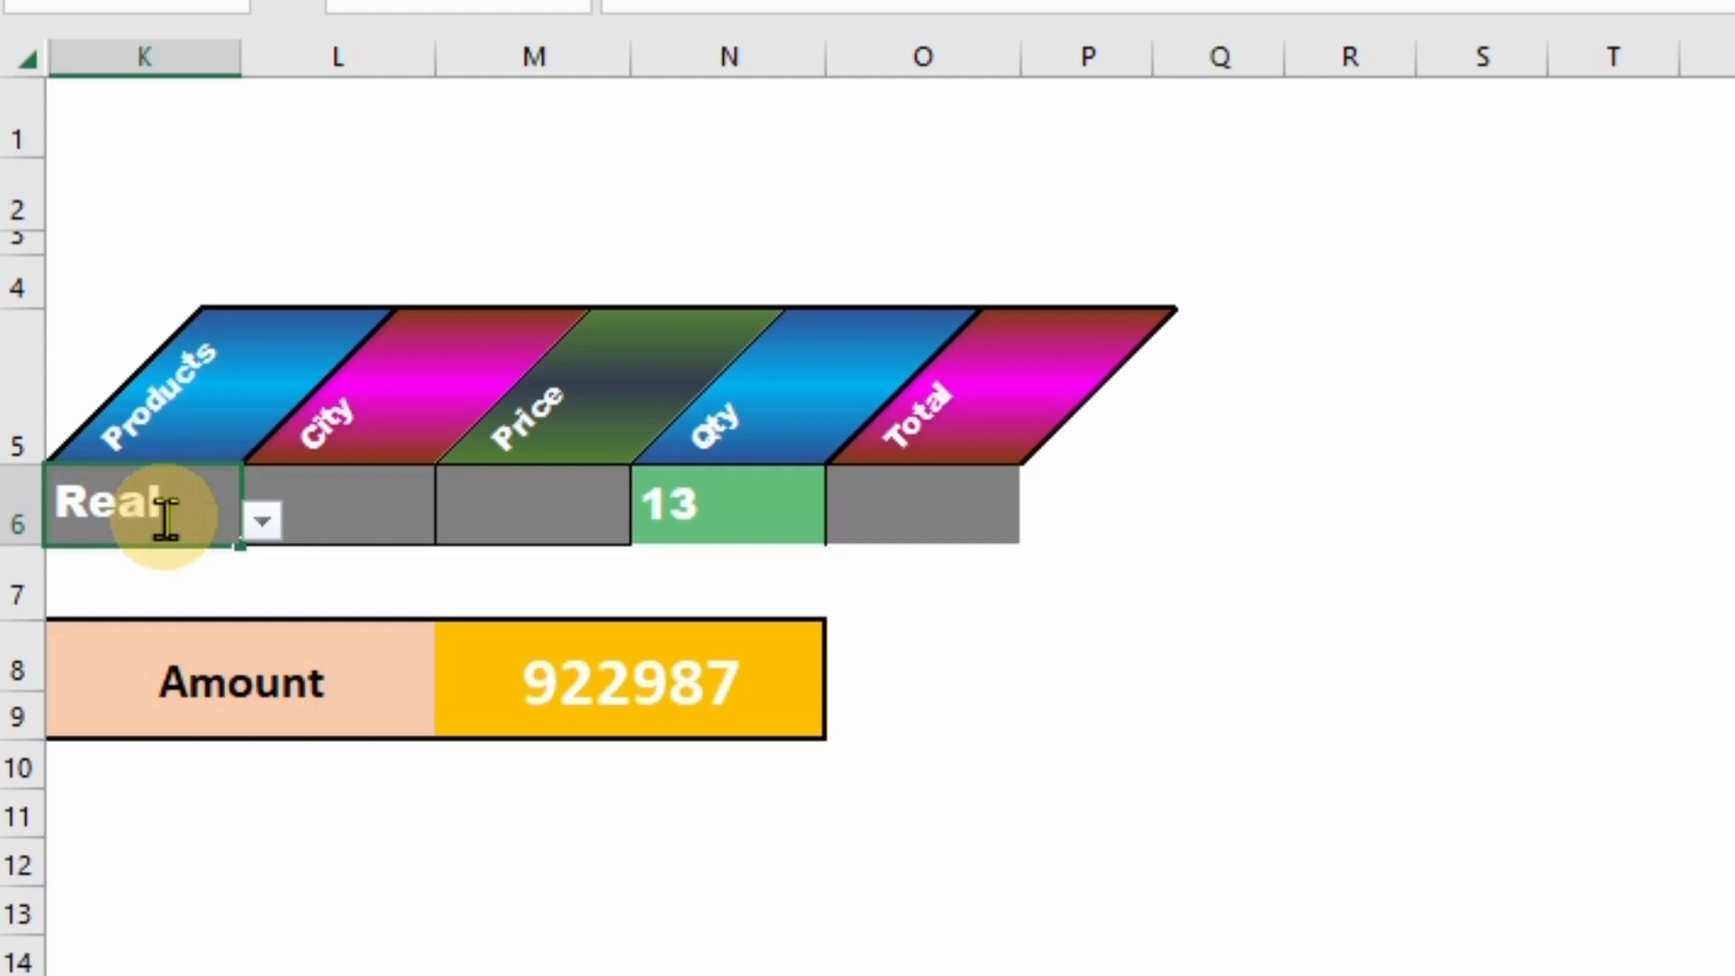
# Step: Enter Realme as the product criterion in cell K6
pyautogui.write('me')
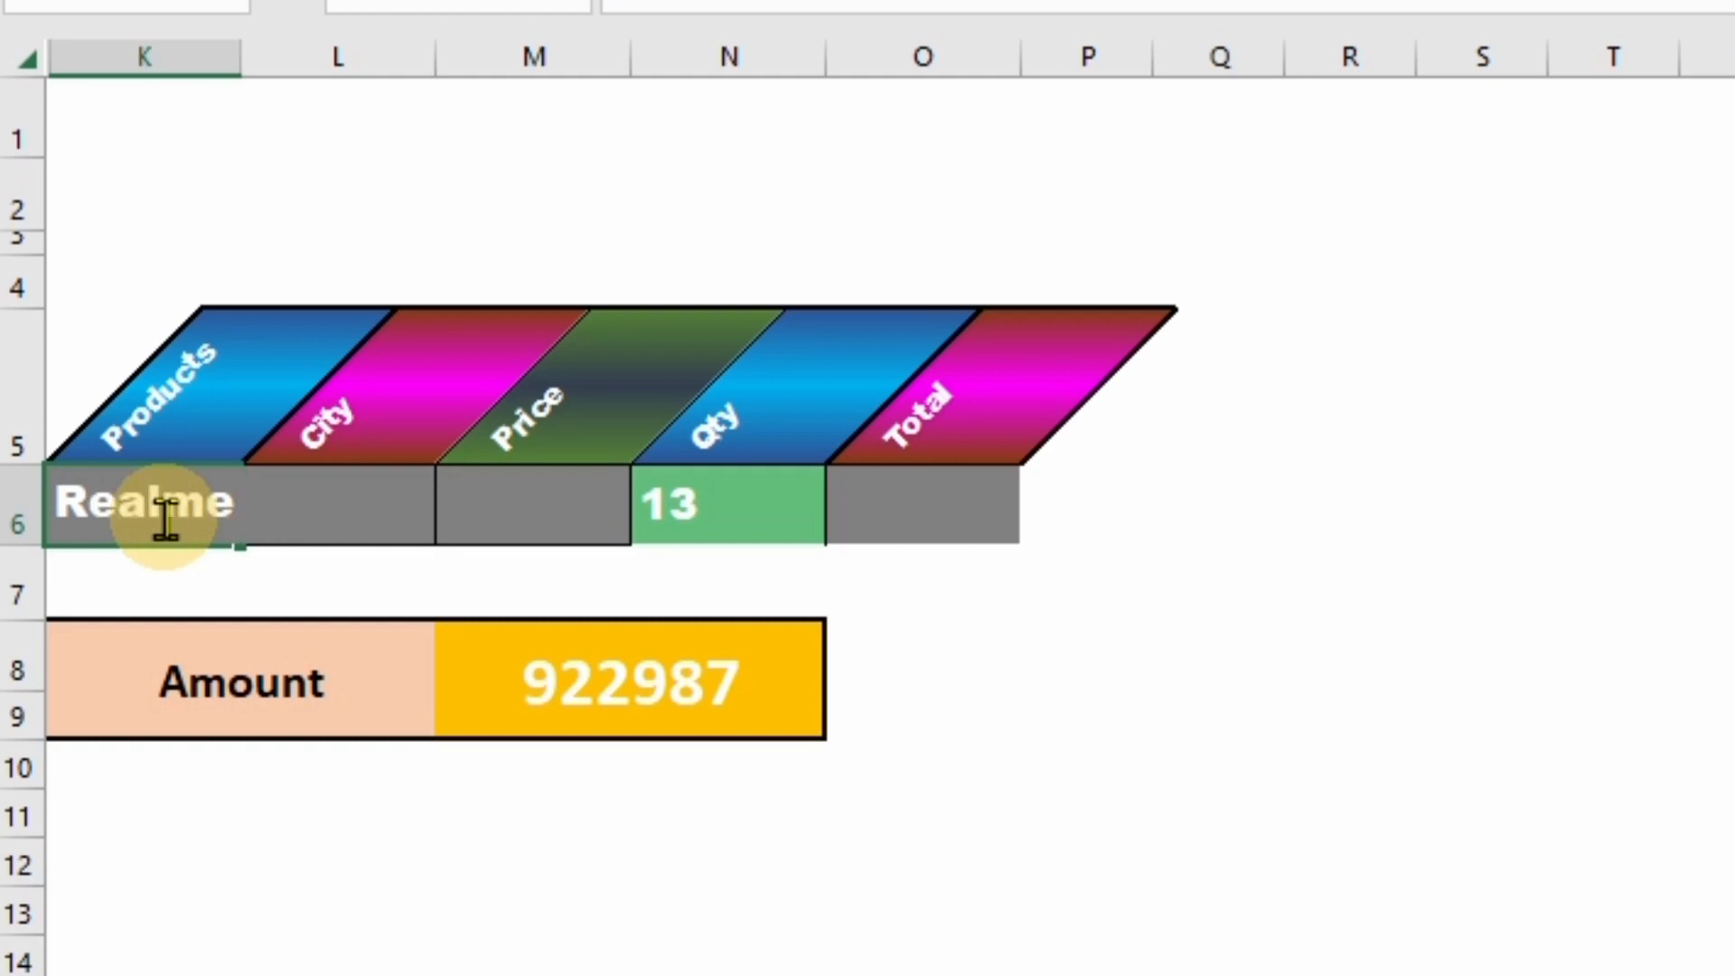
pyautogui.press('Return')
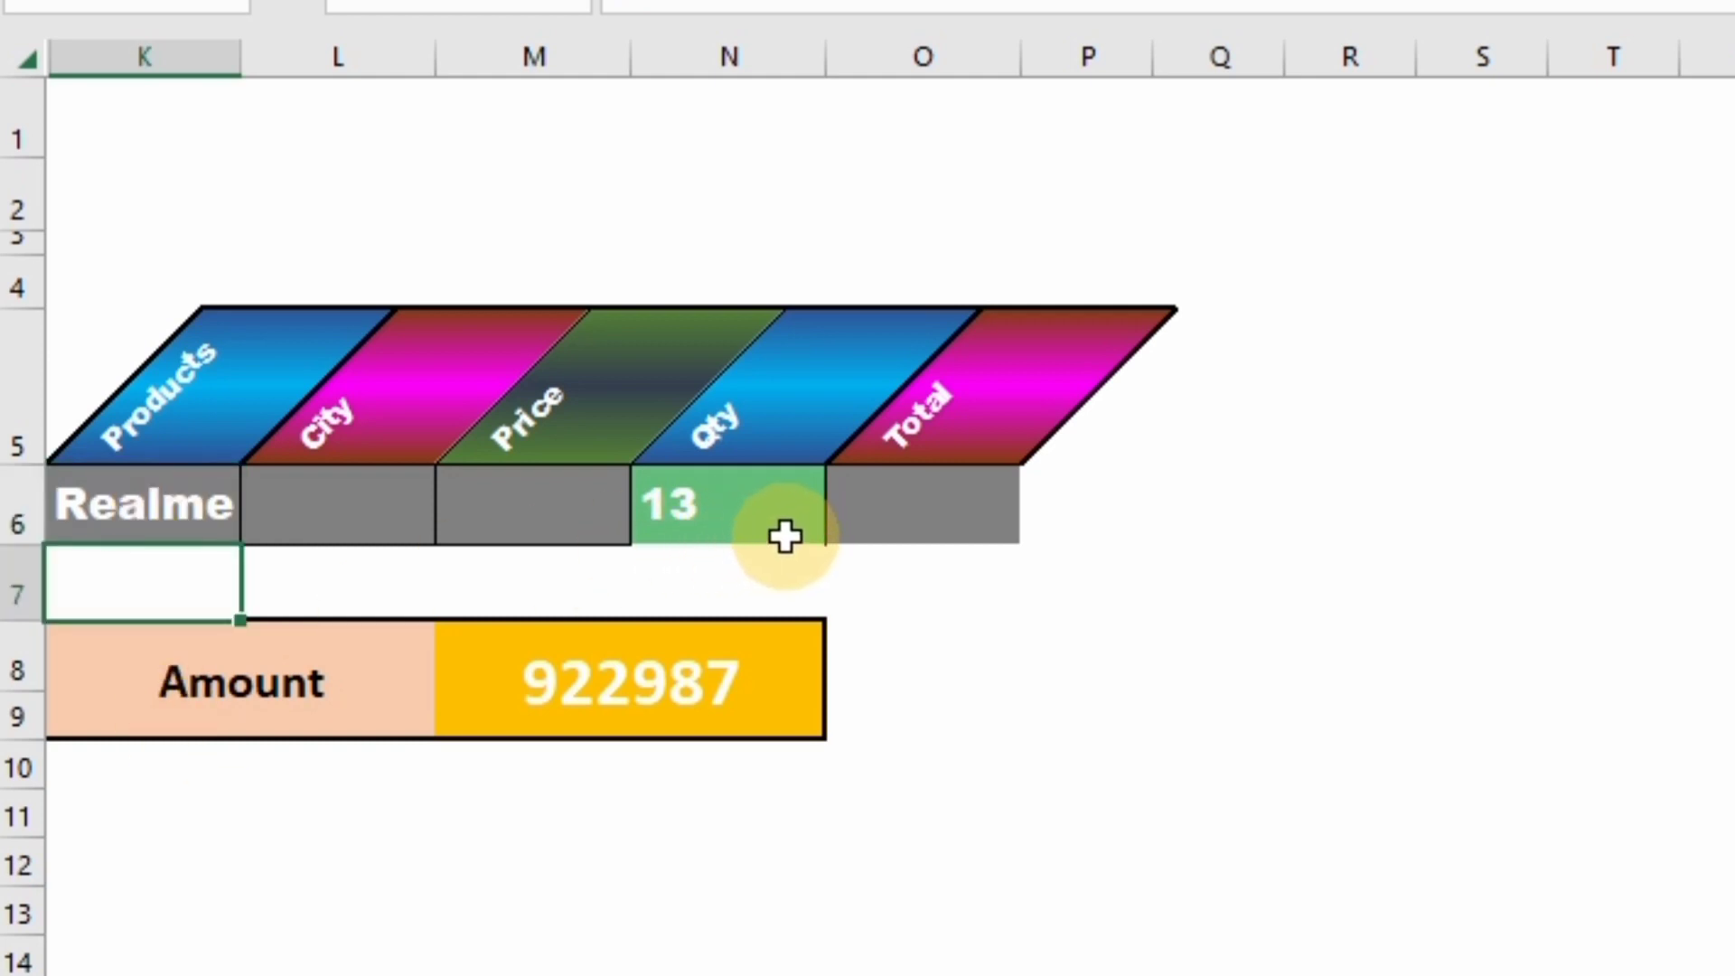
pyautogui.click(620, 718)
# Step: Choose Samsung as the product criterion in K6 and clear the quantity criterion in N6
pyautogui.click(90, 533)
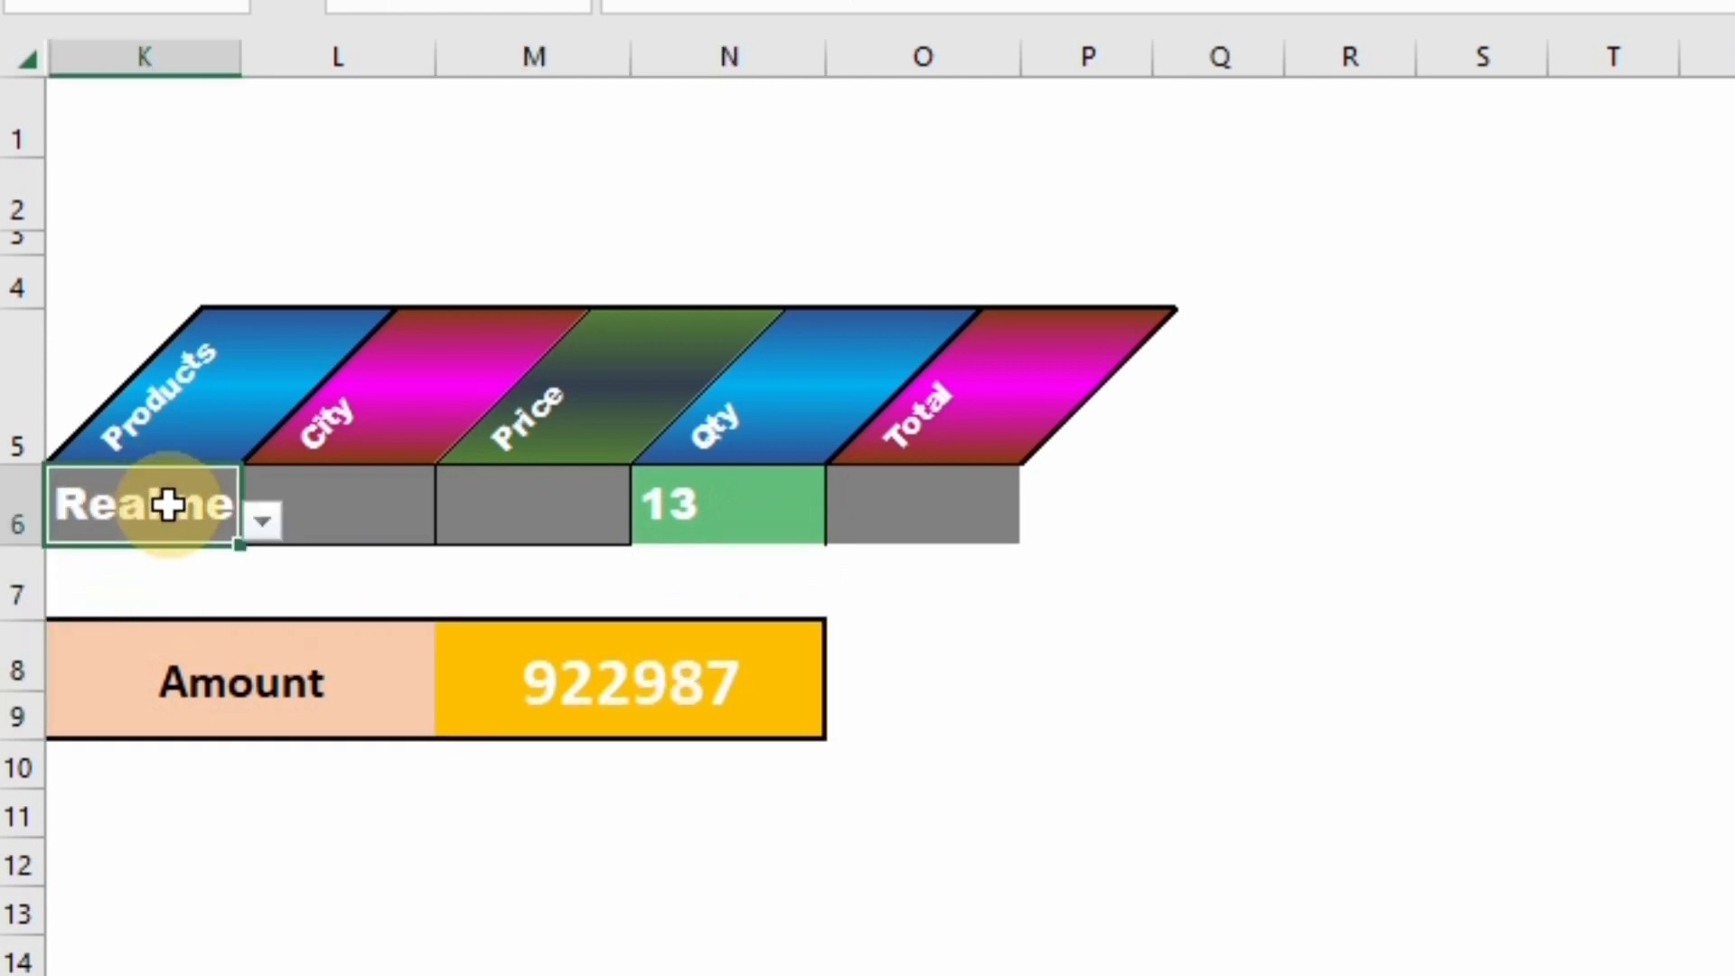
pyautogui.click(265, 521)
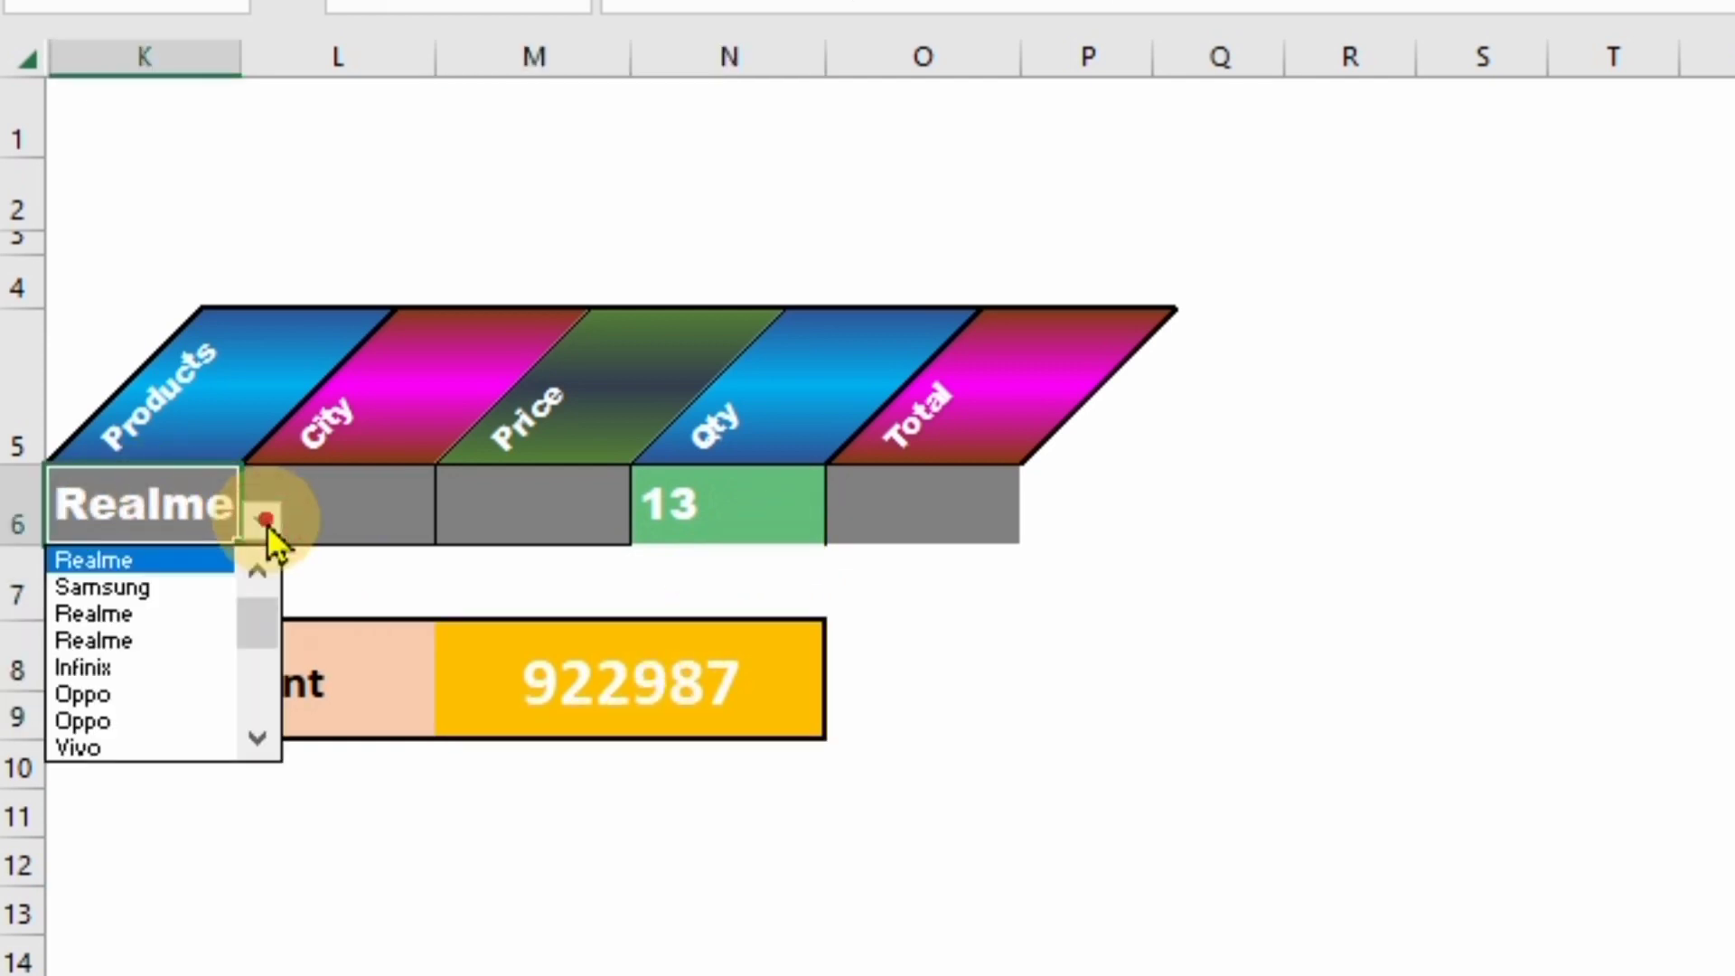
pyautogui.click(181, 587)
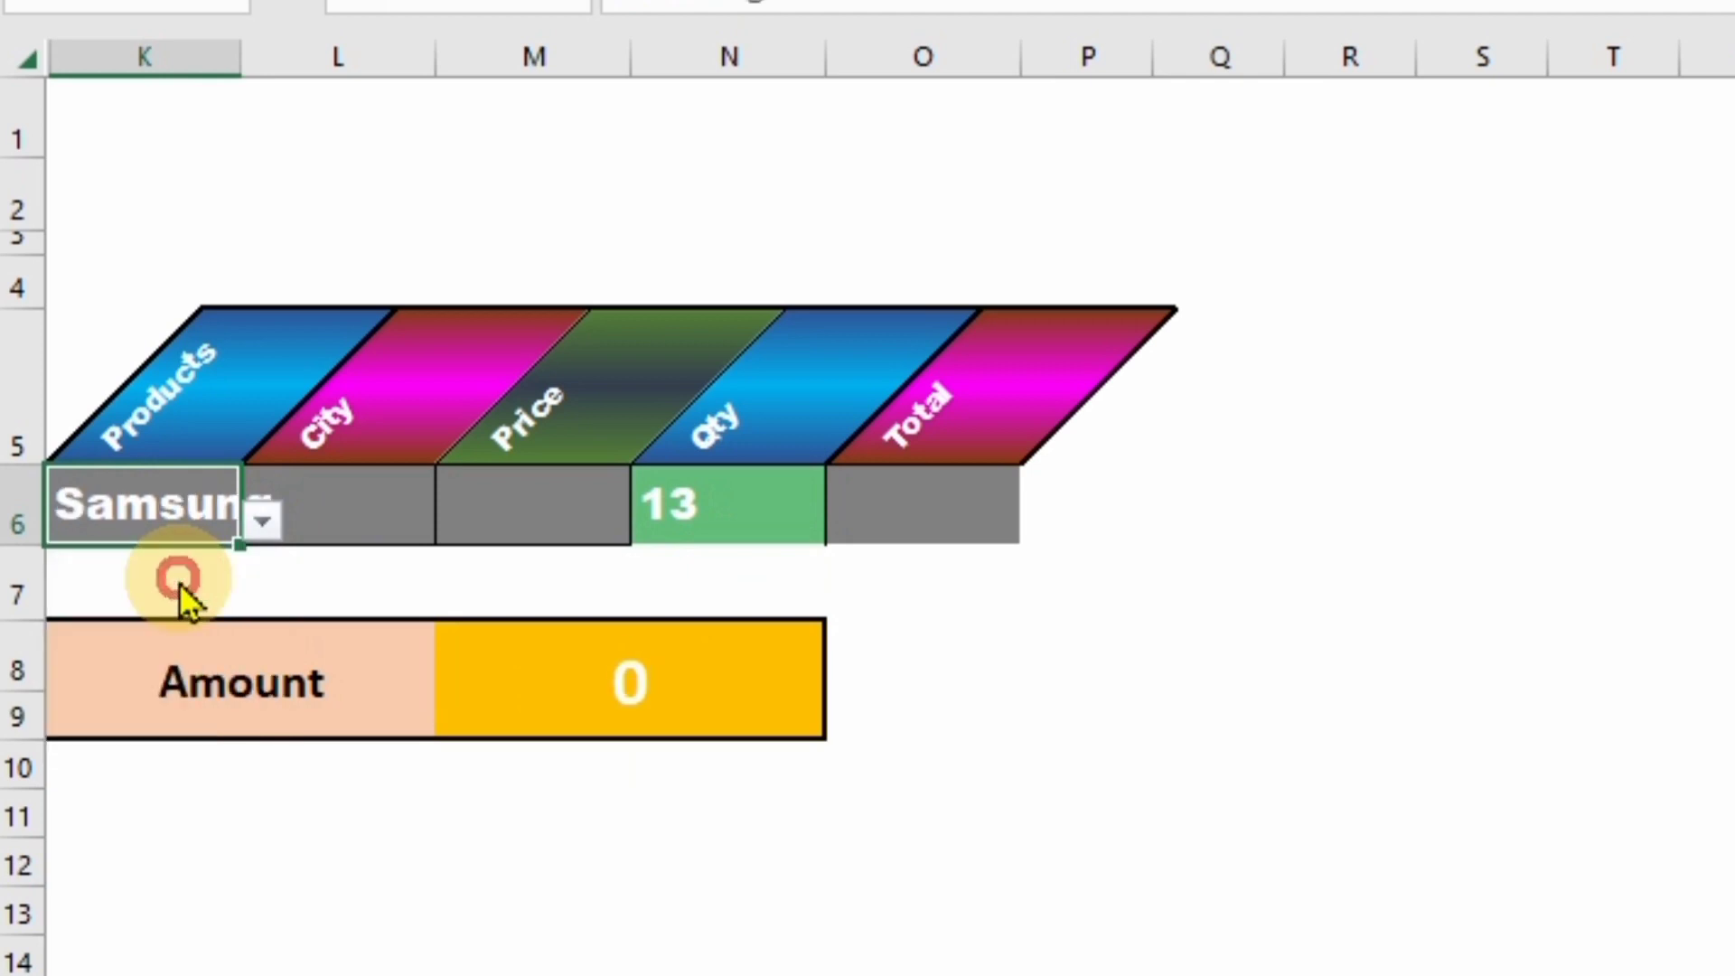
pyautogui.click(766, 513)
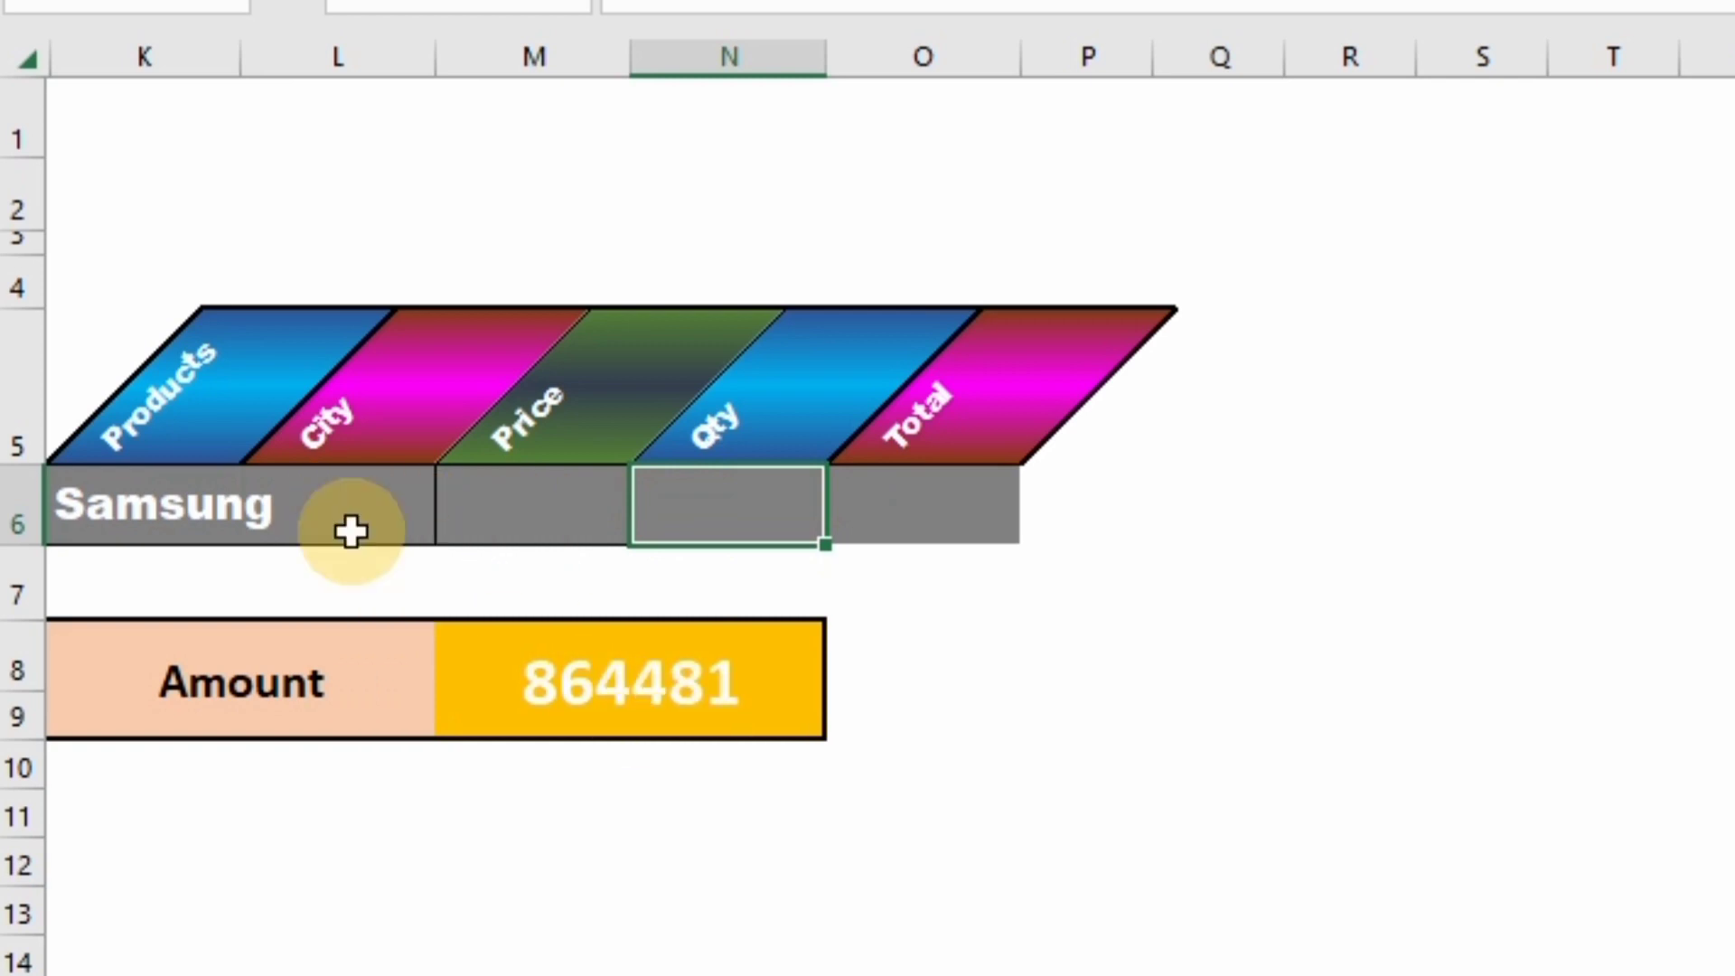
pyautogui.click(361, 496)
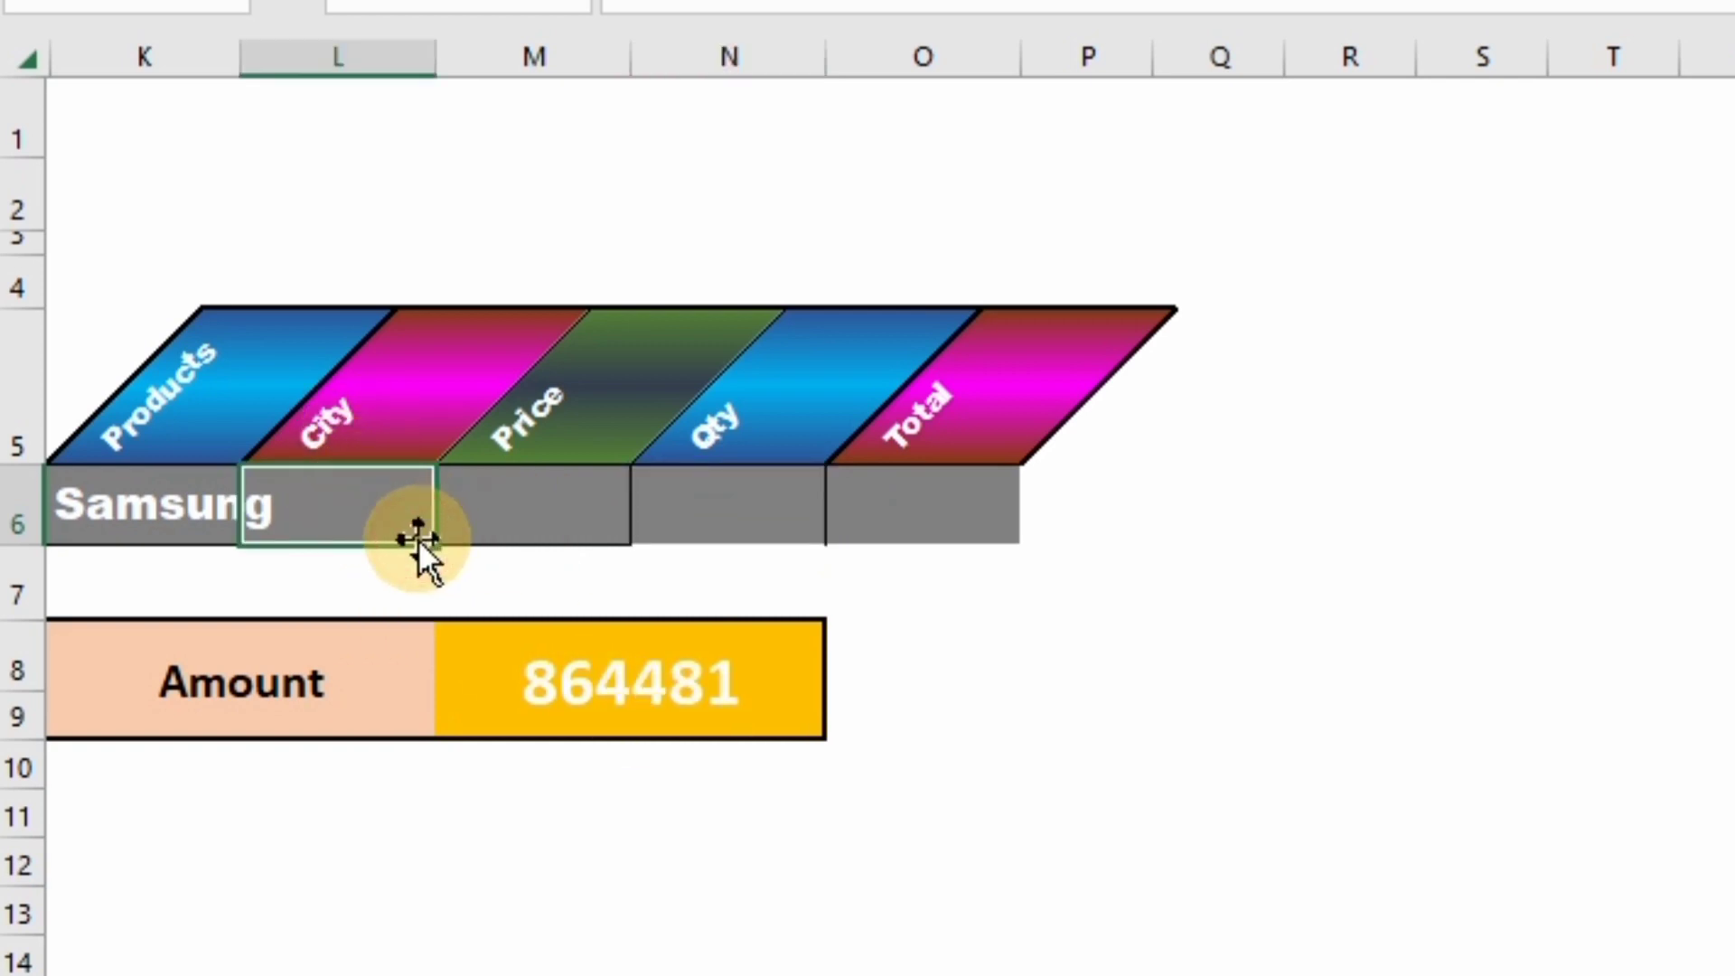
pyautogui.click(225, 543)
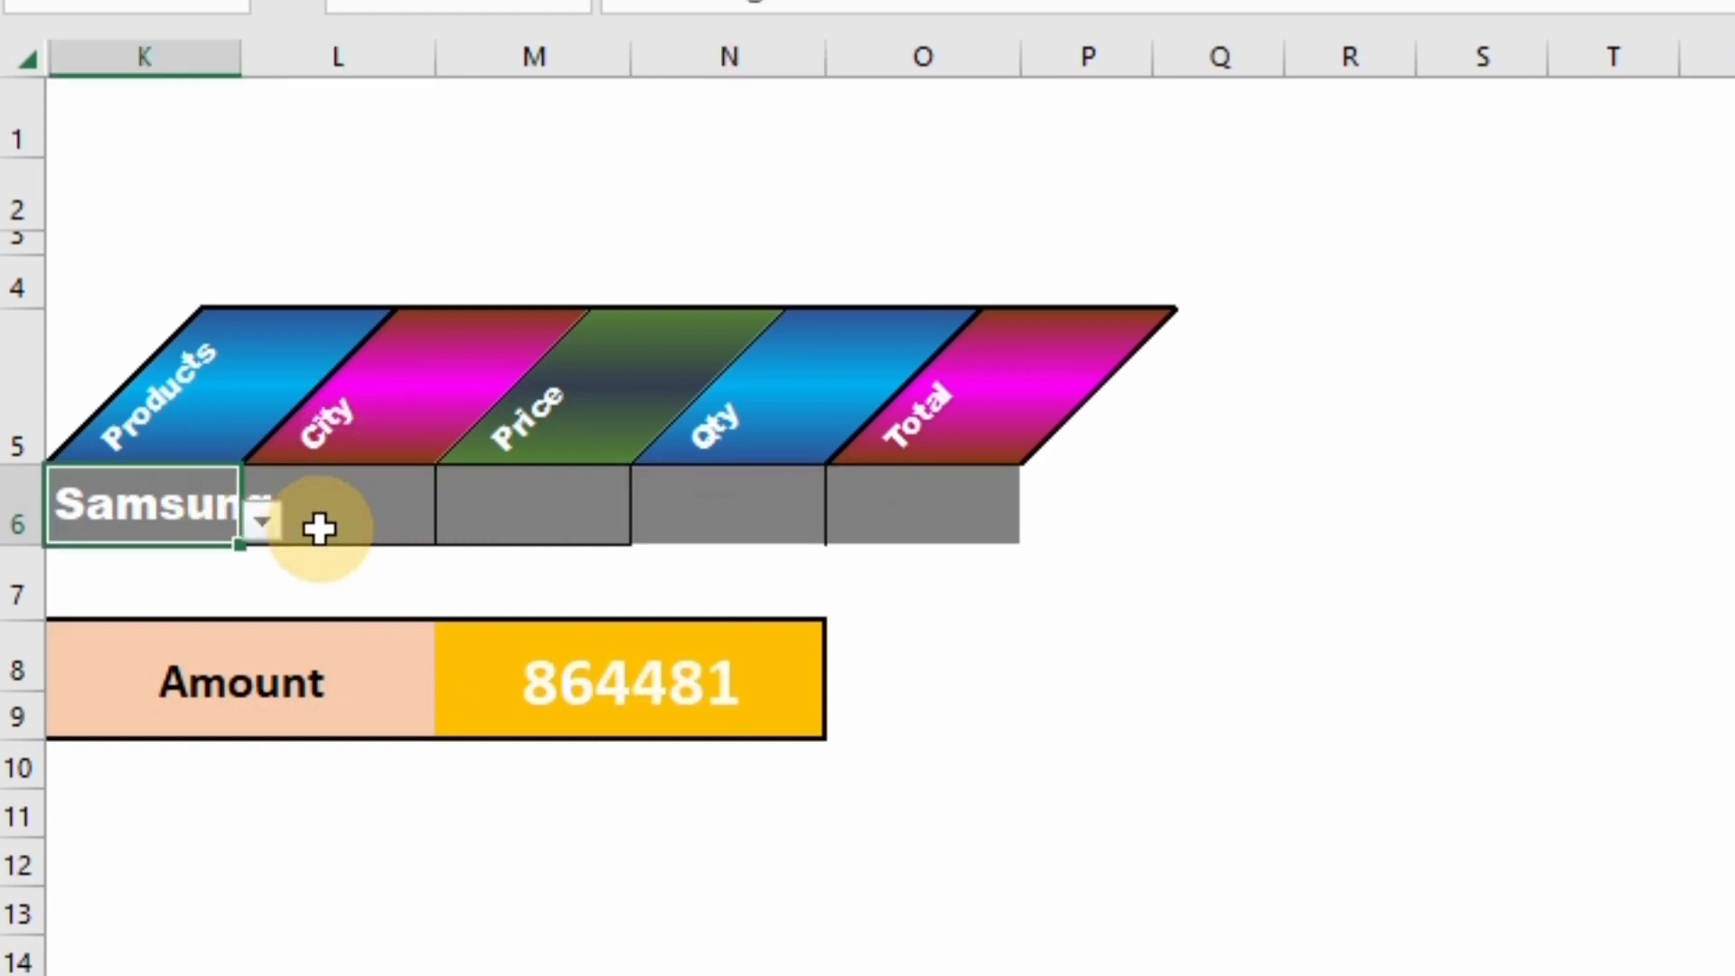
# Step: Enter kpk as the city criterion in cell L6
pyautogui.click(360, 517)
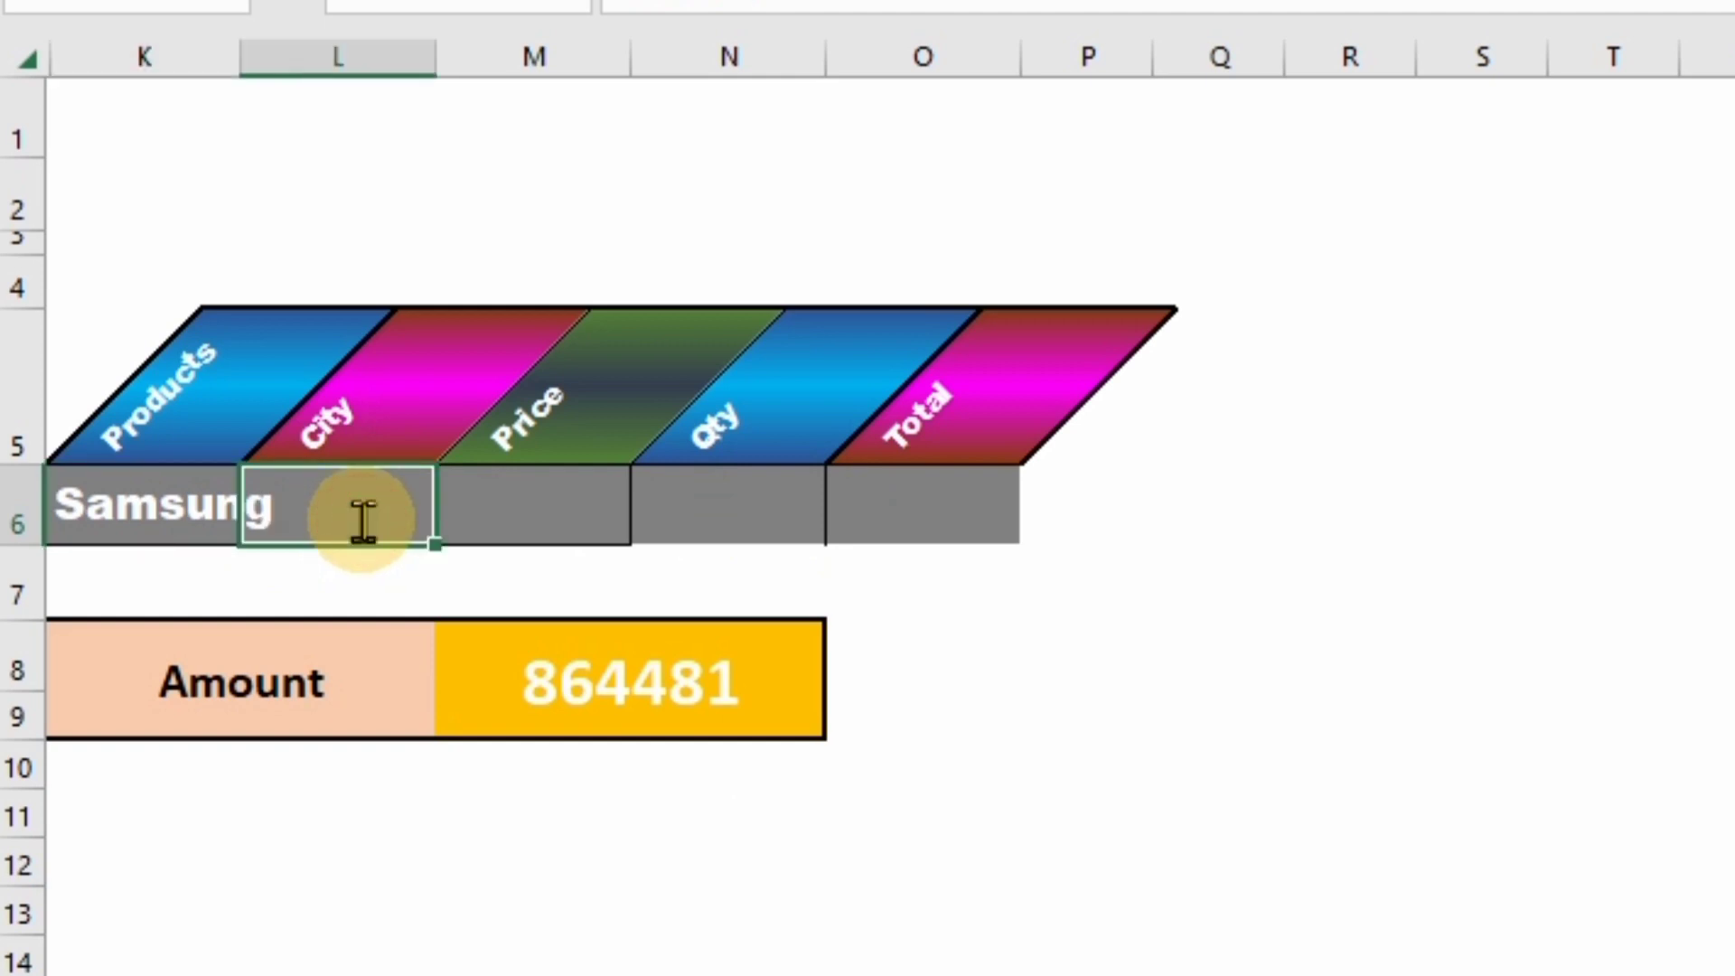
pyautogui.write('kpk')
pyautogui.press('Return')
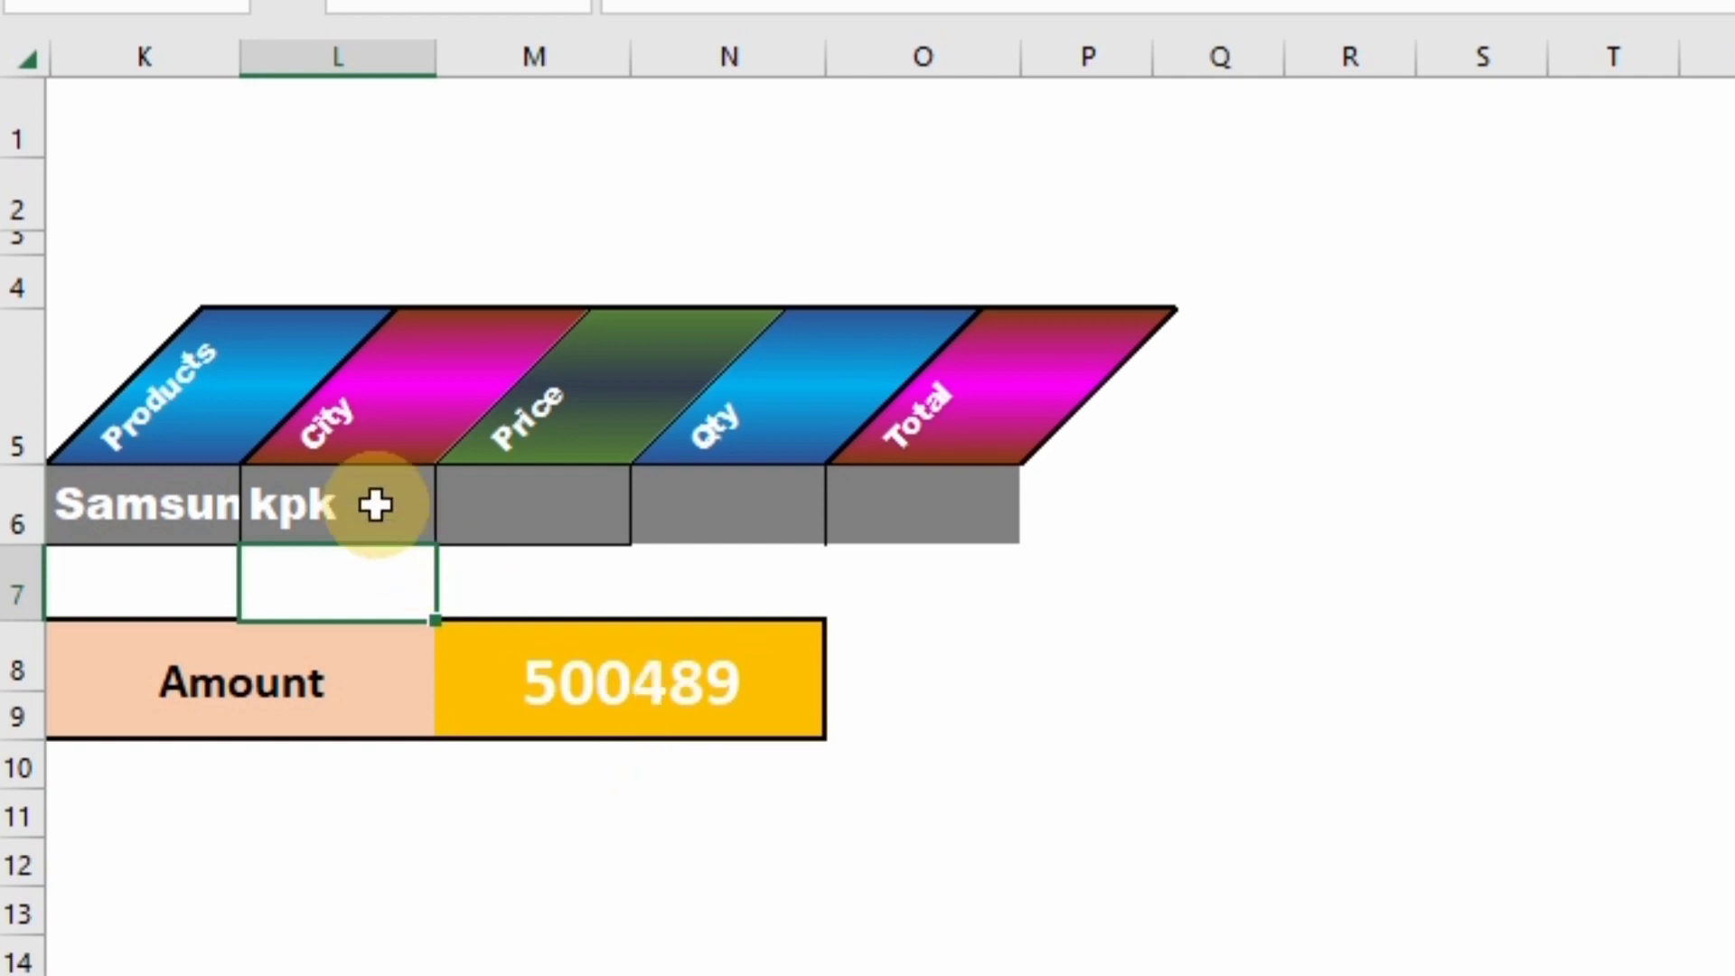
# Step: Replace the city criterion in L6 with sindh
pyautogui.click(340, 520)
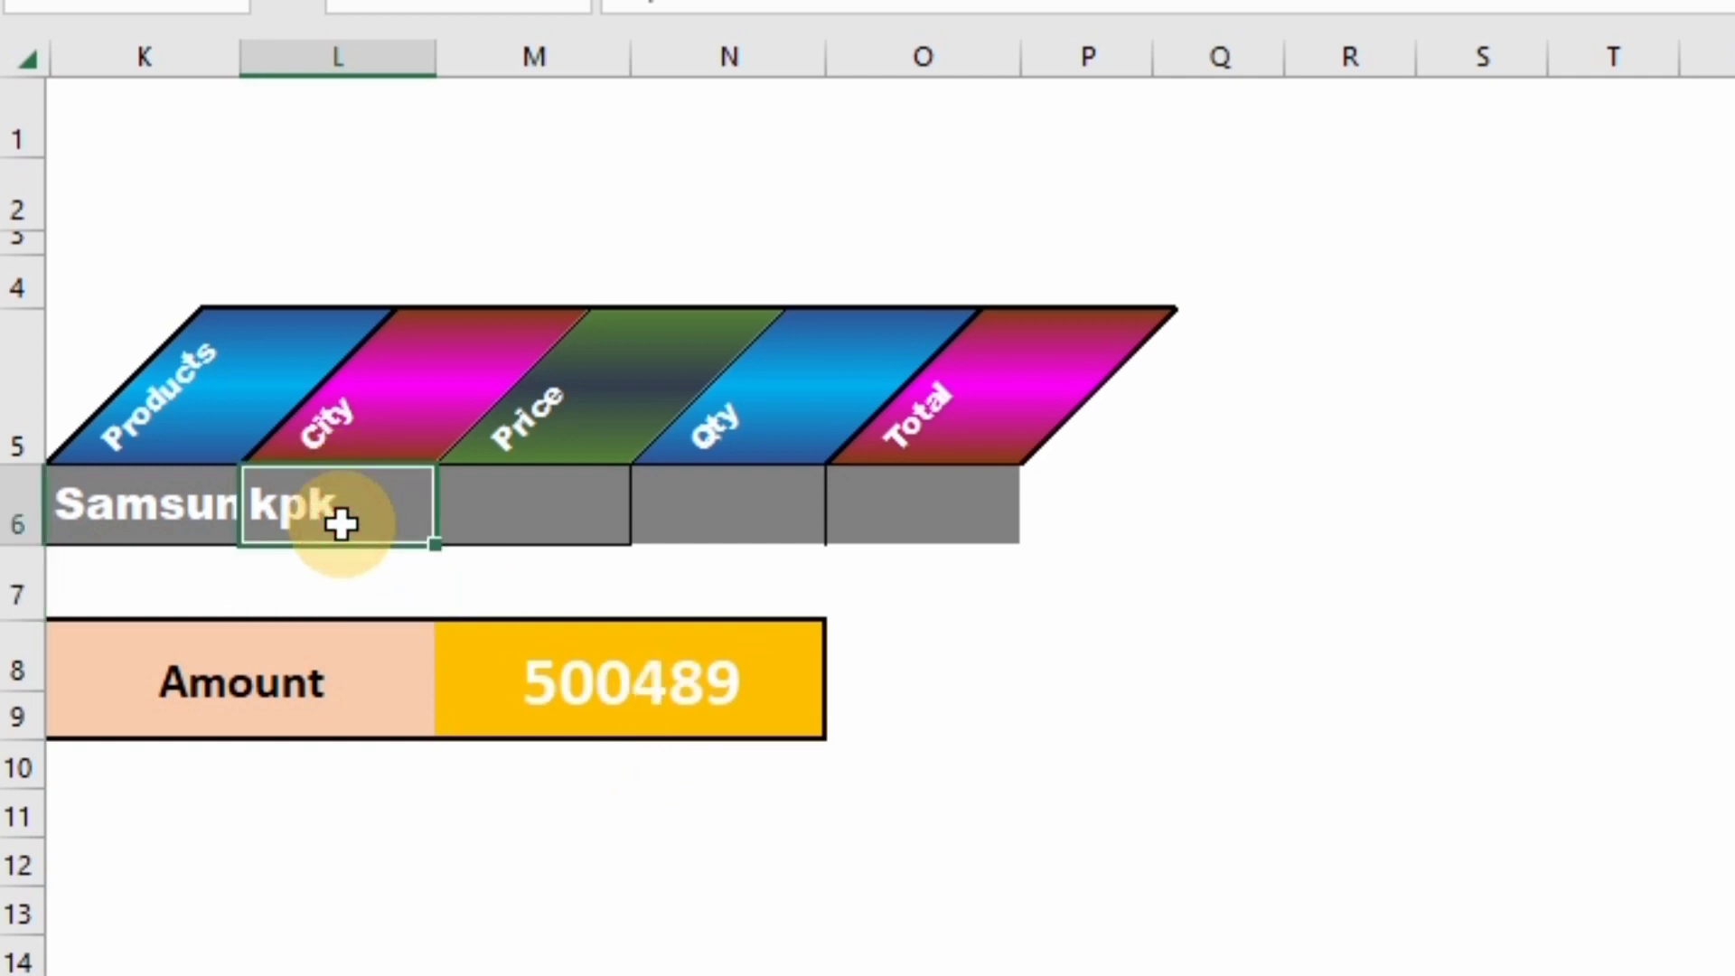
pyautogui.write('sindh')
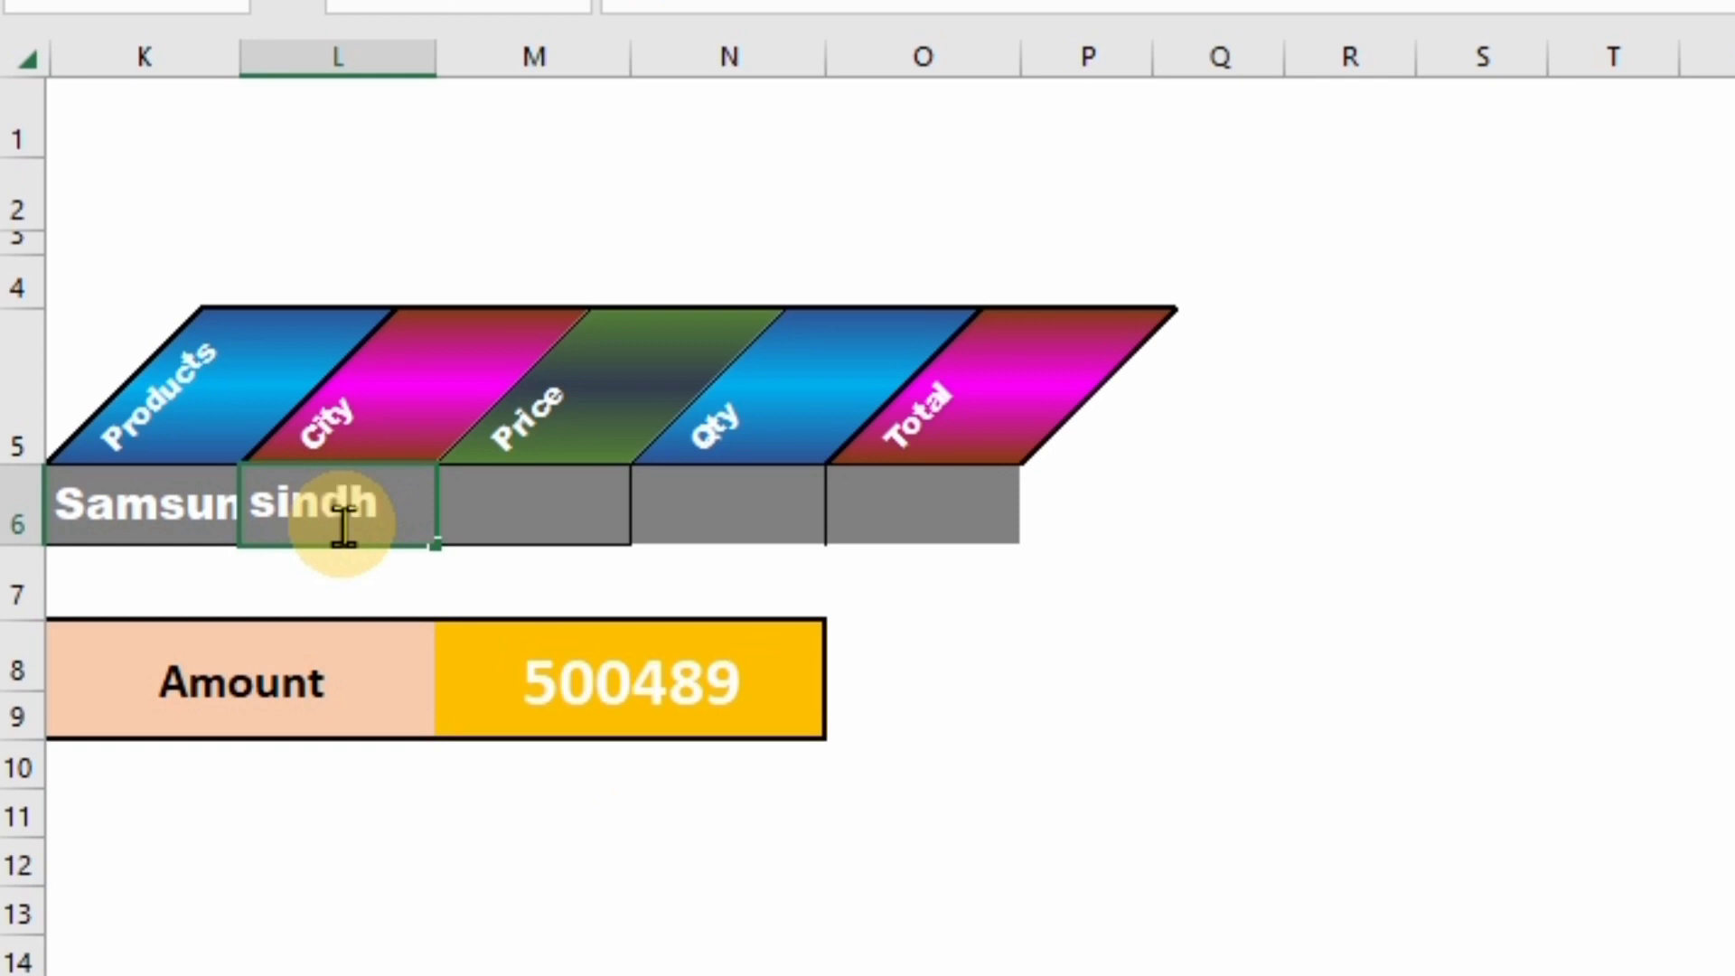
pyautogui.press('Return')
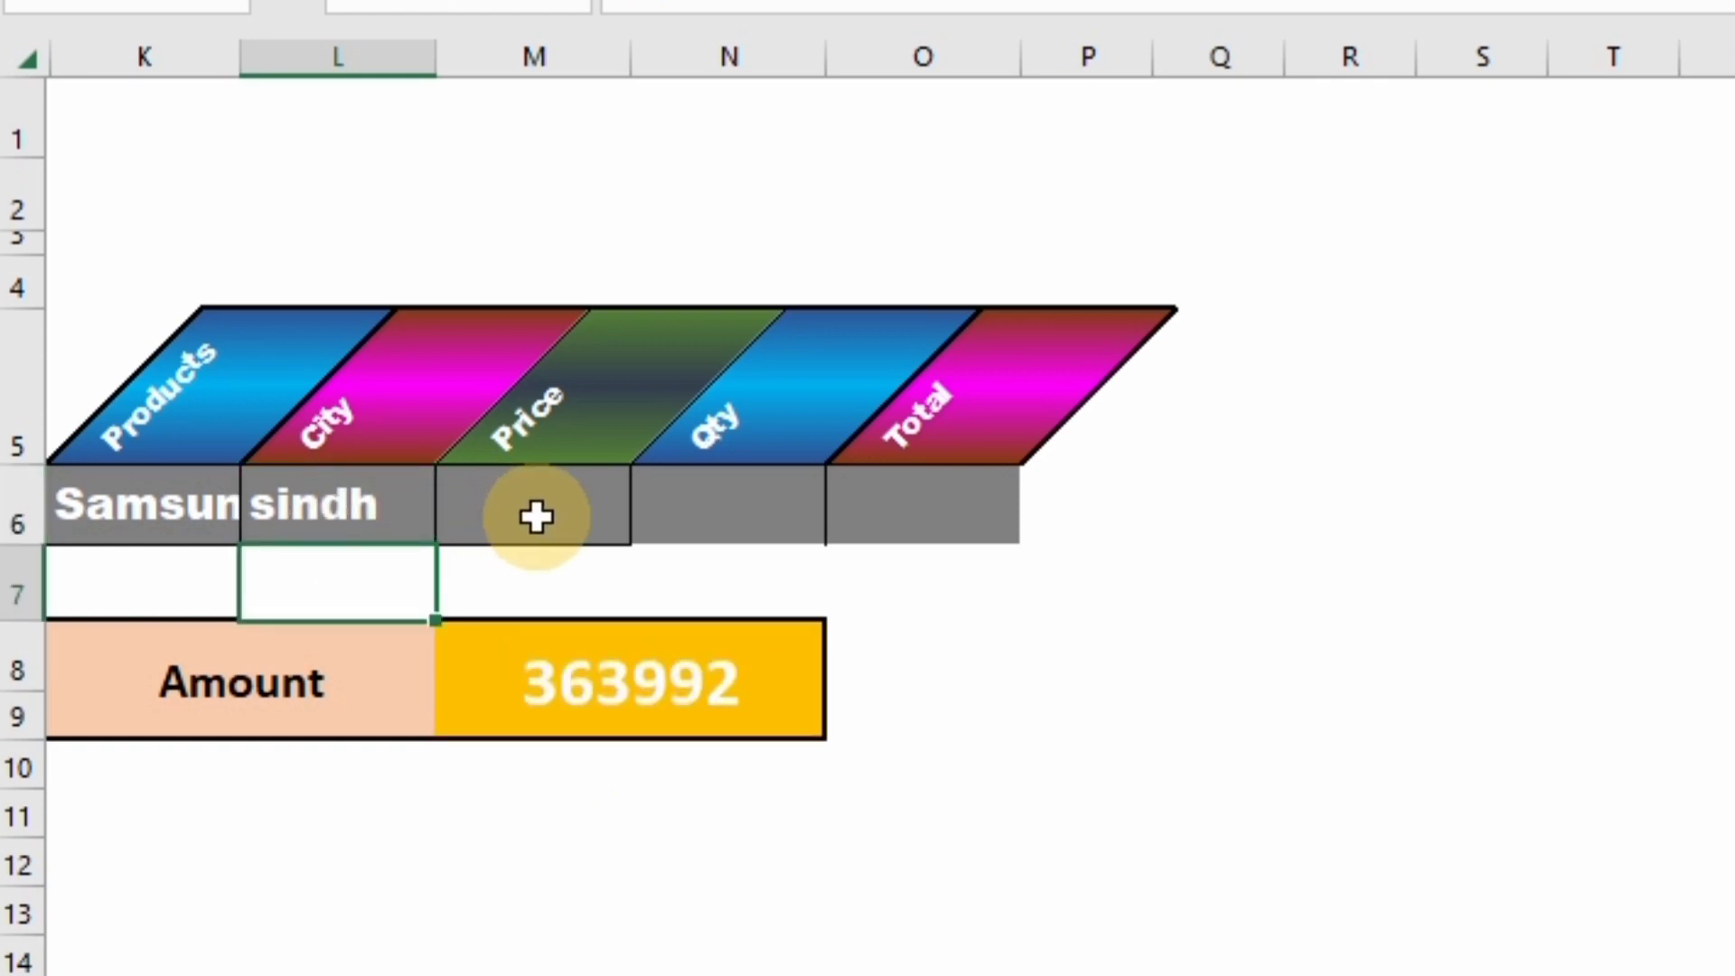
pyautogui.click(743, 517)
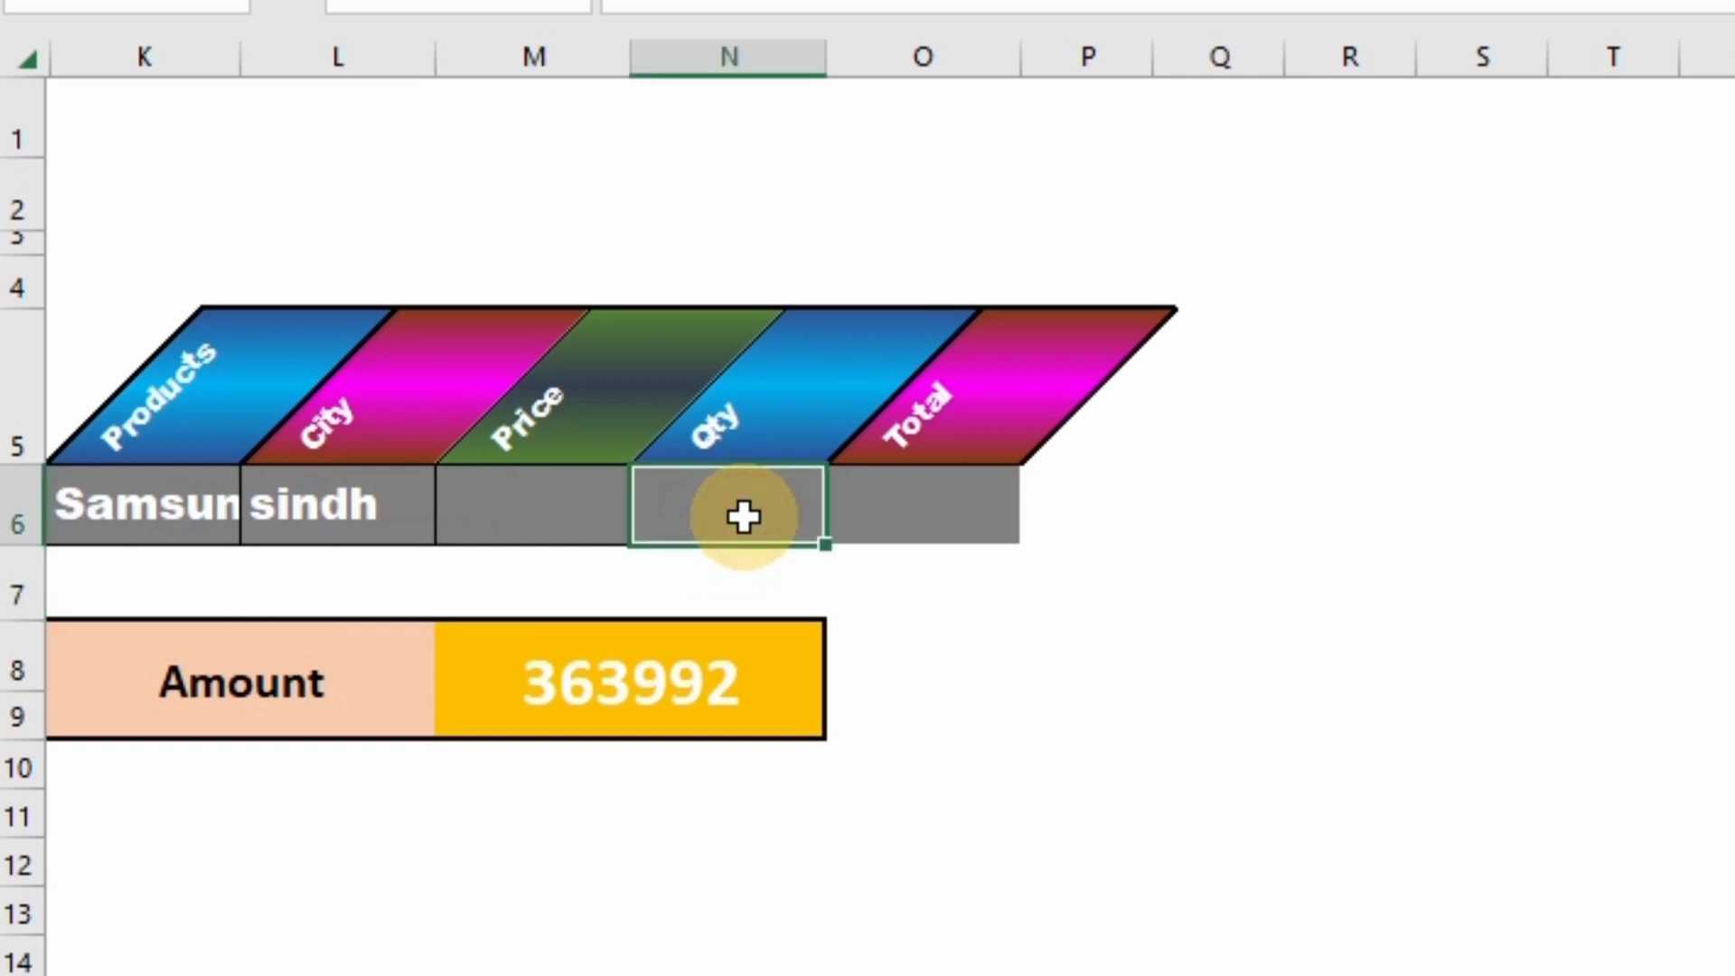
pyautogui.click(930, 491)
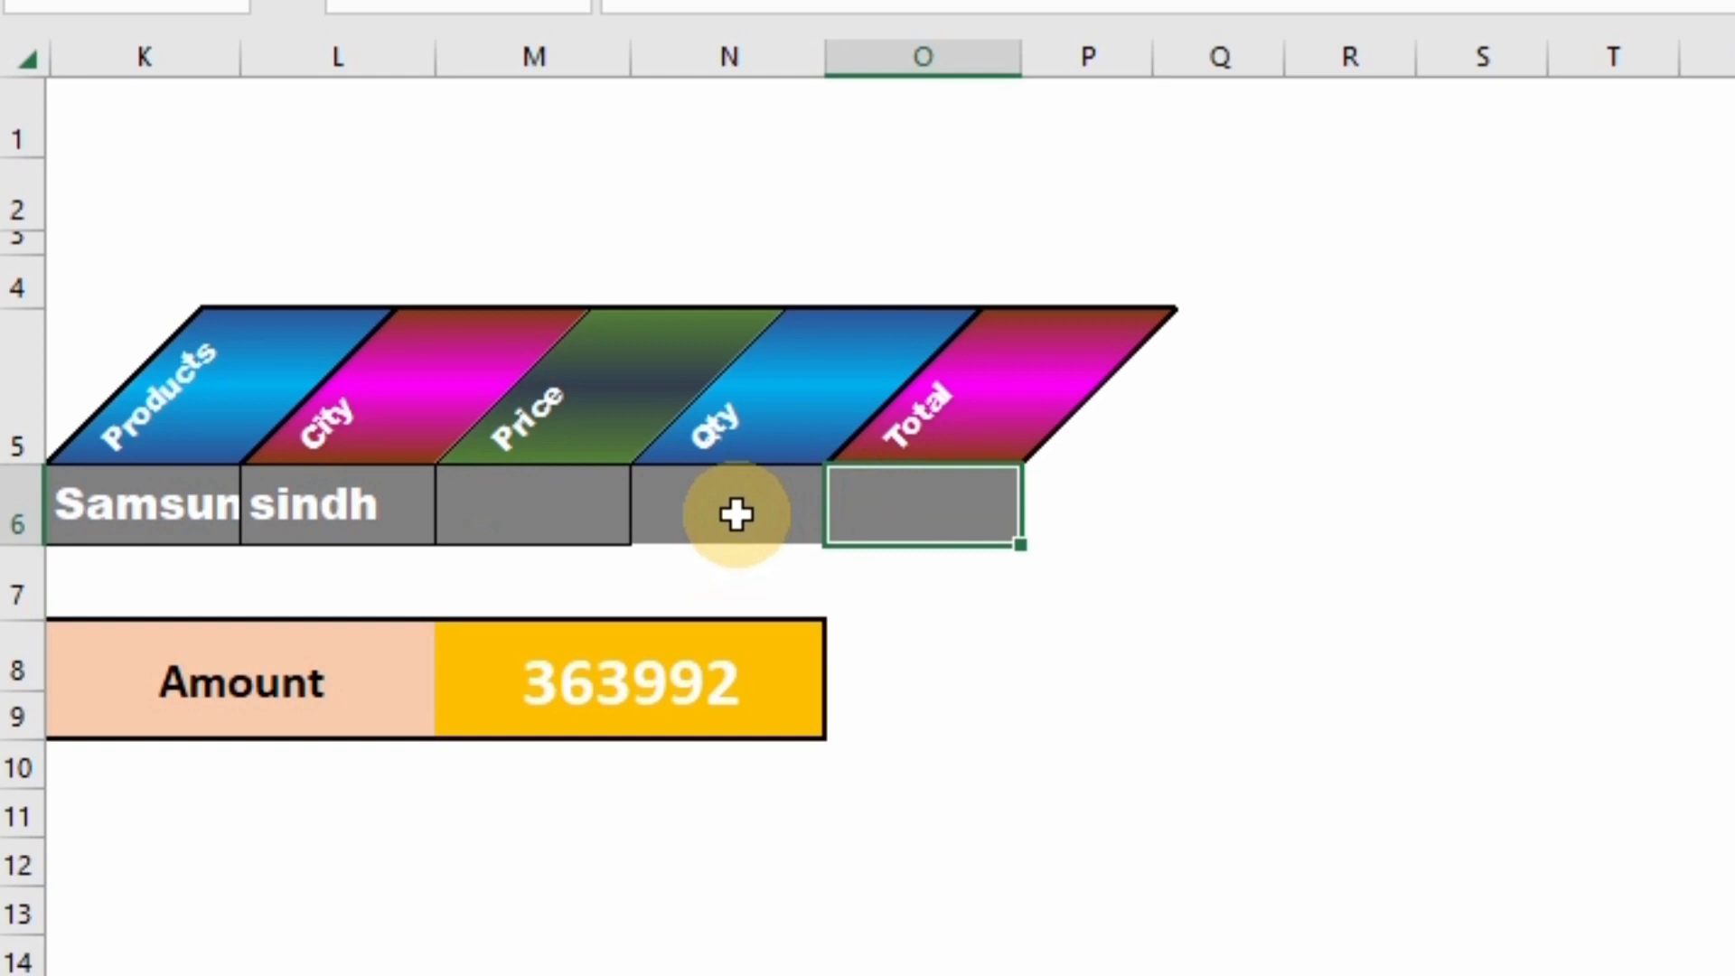
# Step: Choose Realme from the list of products for the criterion in K6
pyautogui.click(102, 511)
pyautogui.click(257, 524)
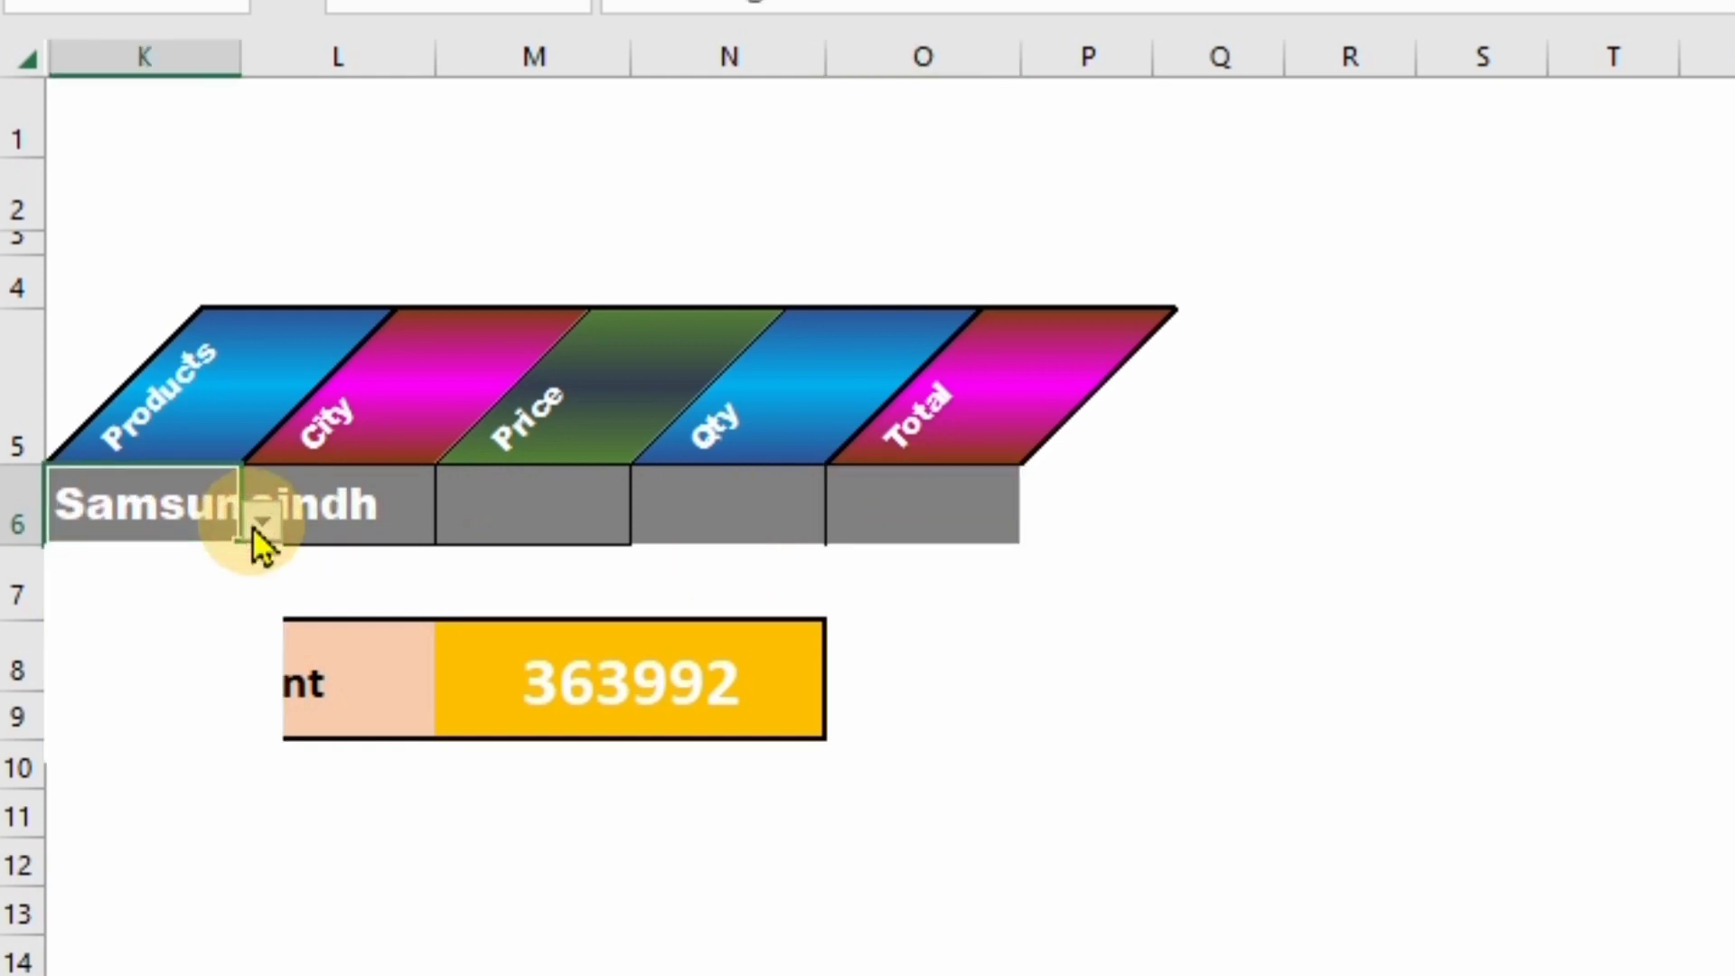
pyautogui.click(193, 612)
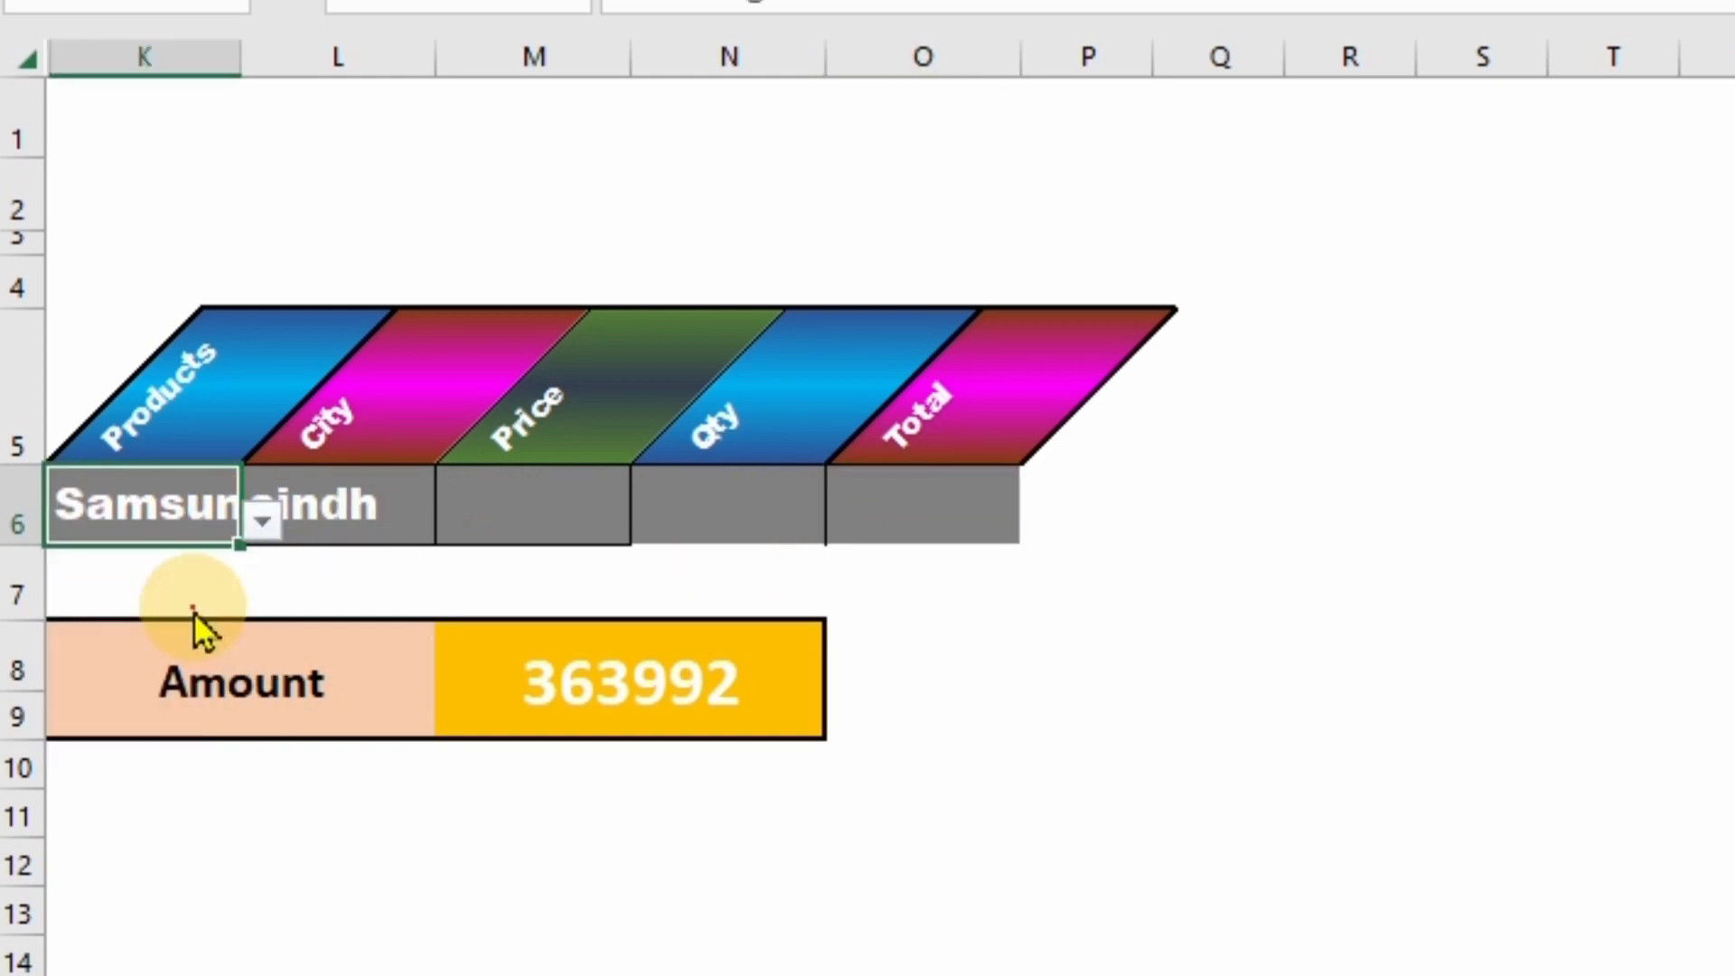
# Step: Try 10 and 11 as price criteria in M6, and clear the price cell
pyautogui.click(550, 519)
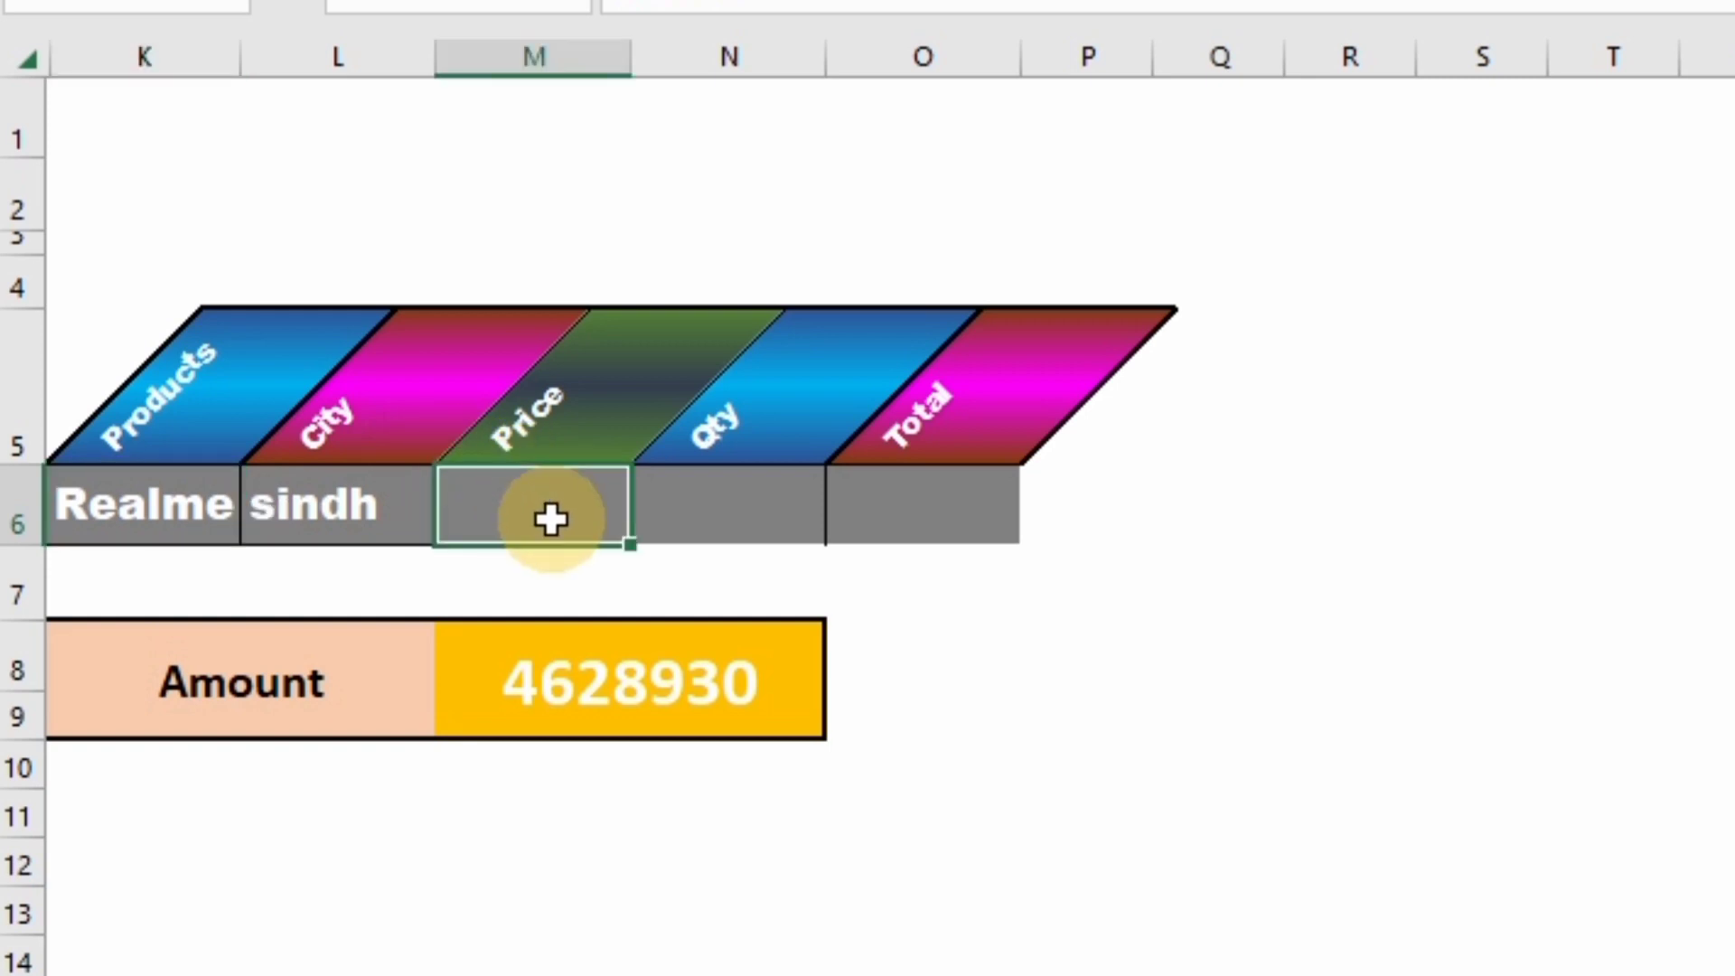
pyautogui.write('10')
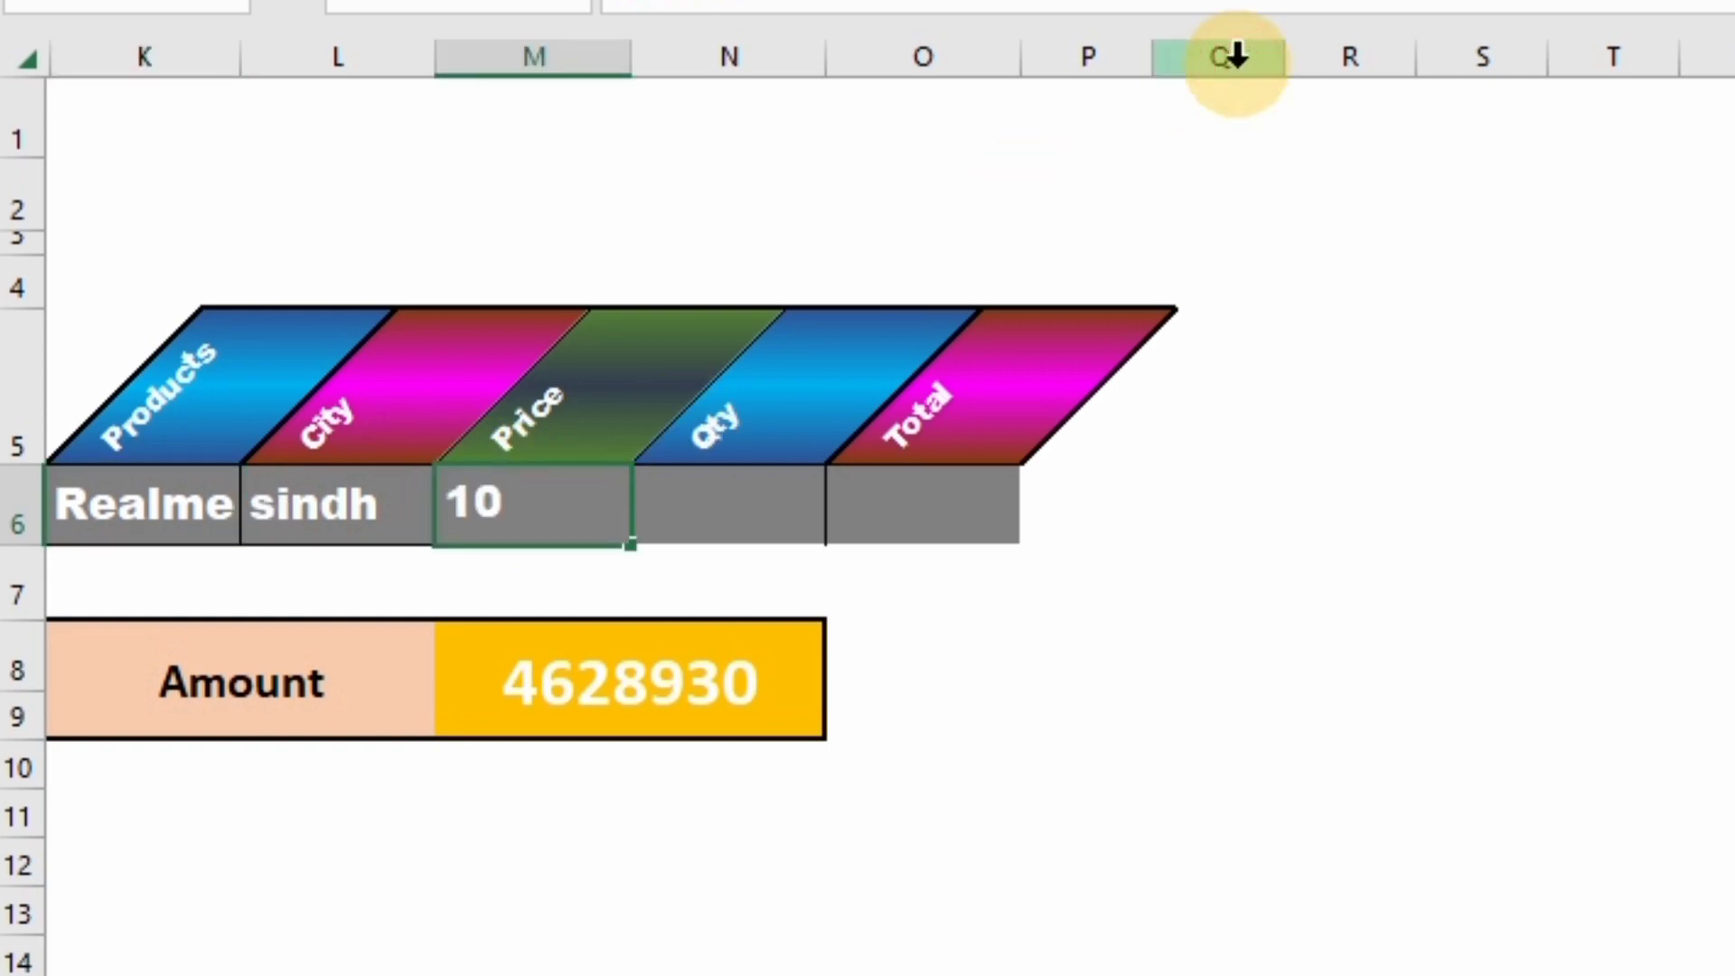
pyautogui.press('Return')
pyautogui.press('Up')
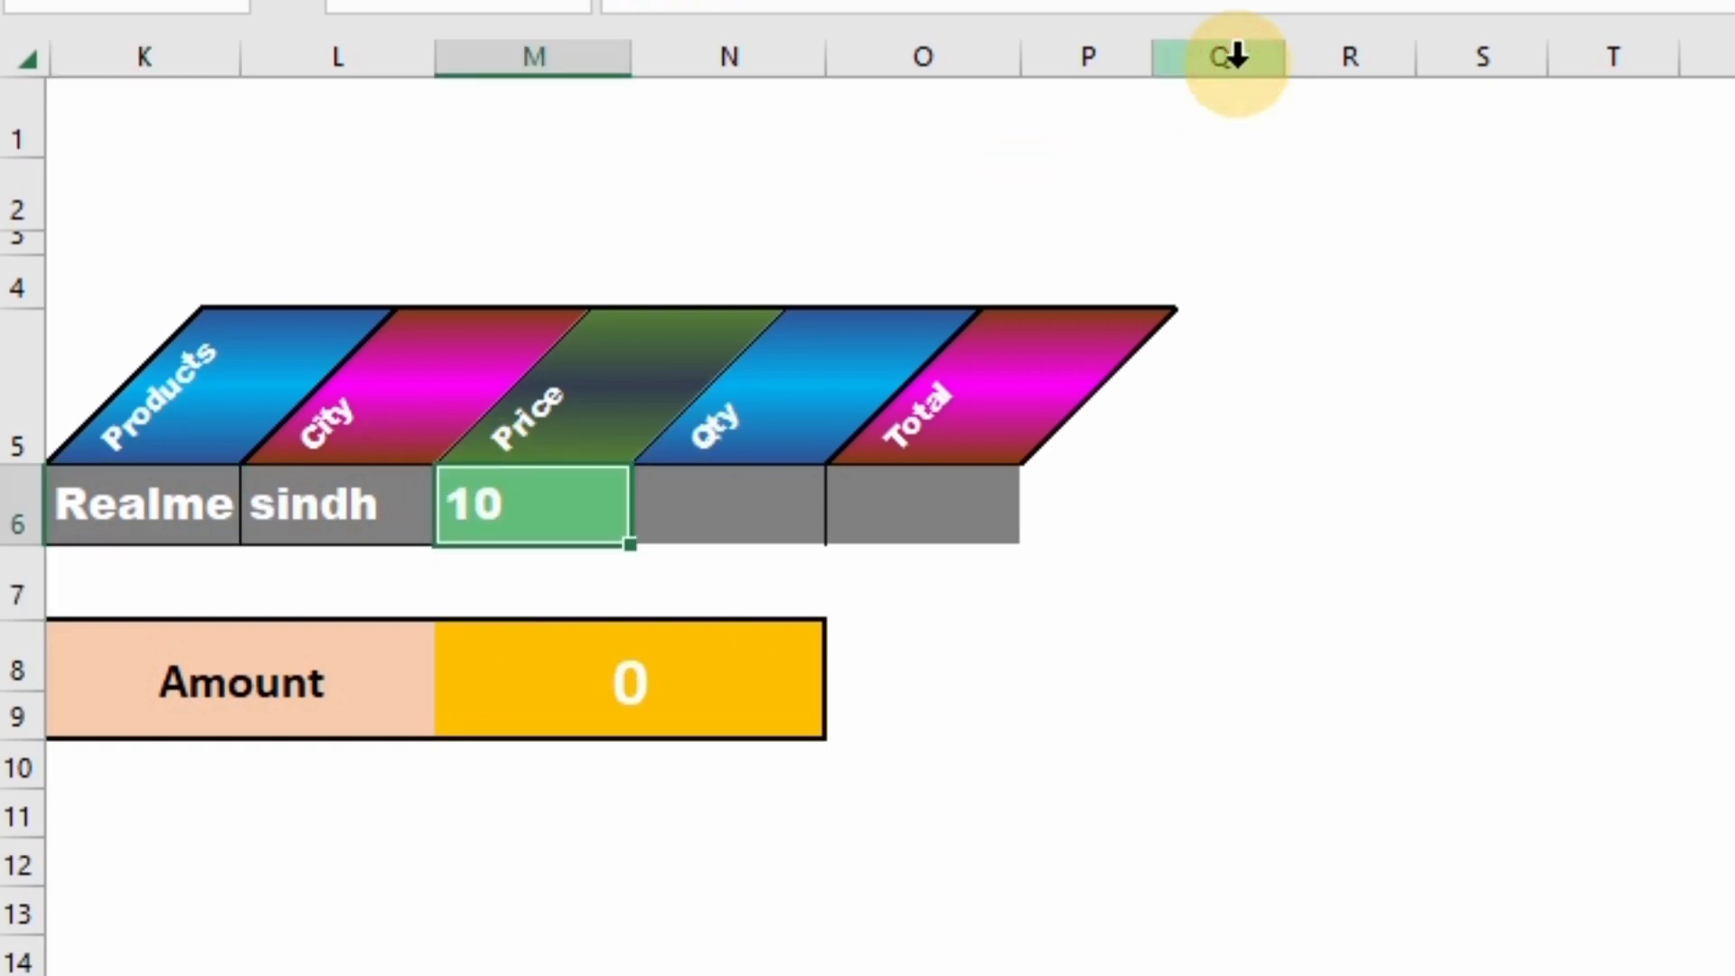
pyautogui.write('1')
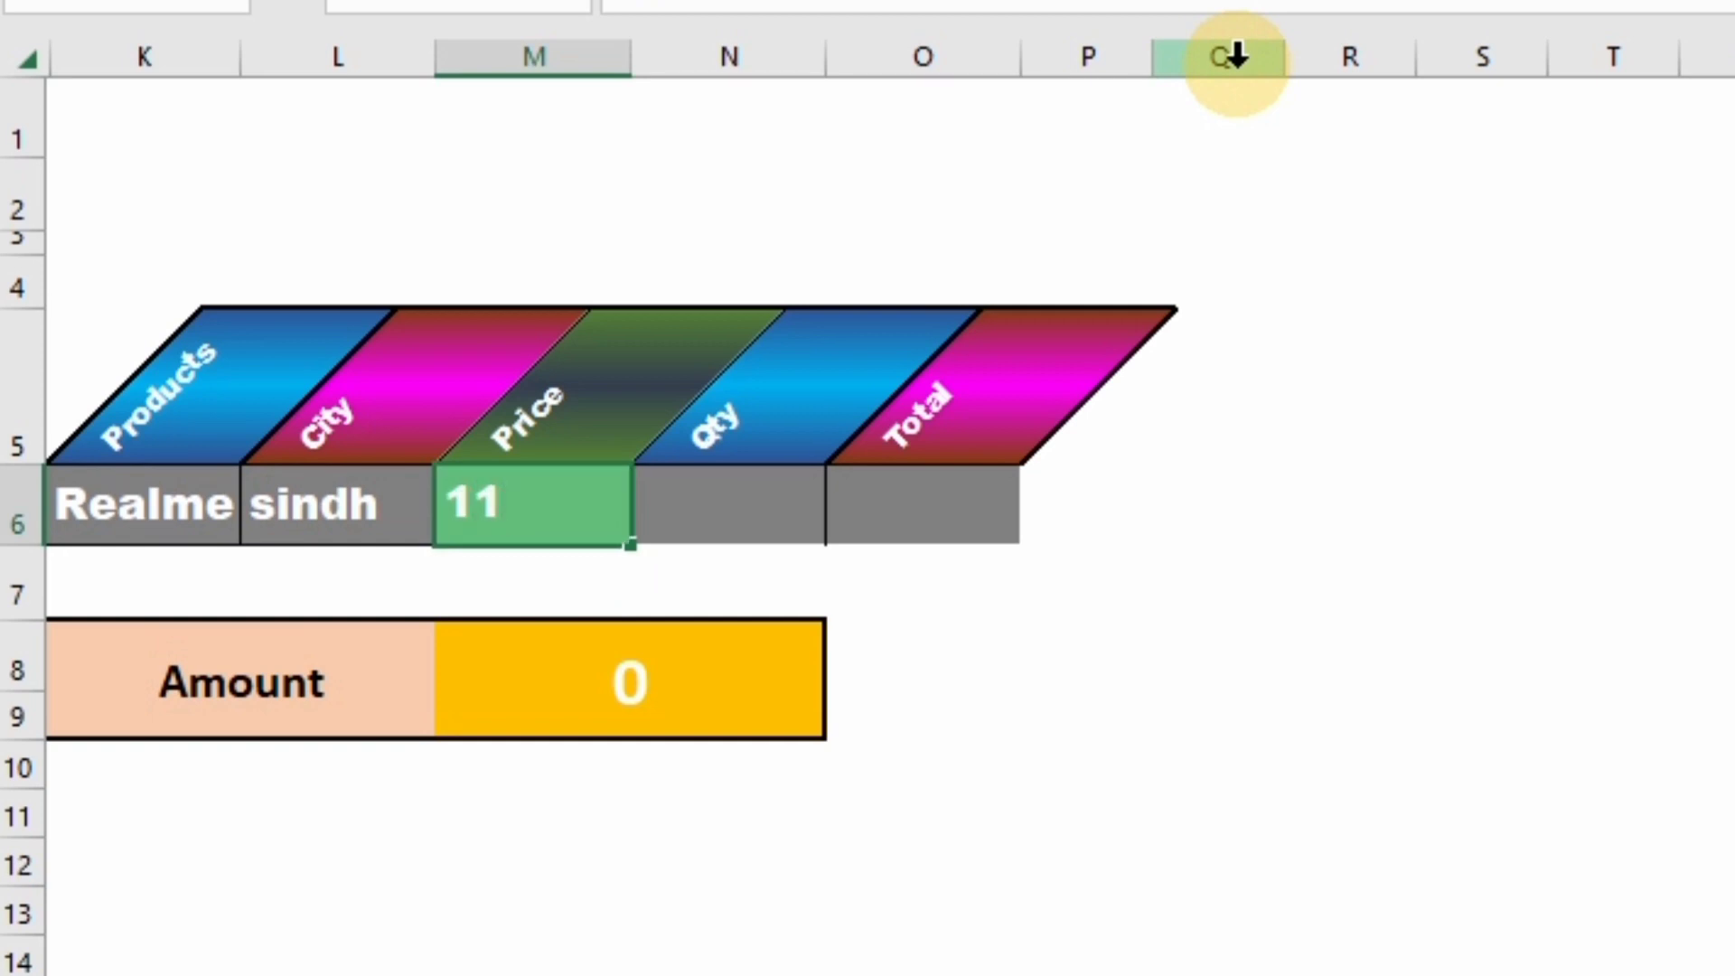
pyautogui.press('Left')
pyautogui.press('Left')
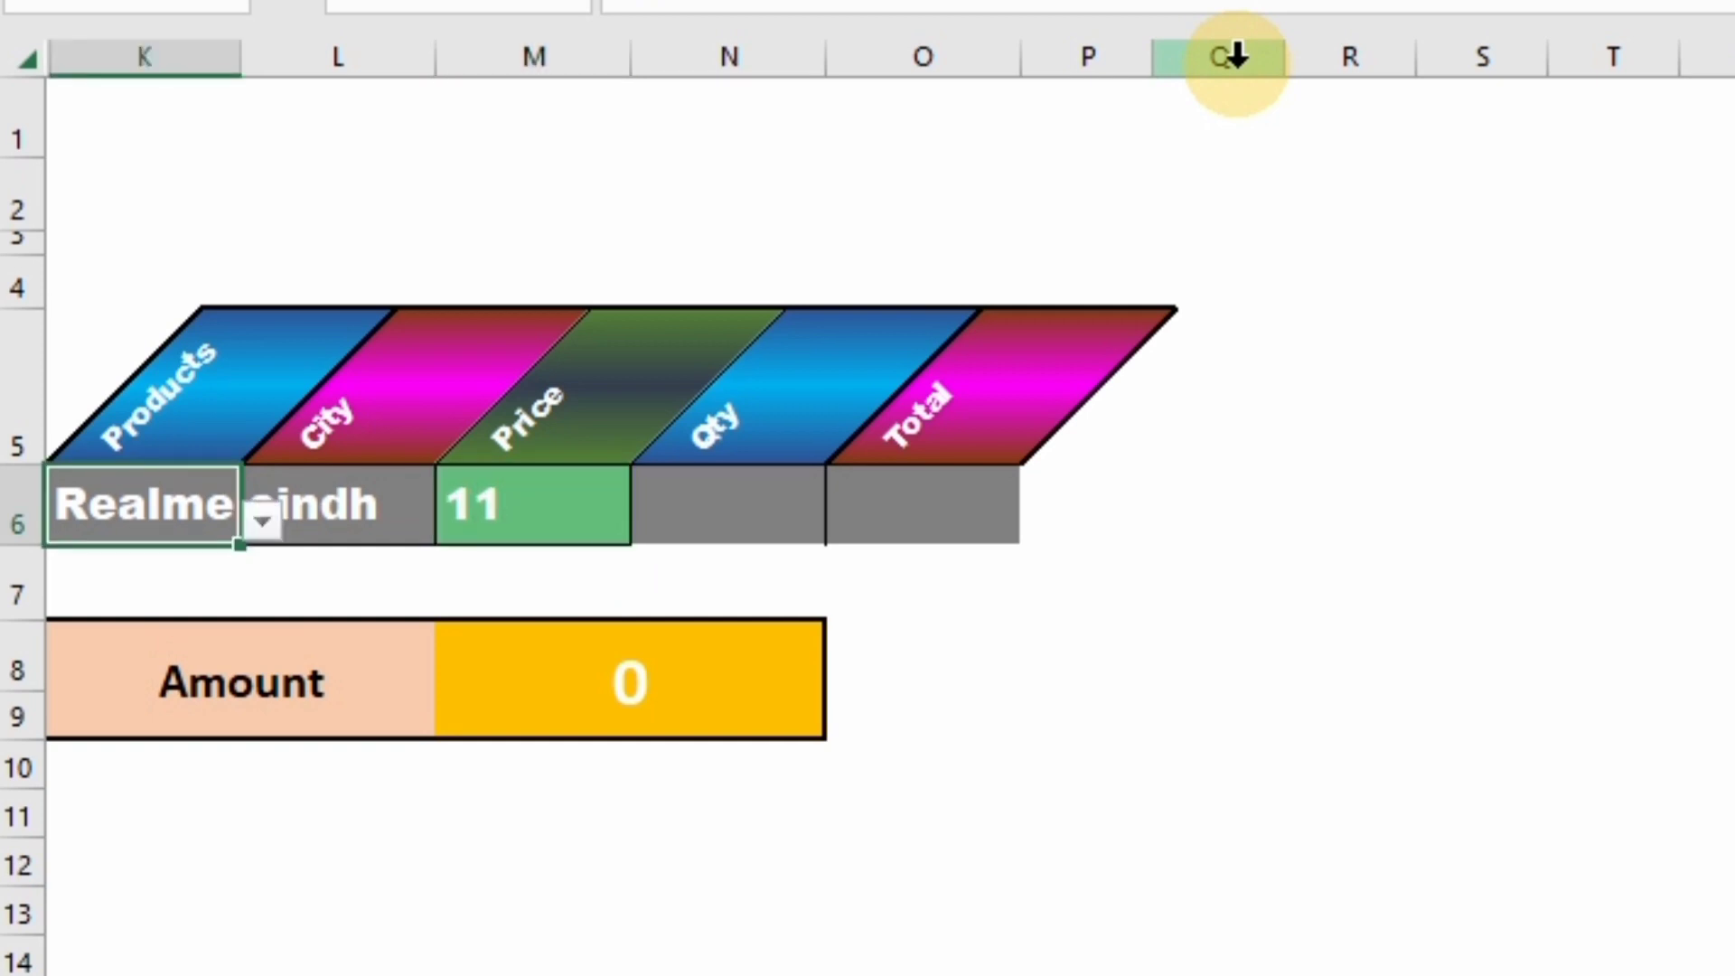
pyautogui.click(587, 516)
pyautogui.press('Delete')
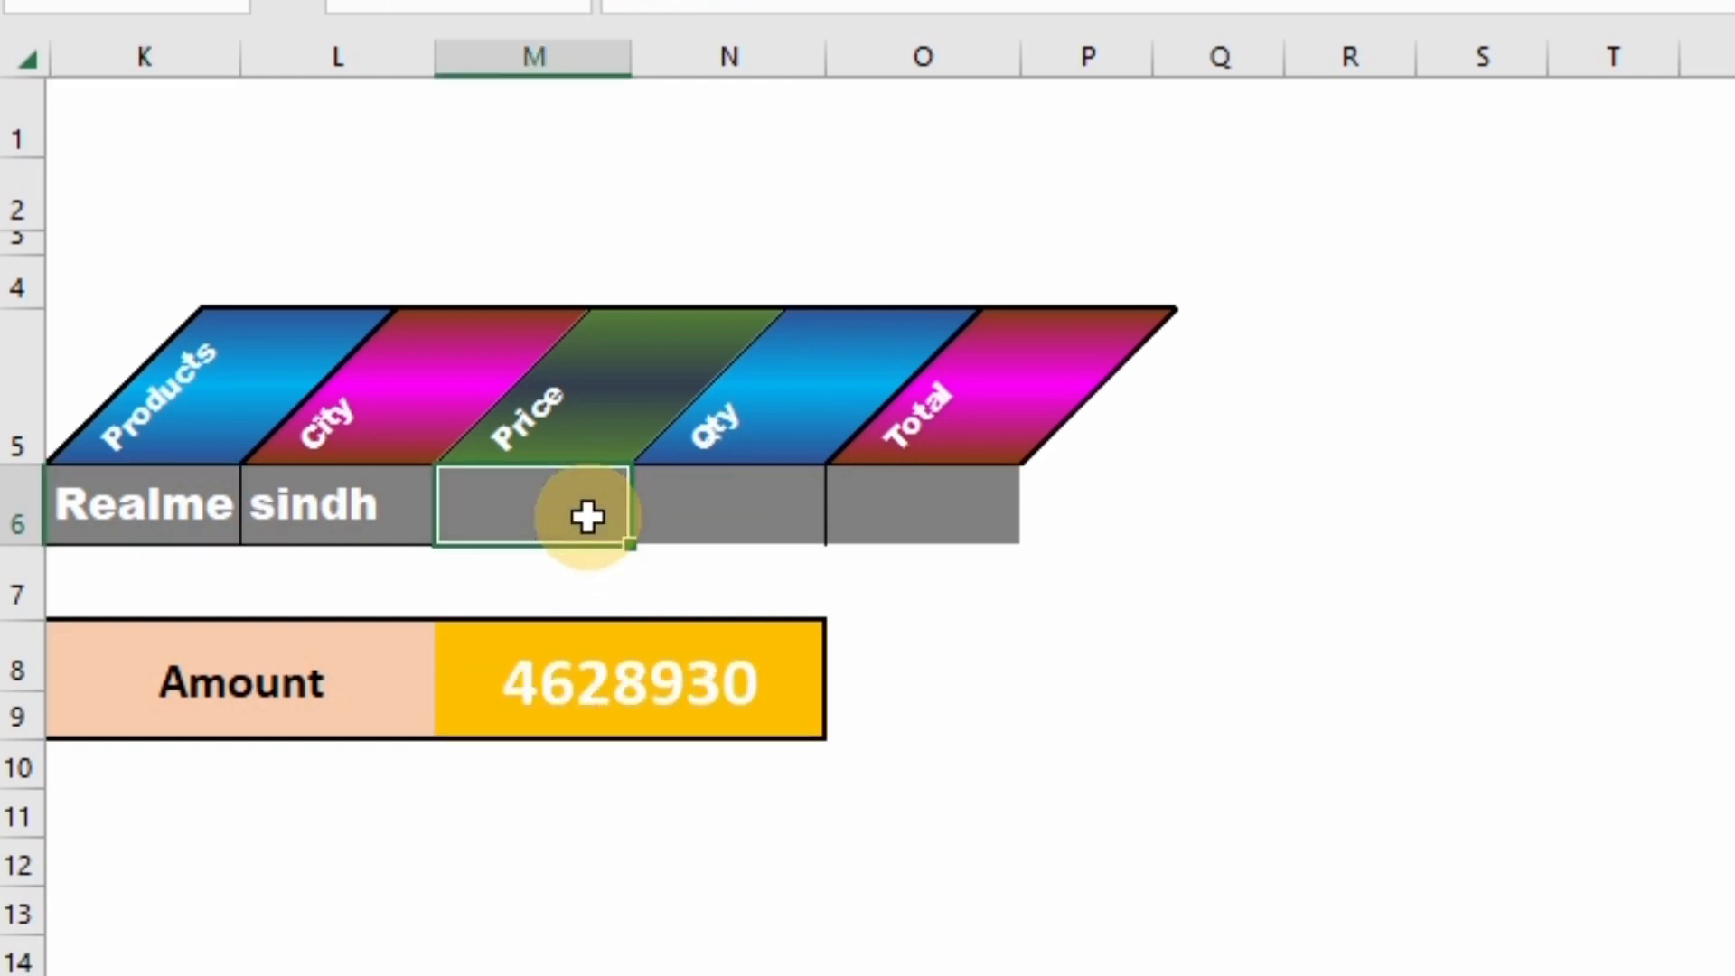
# Step: Try 11 and 10 as quantity criteria in cell N6
pyautogui.press('Right')
pyautogui.write('1')
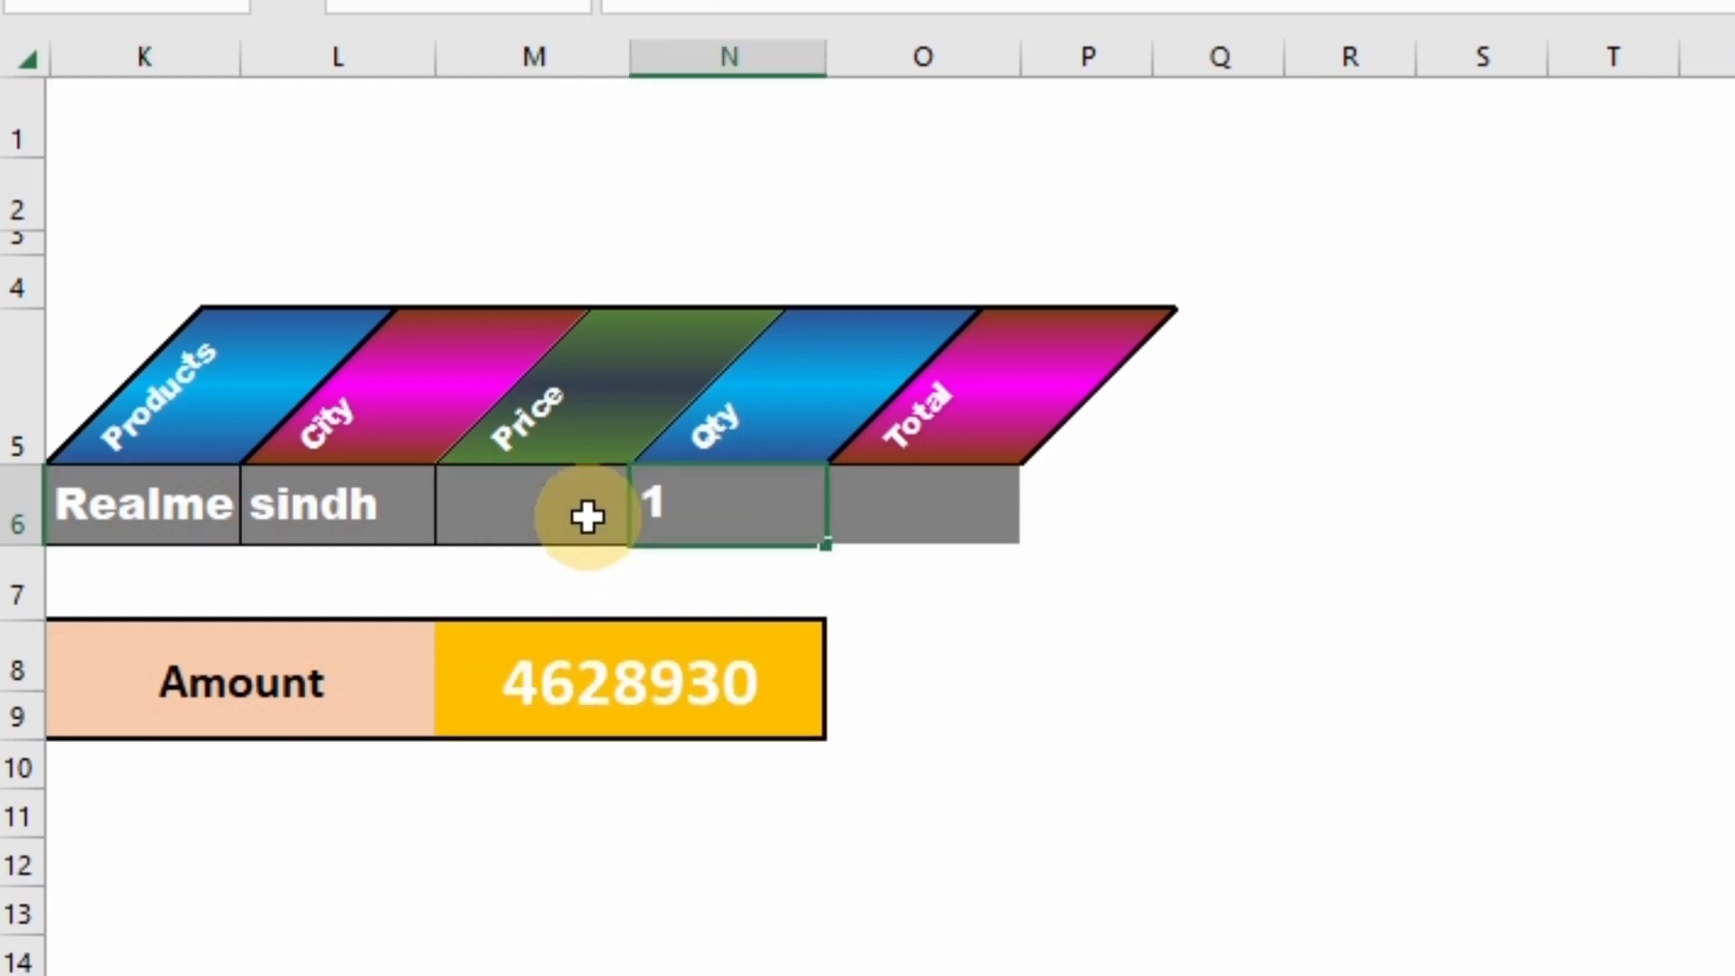
pyautogui.press('Return')
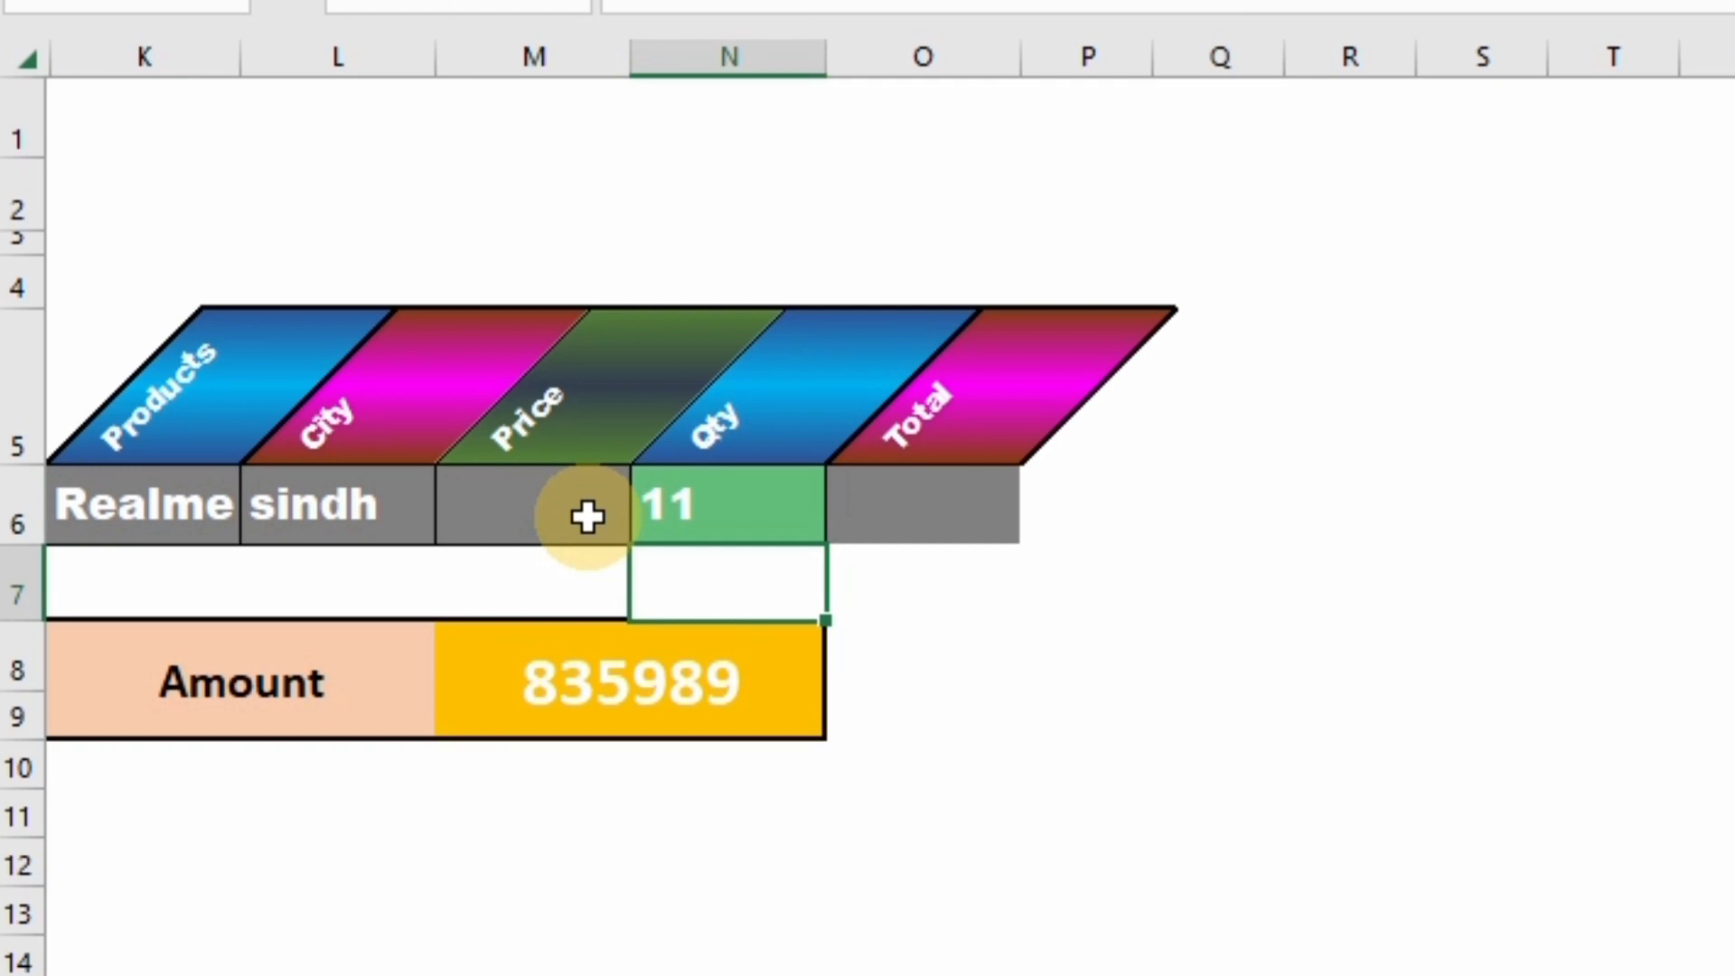
pyautogui.press('Up')
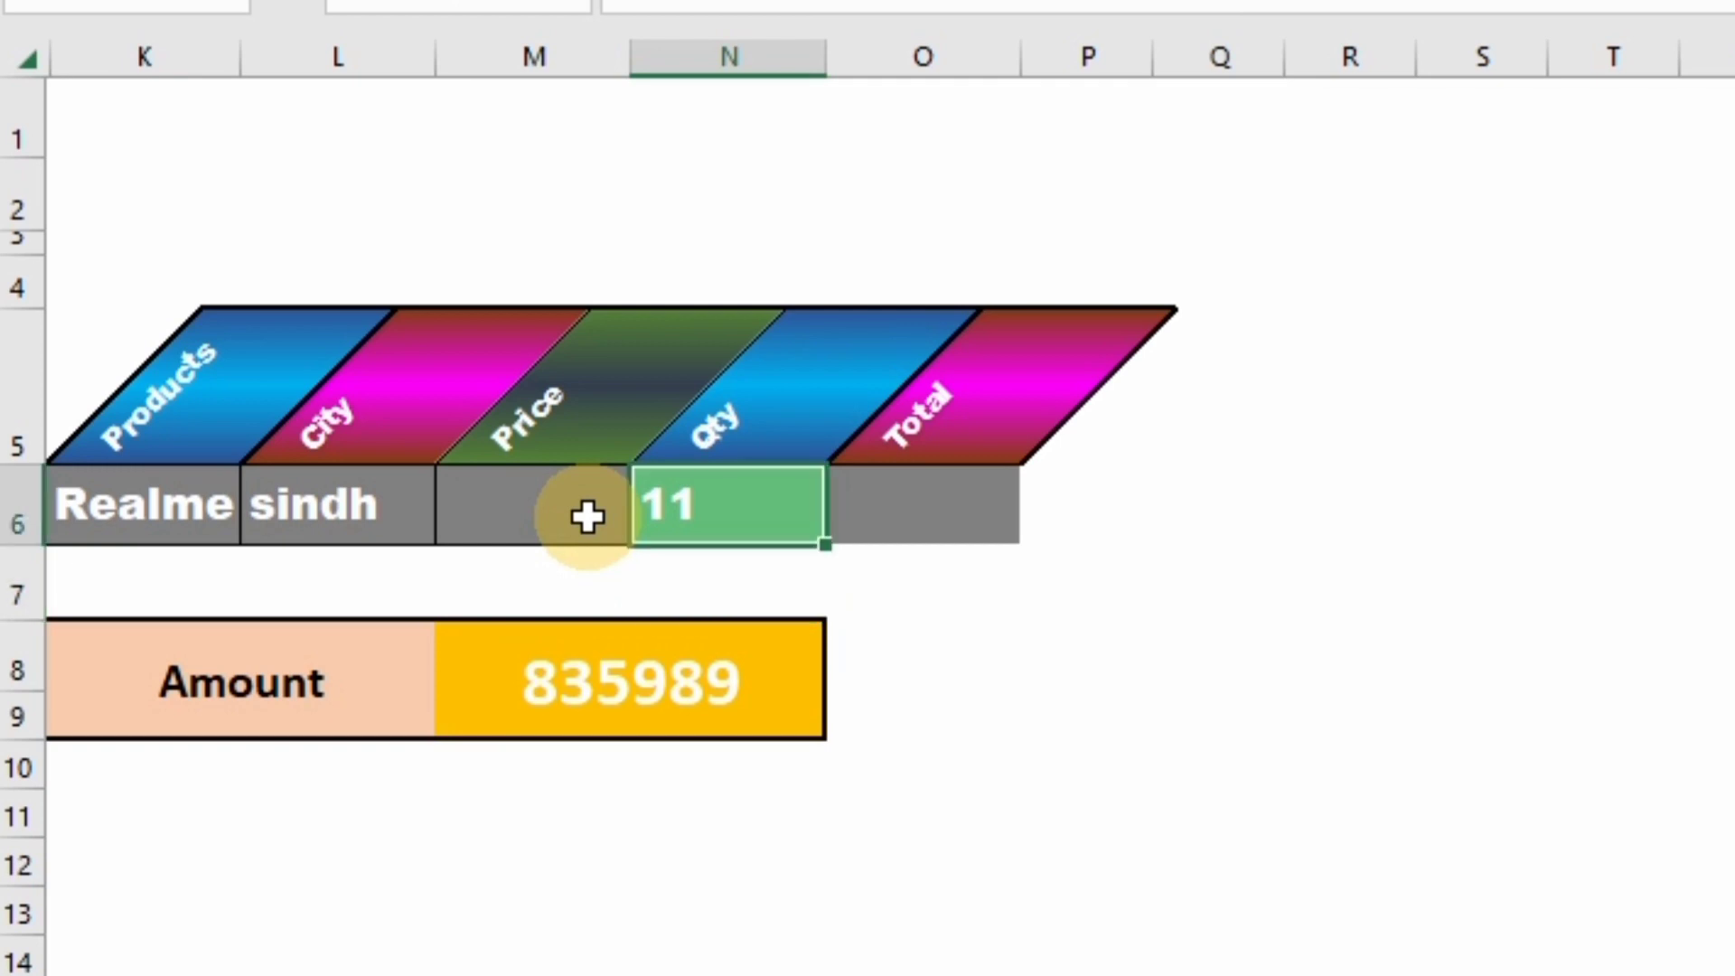
pyautogui.write('10')
pyautogui.press('Return')
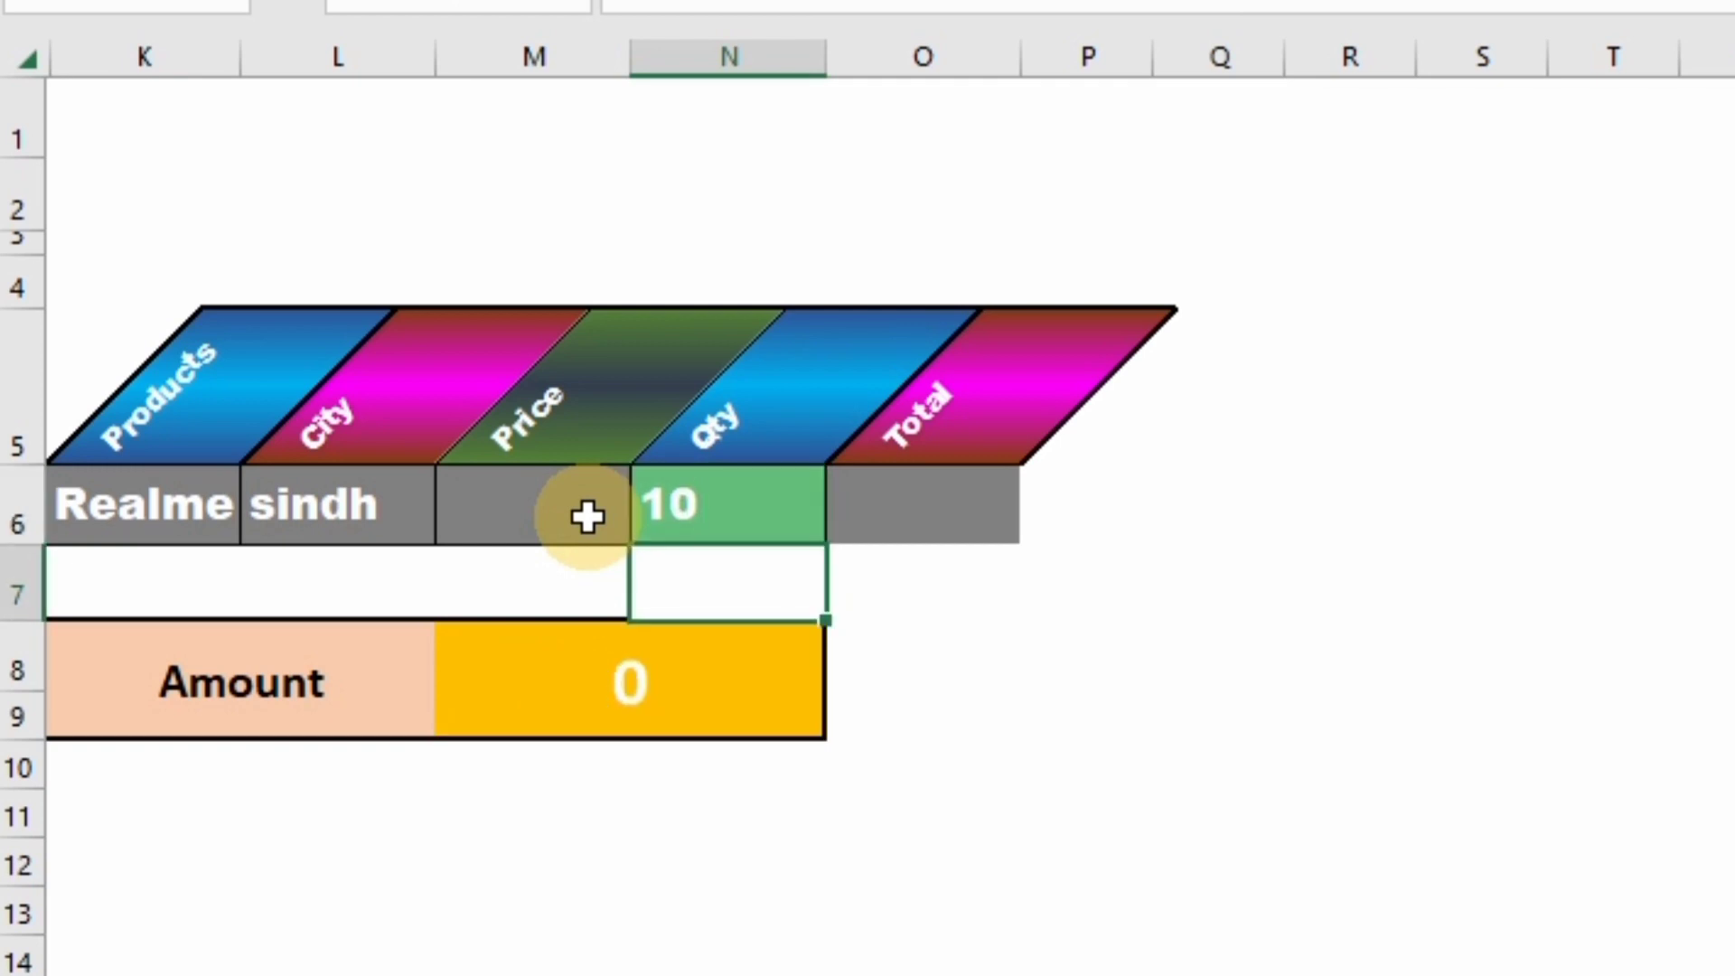
pyautogui.press('Up')
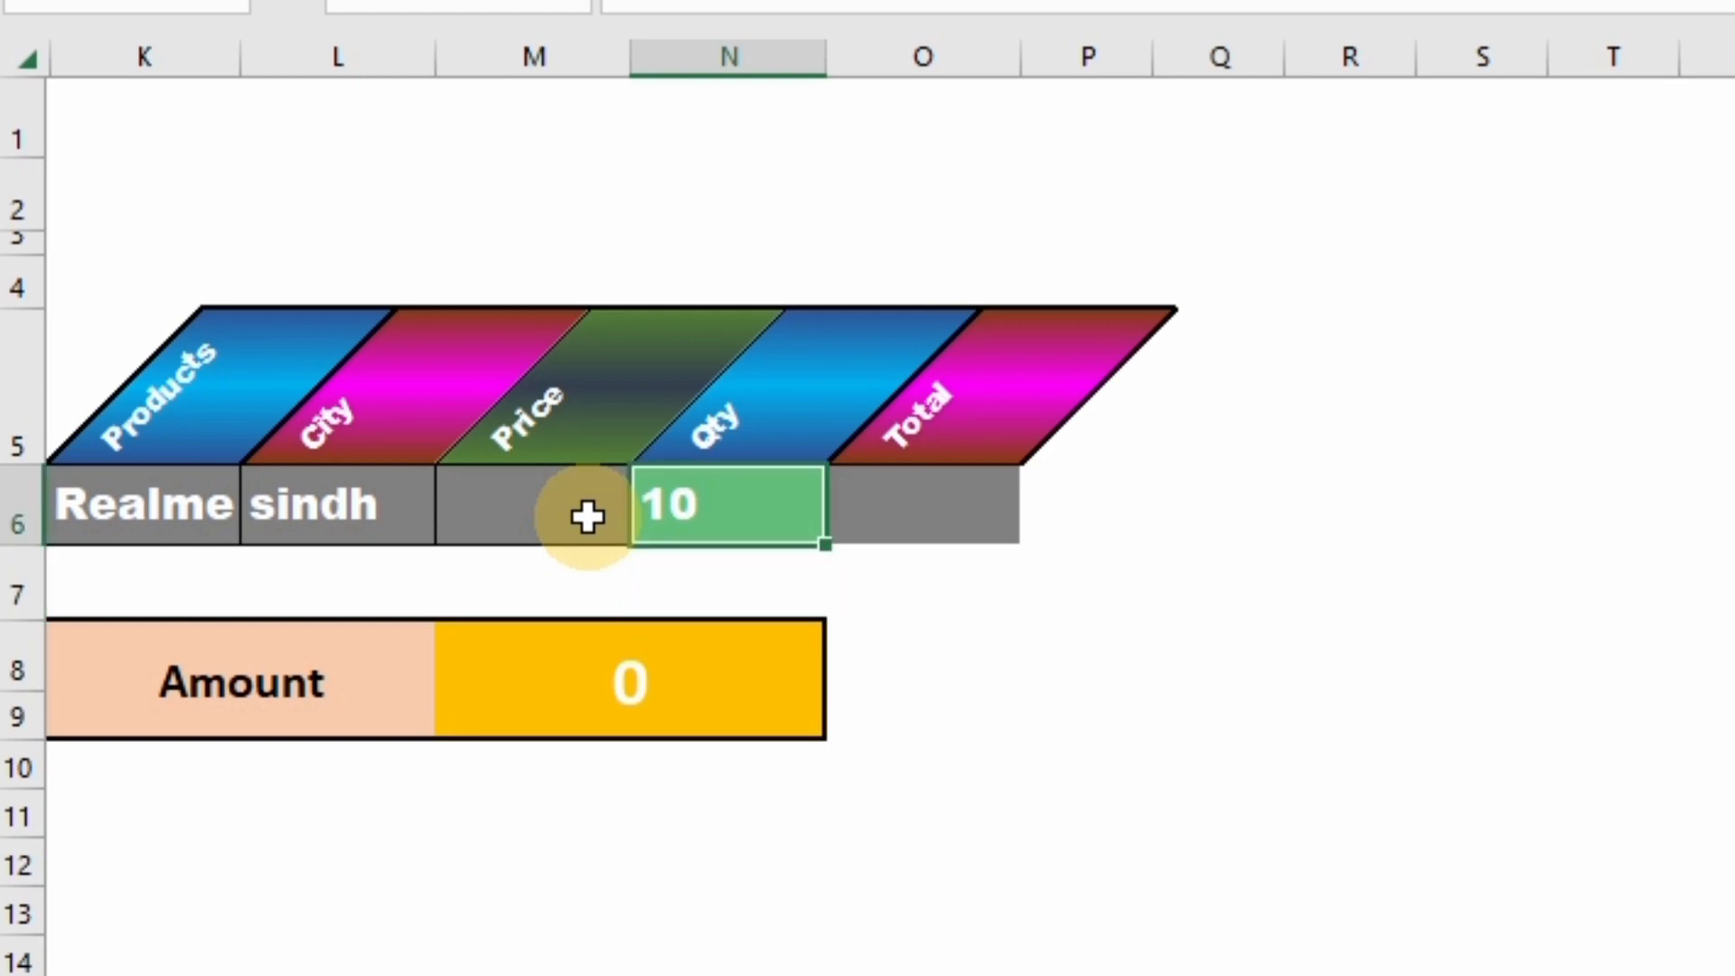
# Step: Try 12 and 2 as quantity criteria in cell N6
pyautogui.write('12')
pyautogui.press('Return')
pyautogui.press('Up')
pyautogui.write('2')
pyautogui.press('Return')
pyautogui.press('Up')
# Step: Try 3 and 4 as quantity criteria in cell N6
pyautogui.write('3')
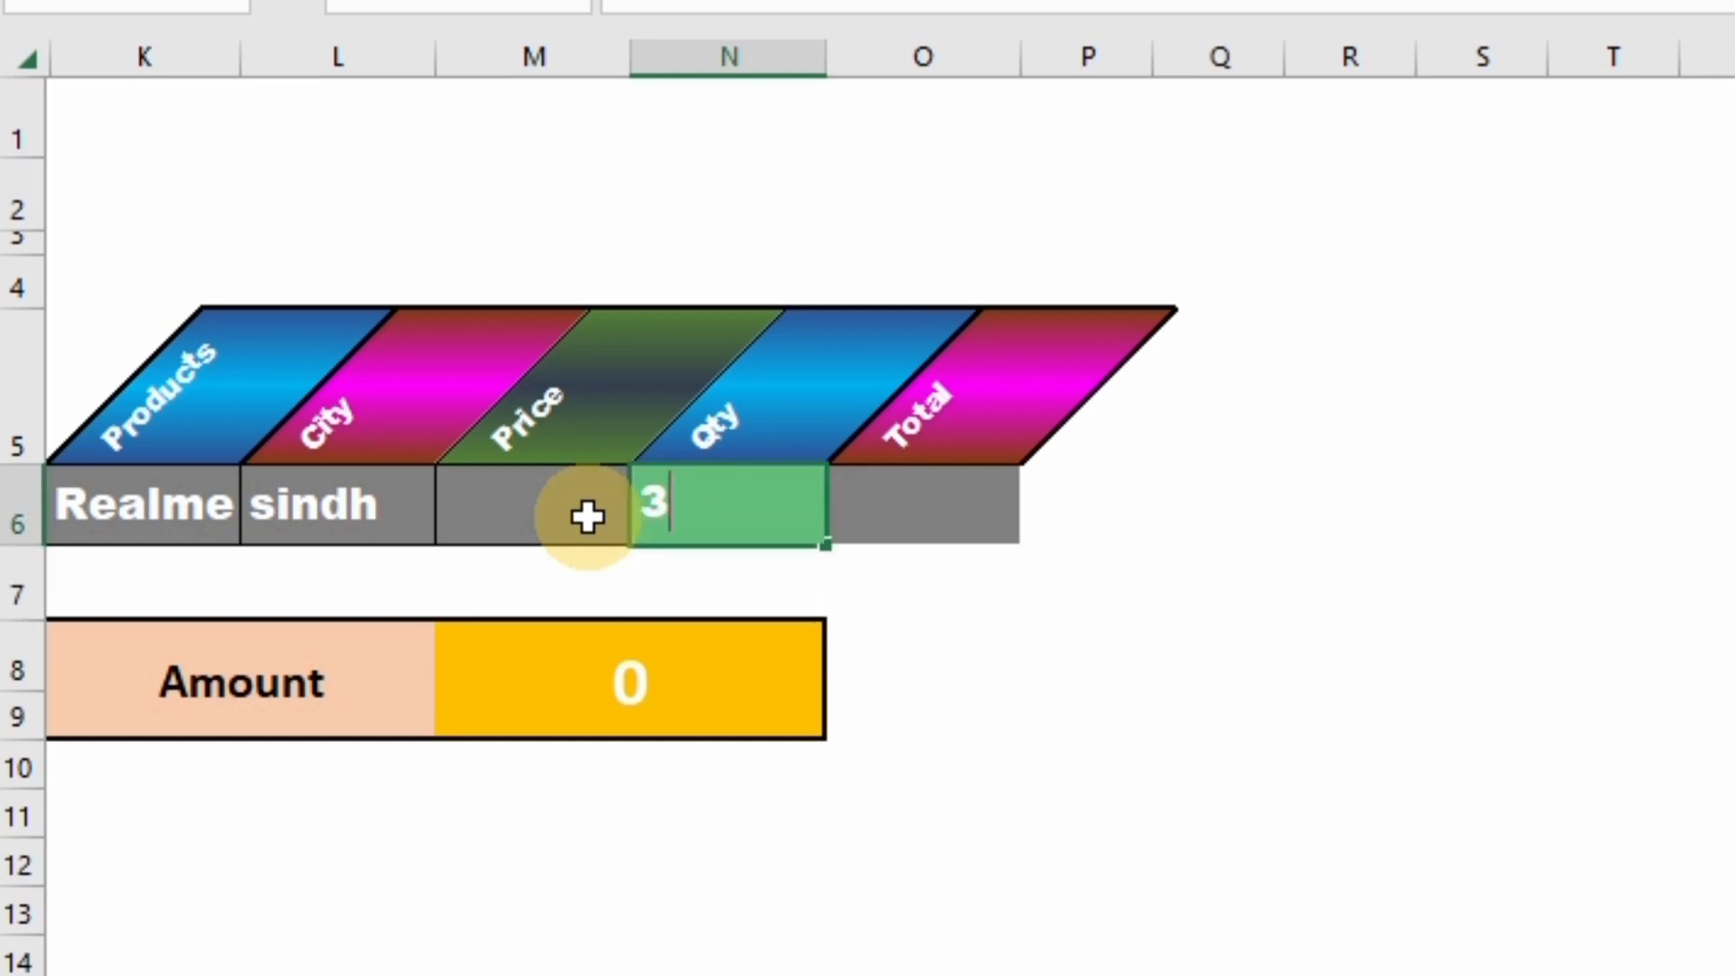
pyautogui.press('Return')
pyautogui.press('Up')
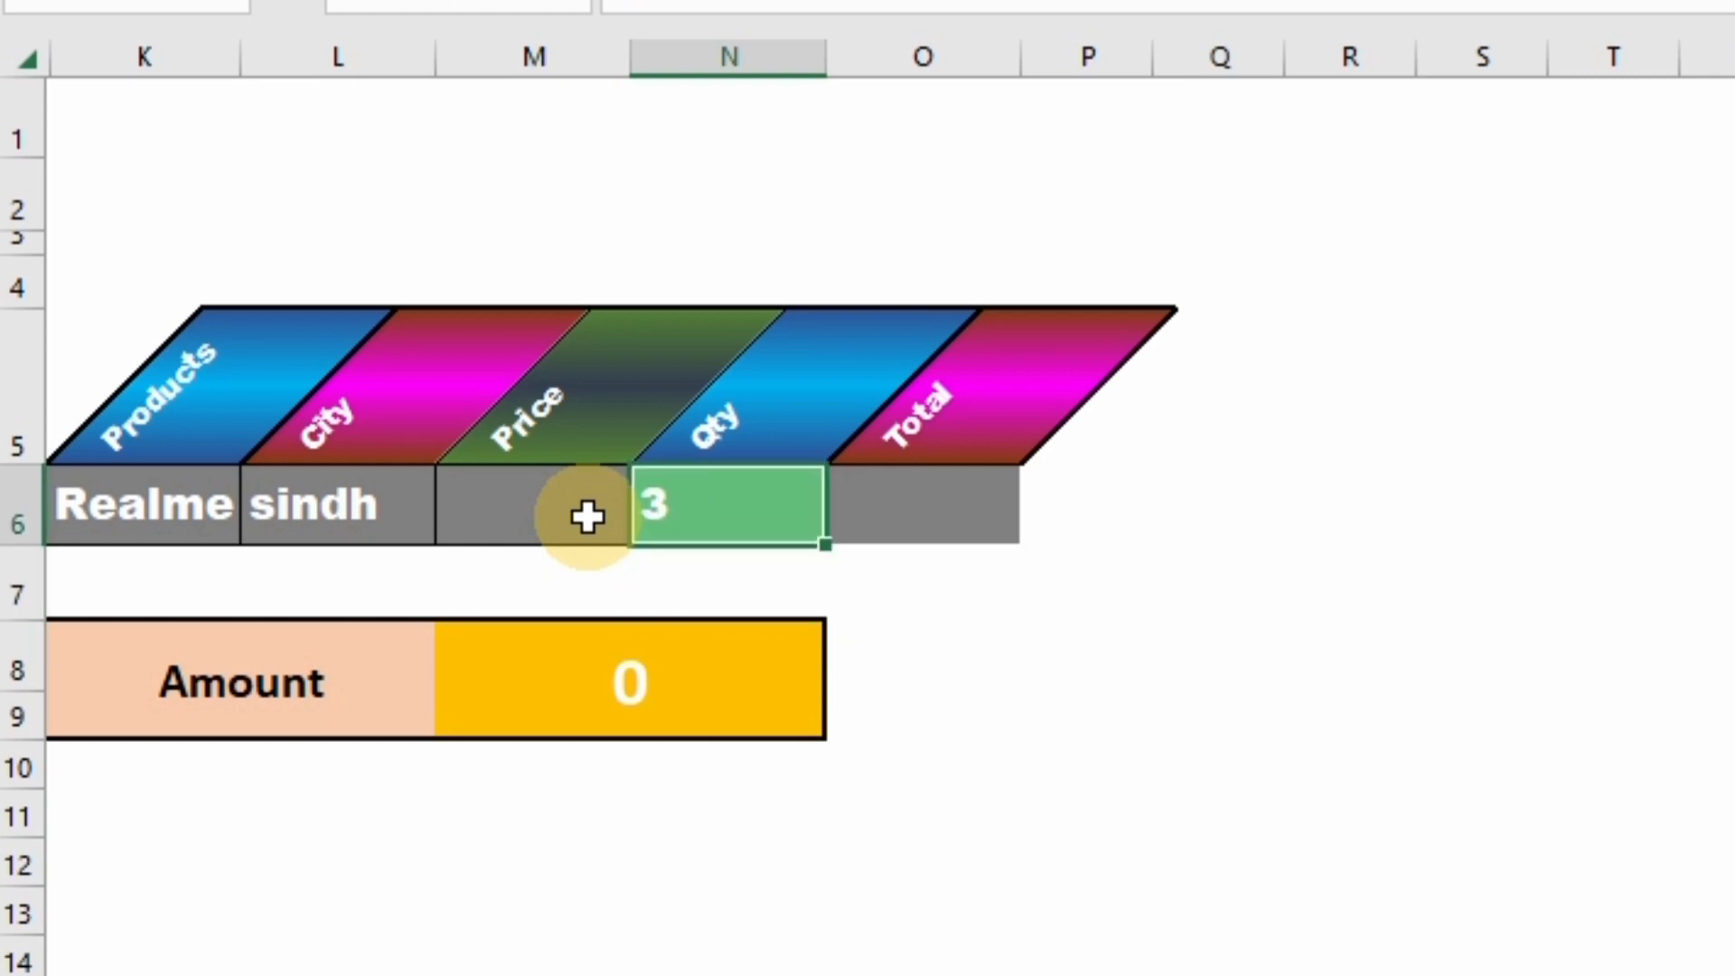
pyautogui.write('4')
pyautogui.press('Up')
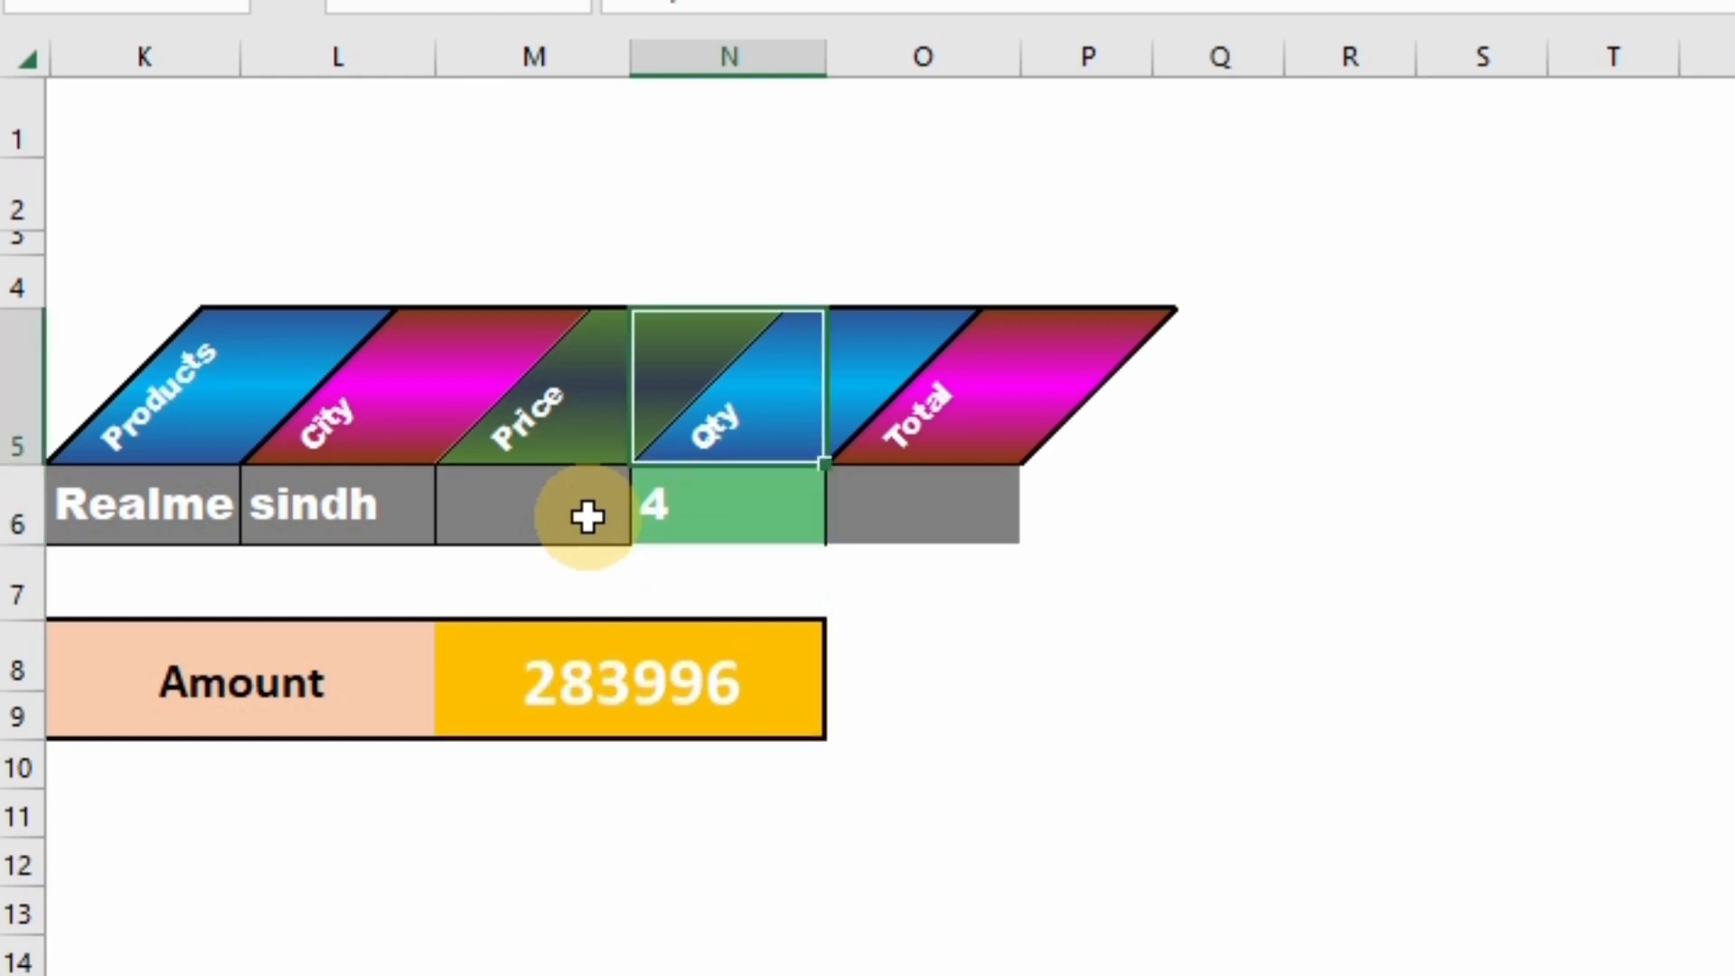
pyautogui.press('Down')
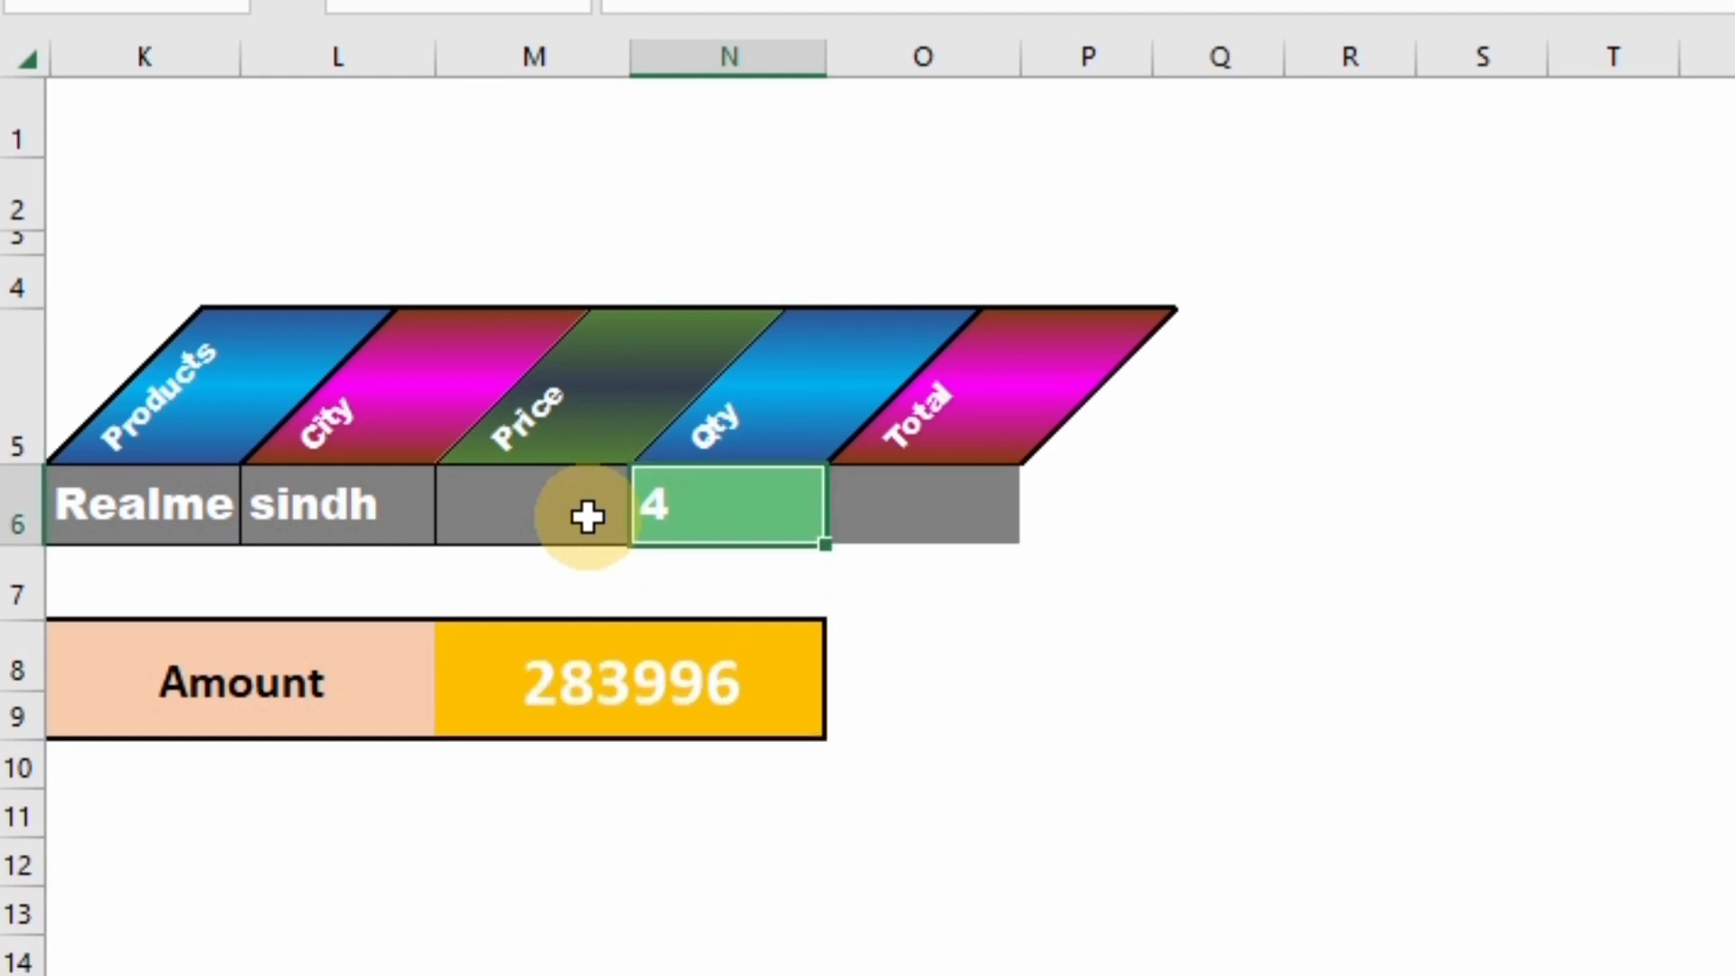
# Step: Clear the quantity criterion in N6 and return to the city cell L6
pyautogui.click(391, 509)
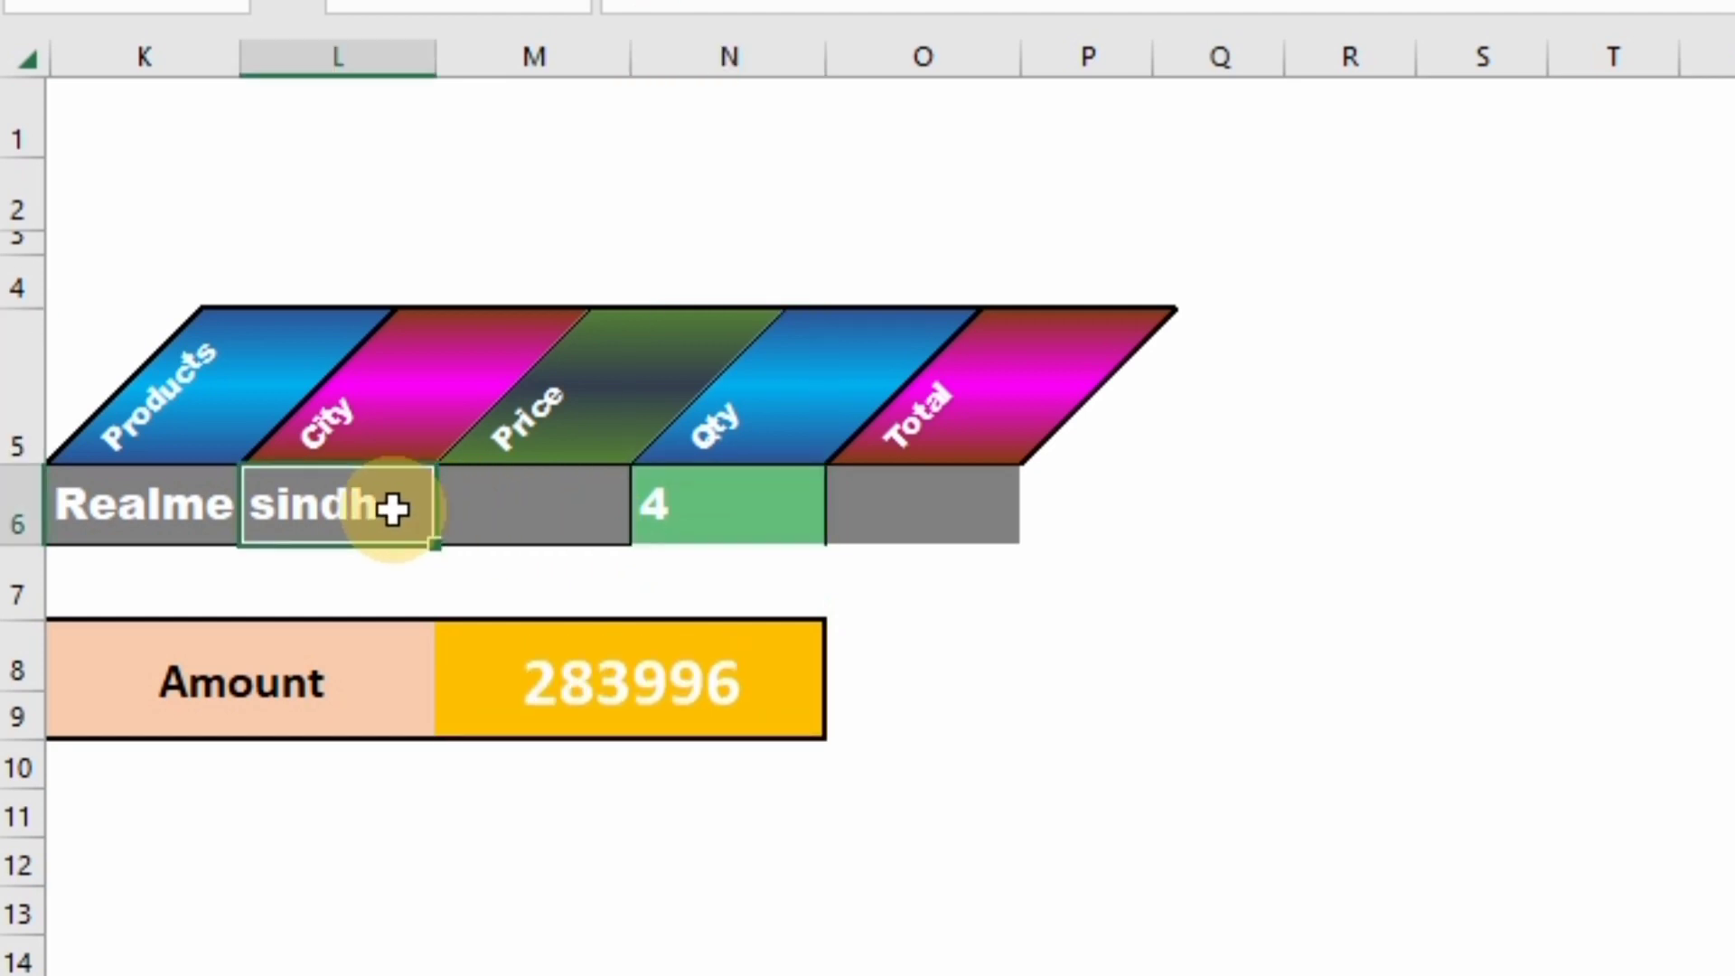
pyautogui.click(733, 504)
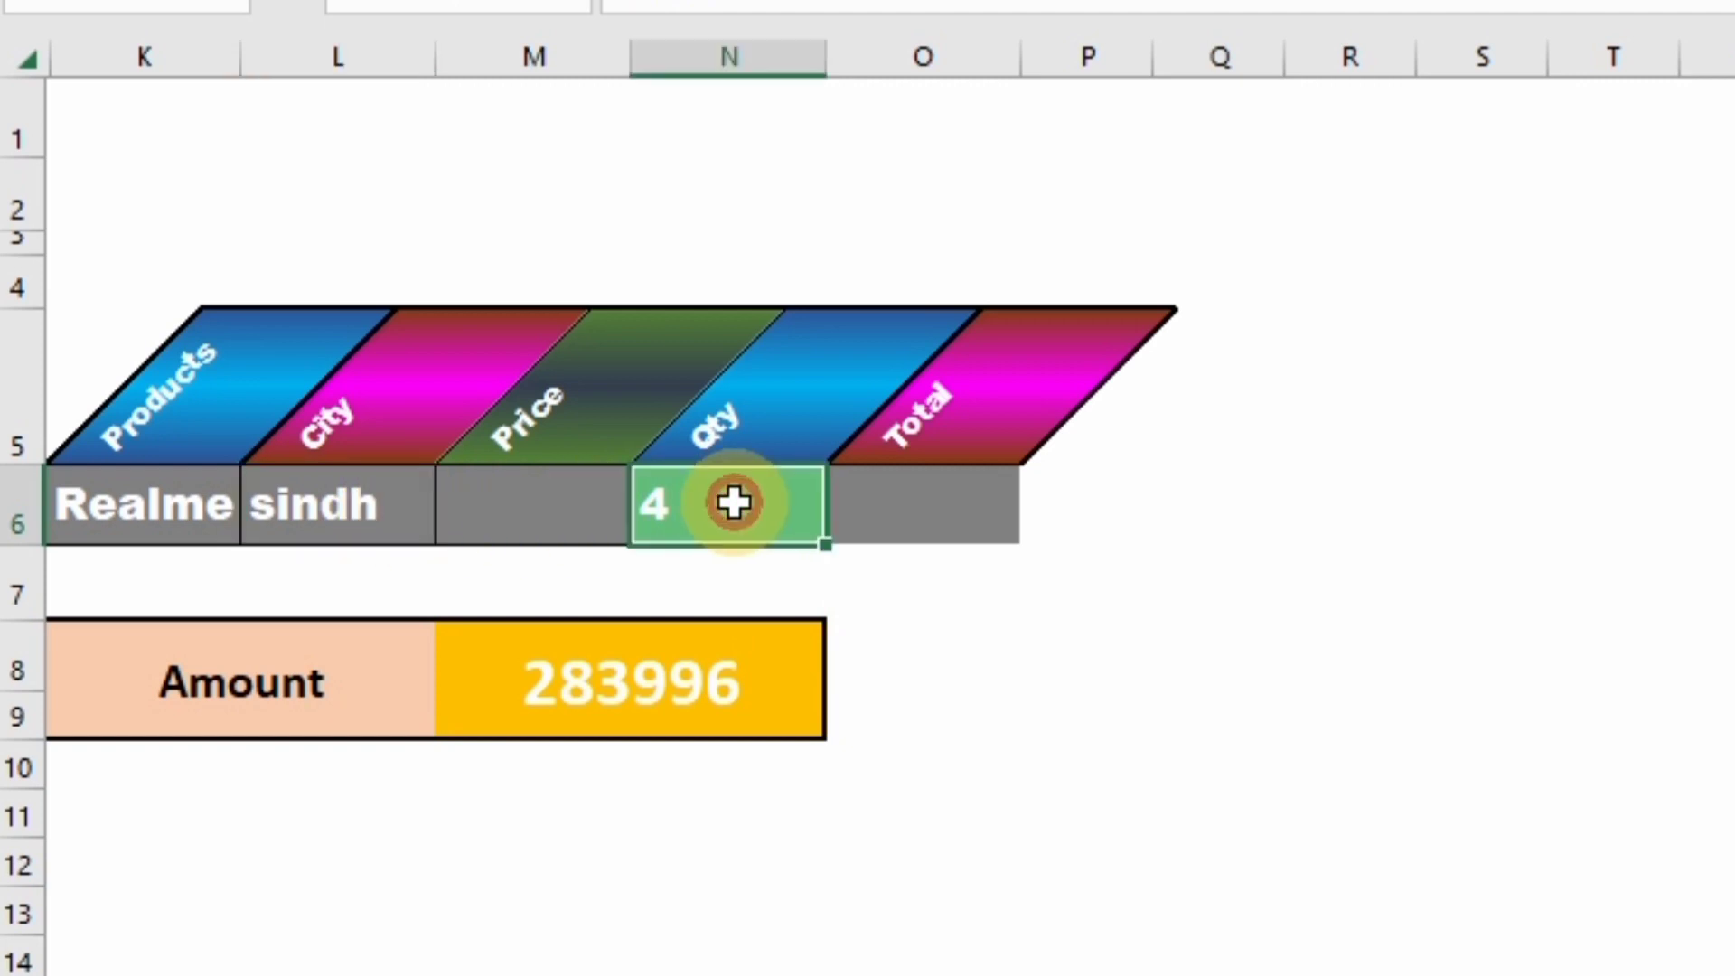
pyautogui.press('Delete')
pyautogui.press('Left')
pyautogui.press('Left')
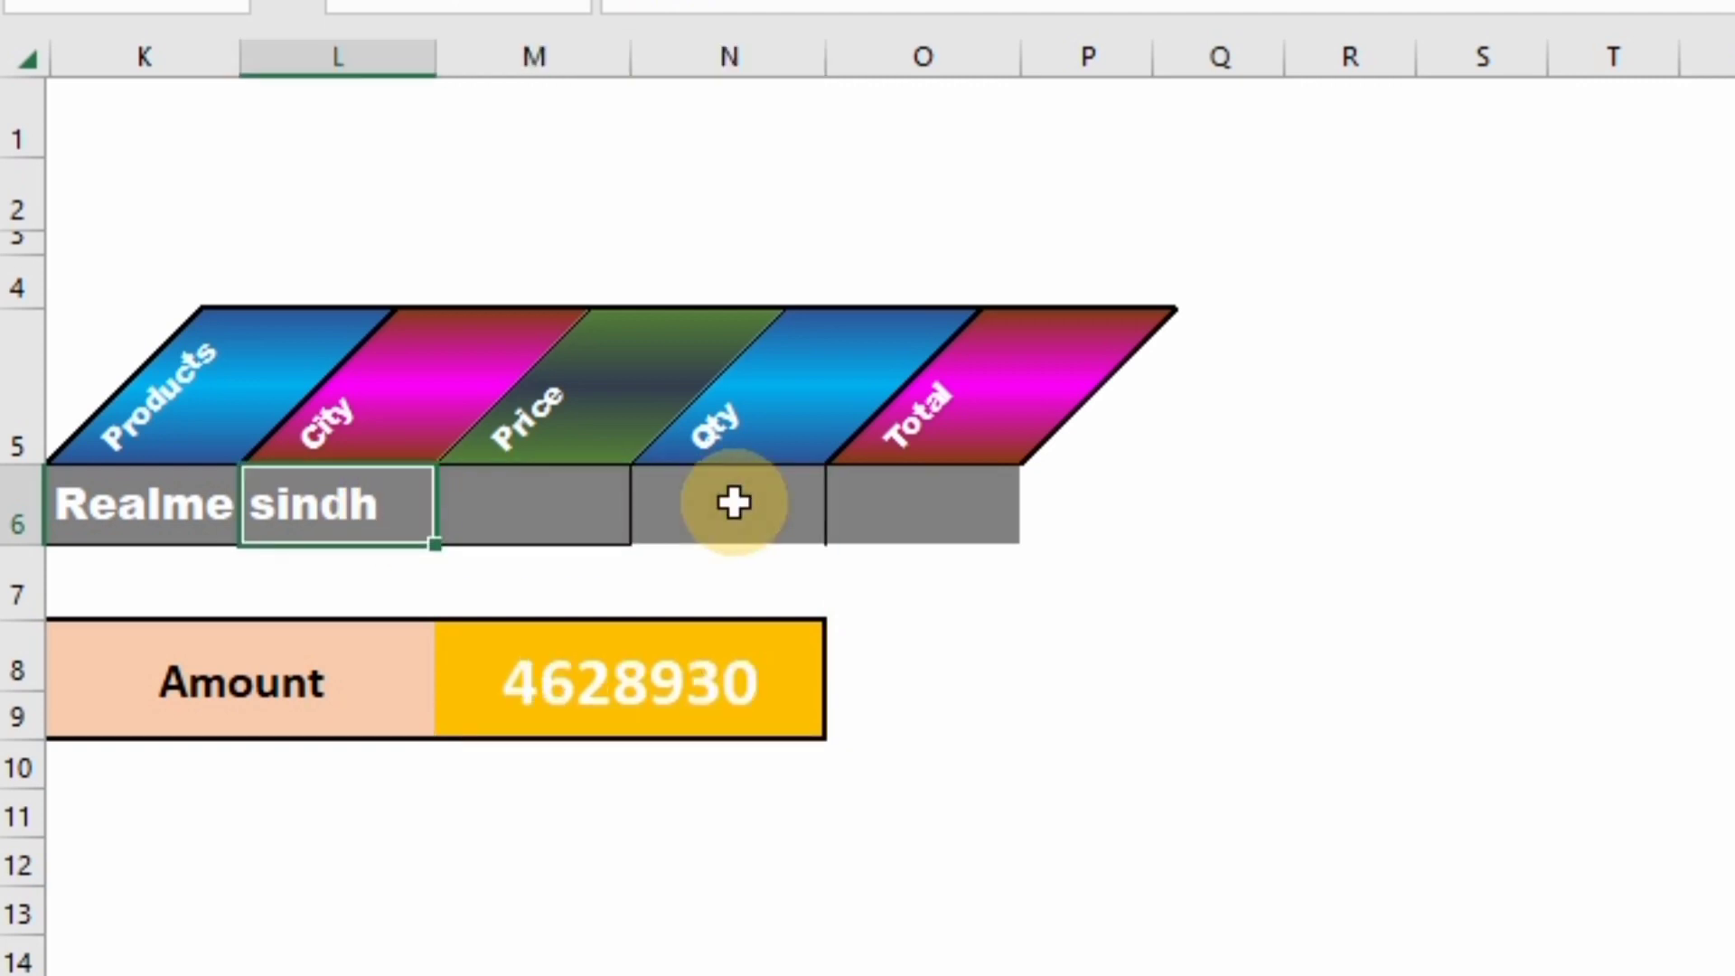
# Step: Clear the city criterion in L6 and set the product criterion in K6 to Oppo
pyautogui.press('Delete')
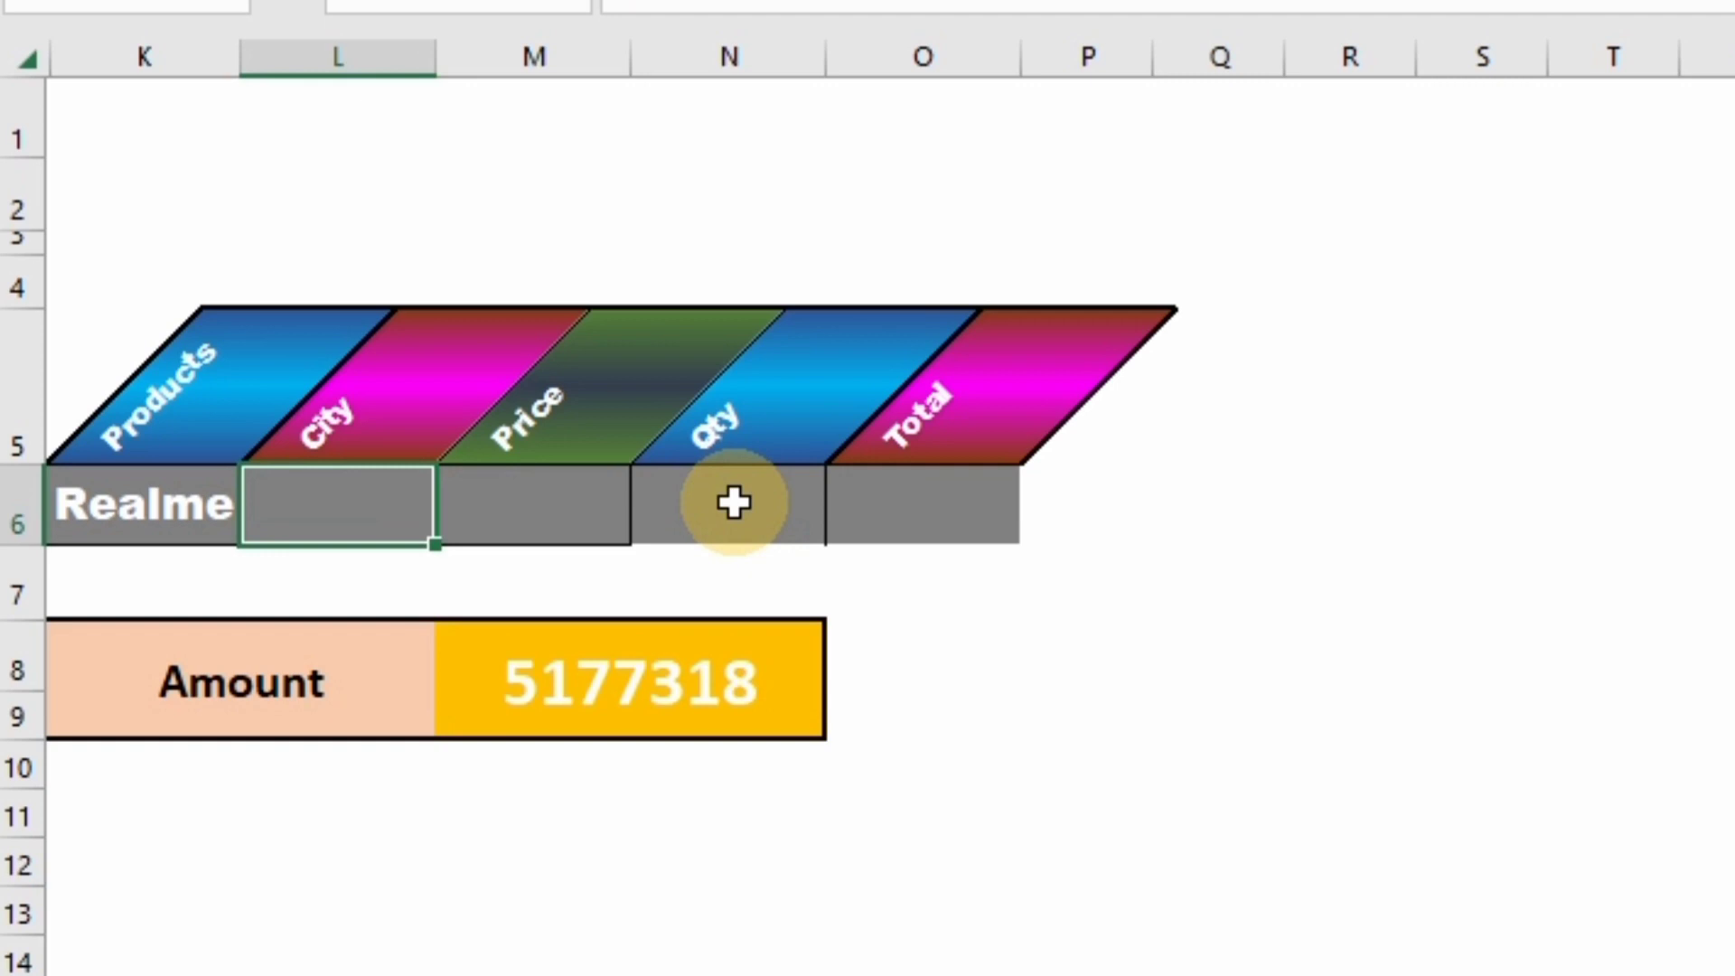
pyautogui.press('Left')
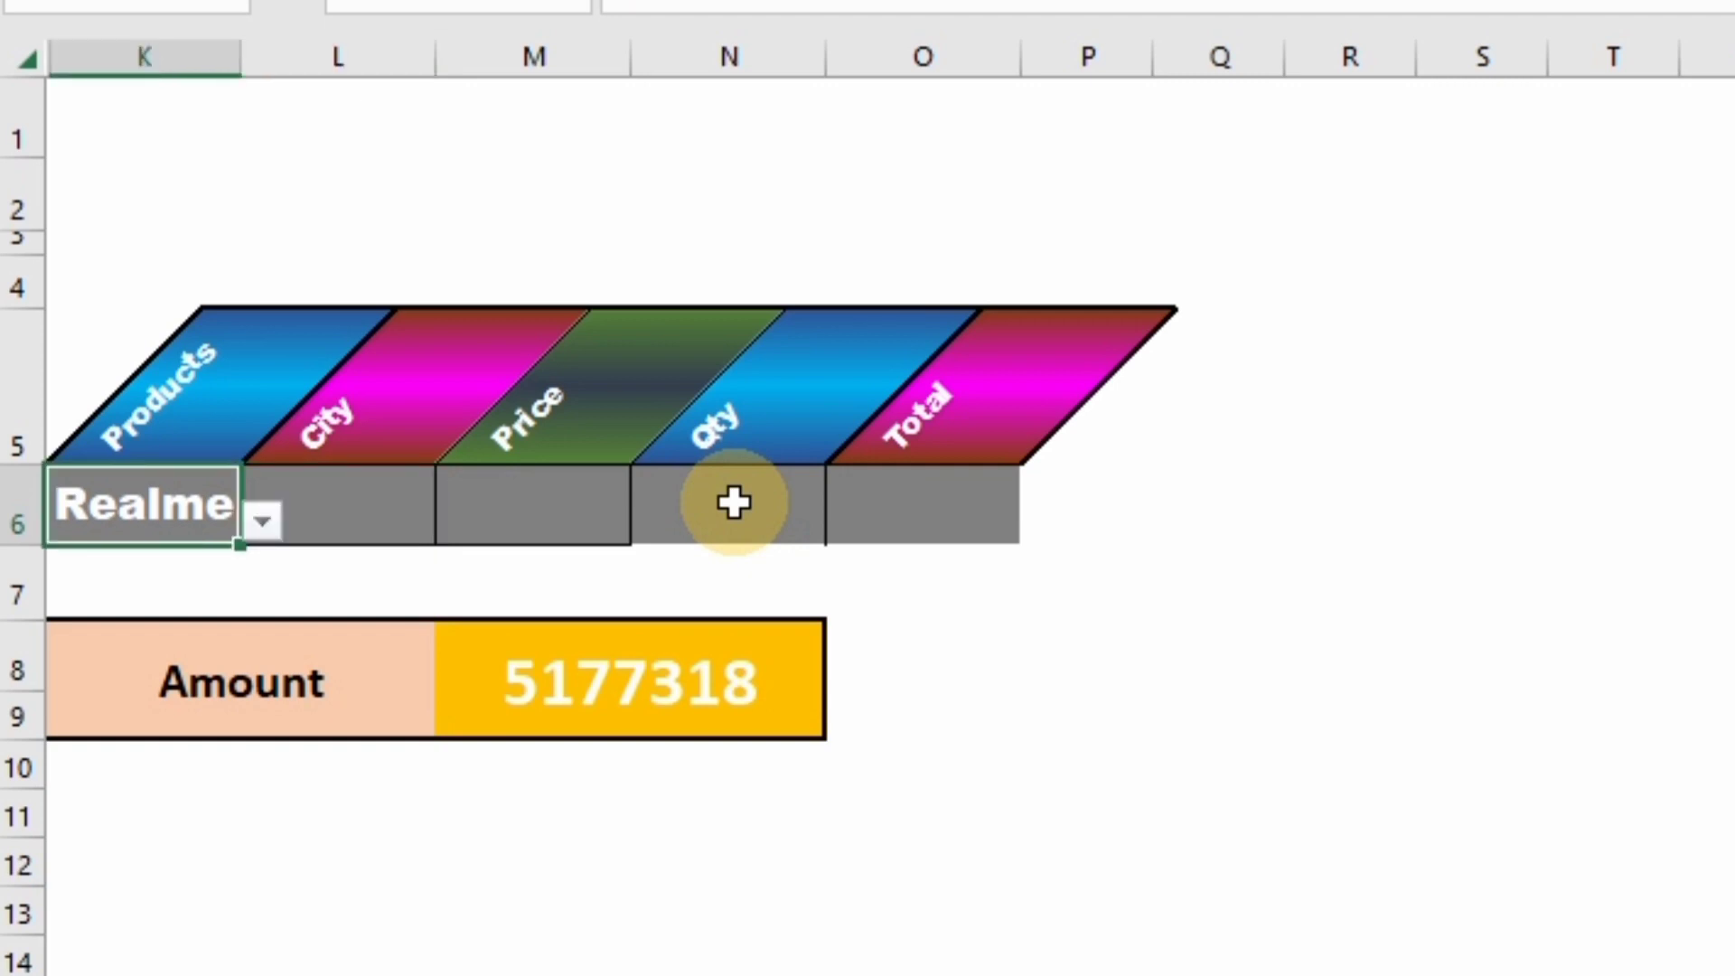
pyautogui.hotkey('alt', 'Down')
pyautogui.press('Down')
pyautogui.press('Down')
pyautogui.press('Down')
pyautogui.press('Down')
pyautogui.press('Down')
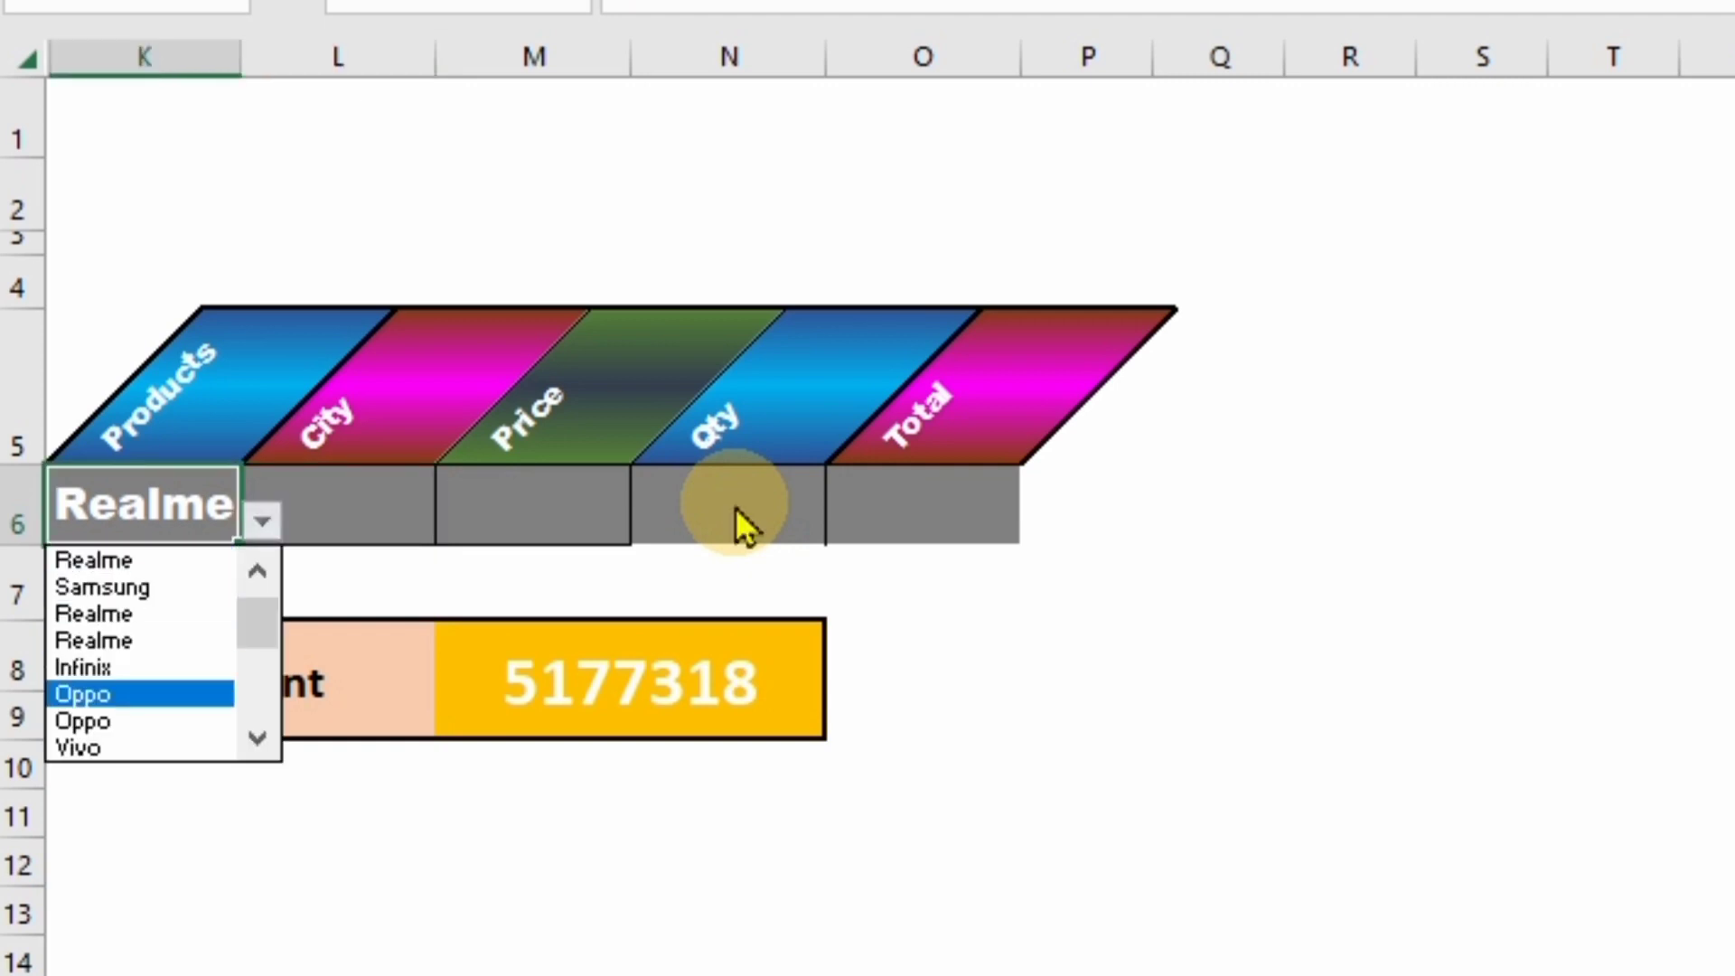
pyautogui.press('Return')
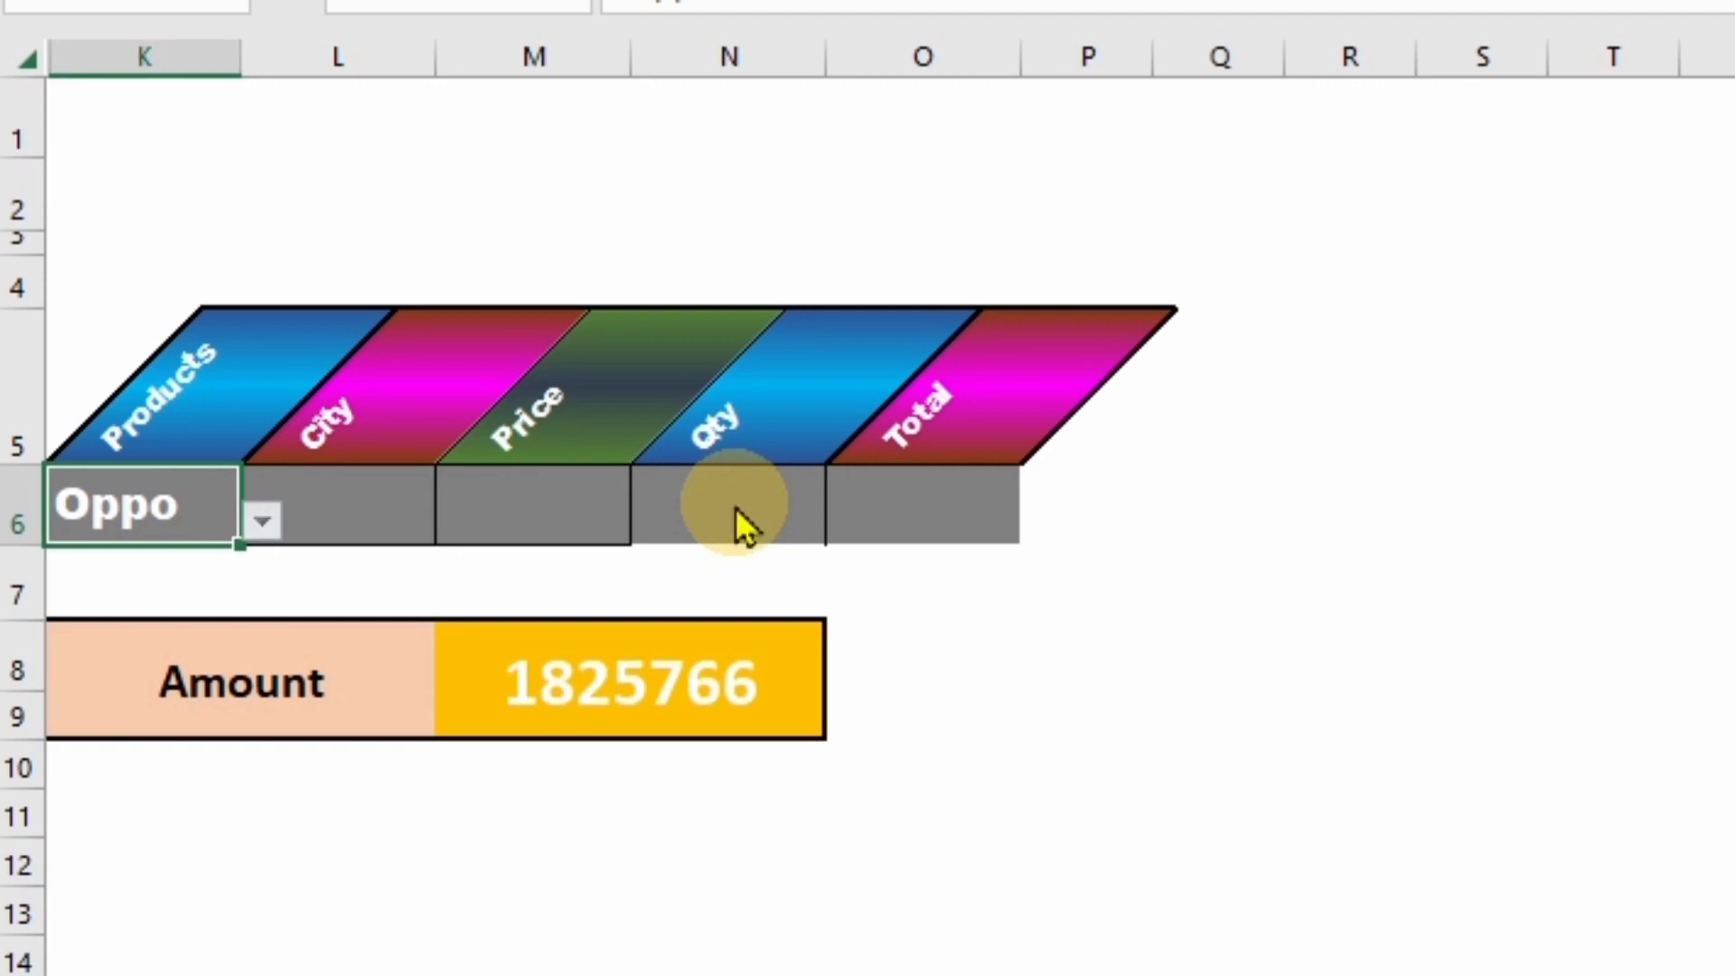
# Step: Change the product criterion in K6 to Realme
pyautogui.hotkey('alt', 'Down')
pyautogui.press('Down')
pyautogui.press('Down')
pyautogui.press('Down')
pyautogui.press('Down')
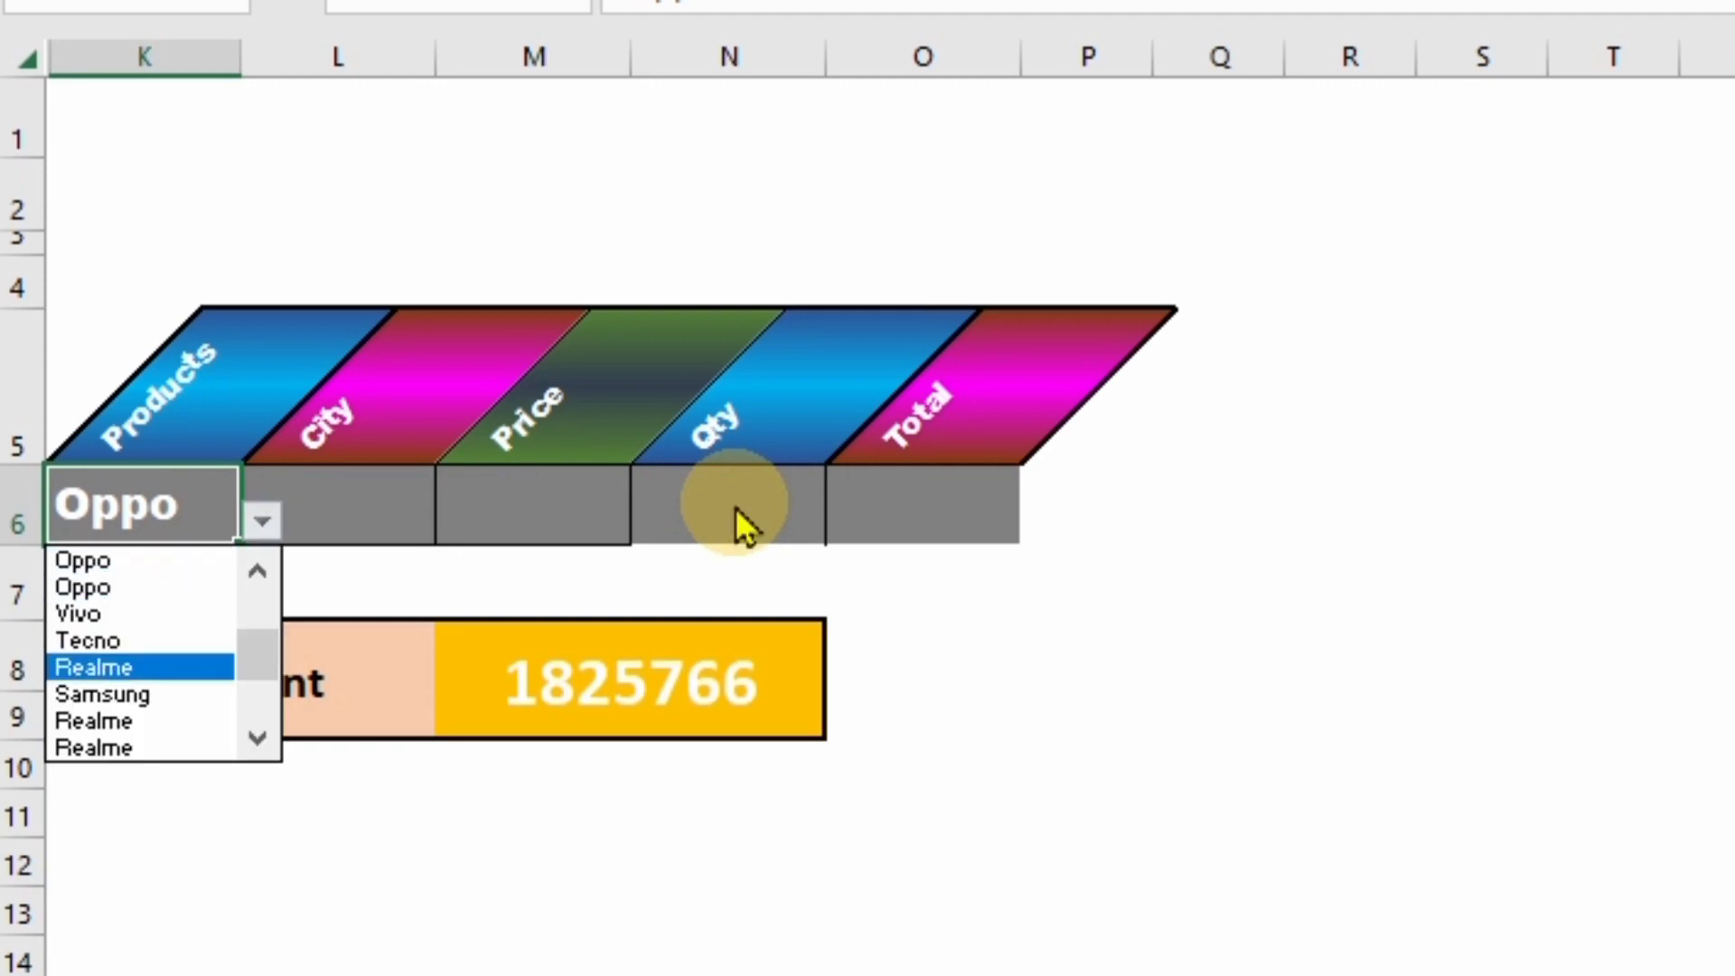
pyautogui.press('Return')
# Step: Change the product criterion in K6 to Infinix
pyautogui.hotkey('alt', 'Down')
pyautogui.press('Down')
pyautogui.press('Down')
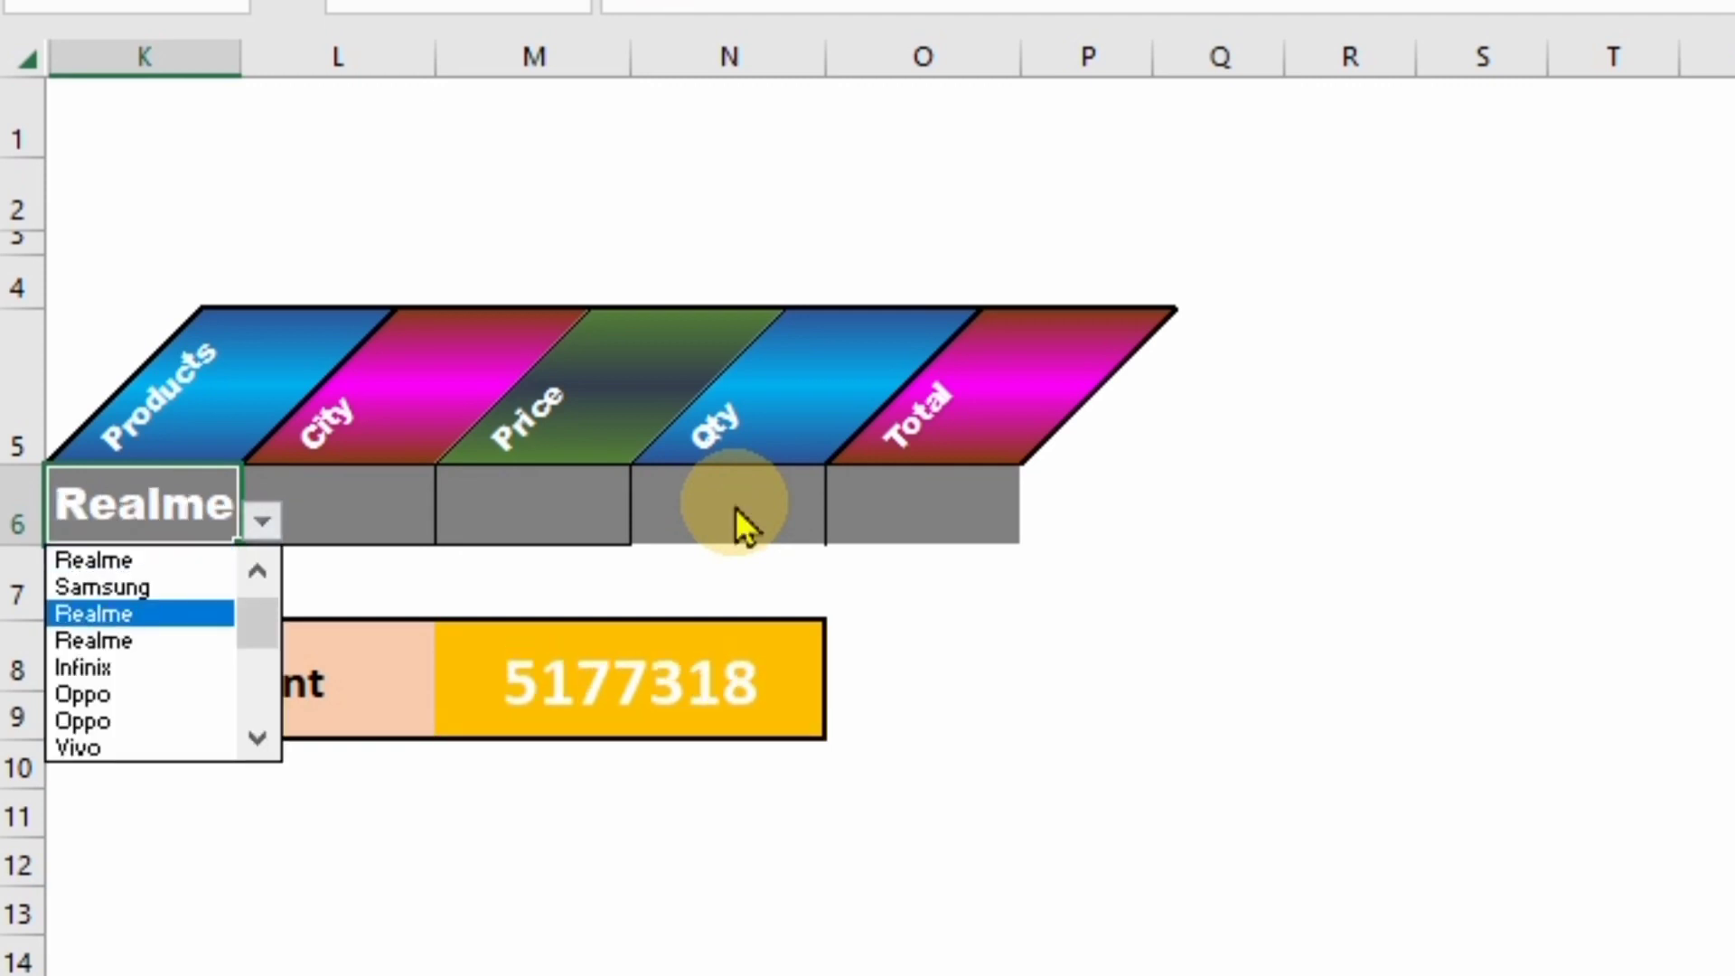
pyautogui.press('Down')
pyautogui.press('Down')
pyautogui.press('Return')
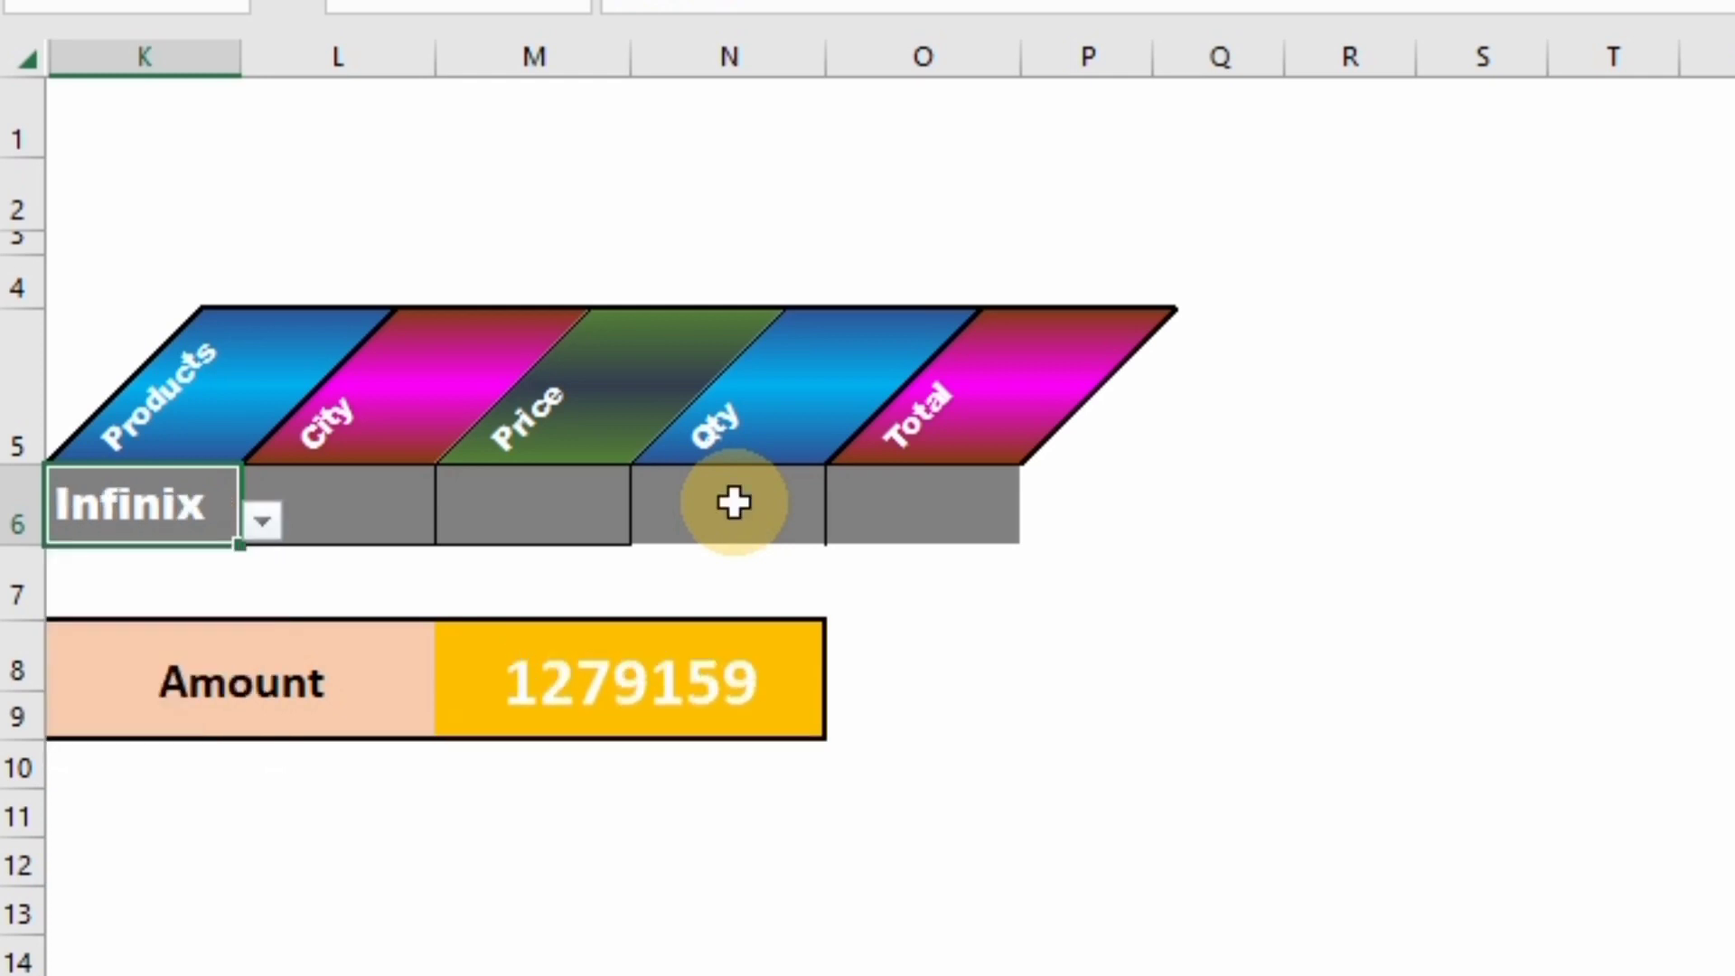
# Step: Change the product criterion in K6 to Vivo
pyautogui.hotkey('alt', 'Down')
pyautogui.press('Down')
pyautogui.press('Down')
pyautogui.press('Down')
pyautogui.press('Down')
pyautogui.press('Down')
pyautogui.press('Down')
pyautogui.press('Down')
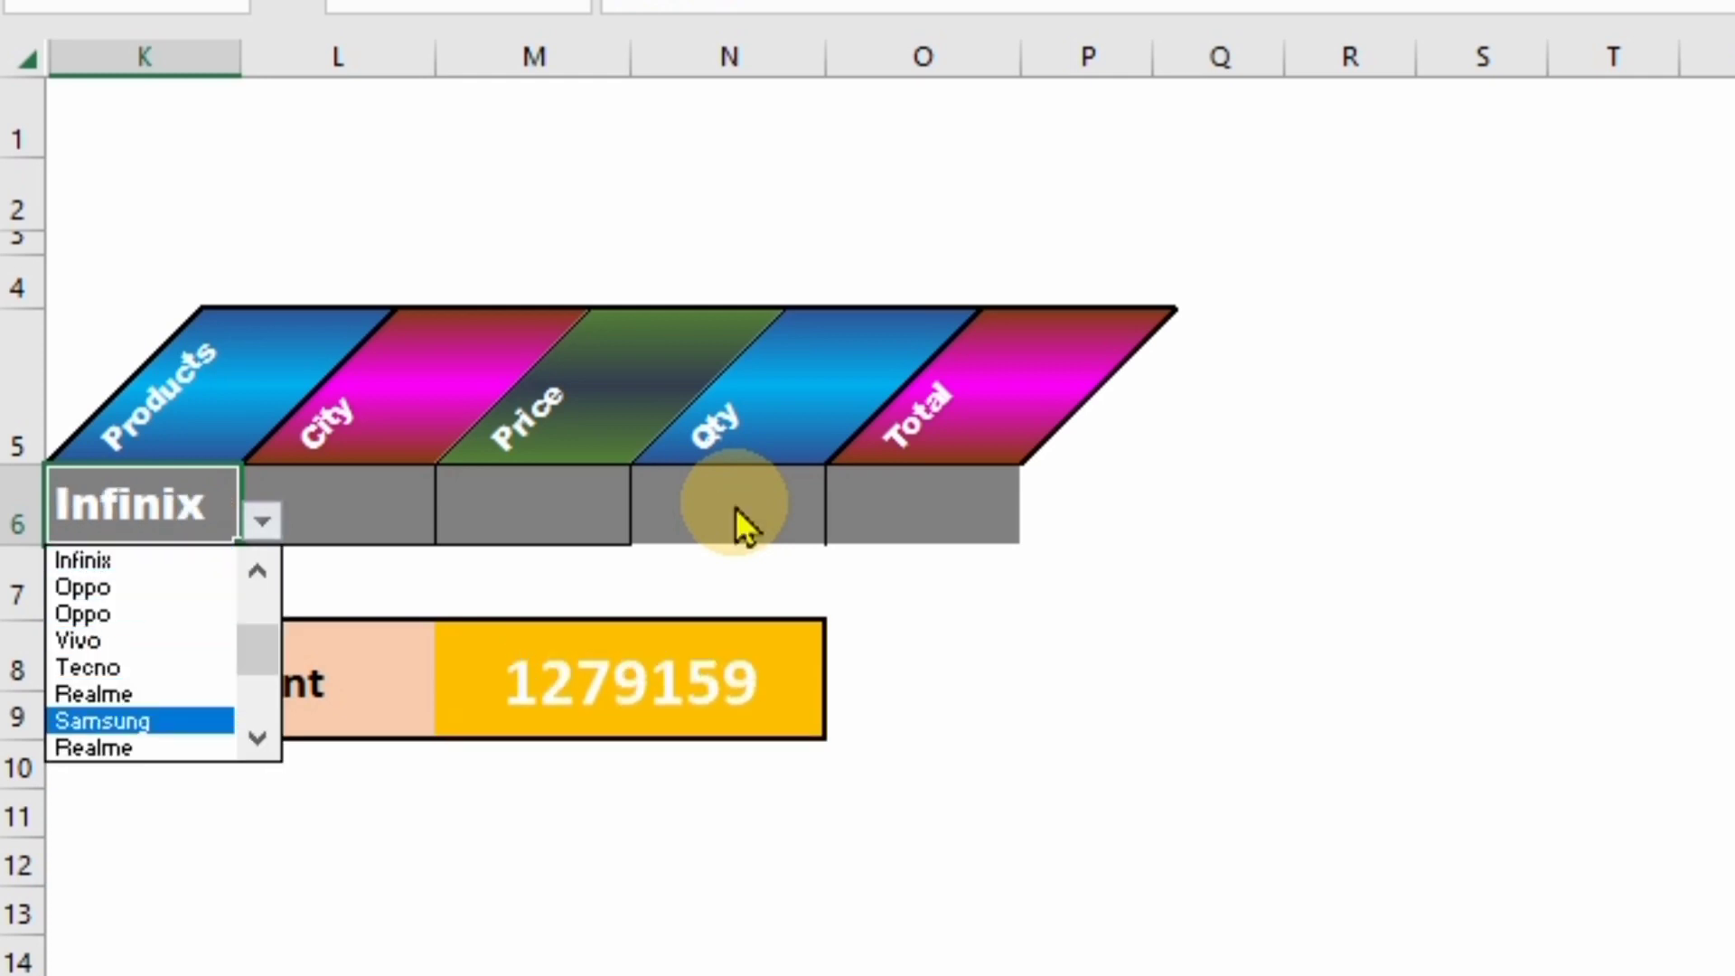
pyautogui.press('Up')
pyautogui.press('Up')
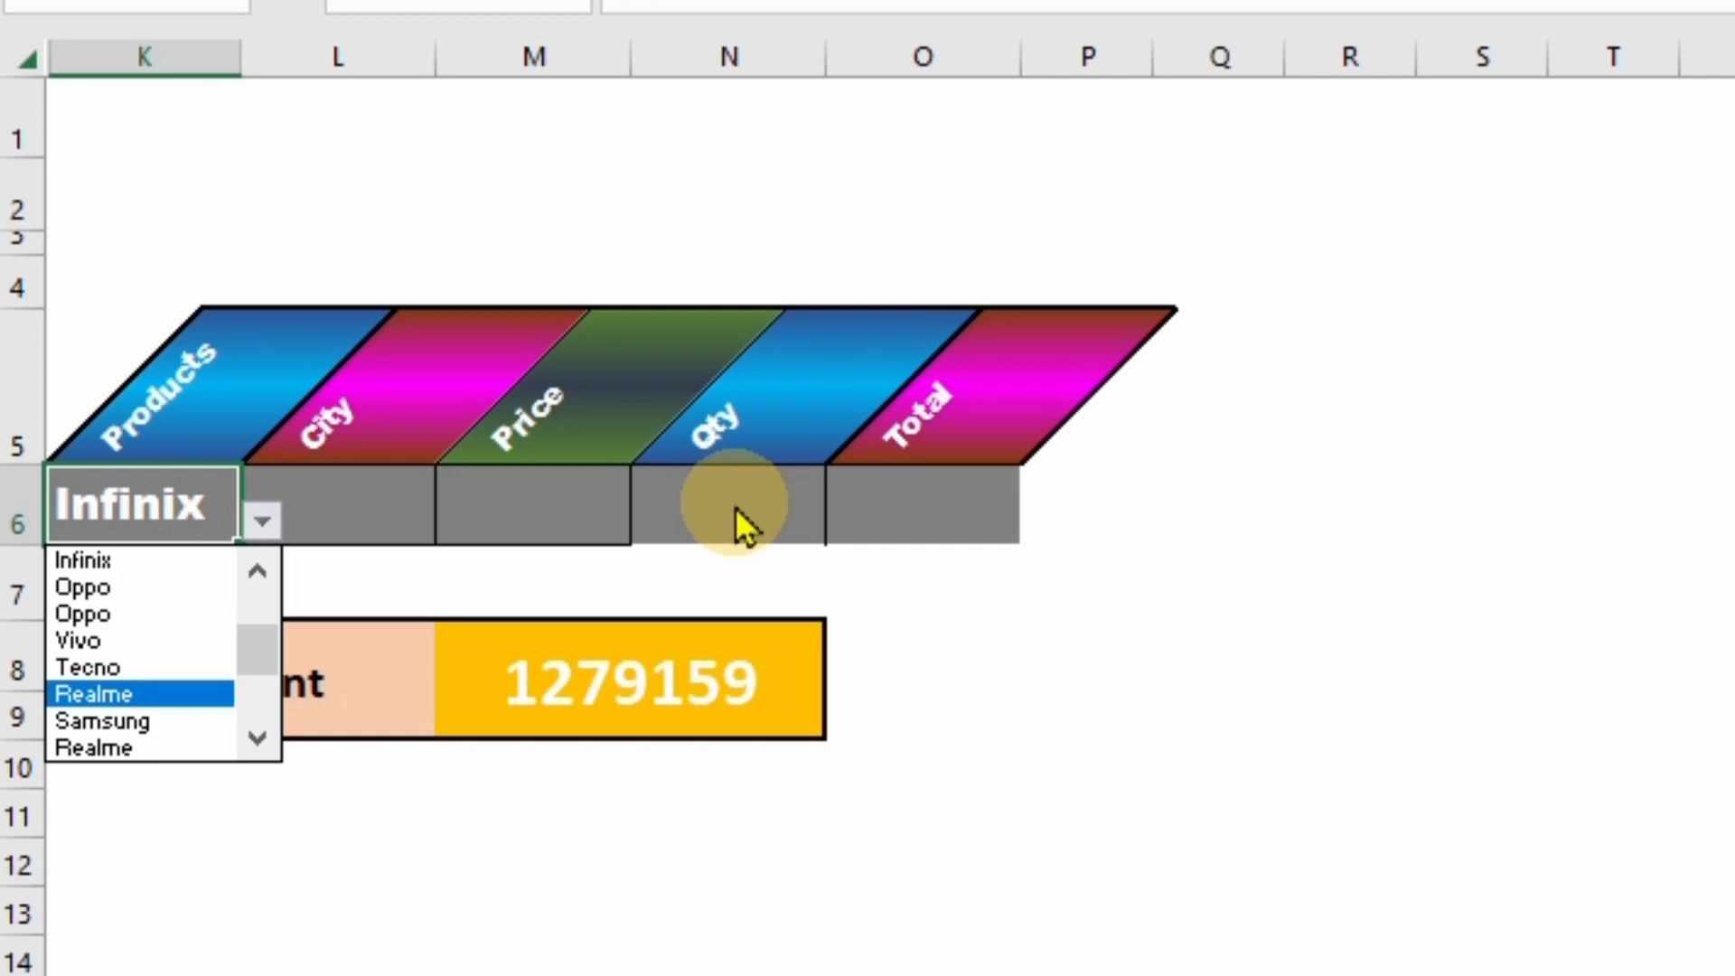
pyautogui.press('Up')
pyautogui.press('Up')
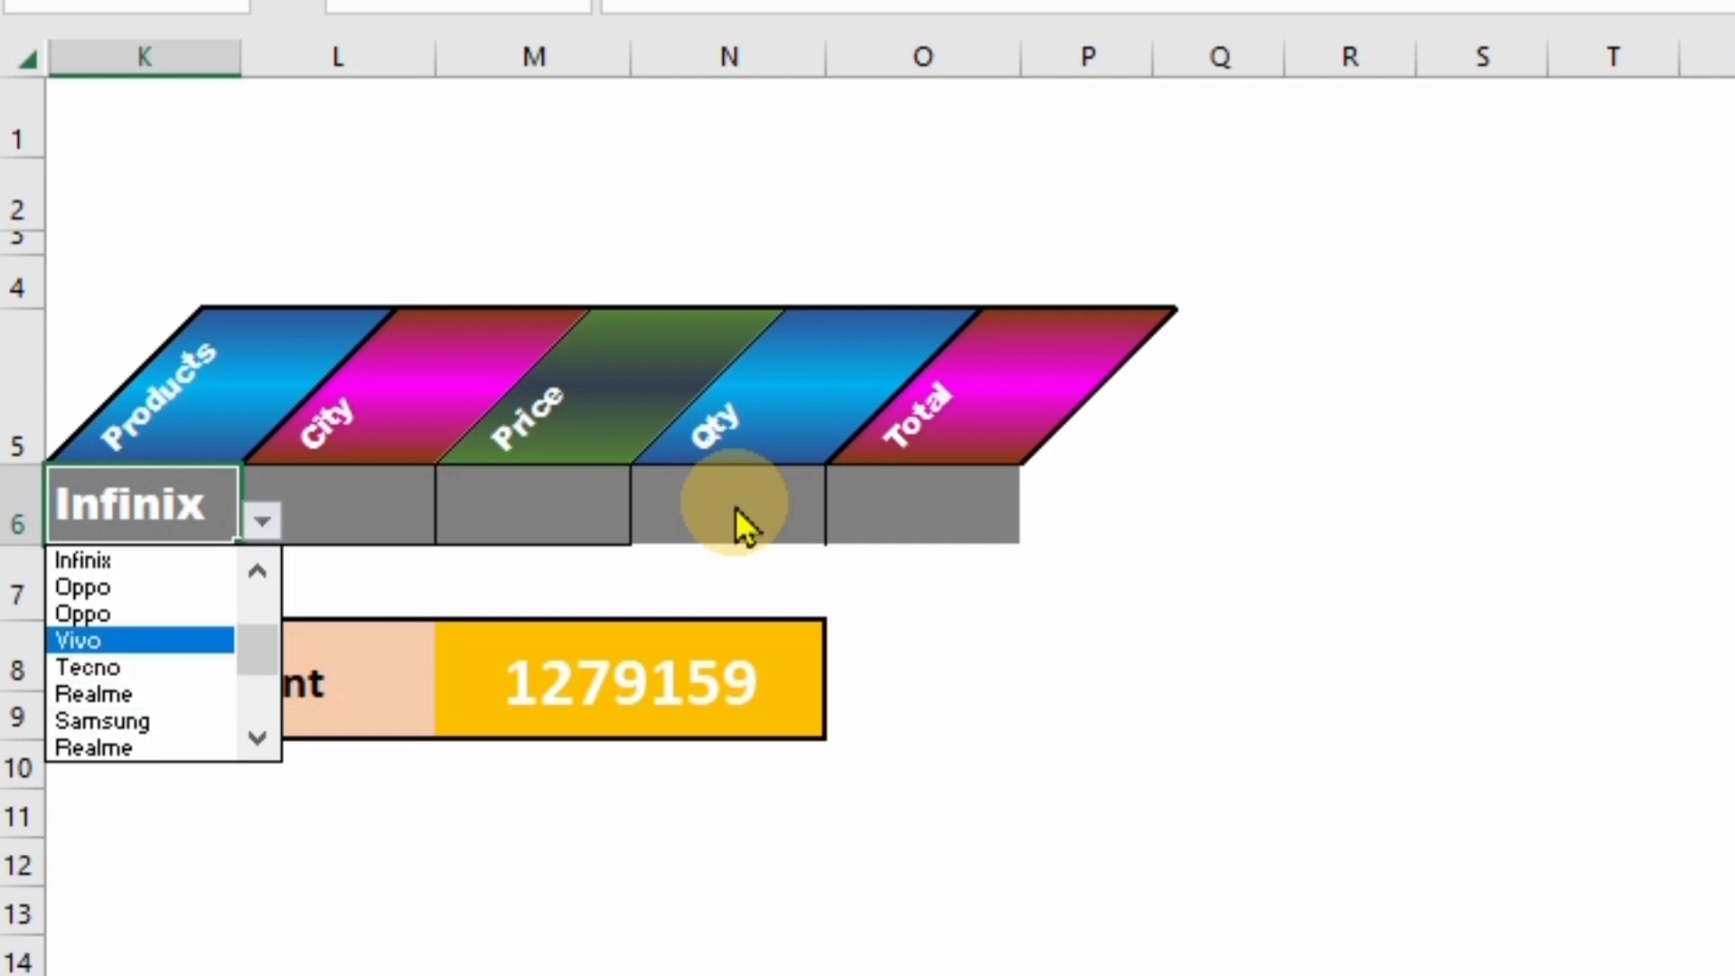
pyautogui.press('Return')
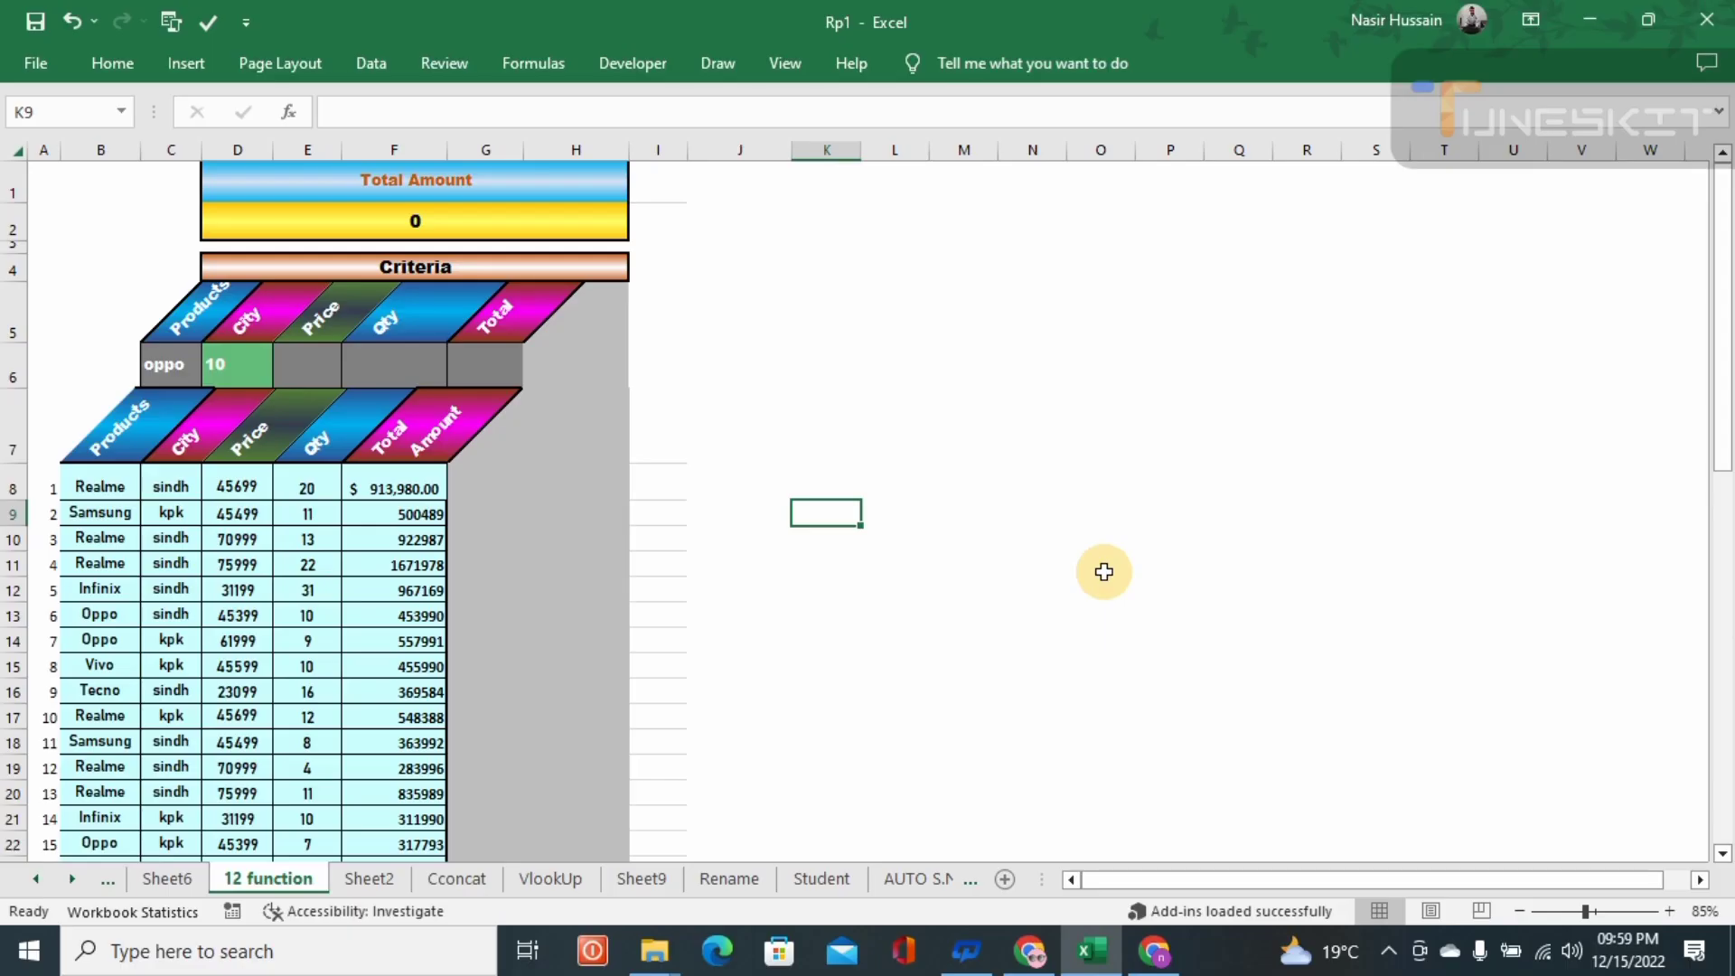
# Step: Copy the criteria table C5:G6 from the 12 function sheet and paste it at K5
pyautogui.click(1071, 562)
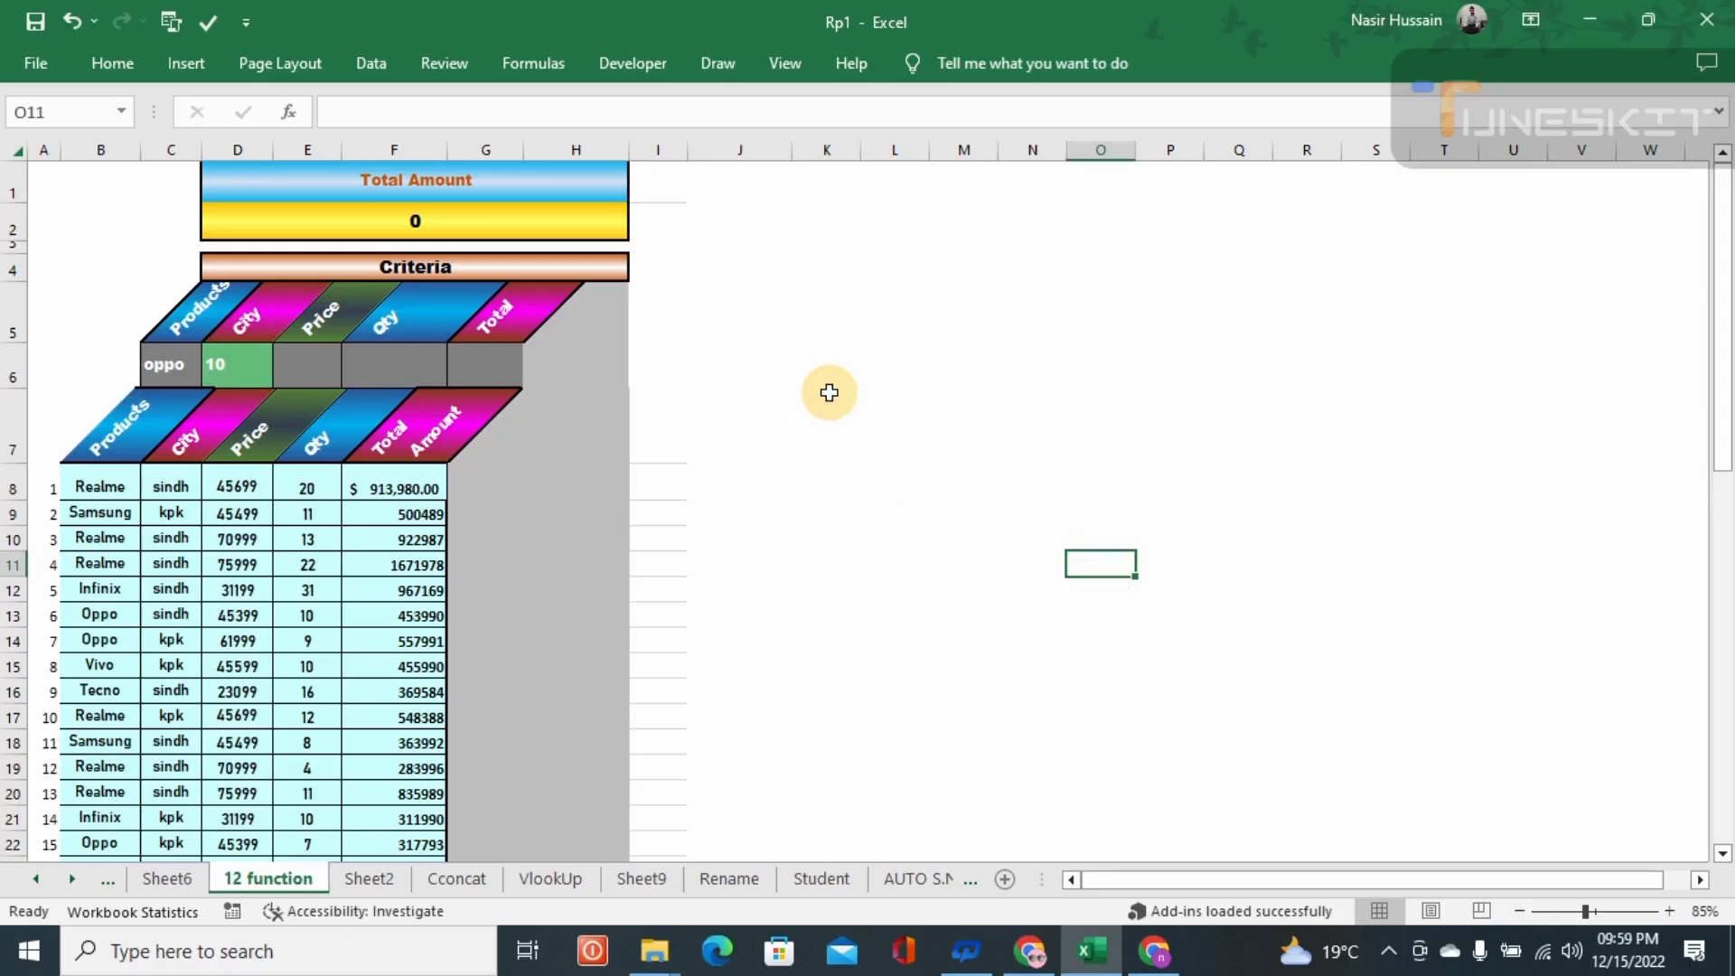
pyautogui.moveTo(190, 298); pyautogui.dragTo(503, 372)
pyautogui.hotkey('ctrl', 'c')
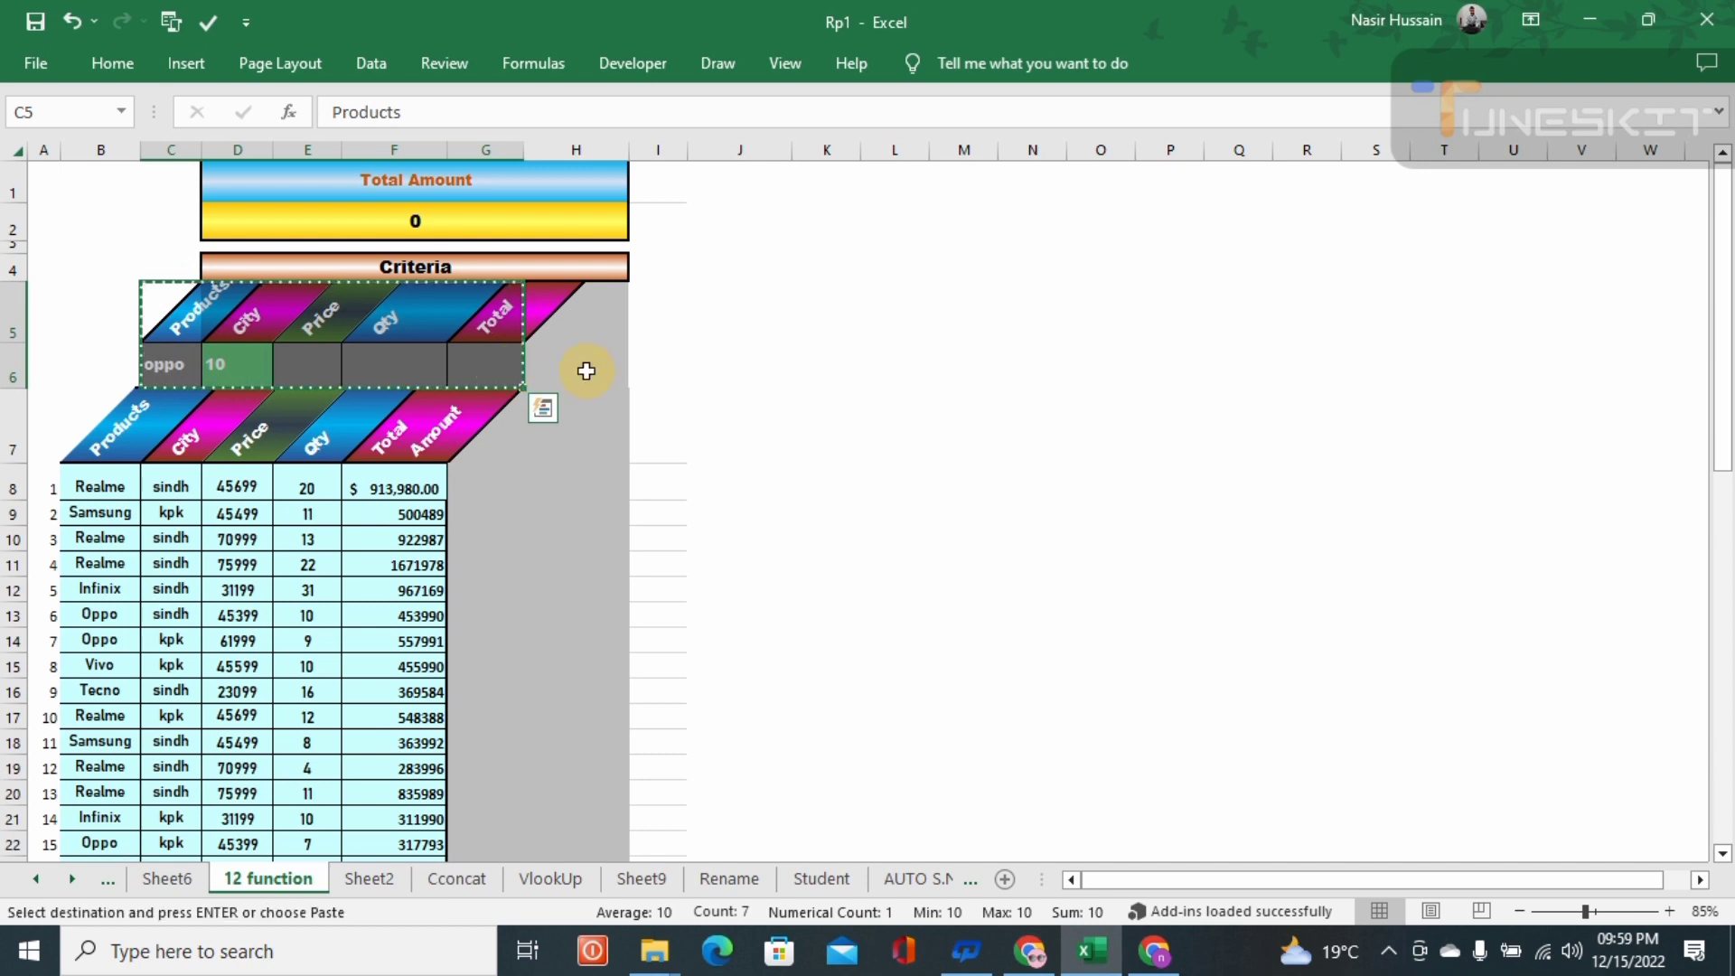
pyautogui.click(851, 312)
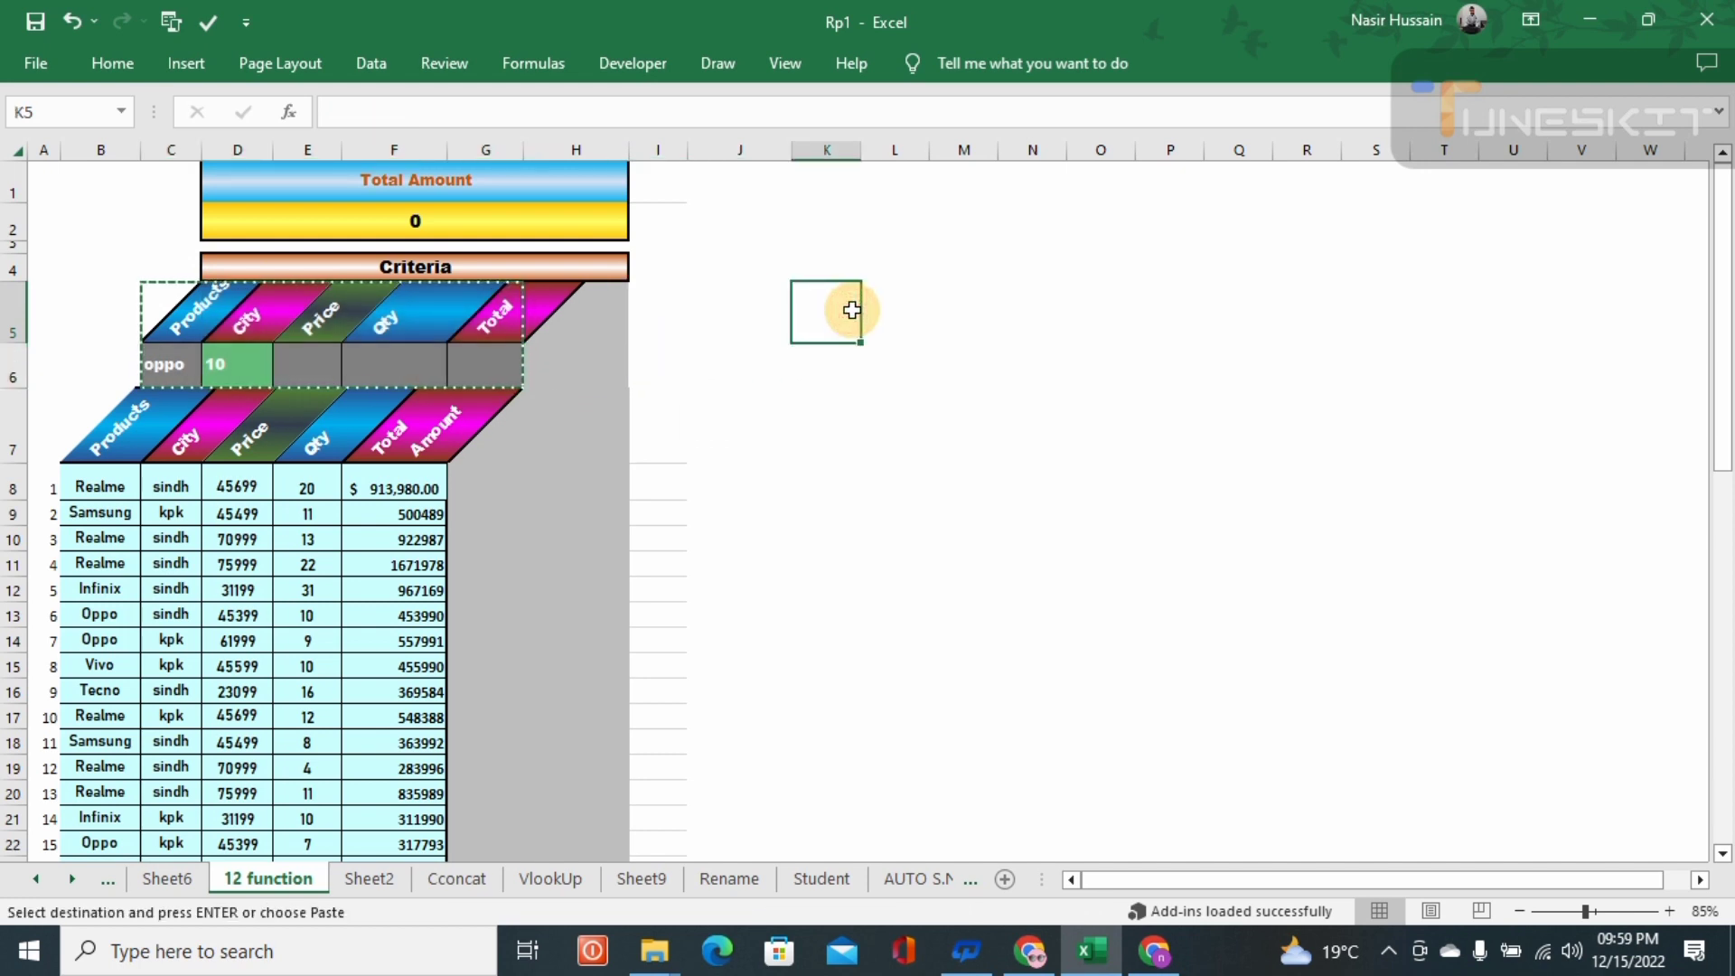
pyautogui.hotkey('ctrl', 'v')
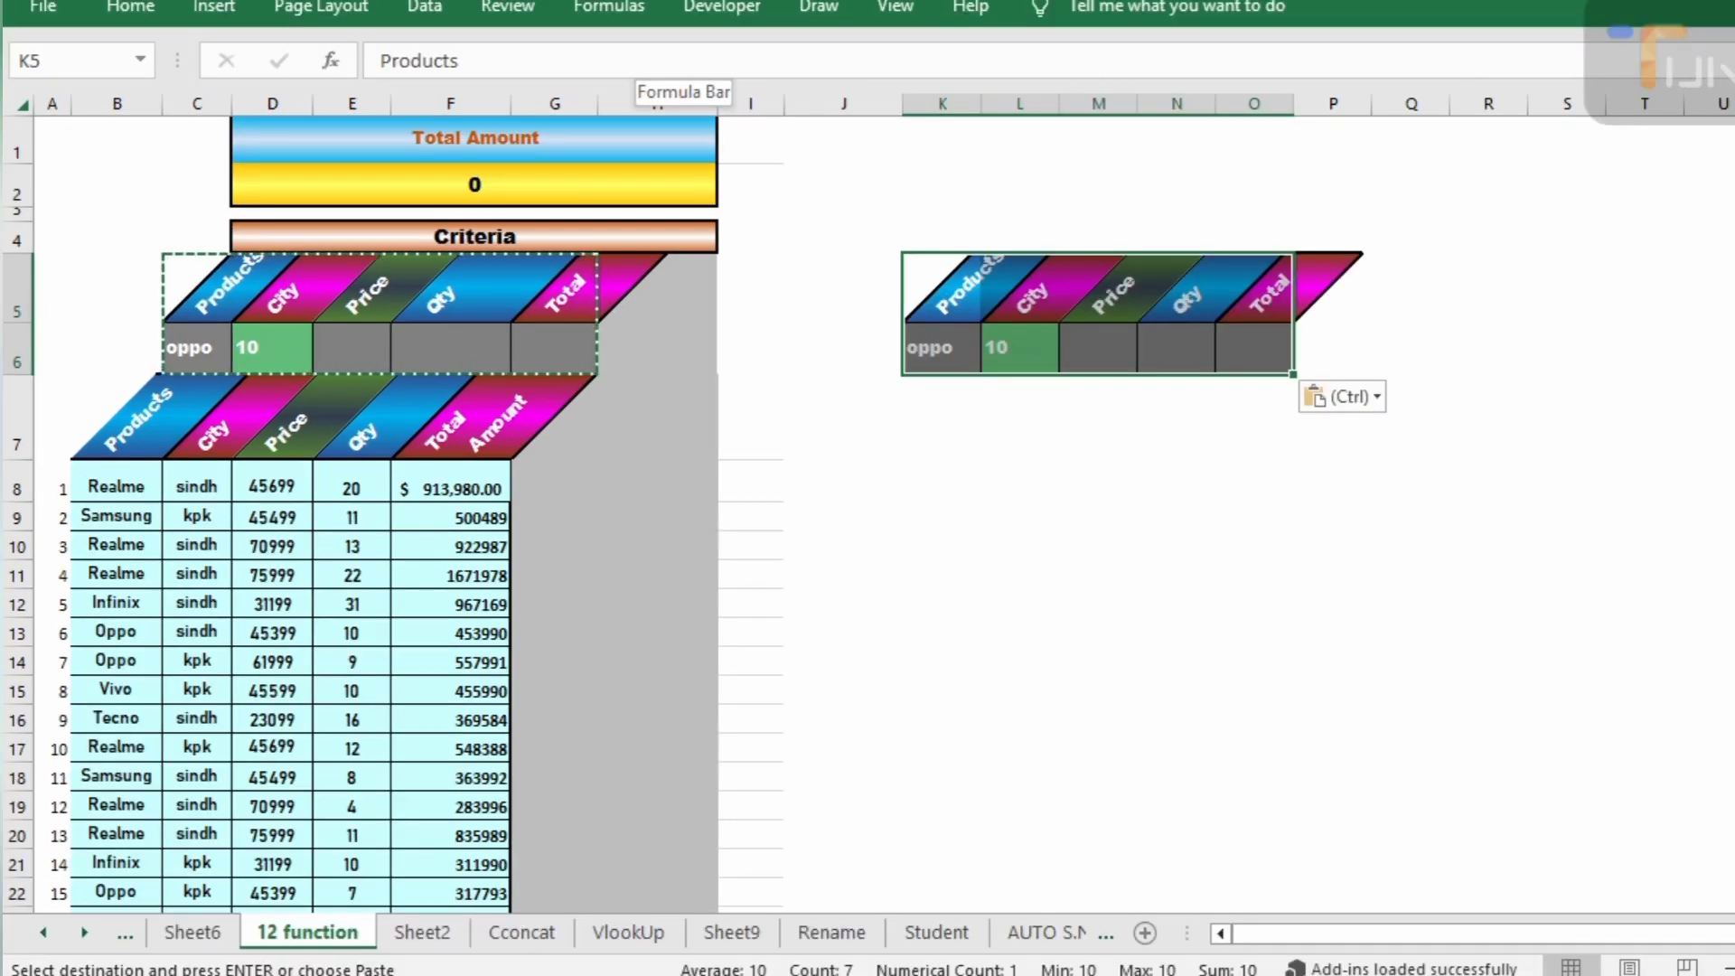
# Step: Show the full ribbon commands and autofit the column widths and row heights of the pasted criteria table
pyautogui.click(1717, 2)
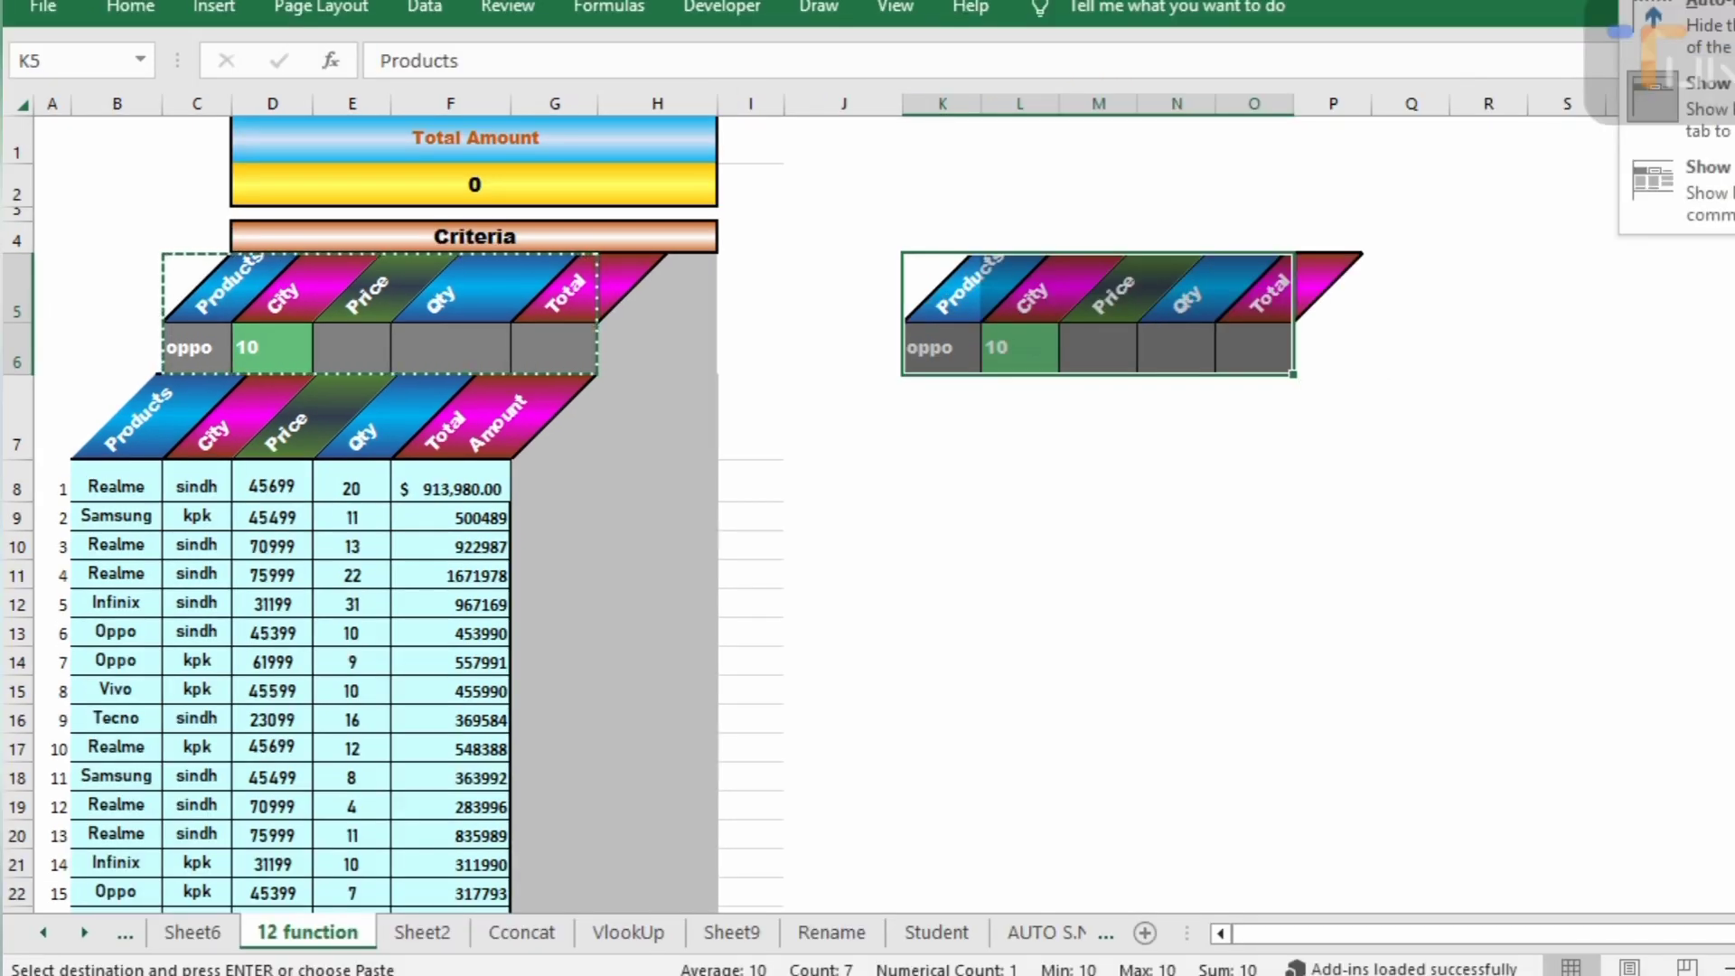
pyautogui.click(1688, 192)
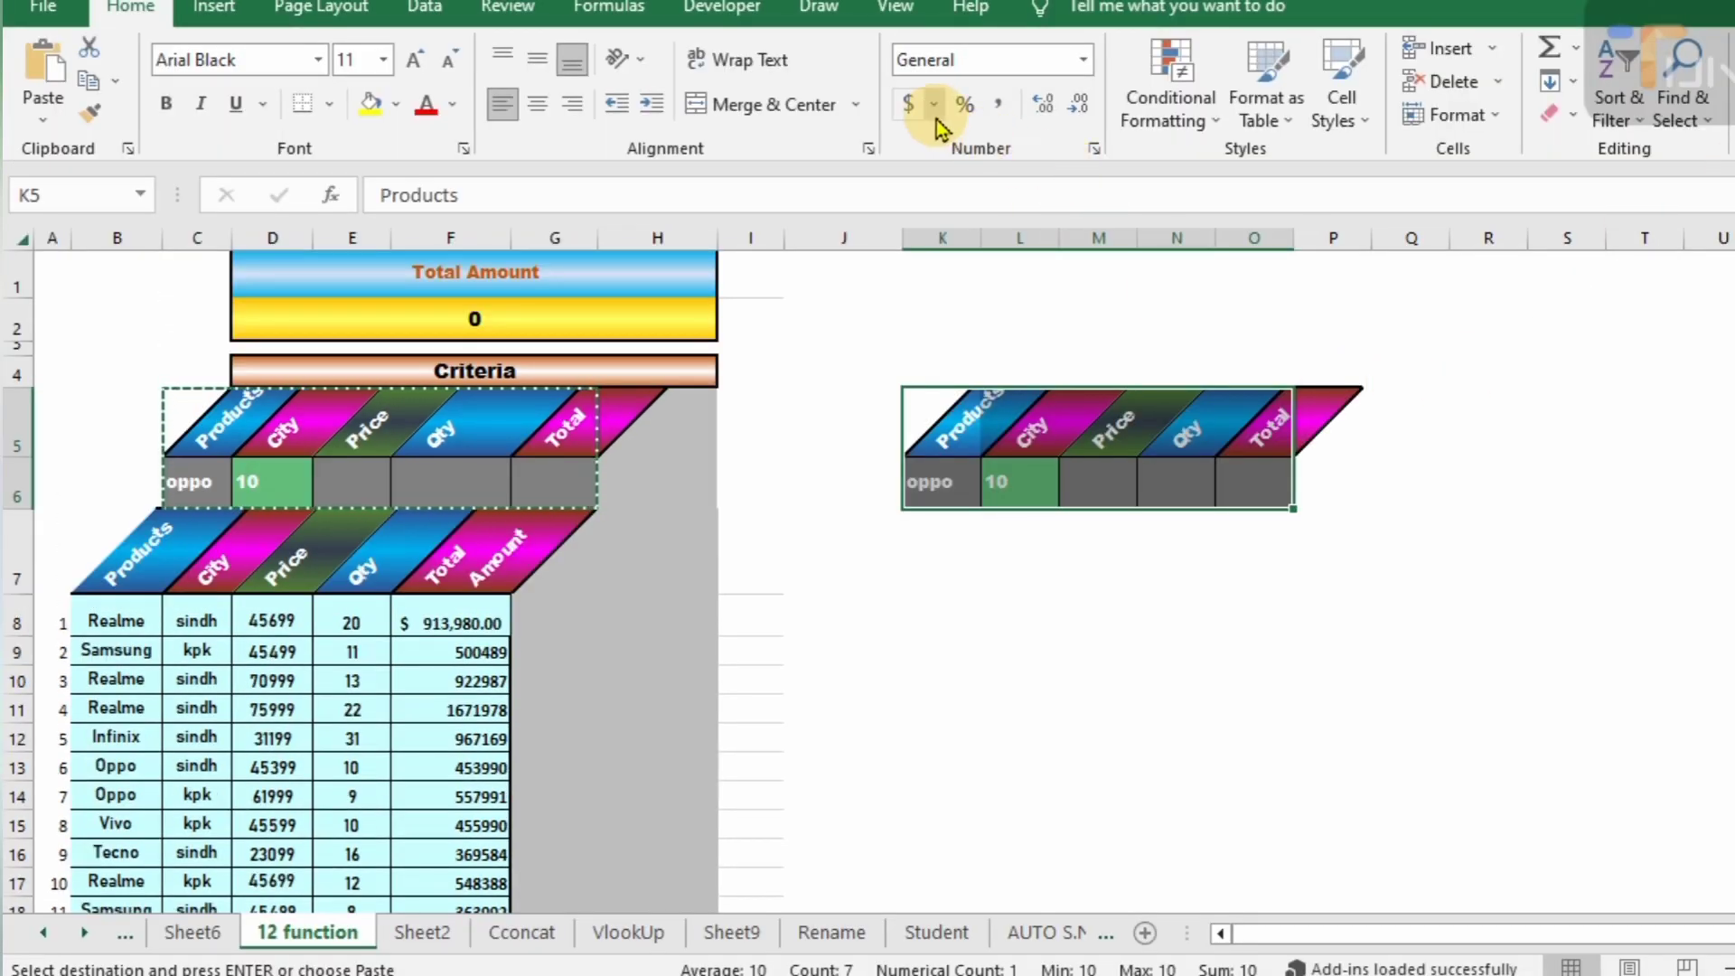
pyautogui.click(1455, 115)
pyautogui.click(1556, 302)
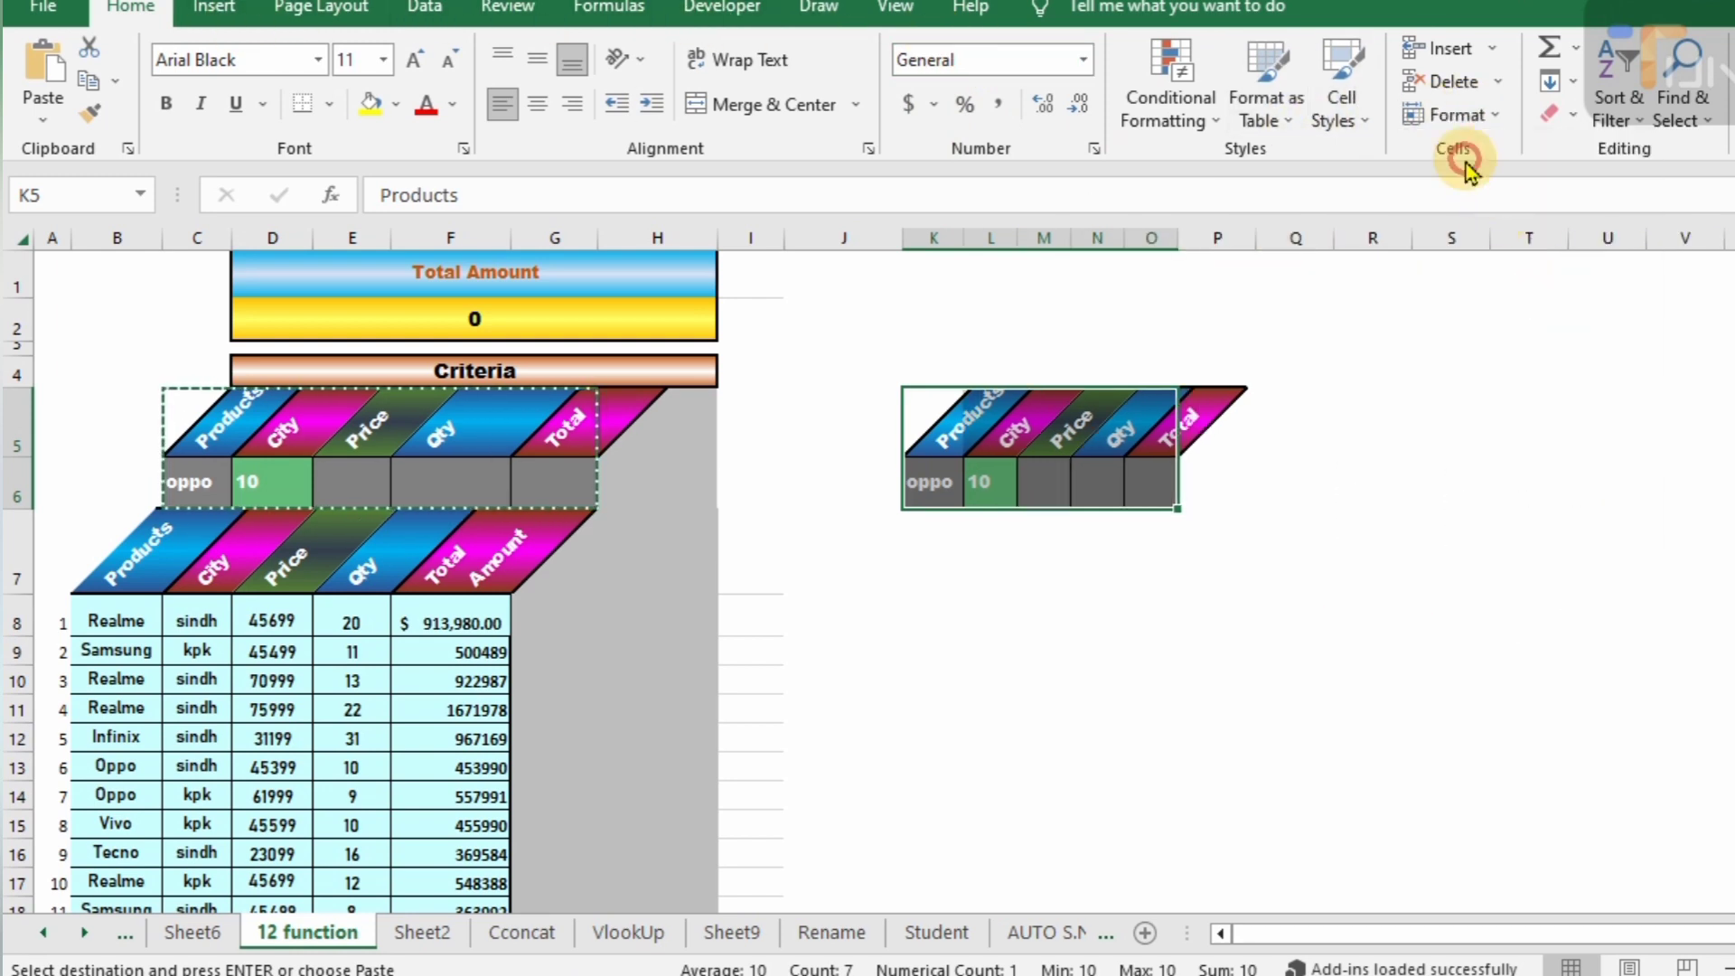
pyautogui.click(1455, 114)
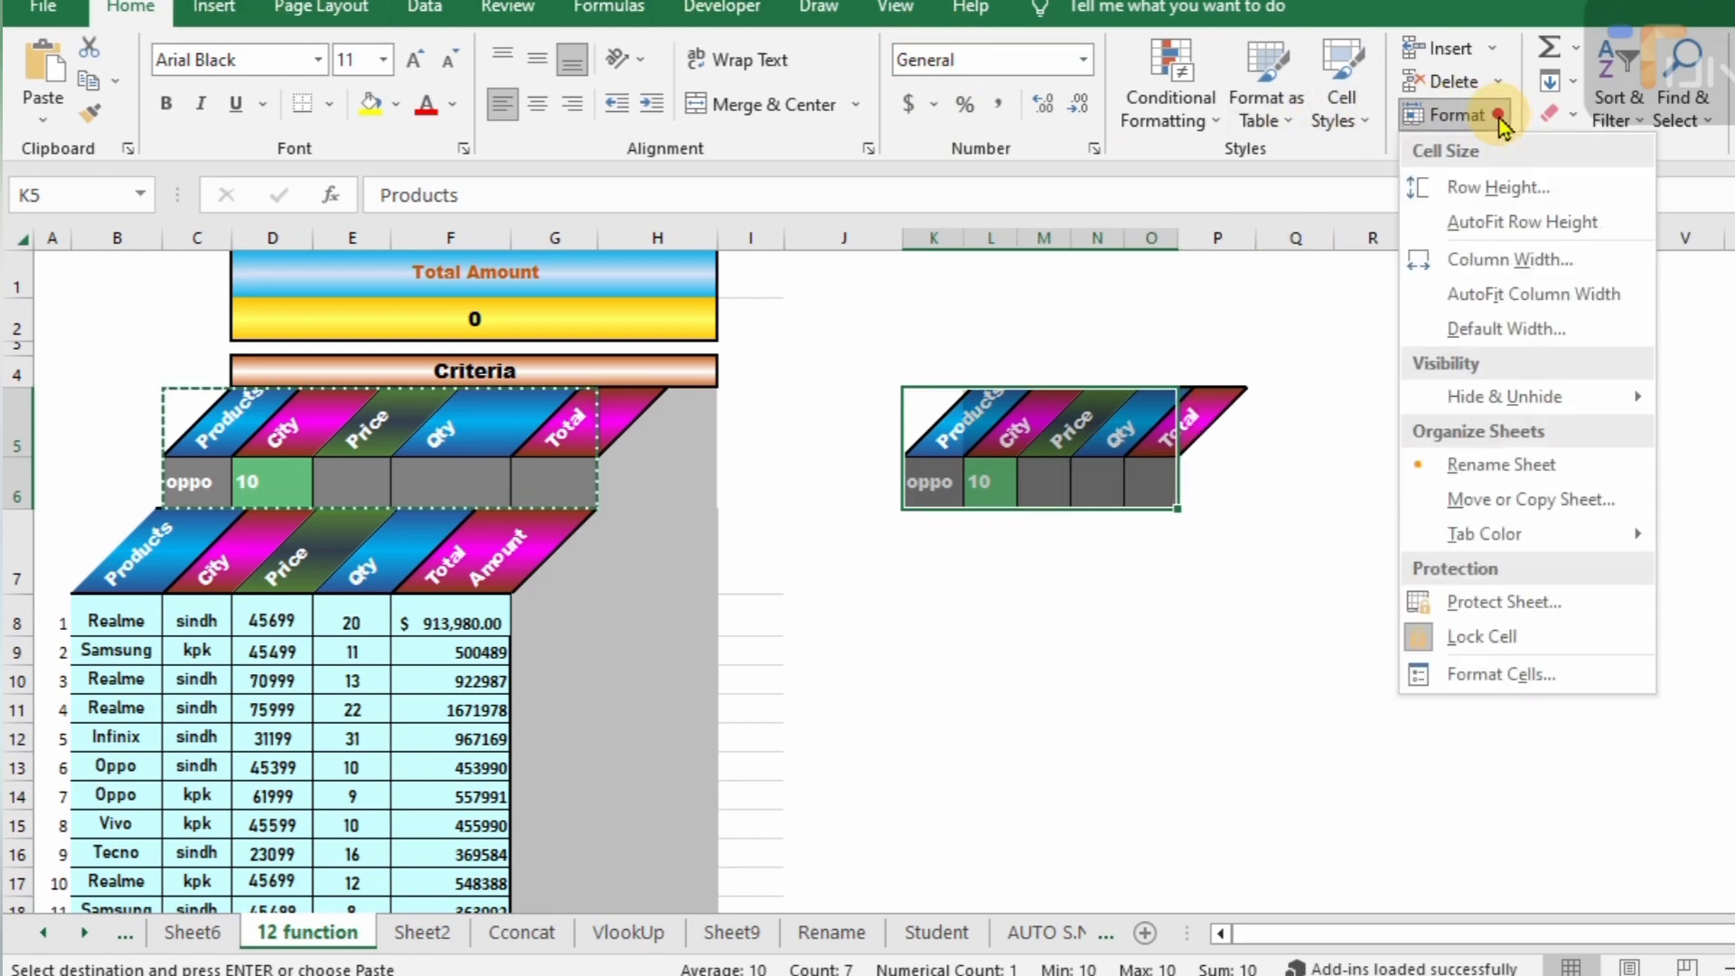
pyautogui.click(1556, 233)
pyautogui.click(1281, 501)
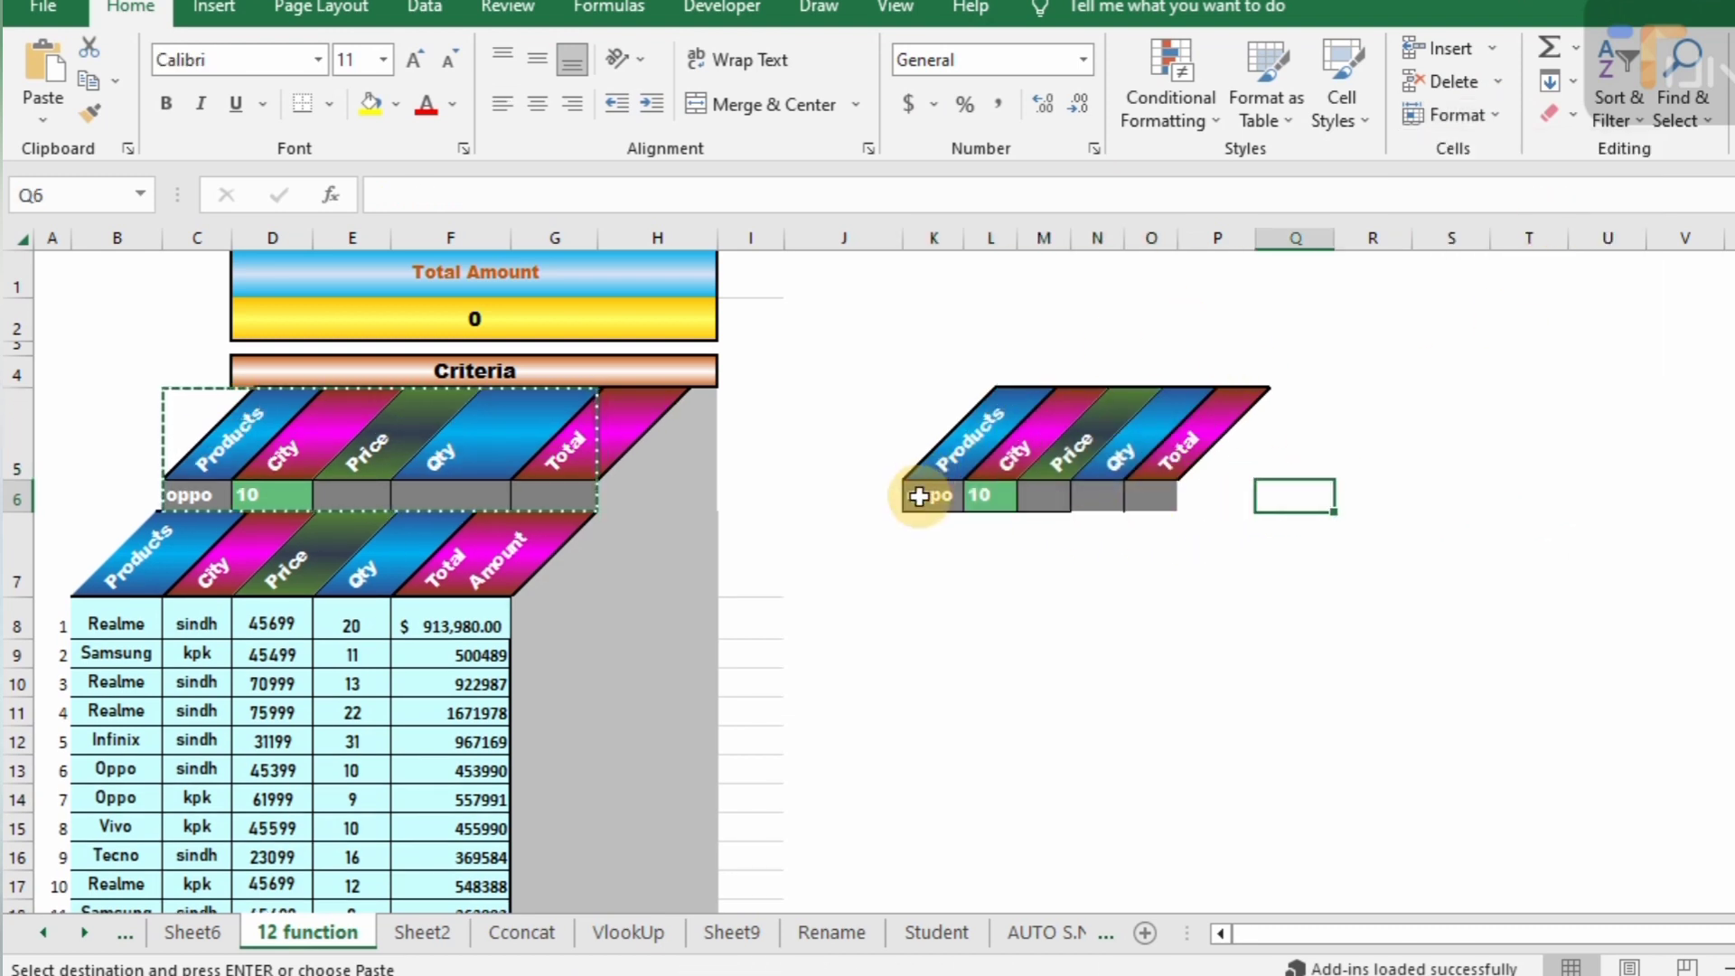
# Step: Clear the contents of criteria cells K6:O6 and apply all borders to them
pyautogui.moveTo(920, 497); pyautogui.dragTo(1154, 496)
pyautogui.press('Delete')
pyautogui.click(985, 543)
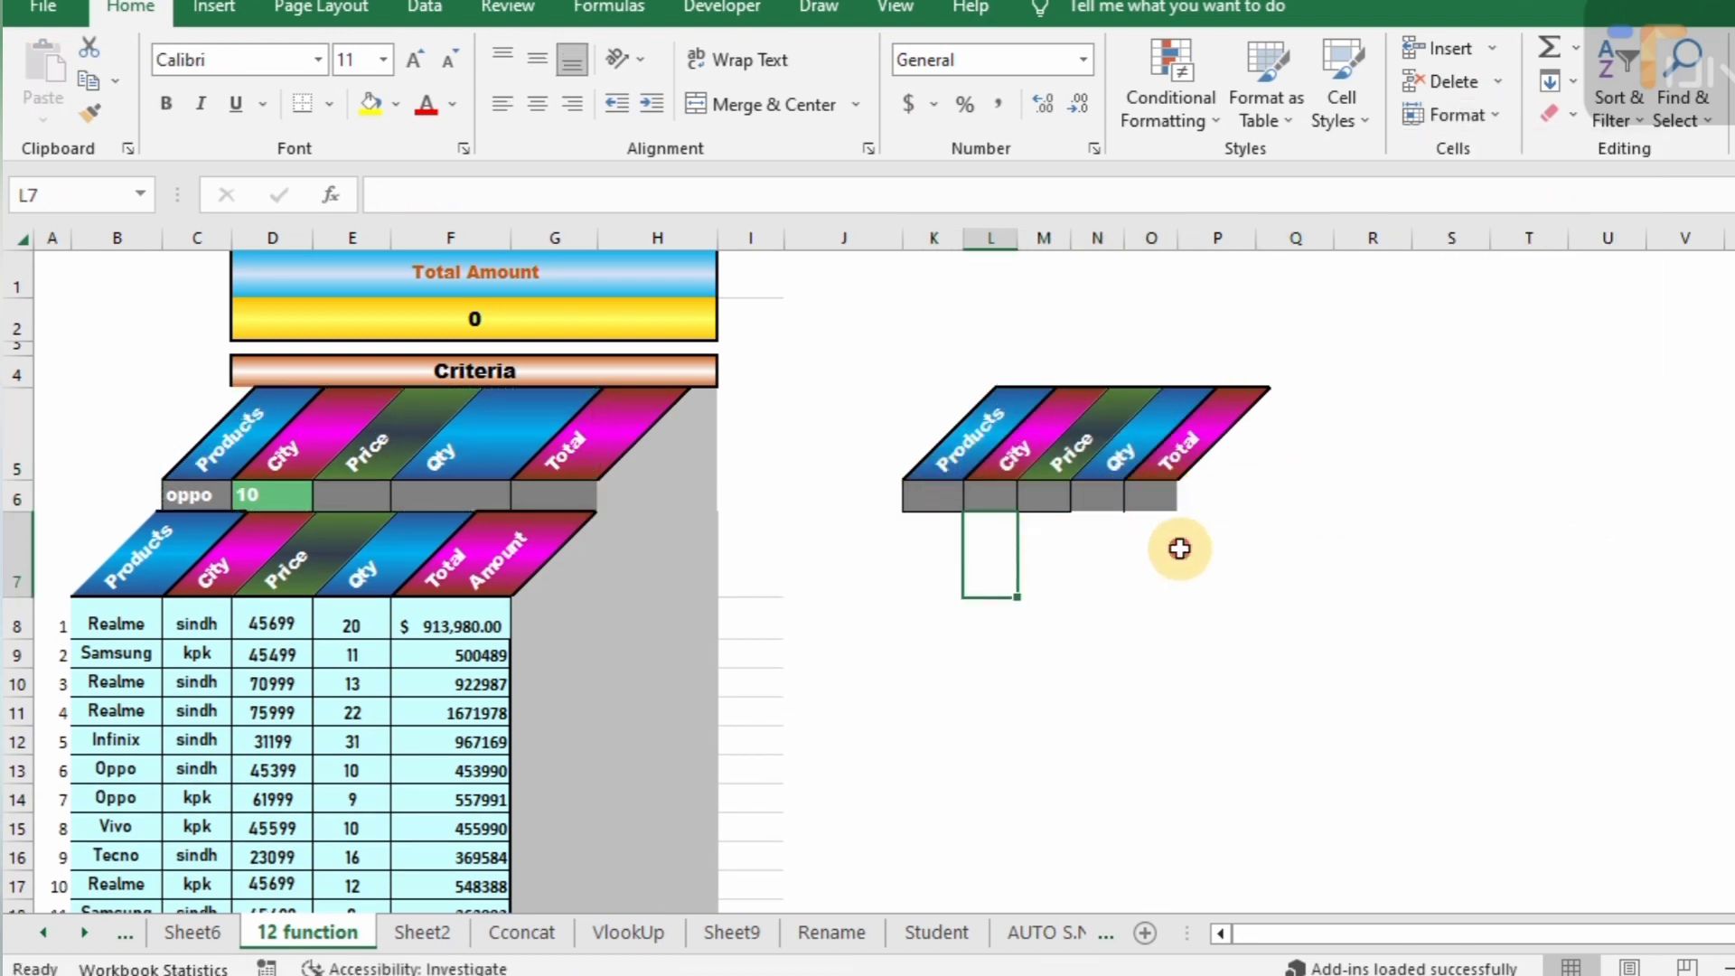
pyautogui.moveTo(922, 502); pyautogui.dragTo(1153, 496)
pyautogui.click(329, 104)
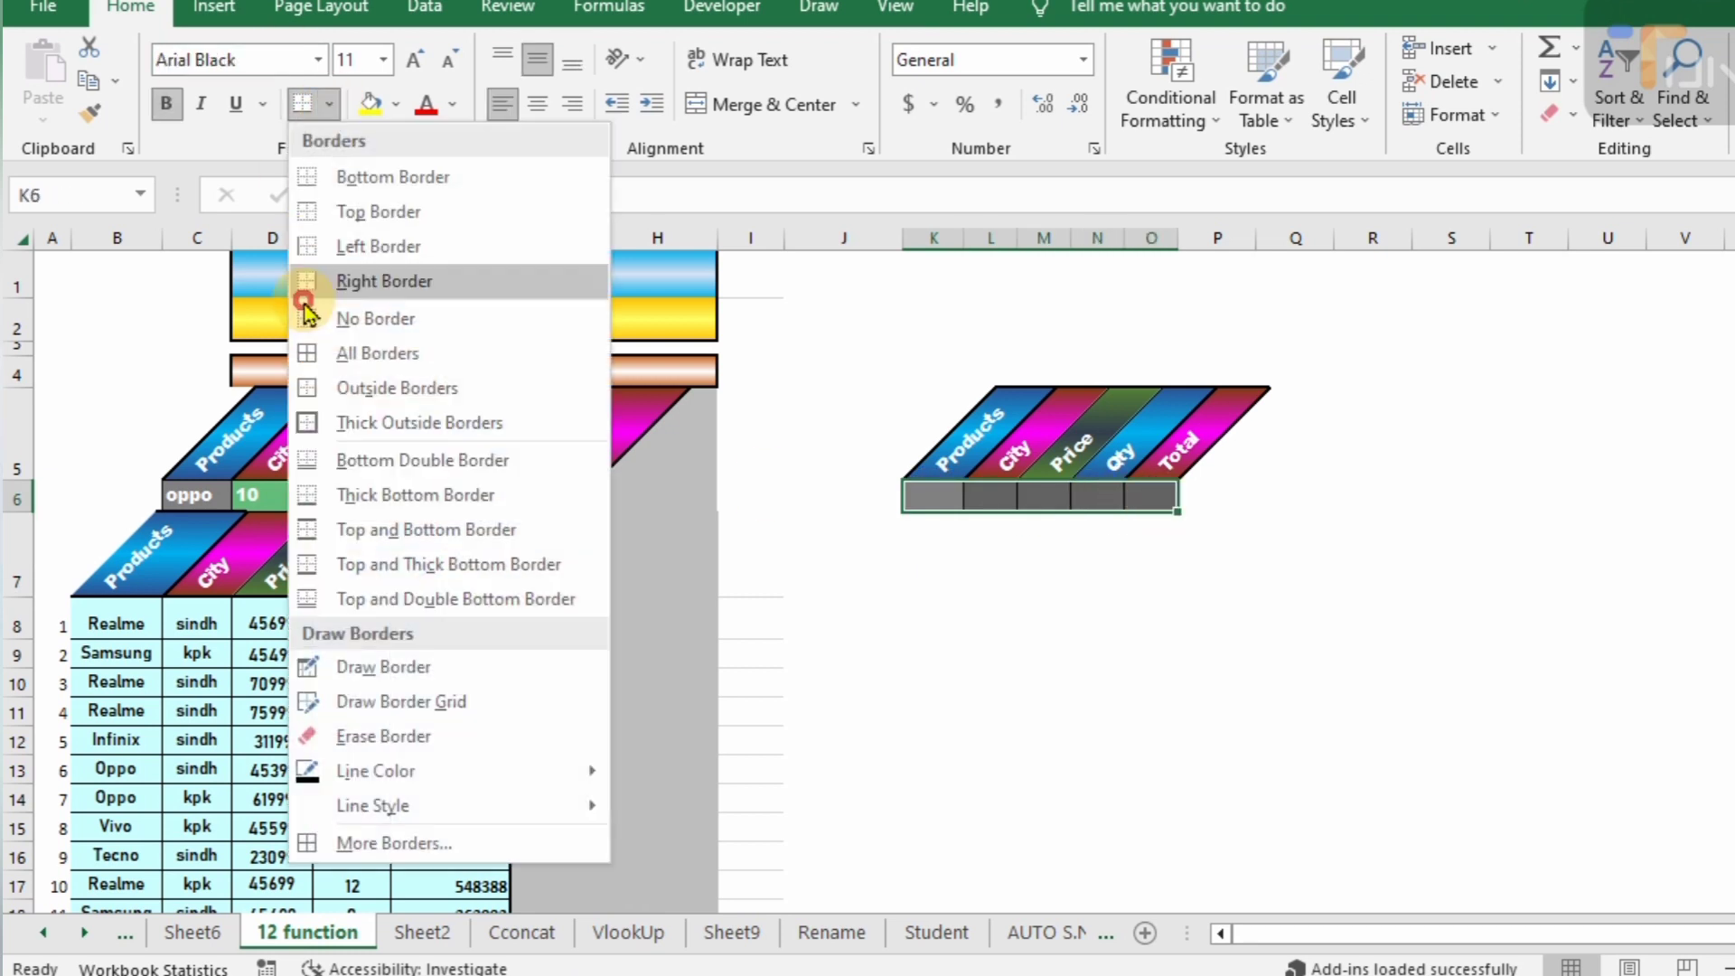
pyautogui.click(360, 353)
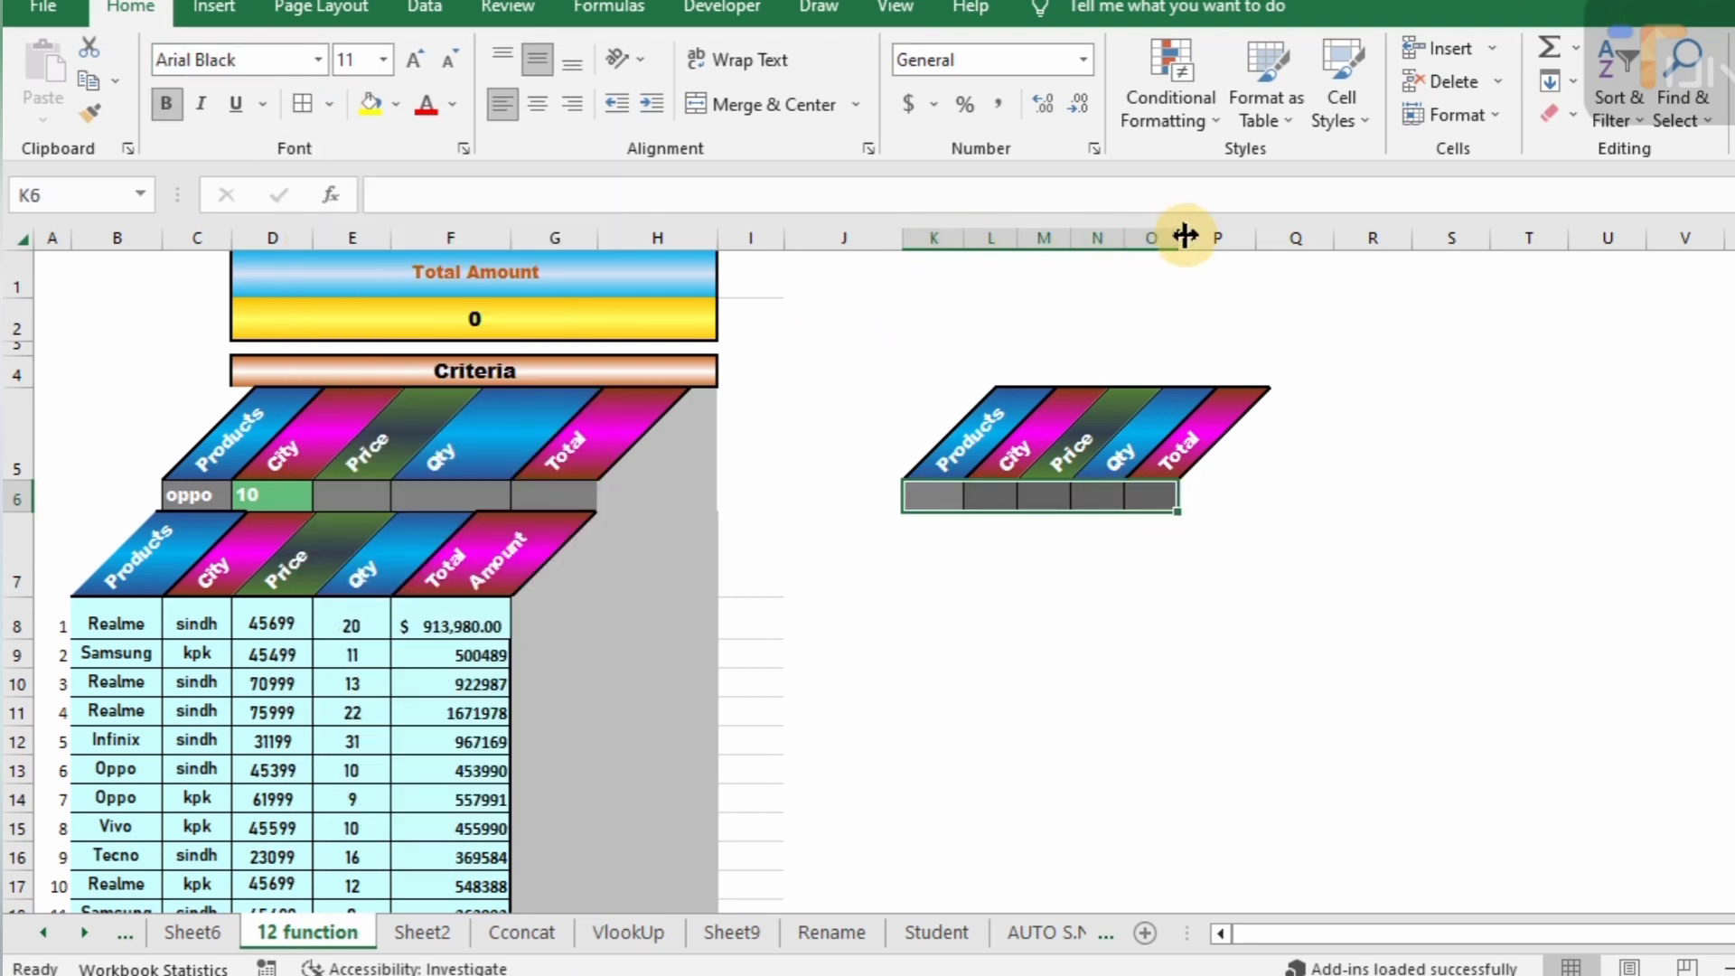
# Step: Widen columns K to O equally and make row 6 slightly taller
pyautogui.moveTo(934, 237); pyautogui.dragTo(1321, 257)
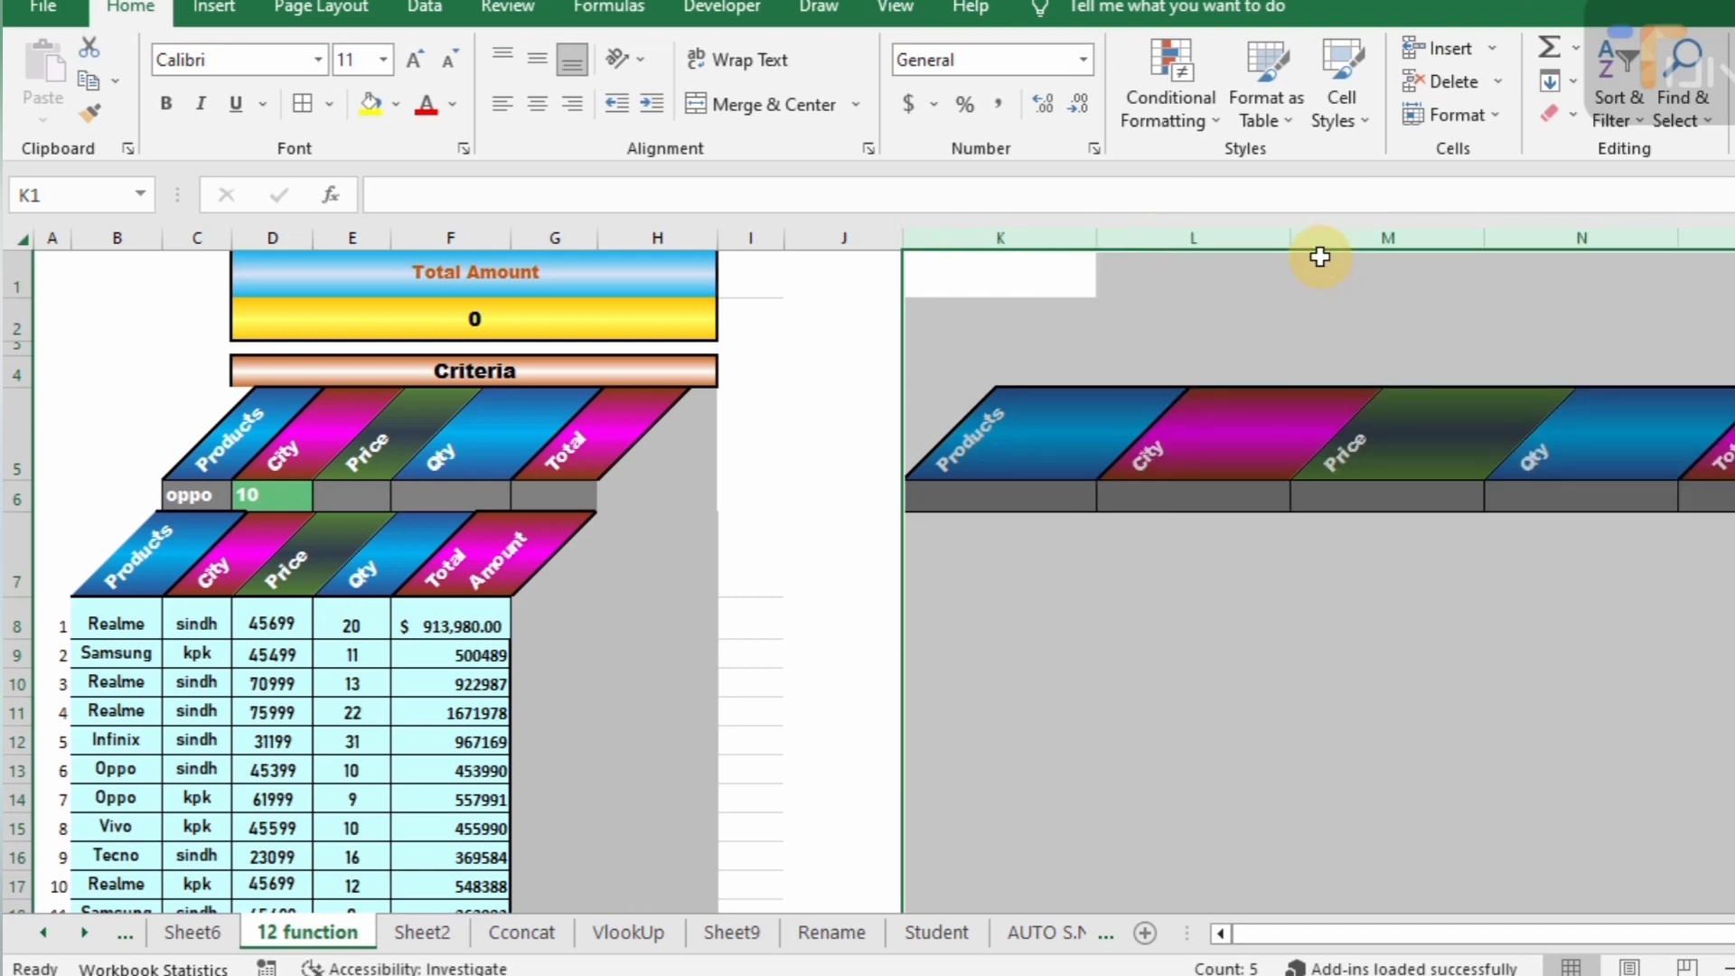
pyautogui.moveTo(1734, 238); pyautogui.dragTo(1608, 236)
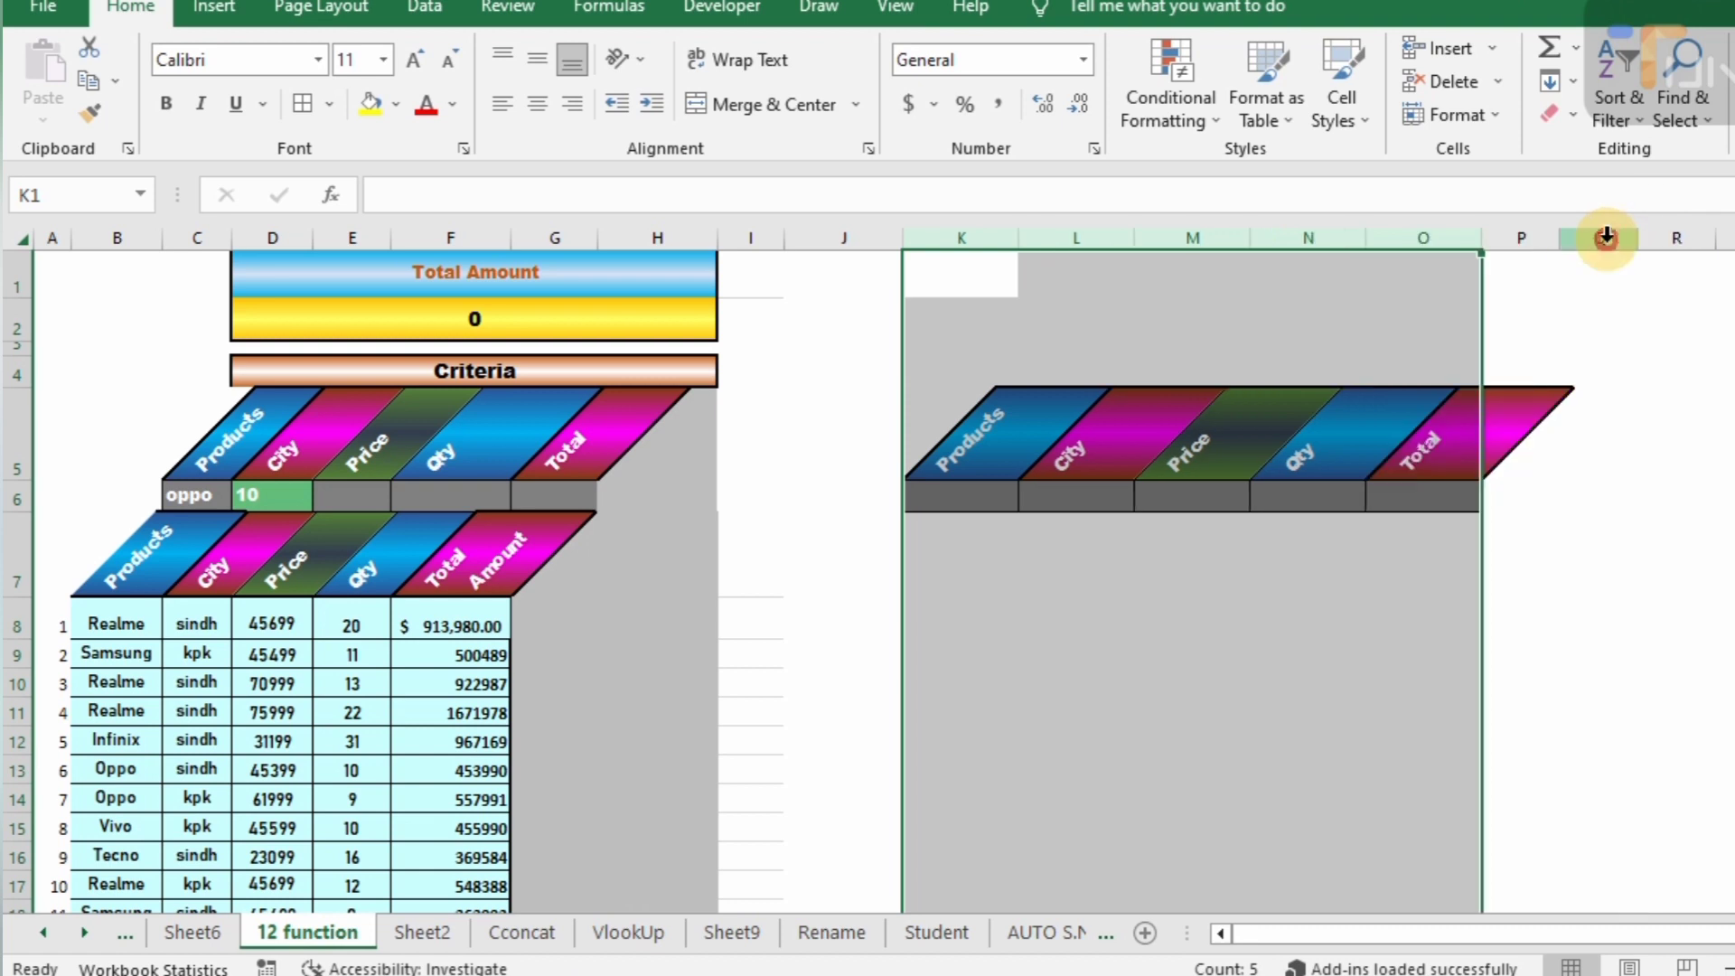
pyautogui.moveTo(27, 506); pyautogui.dragTo(26, 525)
pyautogui.click(940, 632)
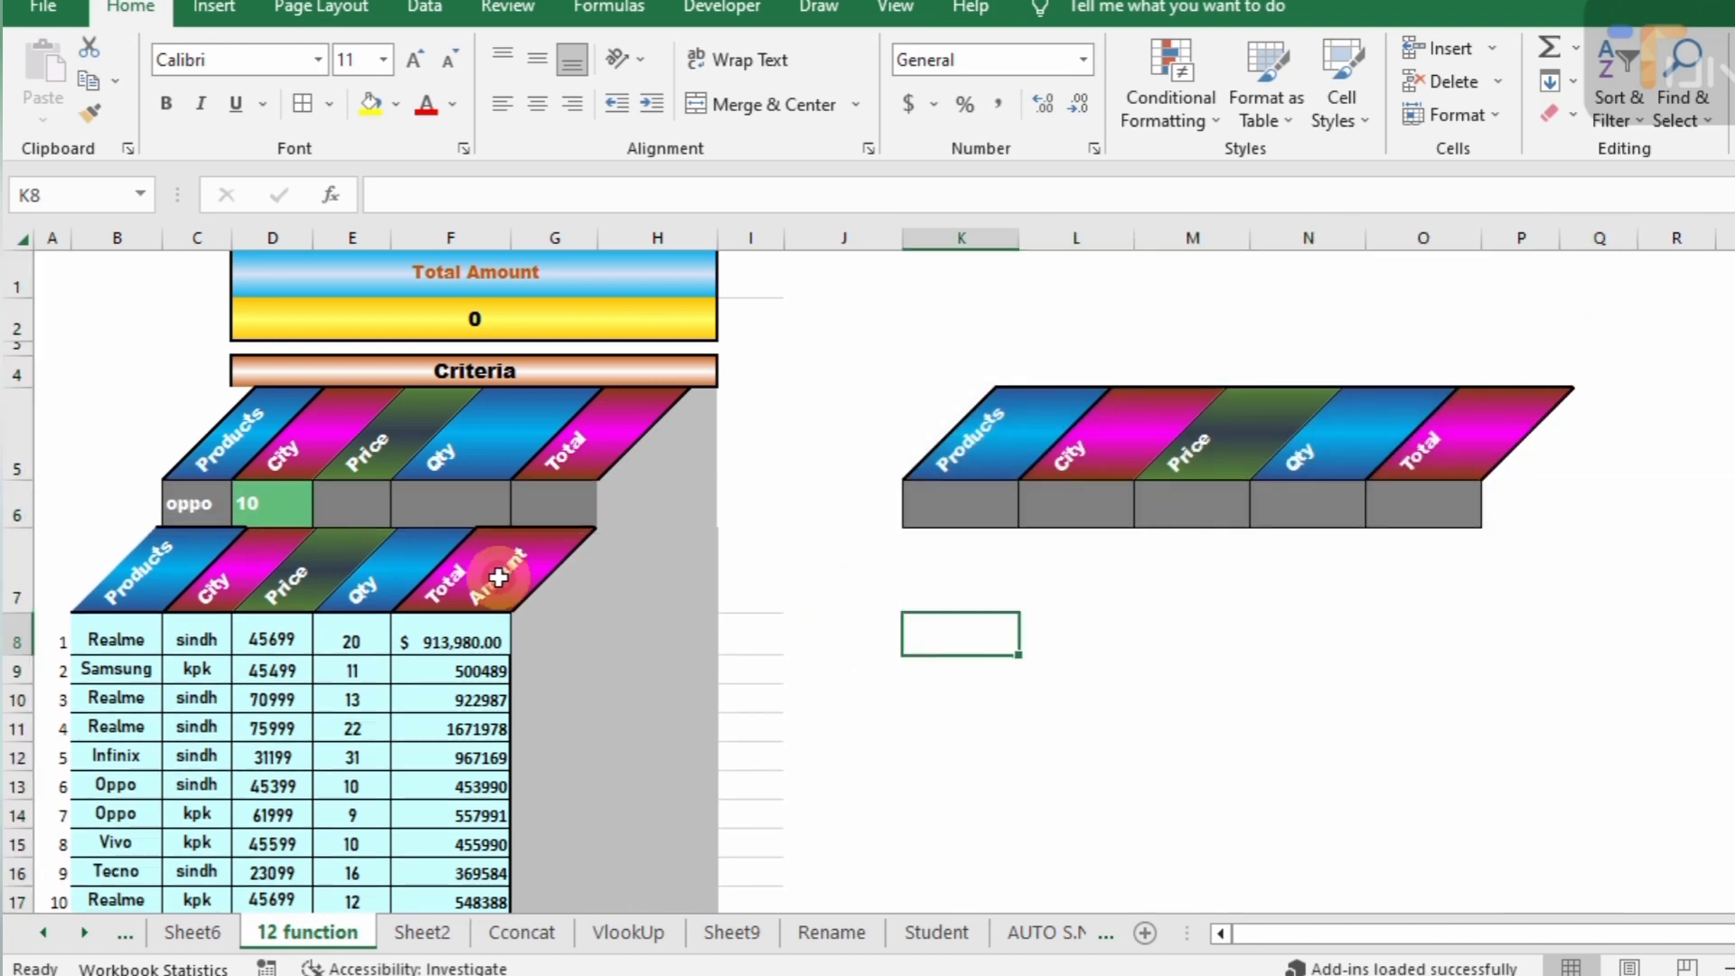
pyautogui.click(943, 504)
pyautogui.click(920, 599)
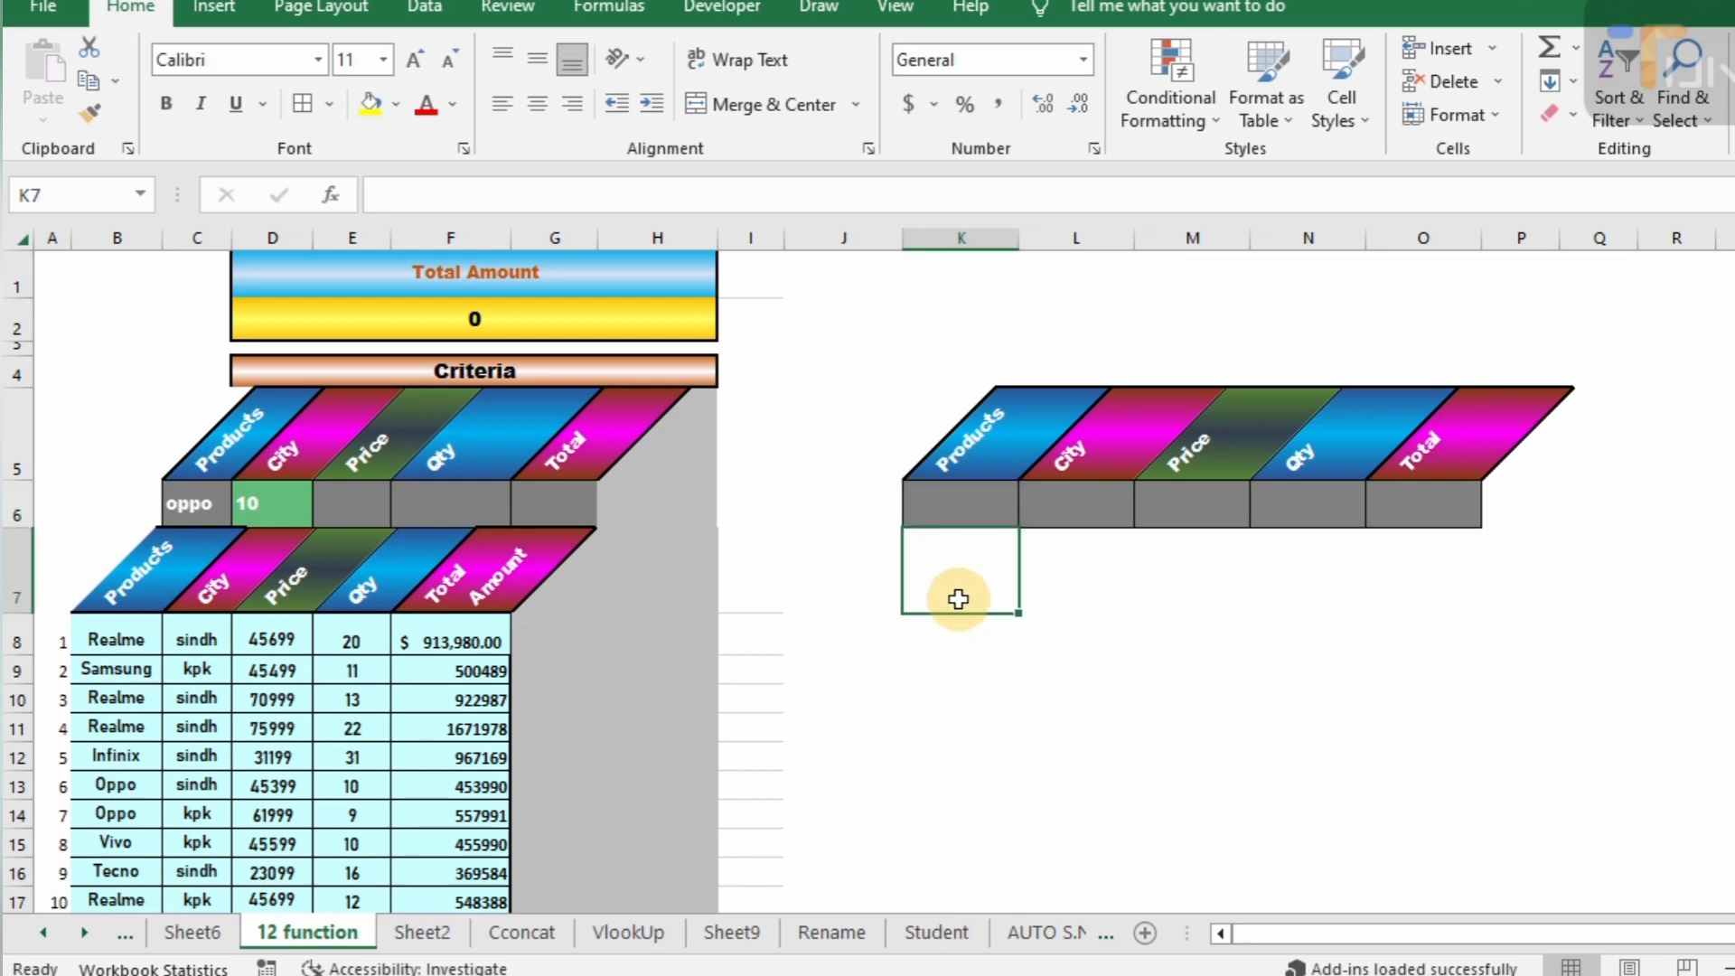
# Step: Merge and center cells K8:L9 and M8:N9 as two separate blocks below the criteria table
pyautogui.click(912, 633)
pyautogui.moveTo(913, 632); pyautogui.dragTo(1081, 670)
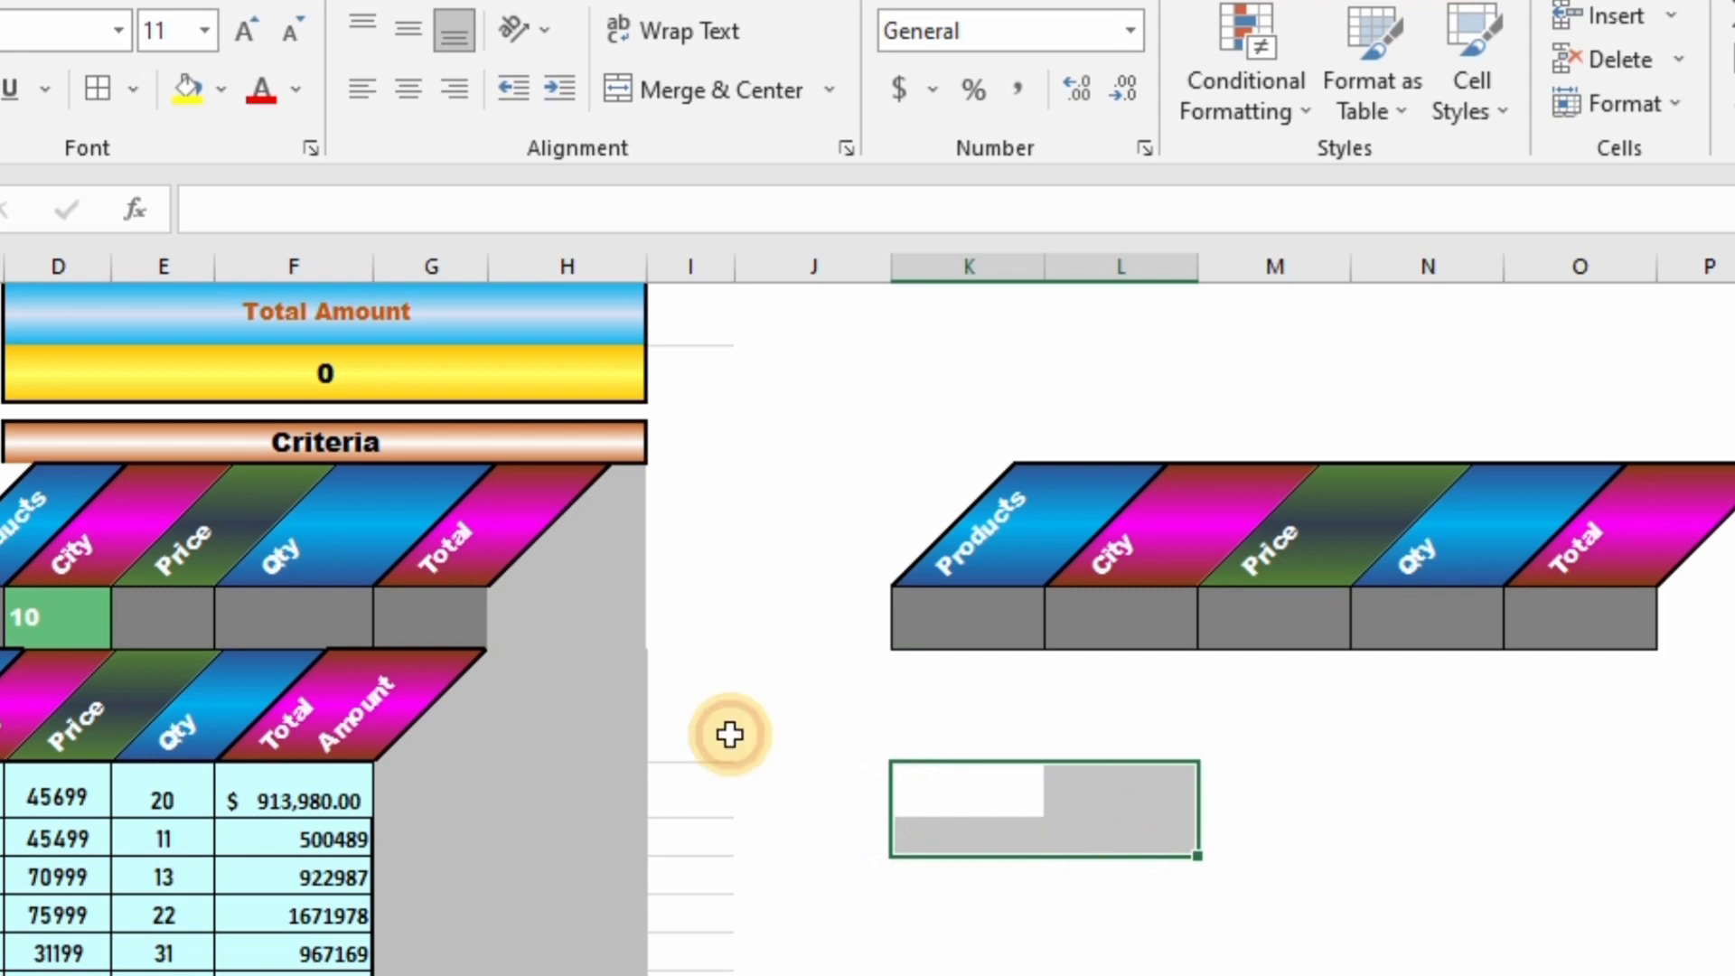
pyautogui.click(642, 90)
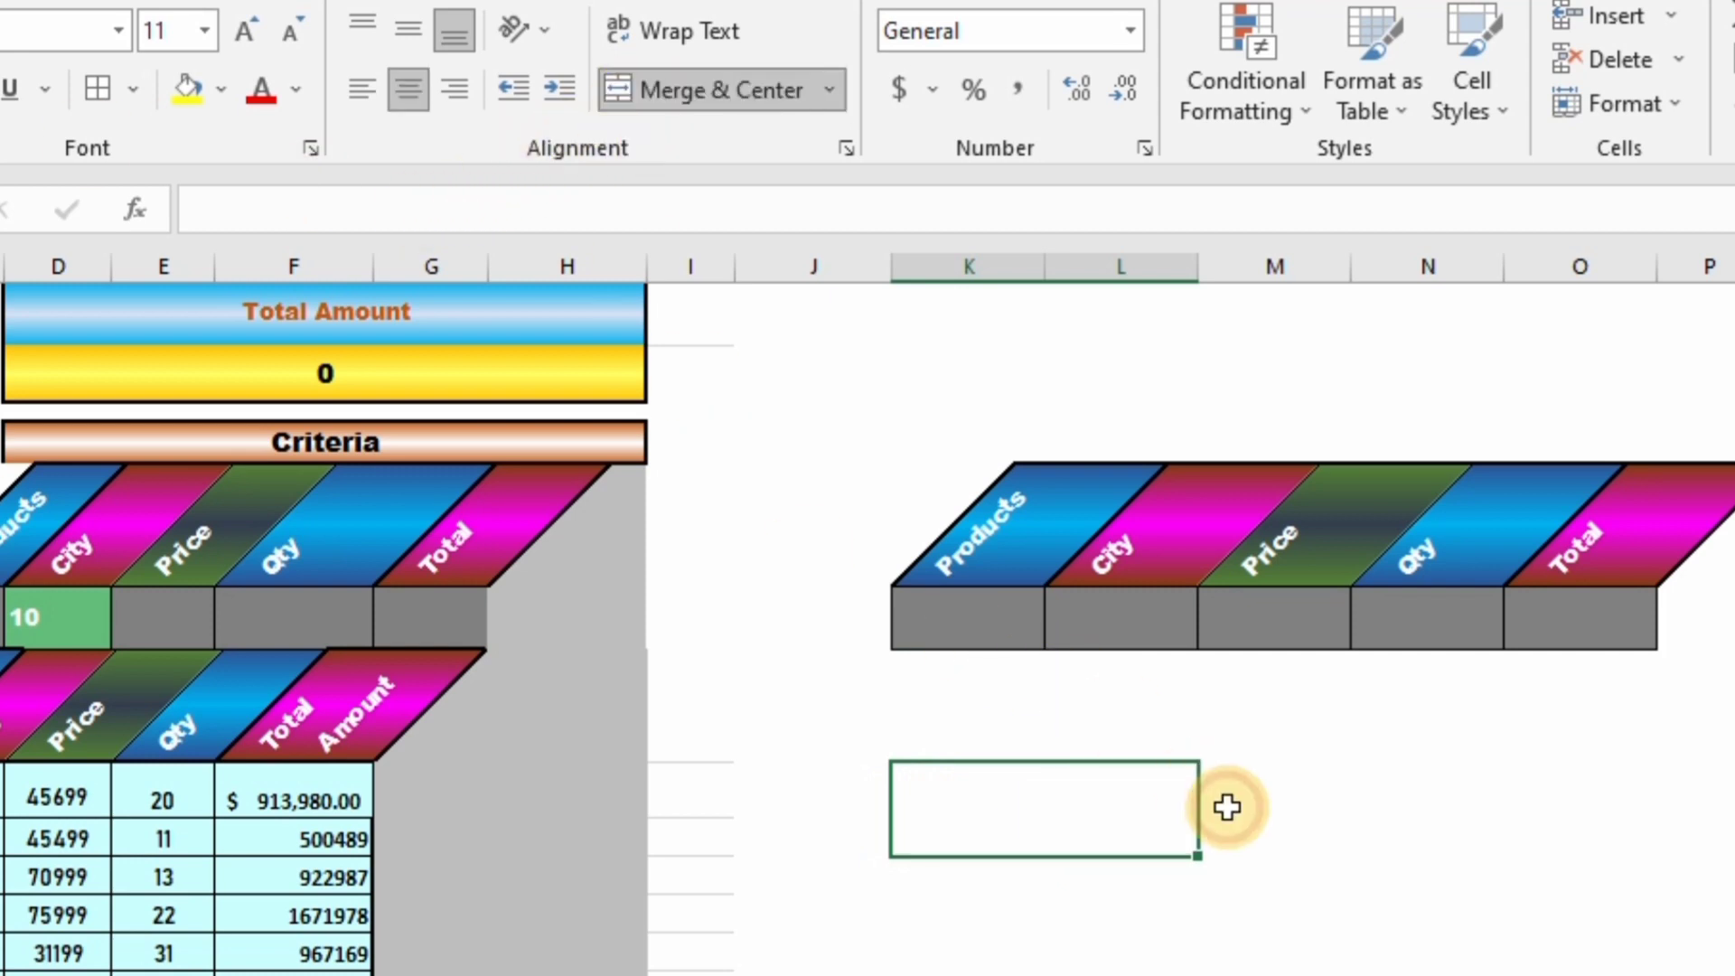
pyautogui.click(1245, 770)
pyautogui.moveTo(1245, 770); pyautogui.dragTo(1476, 837)
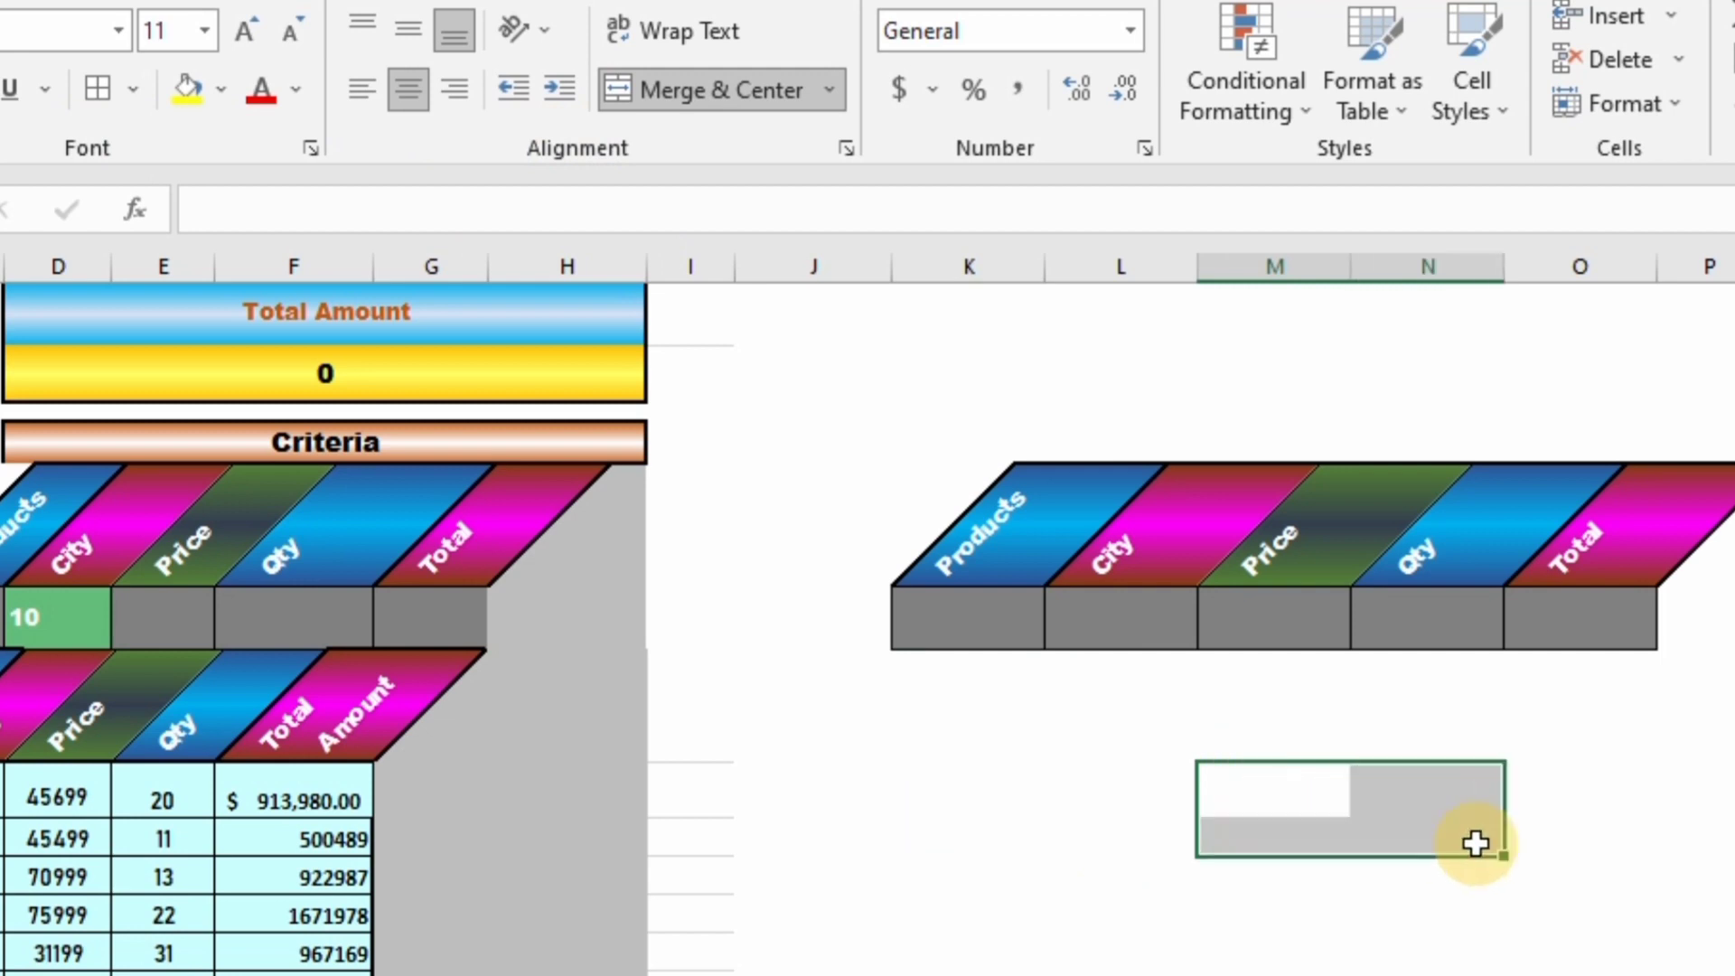
pyautogui.click(620, 95)
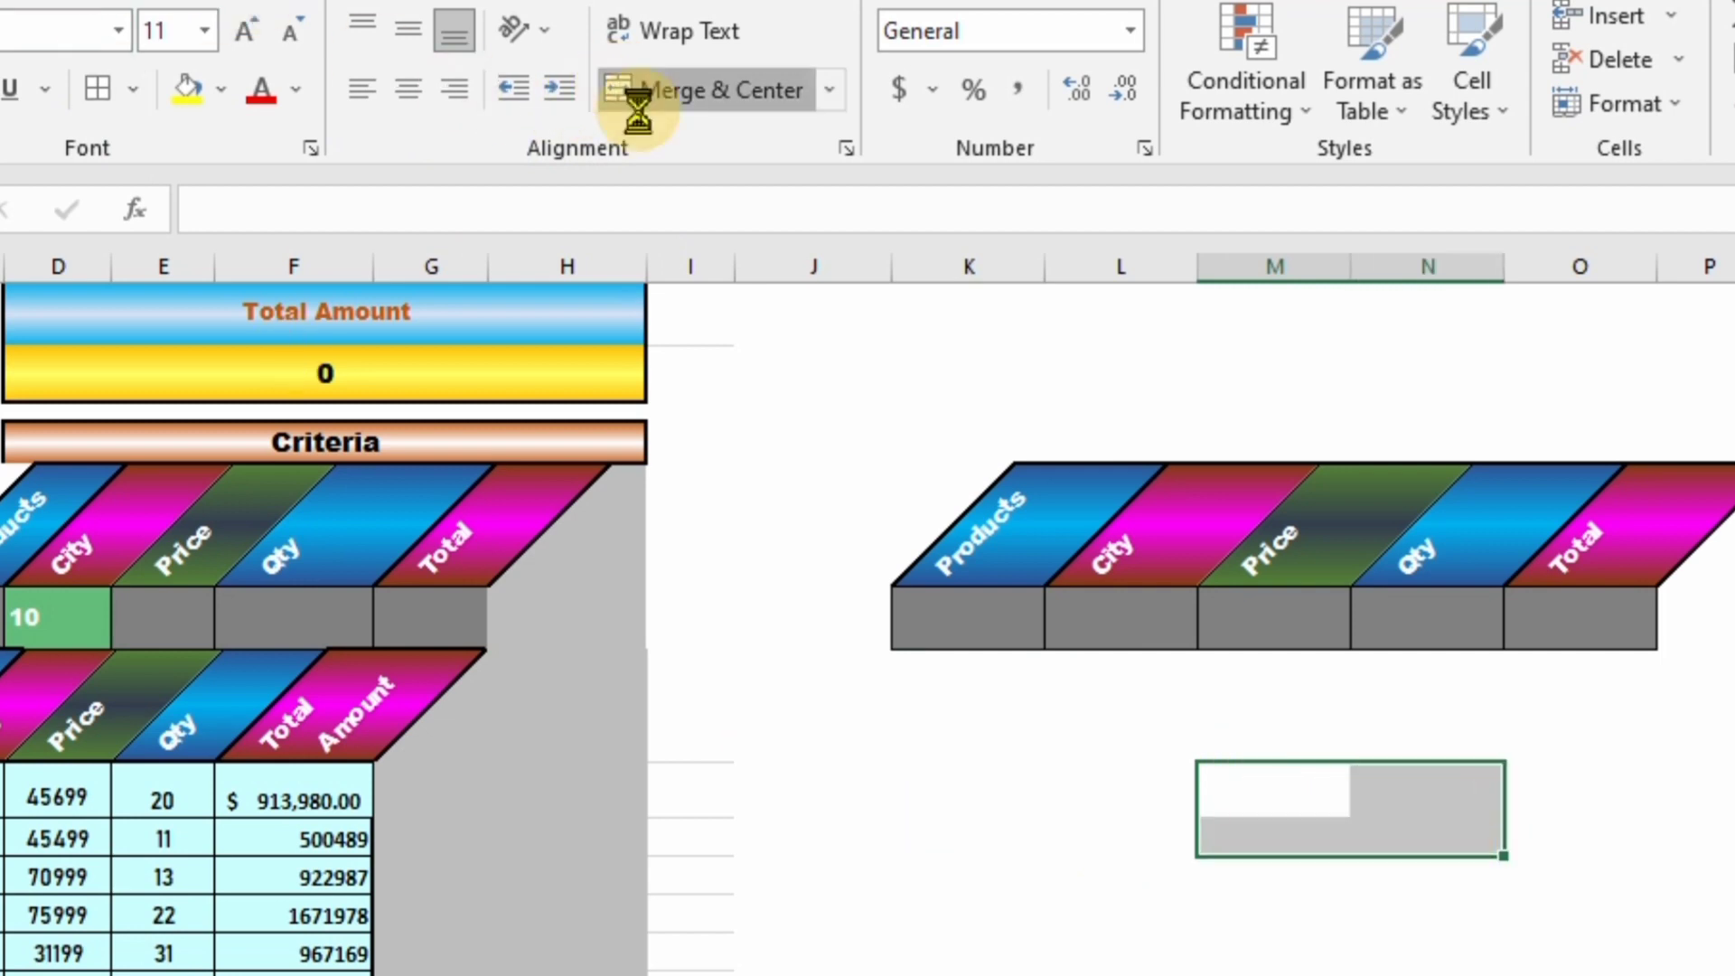
# Step: Enter the label Amount in merged cell K8:L9 and apply thick outside borders to K8:N9
pyautogui.moveTo(1066, 822); pyautogui.dragTo(1371, 853)
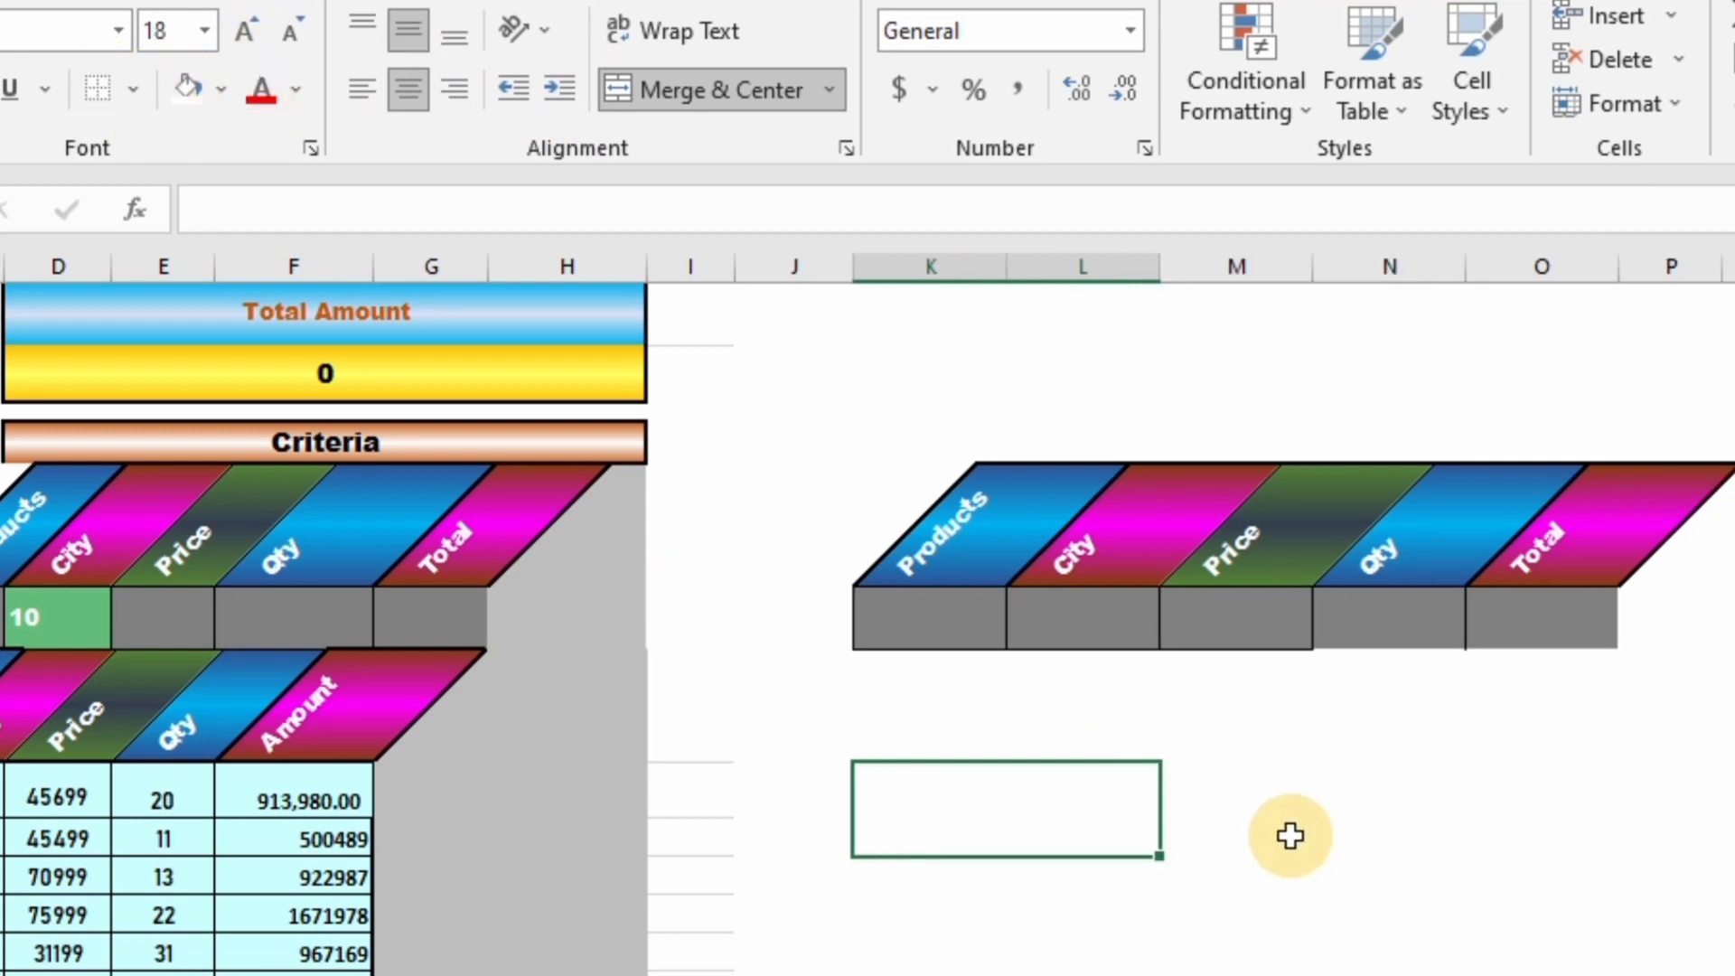
pyautogui.write('Amount')
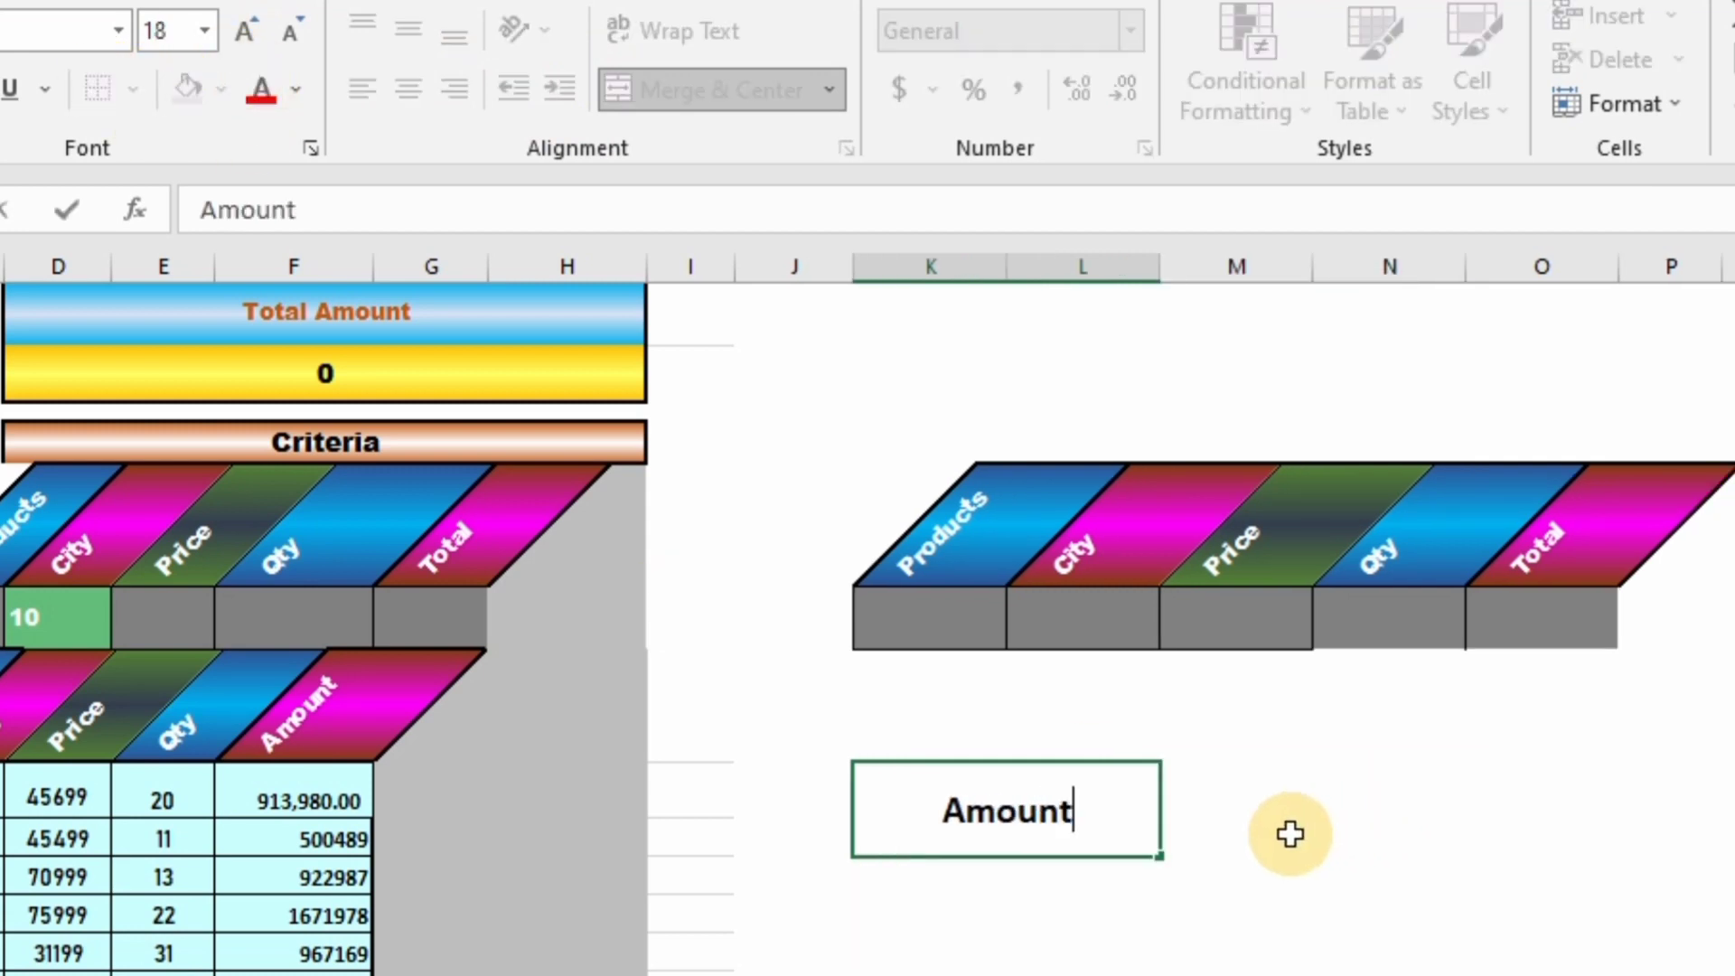
pyautogui.press('Tab')
pyautogui.moveTo(1062, 788); pyautogui.dragTo(1310, 808)
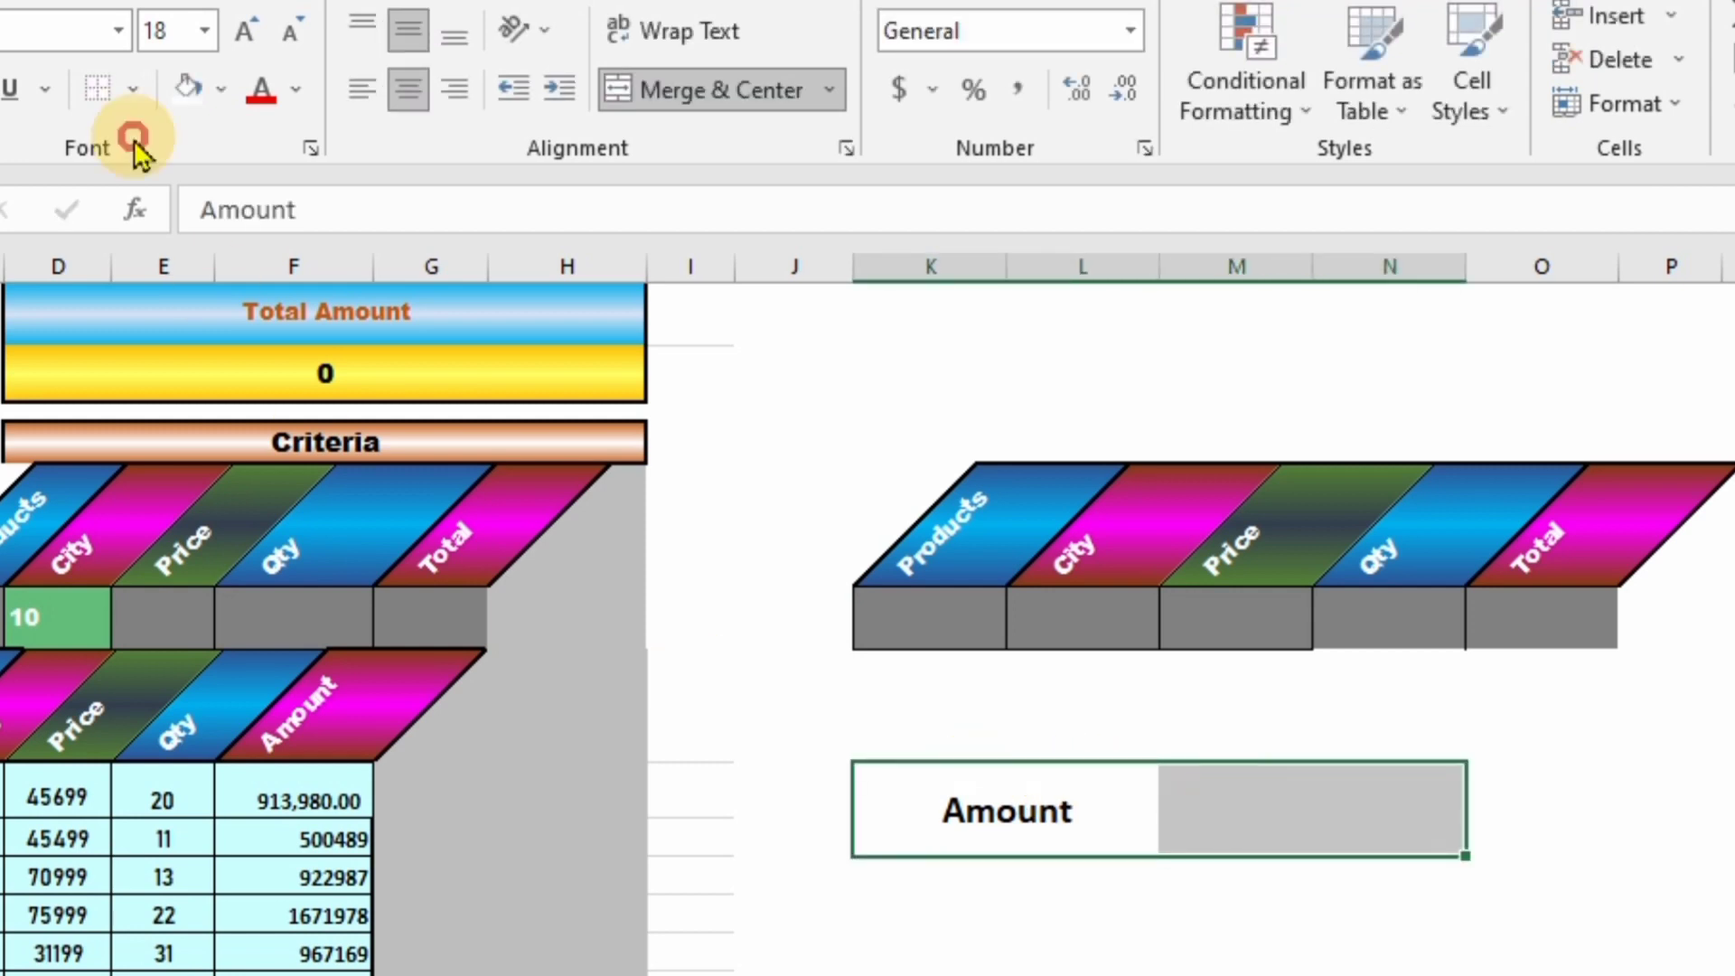
pyautogui.click(132, 89)
pyautogui.click(147, 517)
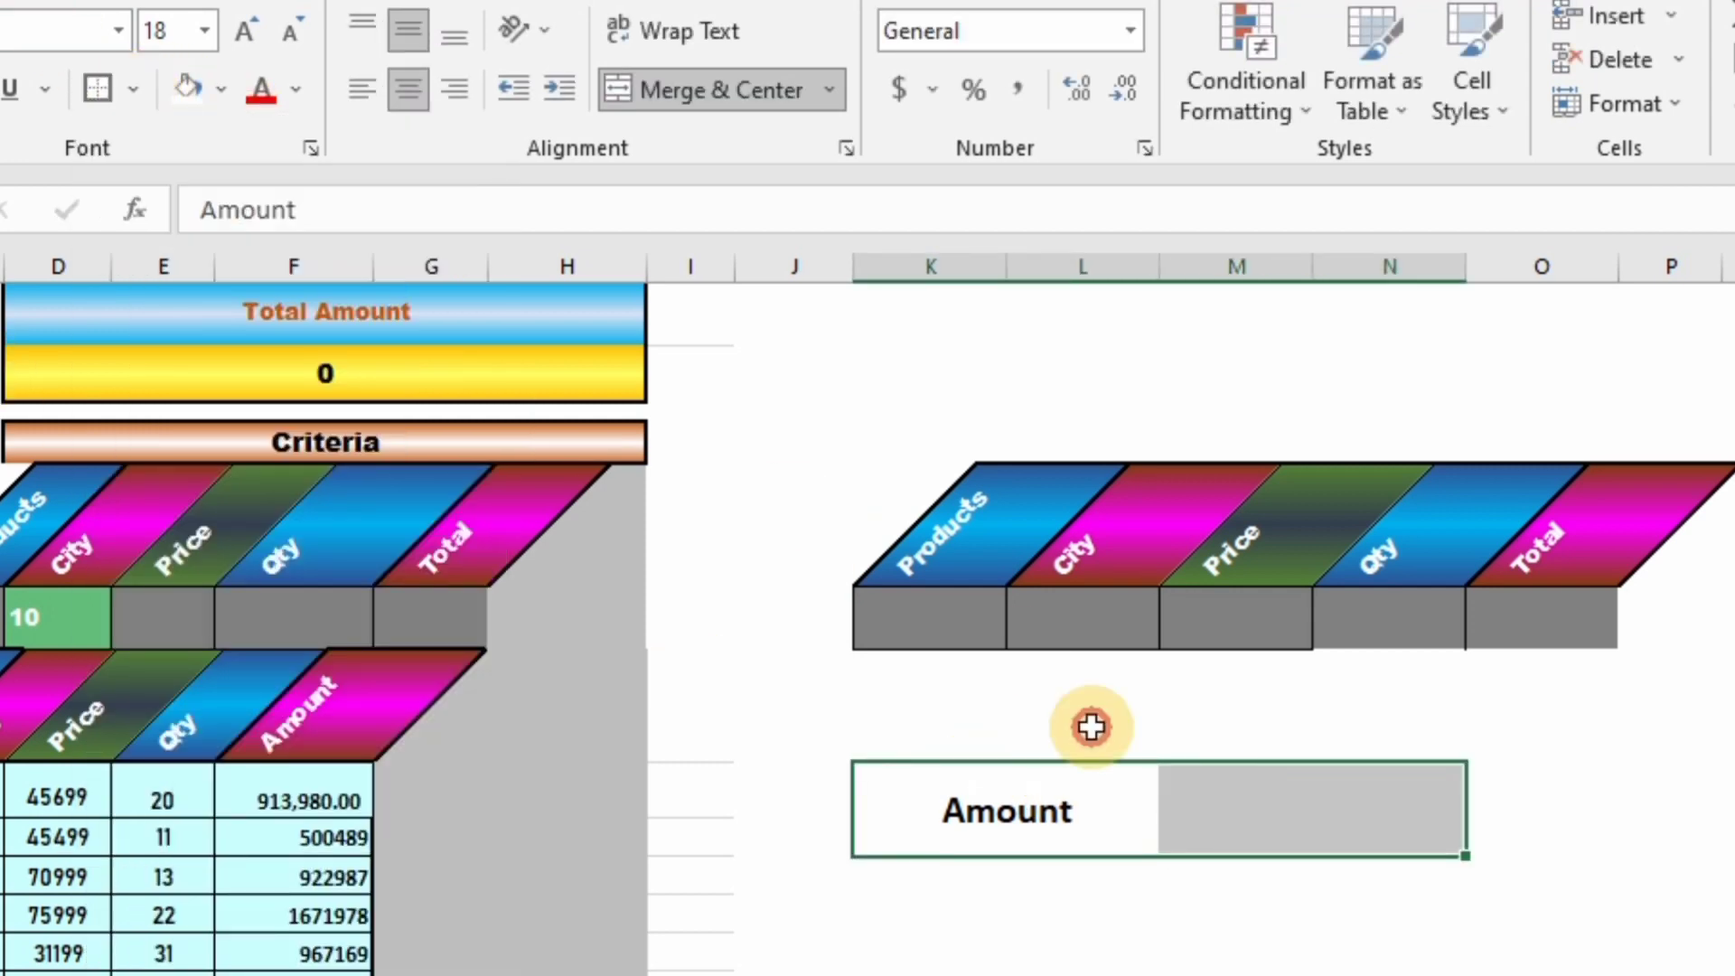
# Step: Fill merged cell M8:N9 with standard orange and the Amount label cell K8:L9 with light orange
pyautogui.click(1232, 805)
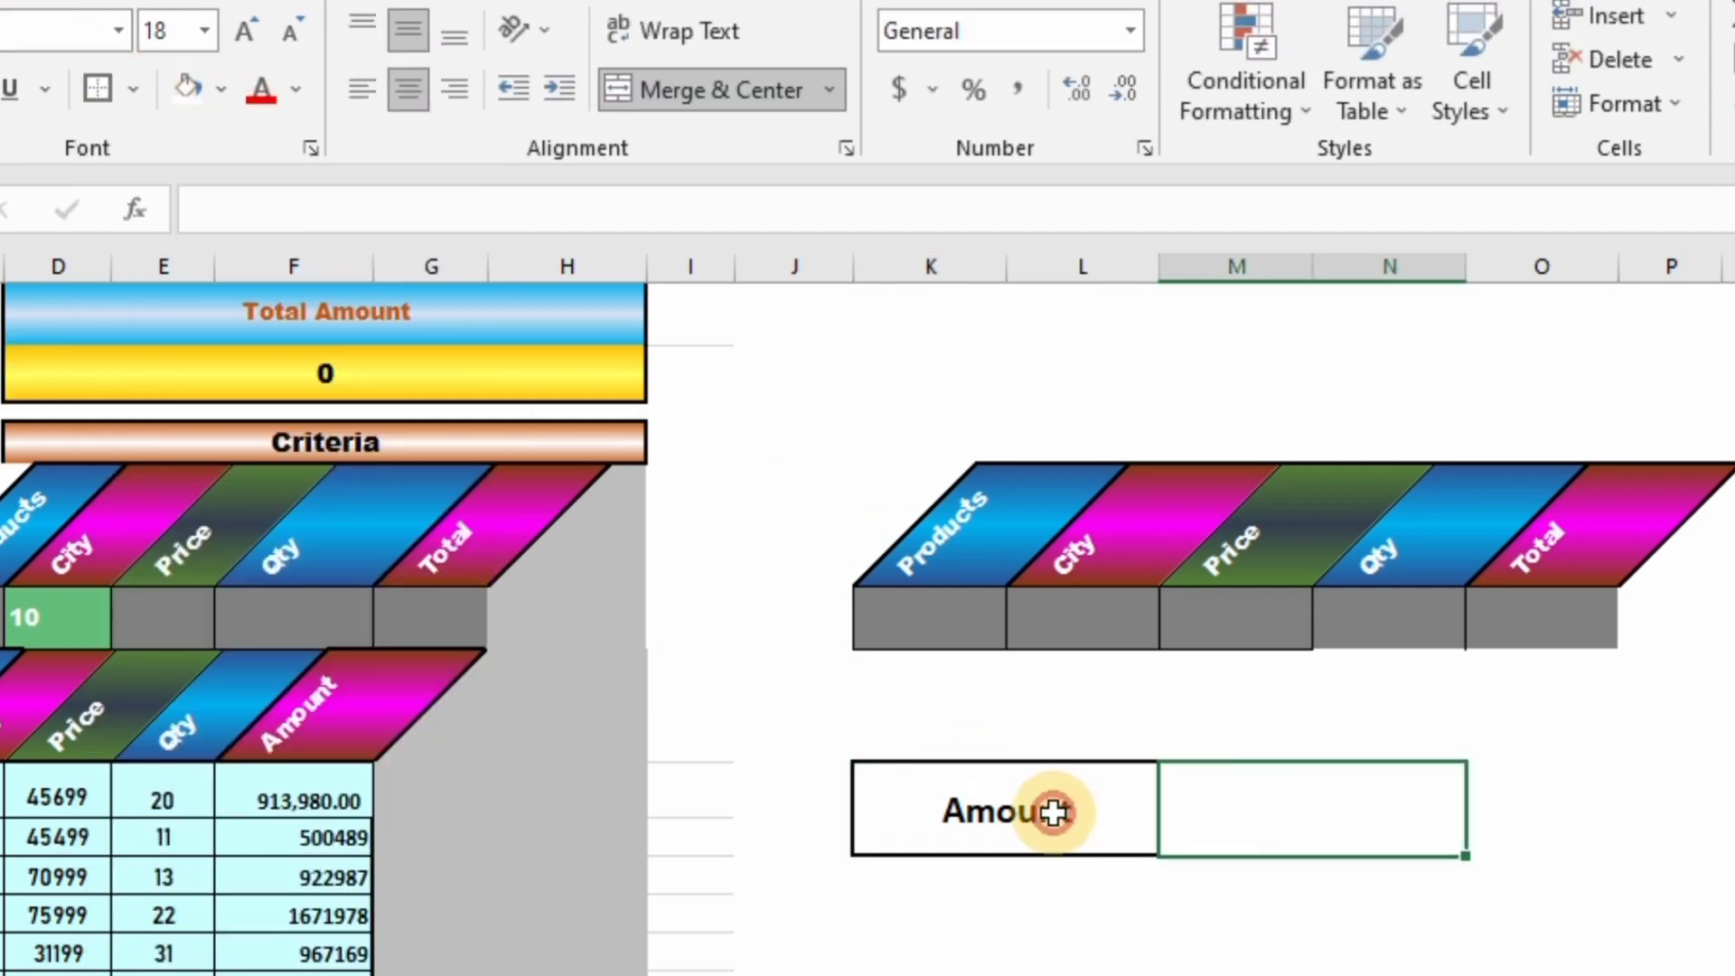
pyautogui.click(221, 88)
pyautogui.click(248, 388)
pyautogui.click(982, 812)
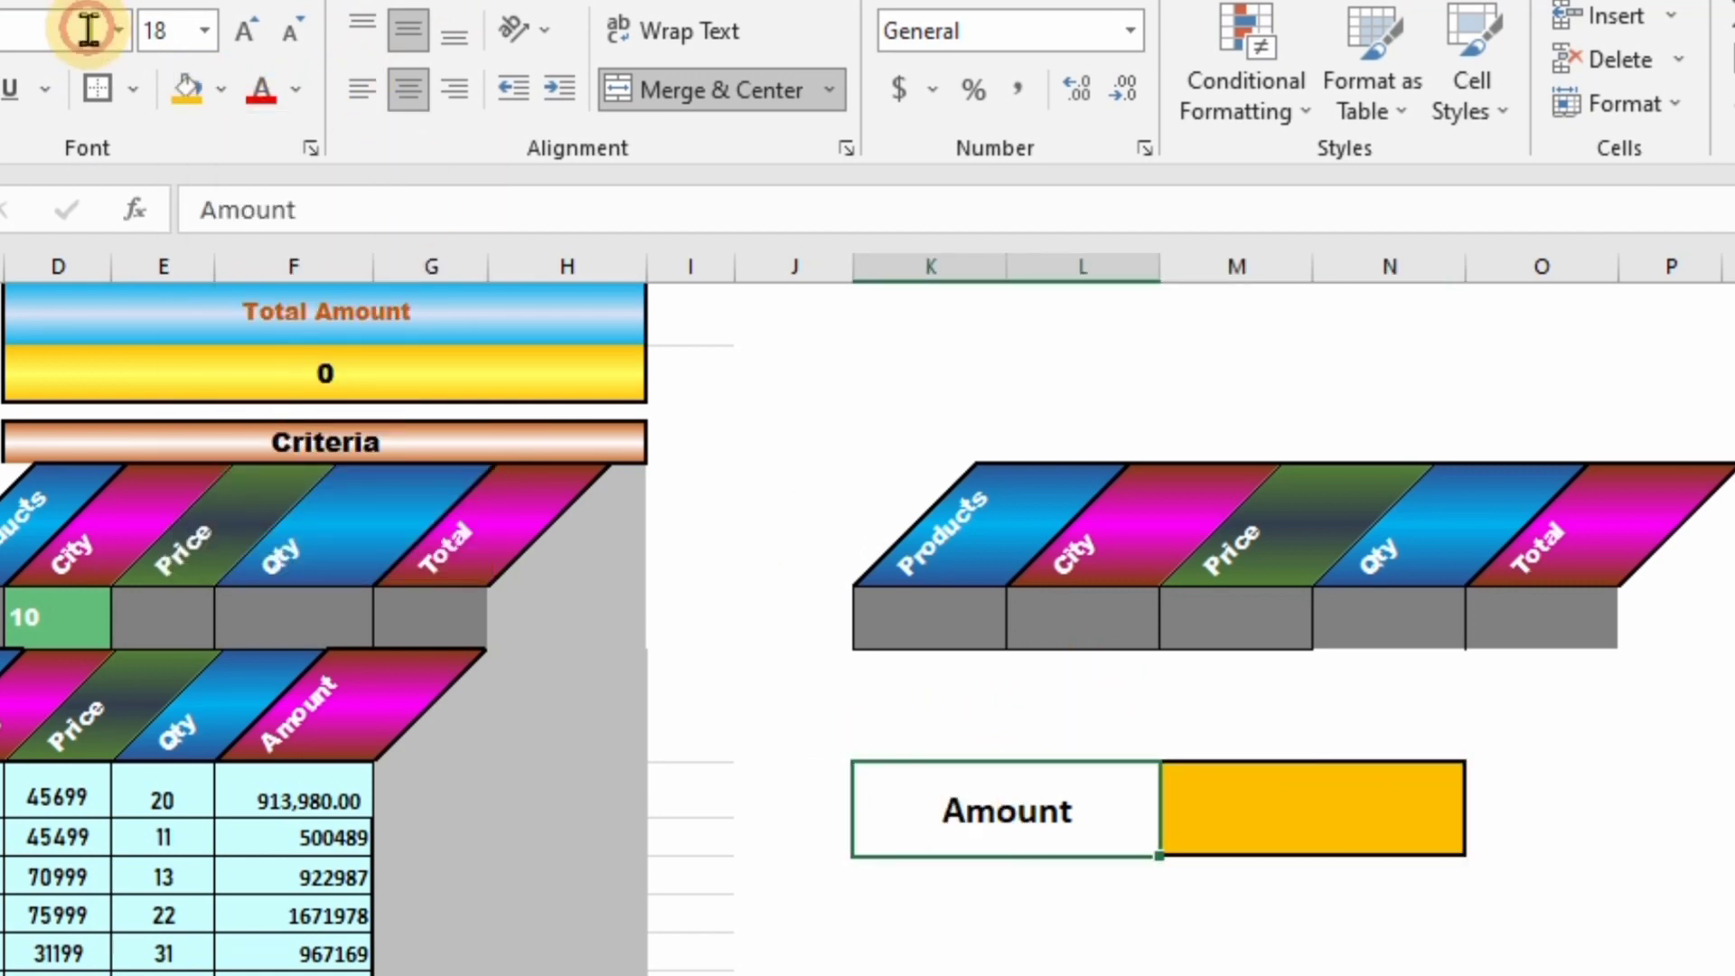
pyautogui.click(221, 88)
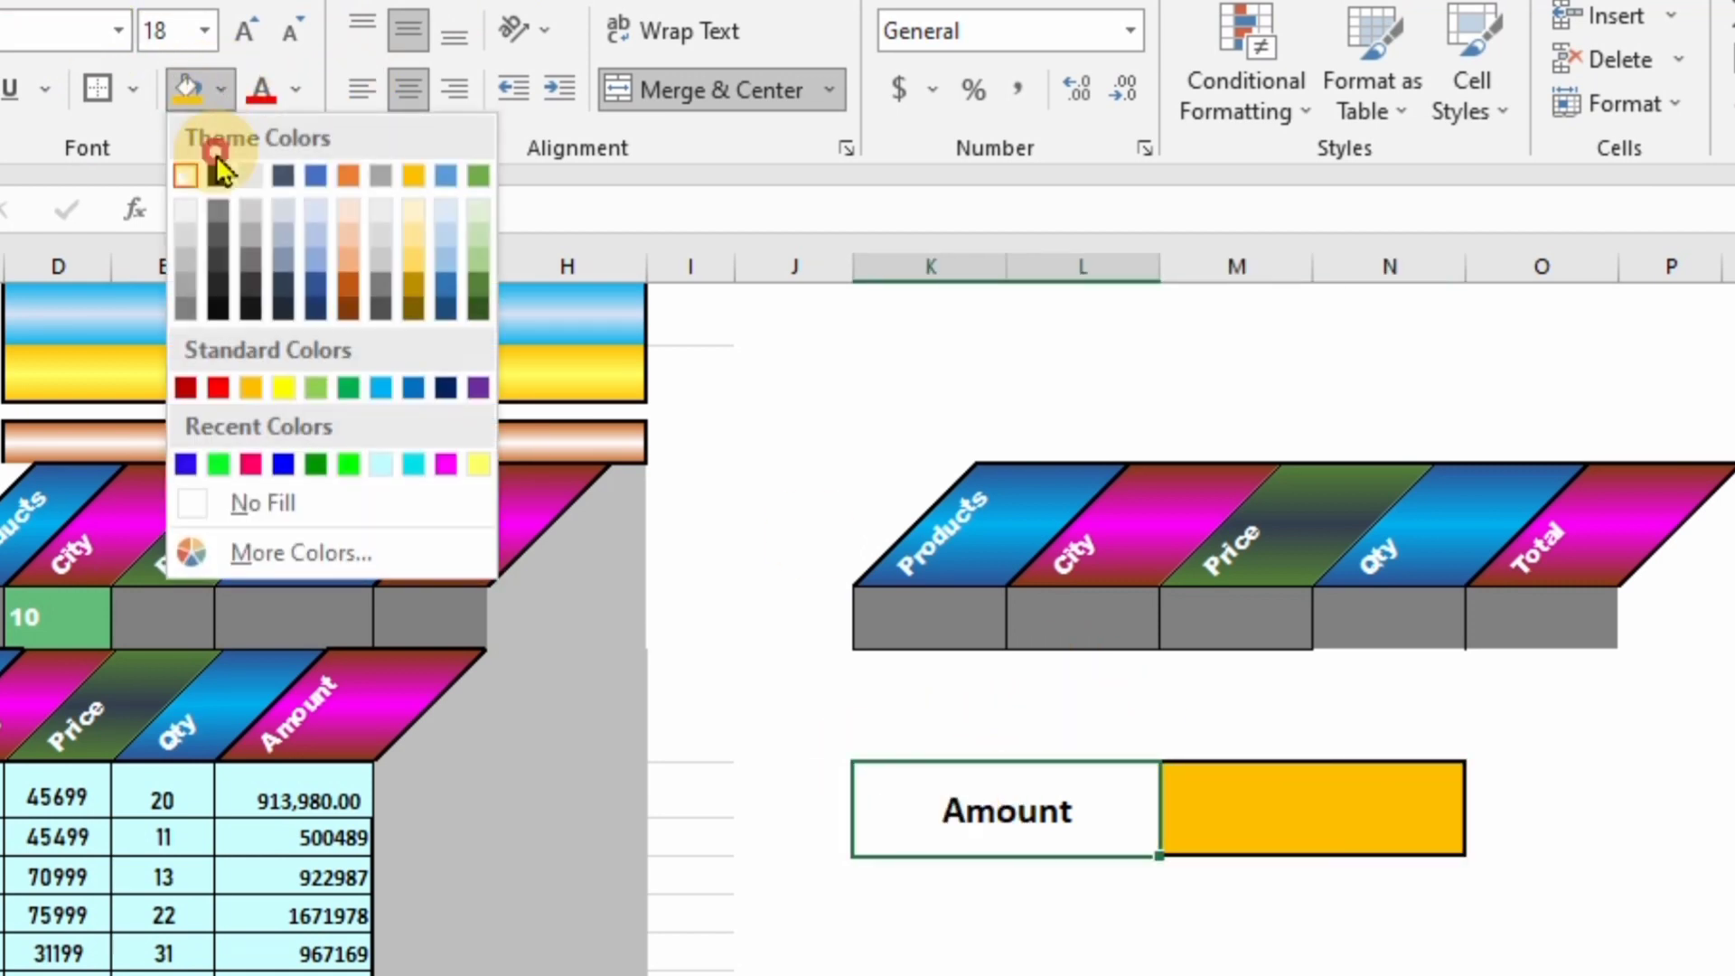
pyautogui.click(348, 237)
# Step: Set the font color of merged cell M8:N9 to white
pyautogui.click(1414, 842)
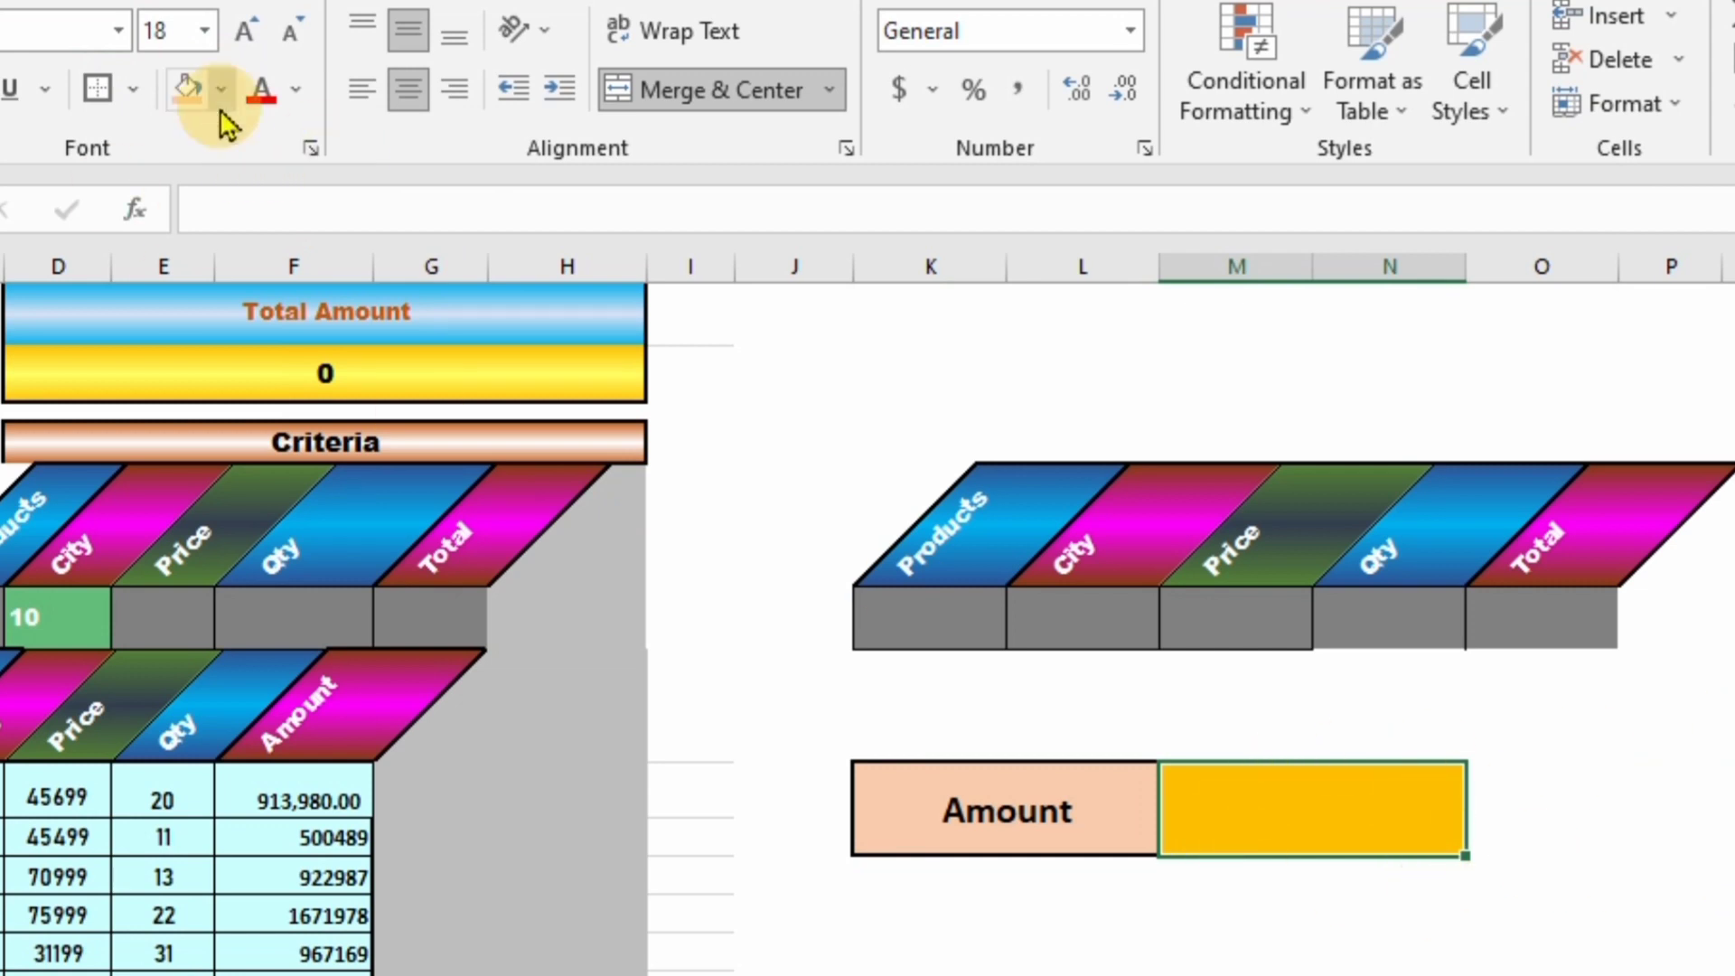
pyautogui.click(296, 88)
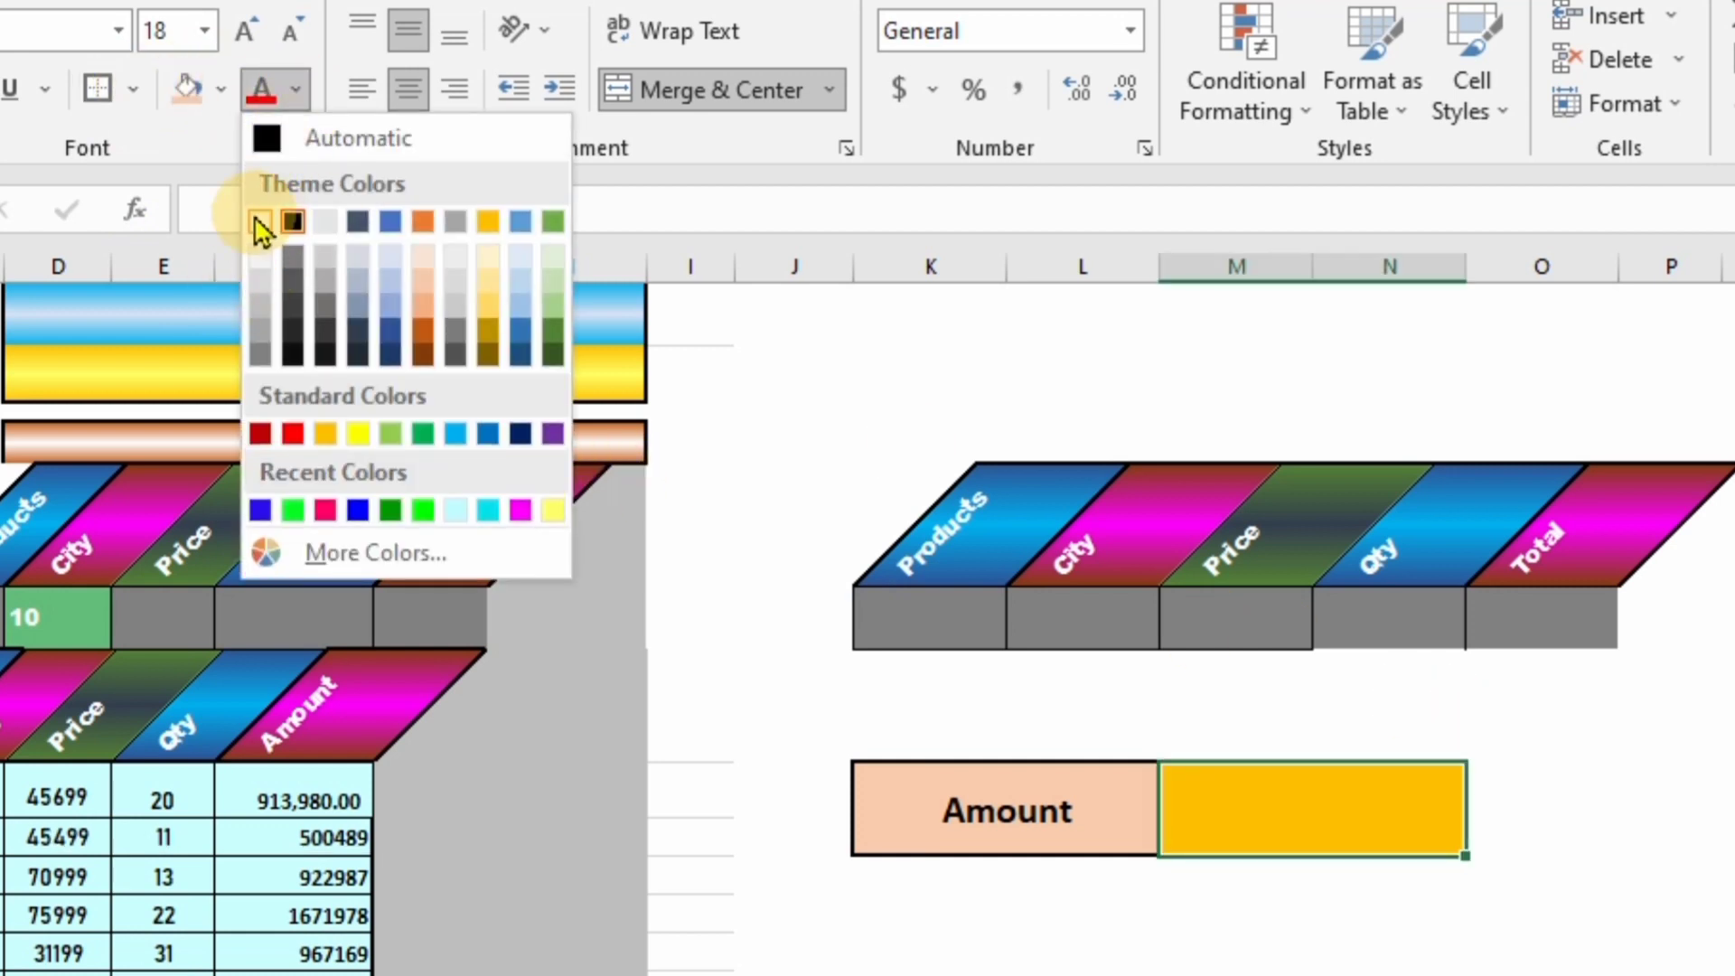
pyautogui.click(261, 224)
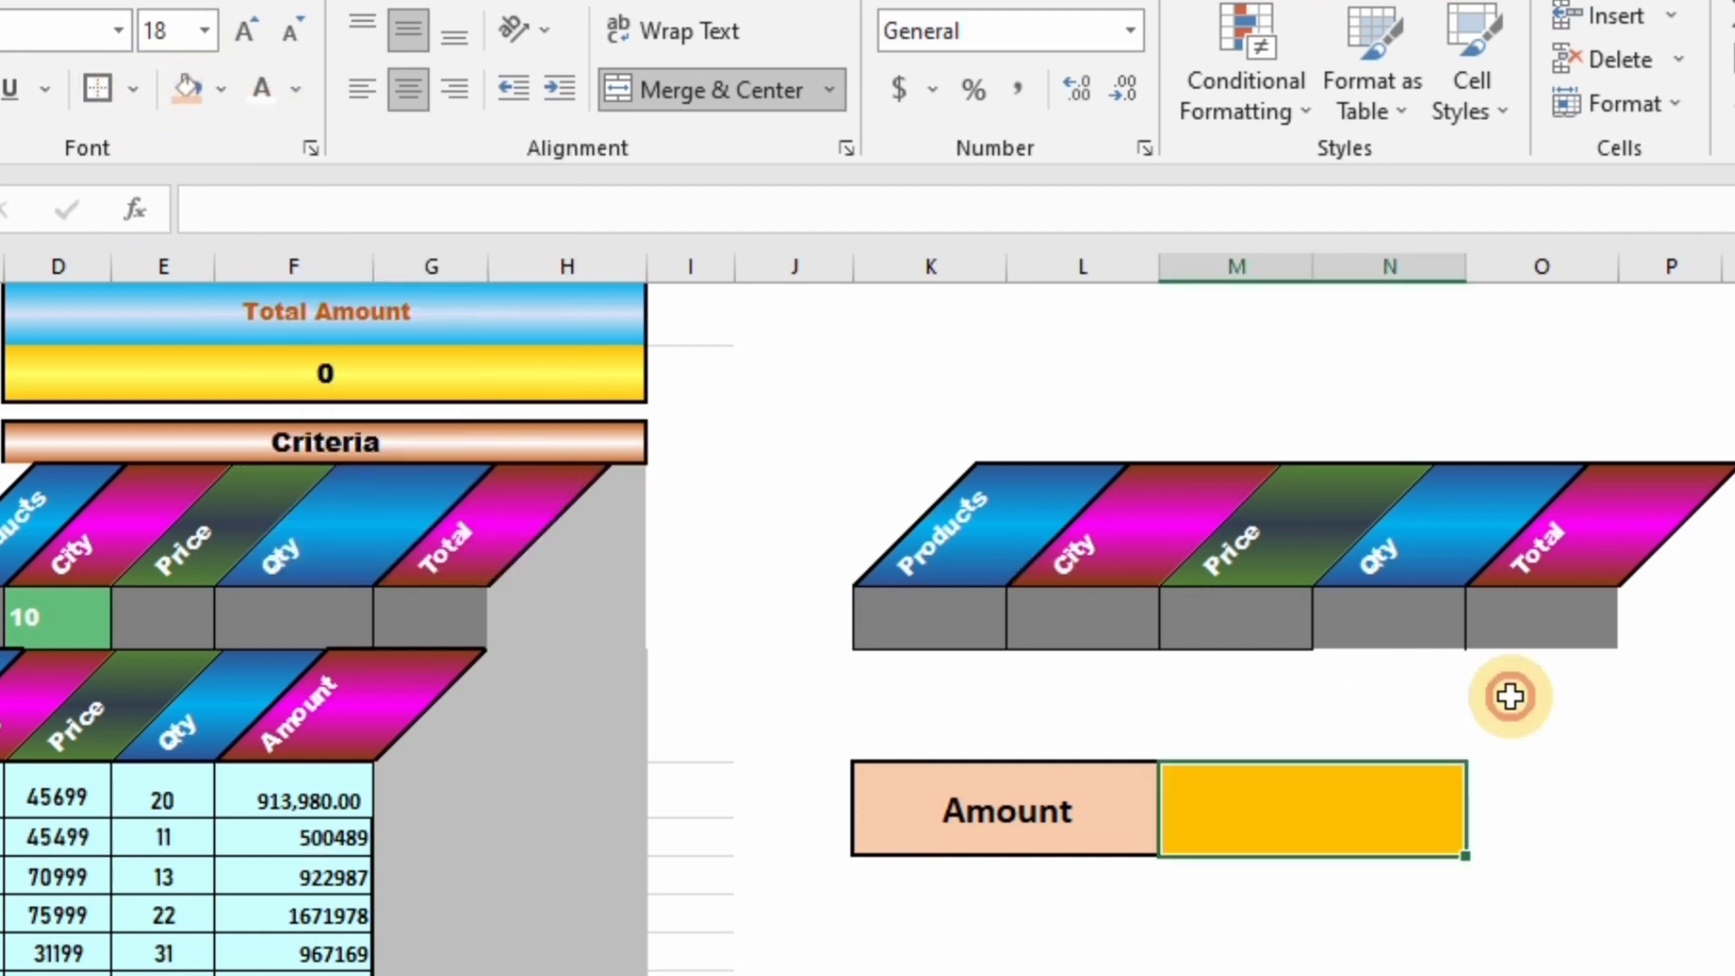
# Step: Enter the formula =DSUM(B7:F25,"Amount",K5:O6) in merged cell M8:N9 beside the Amount label
pyautogui.write('=')
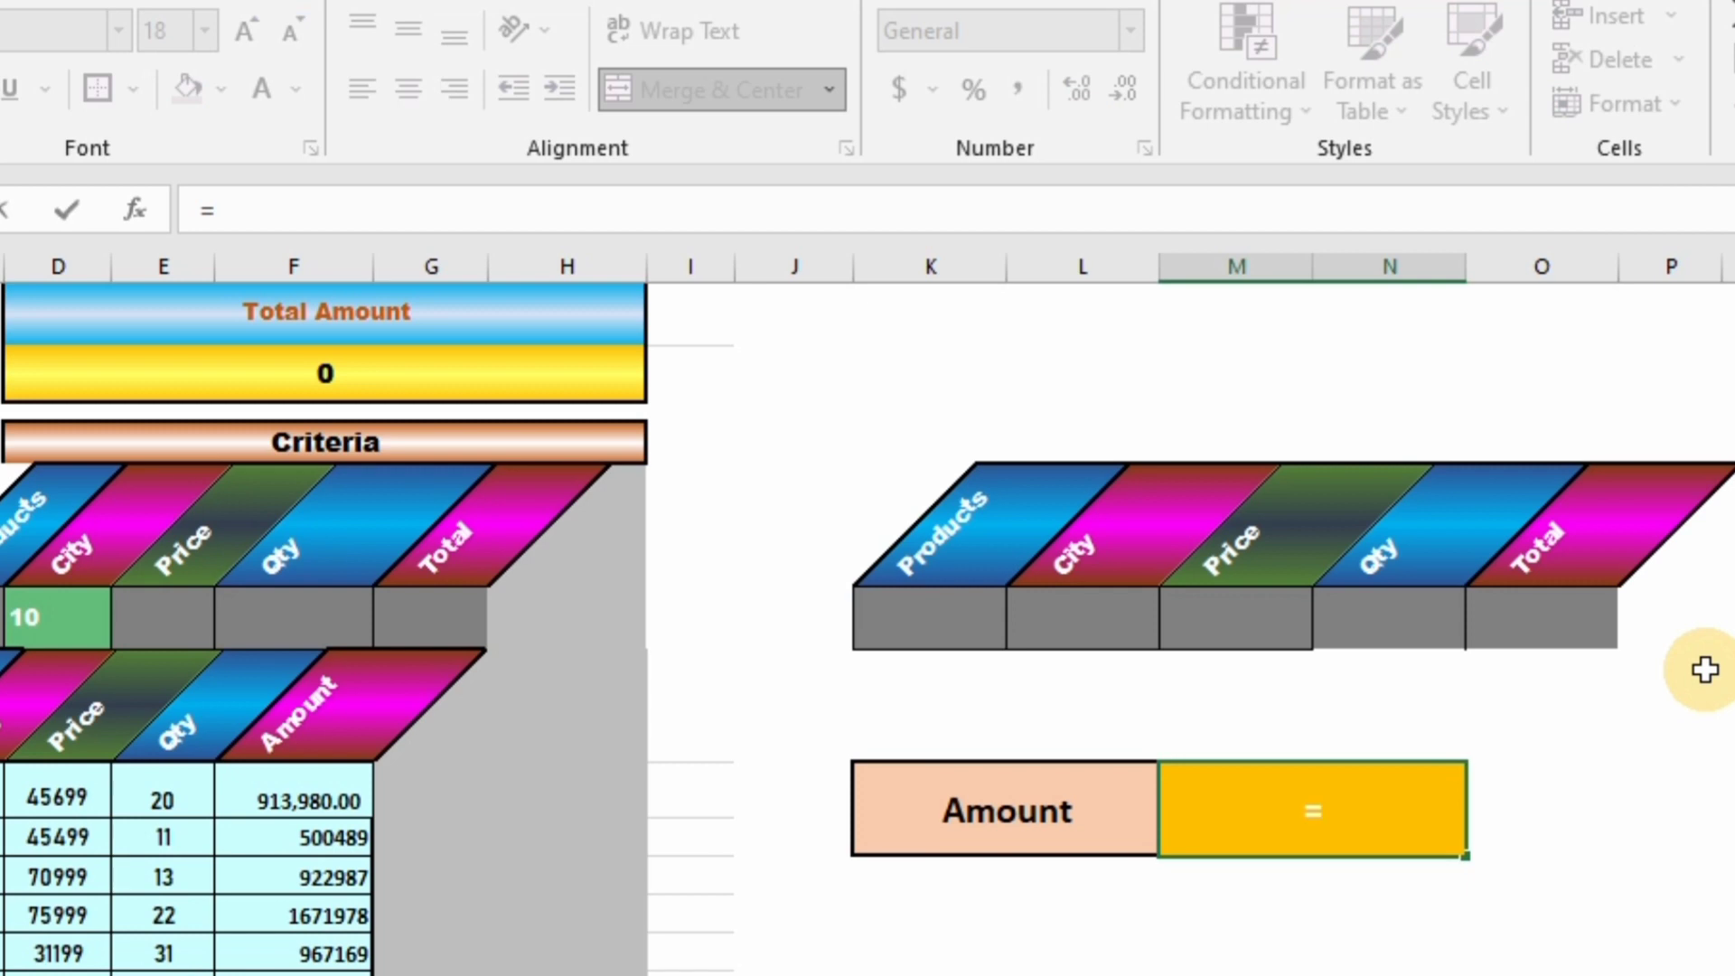
pyautogui.write('Dsum')
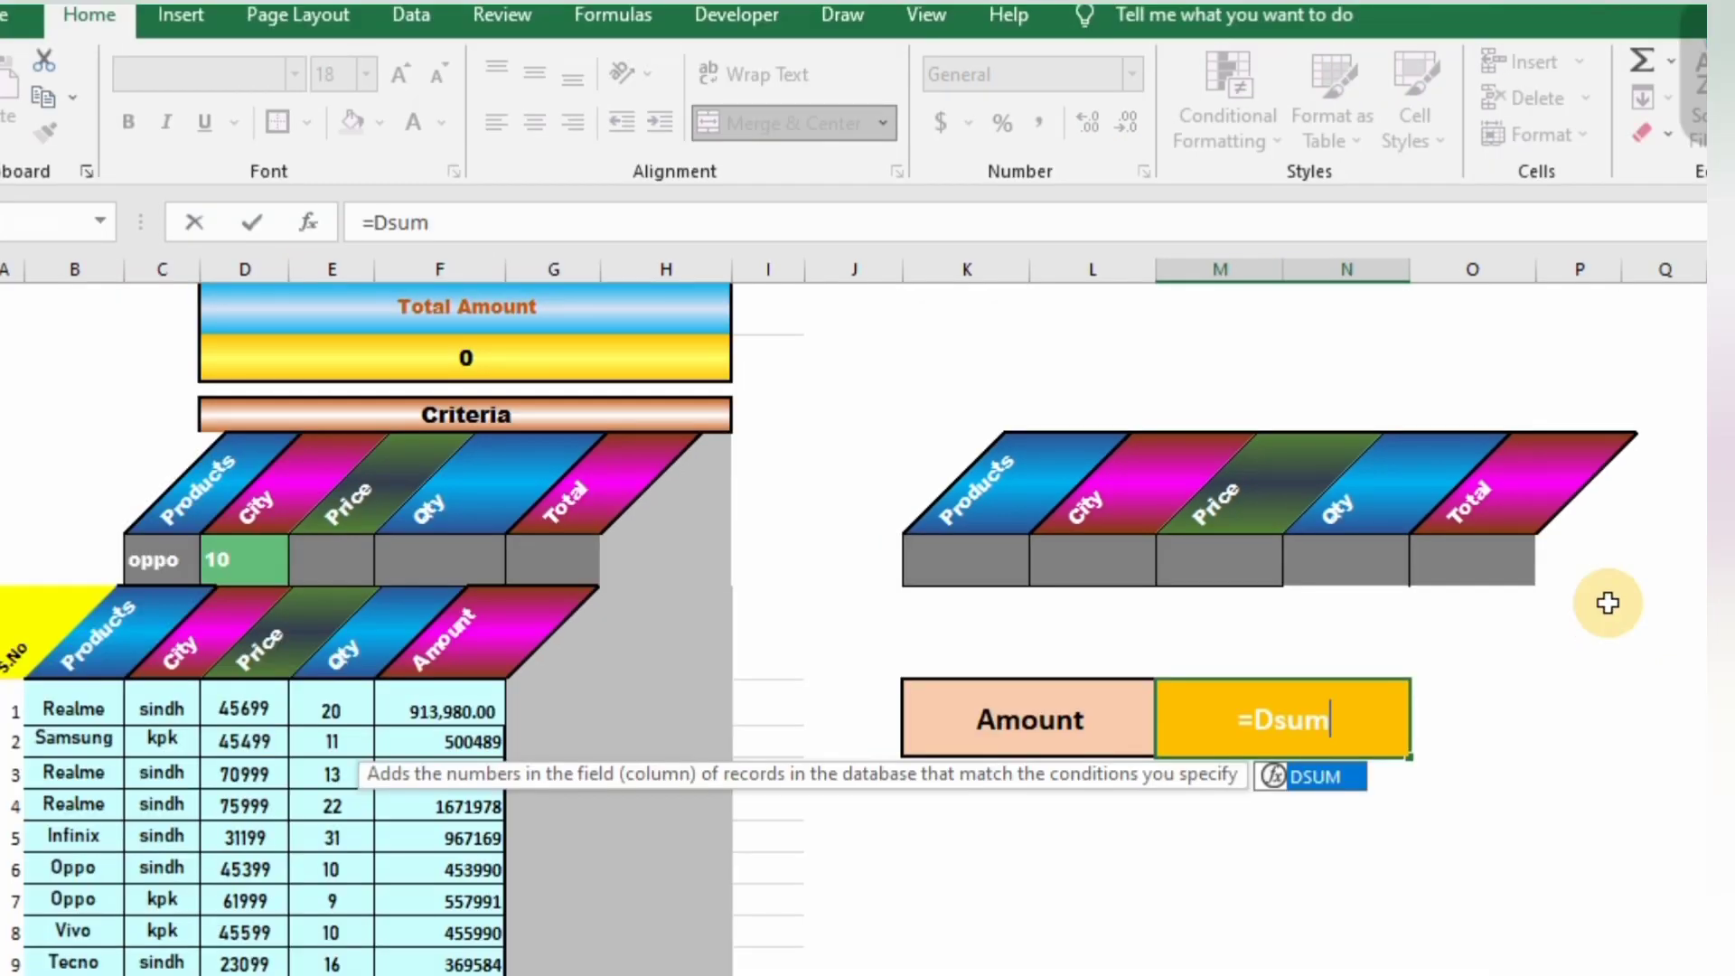
pyautogui.press('Tab')
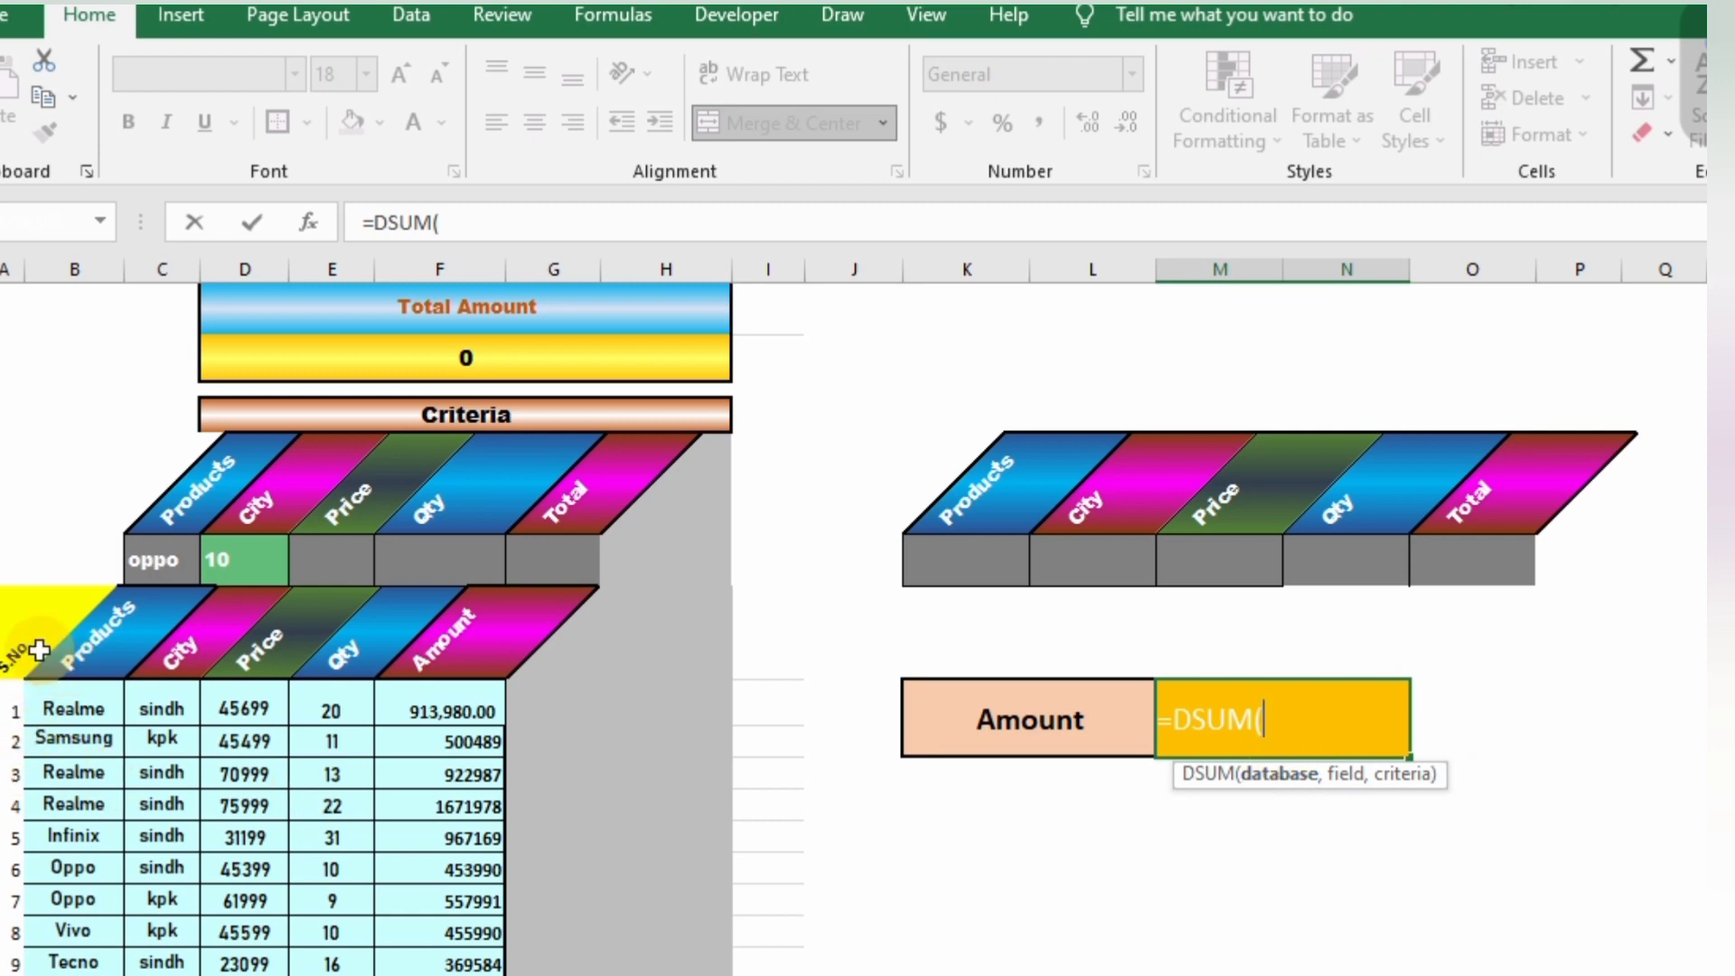
pyautogui.moveTo(30, 648); pyautogui.dragTo(464, 943)
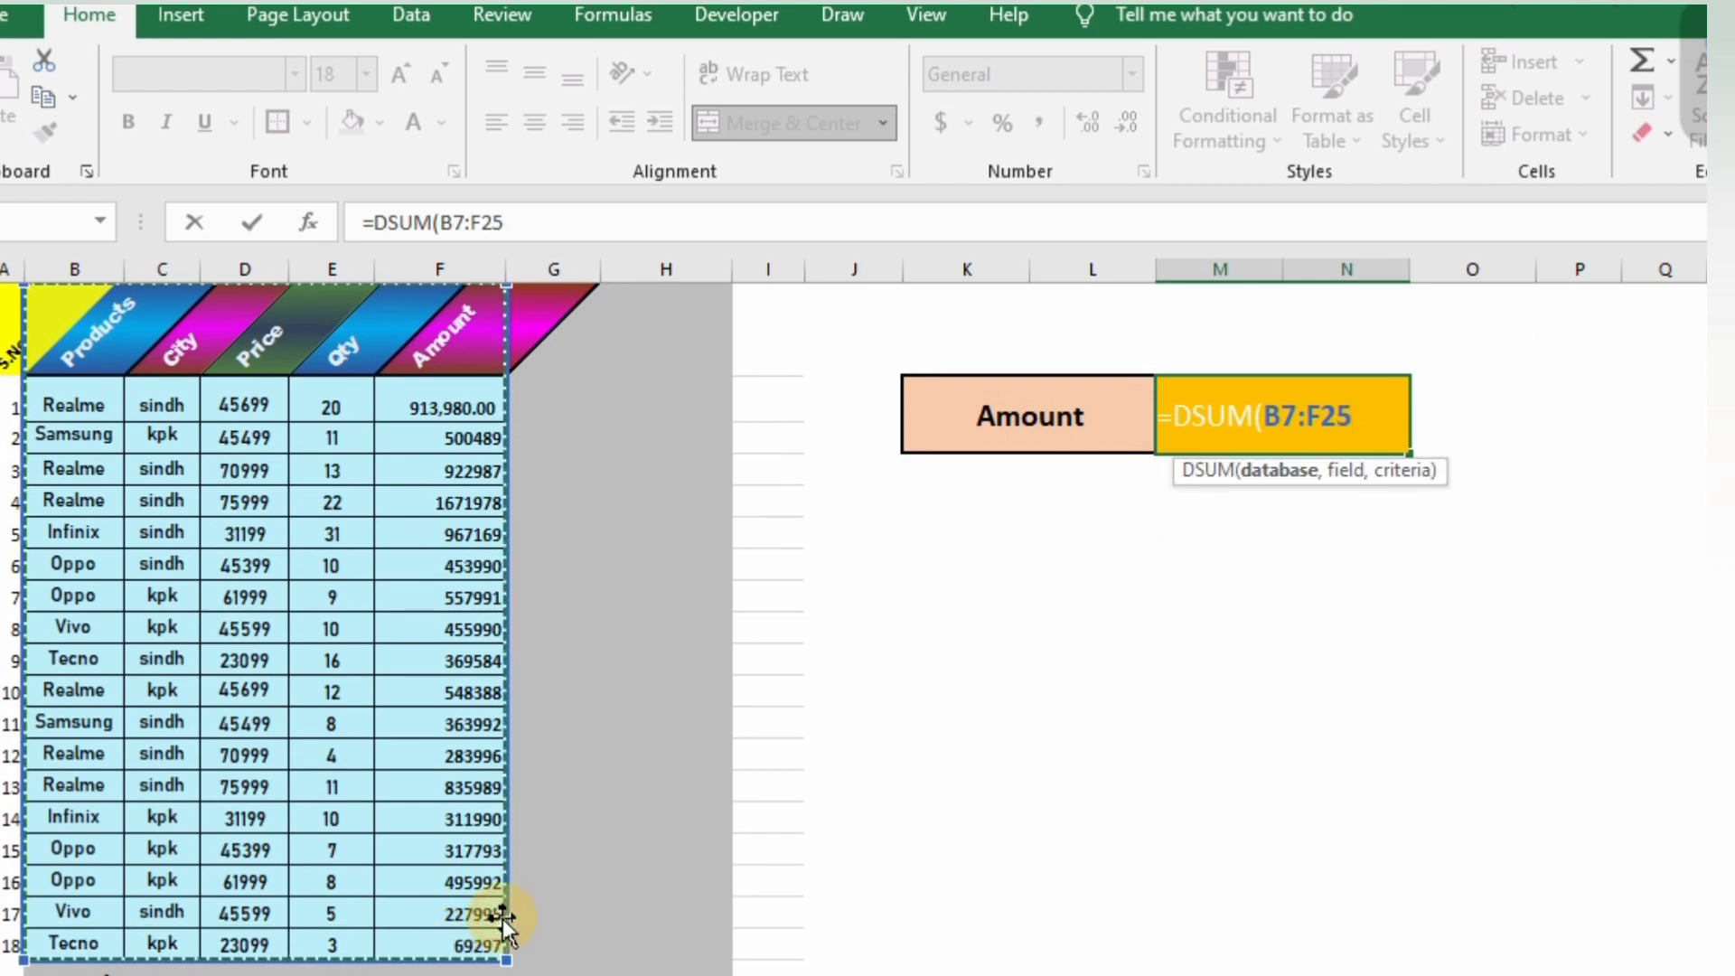
pyautogui.write(',')
pyautogui.scroll(3, 506, 903)
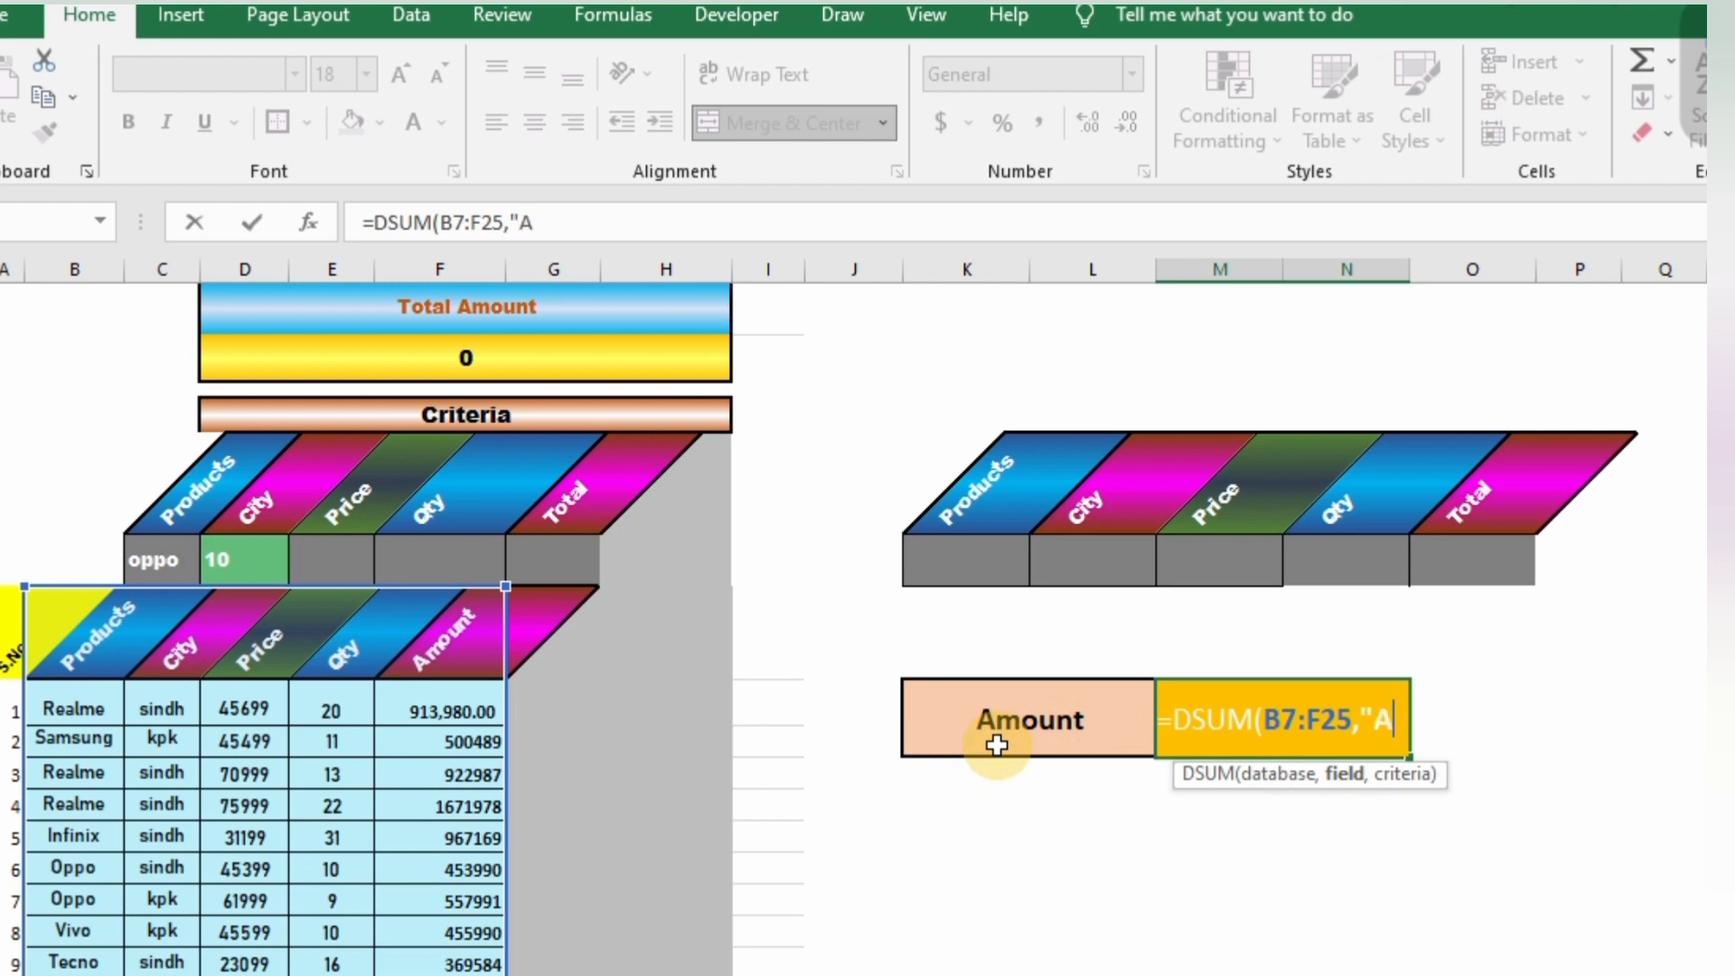
pyautogui.write('mount",')
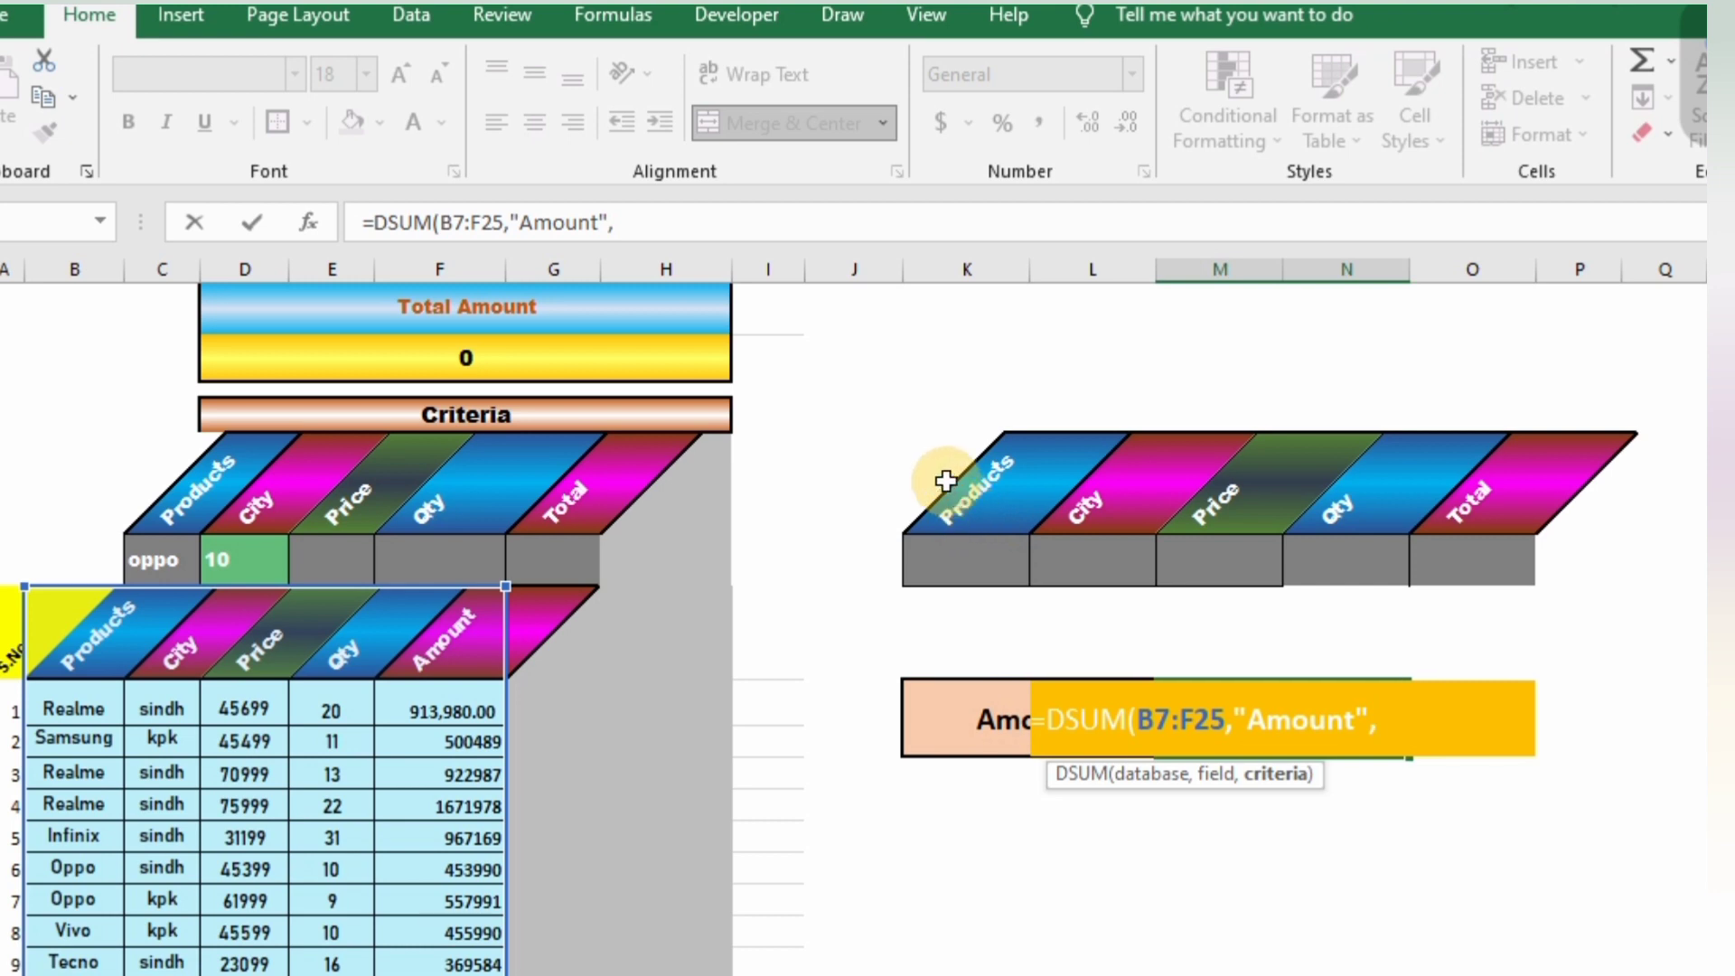
pyautogui.moveTo(946, 482); pyautogui.dragTo(1537, 539)
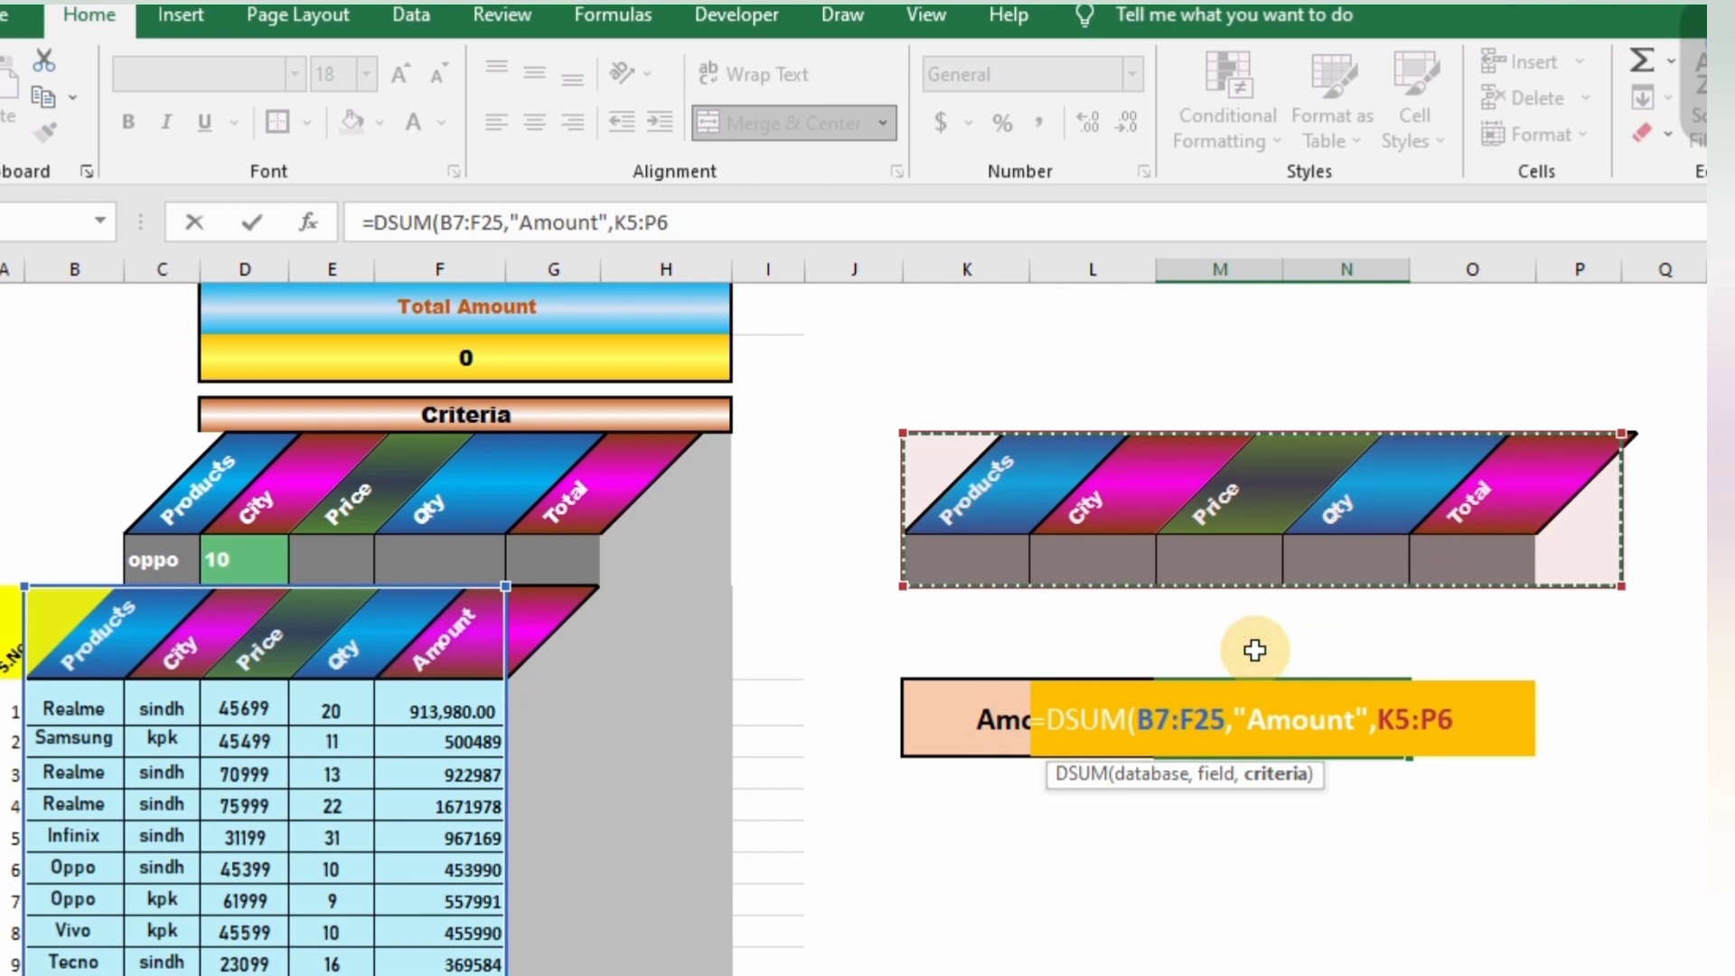
pyautogui.hotkey('shift', 'Left')
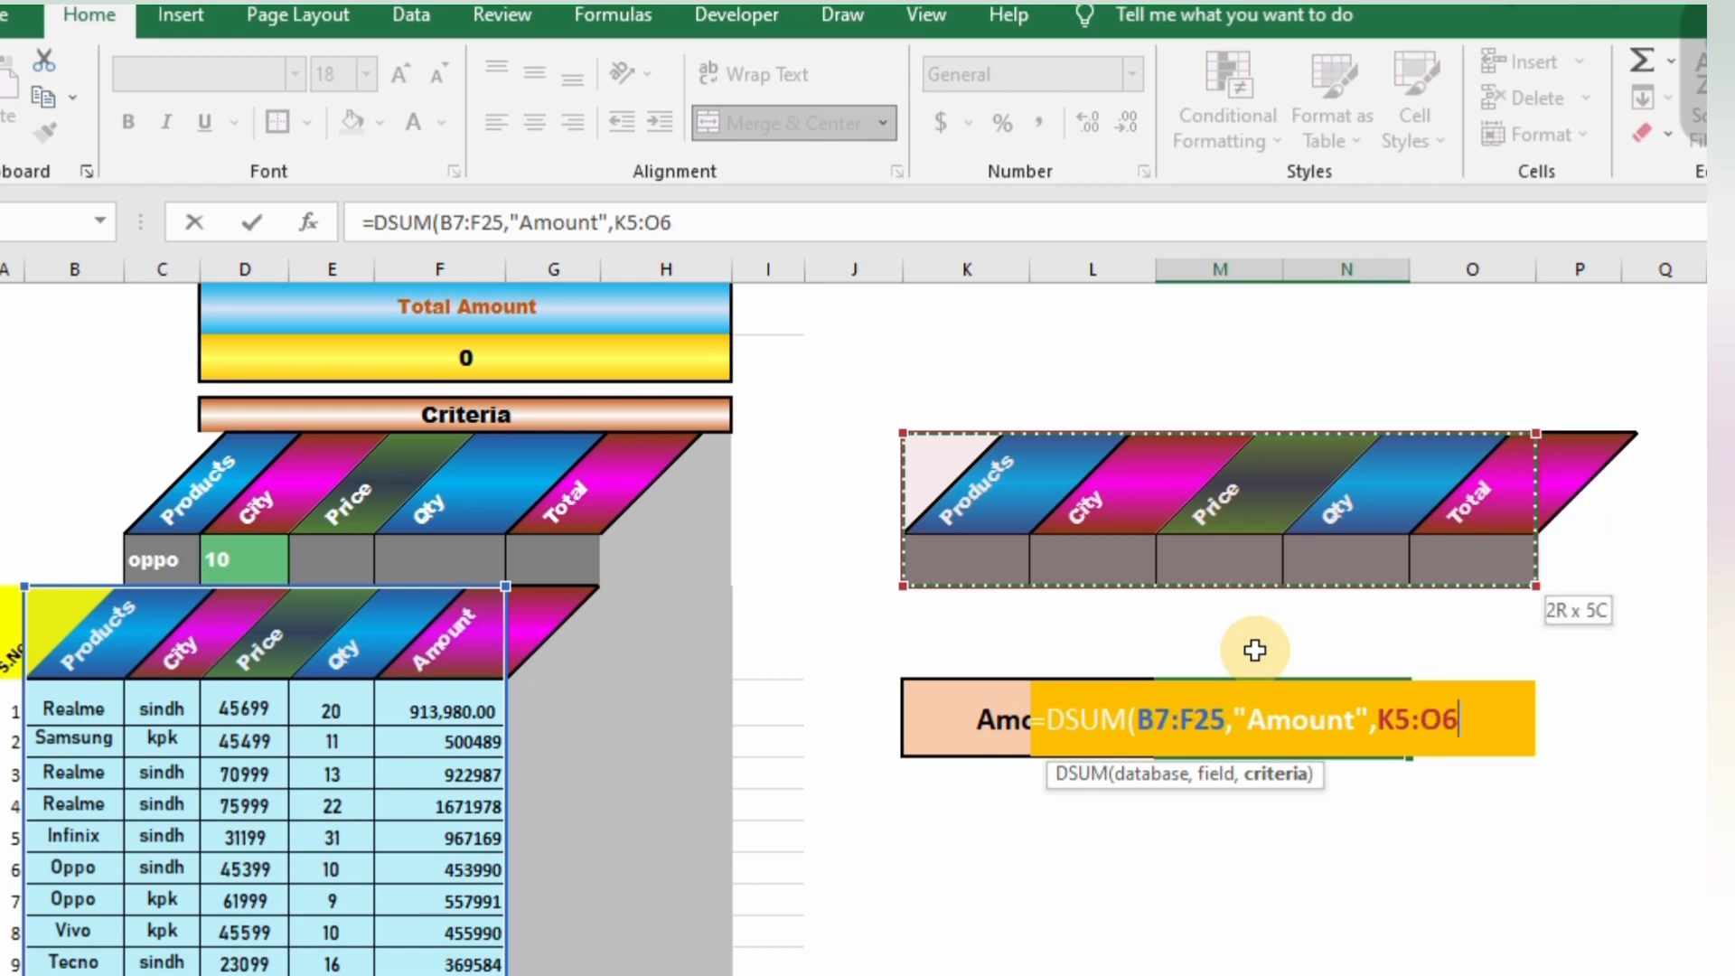
pyautogui.write(')')
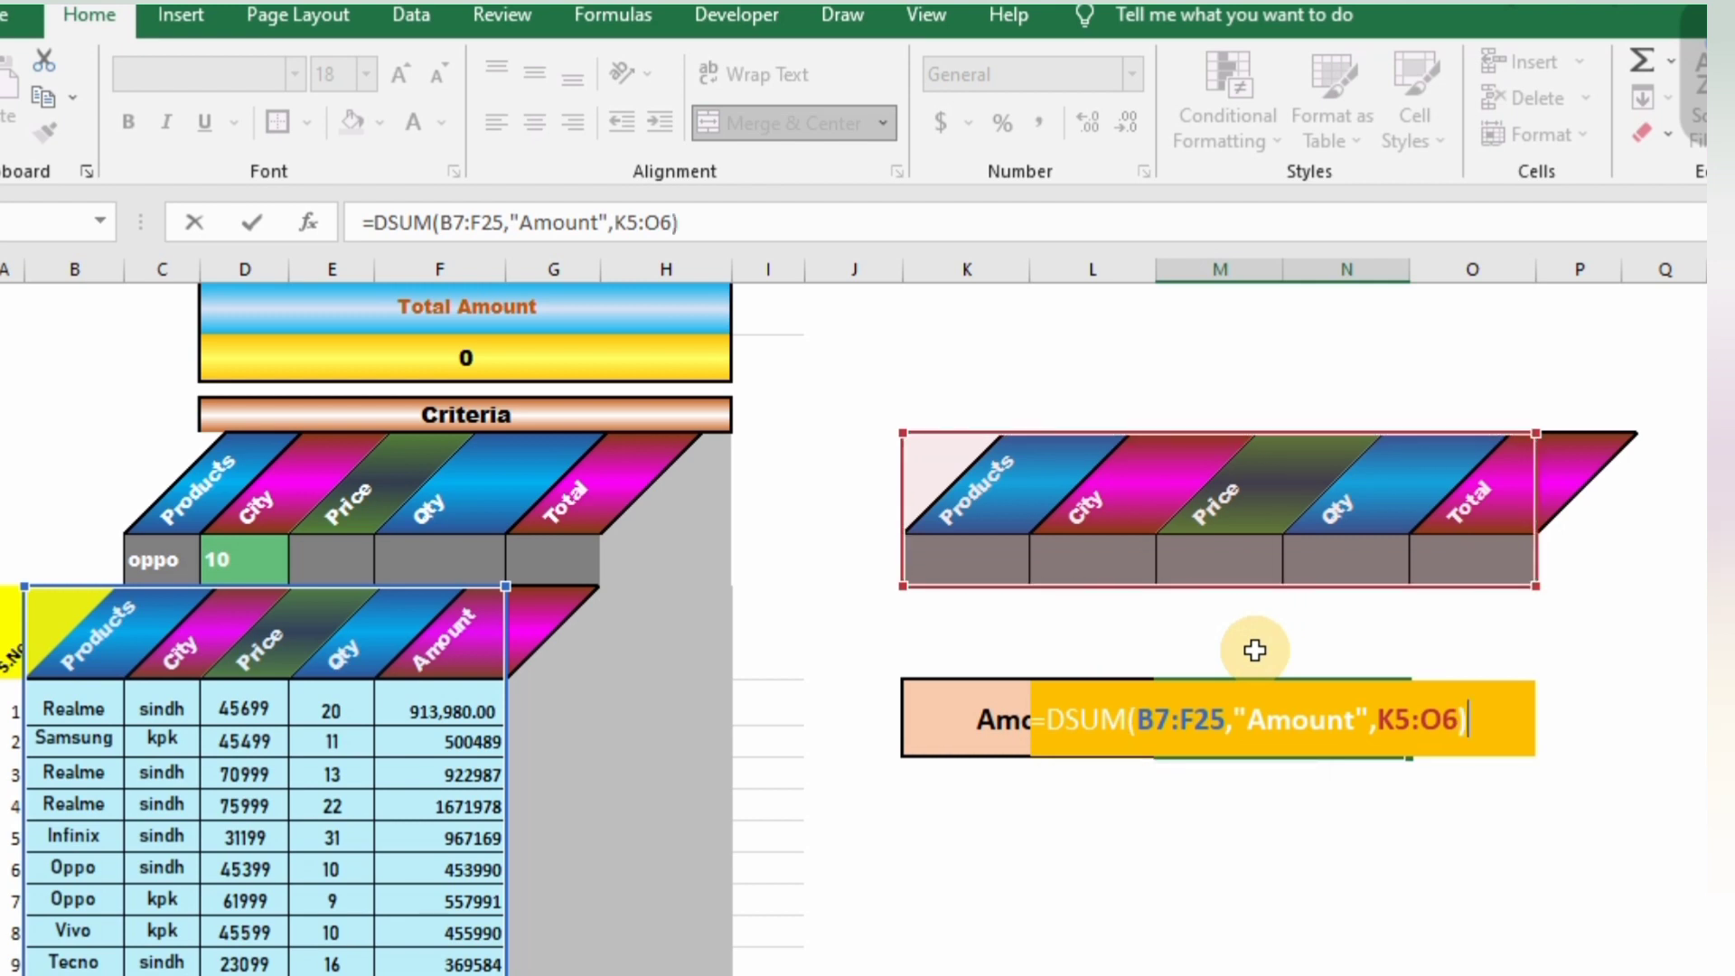
pyautogui.press('Return')
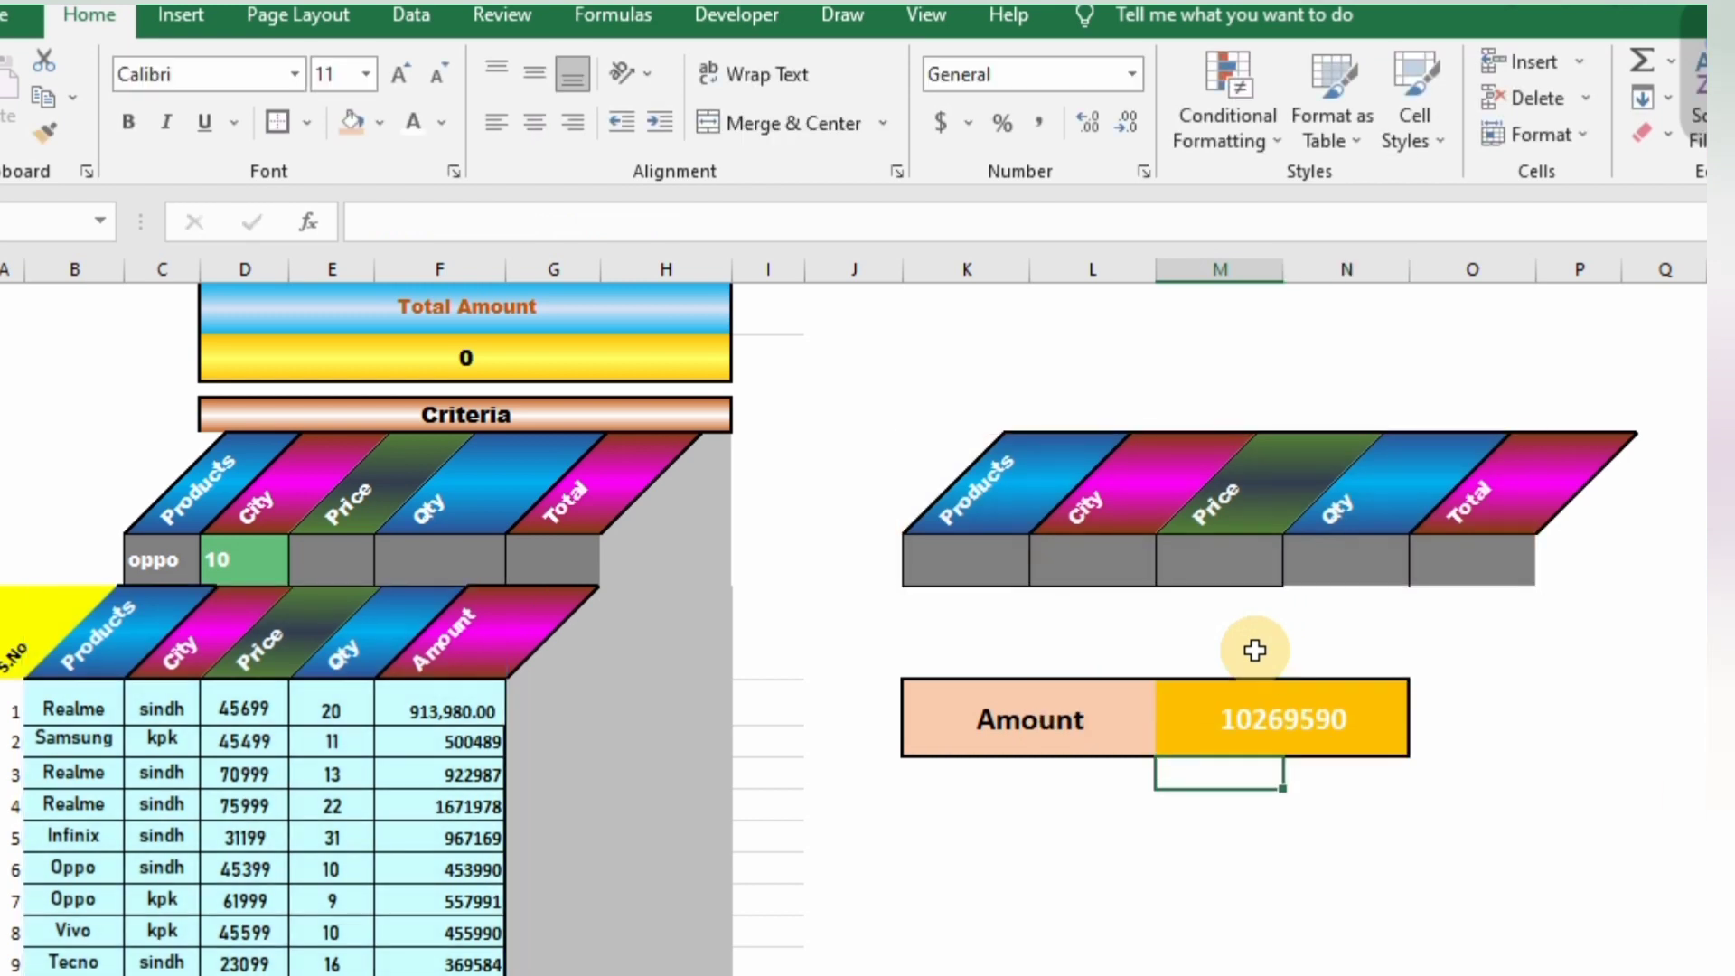
pyautogui.click(1270, 731)
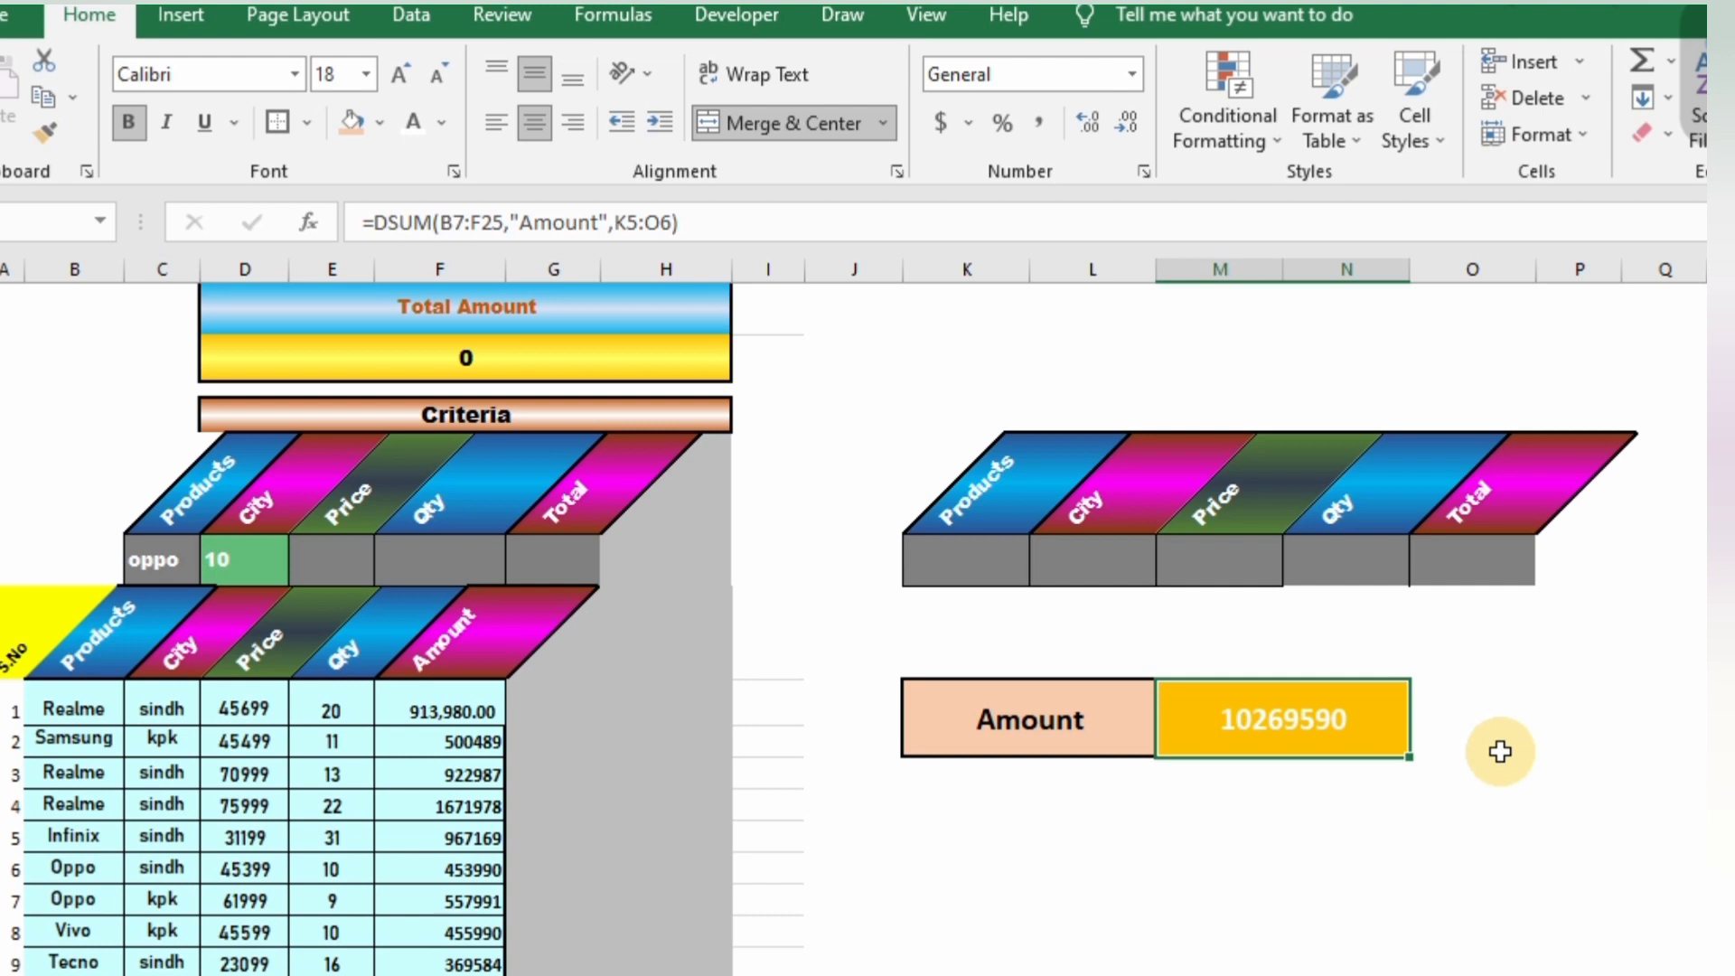
pyautogui.click(1460, 724)
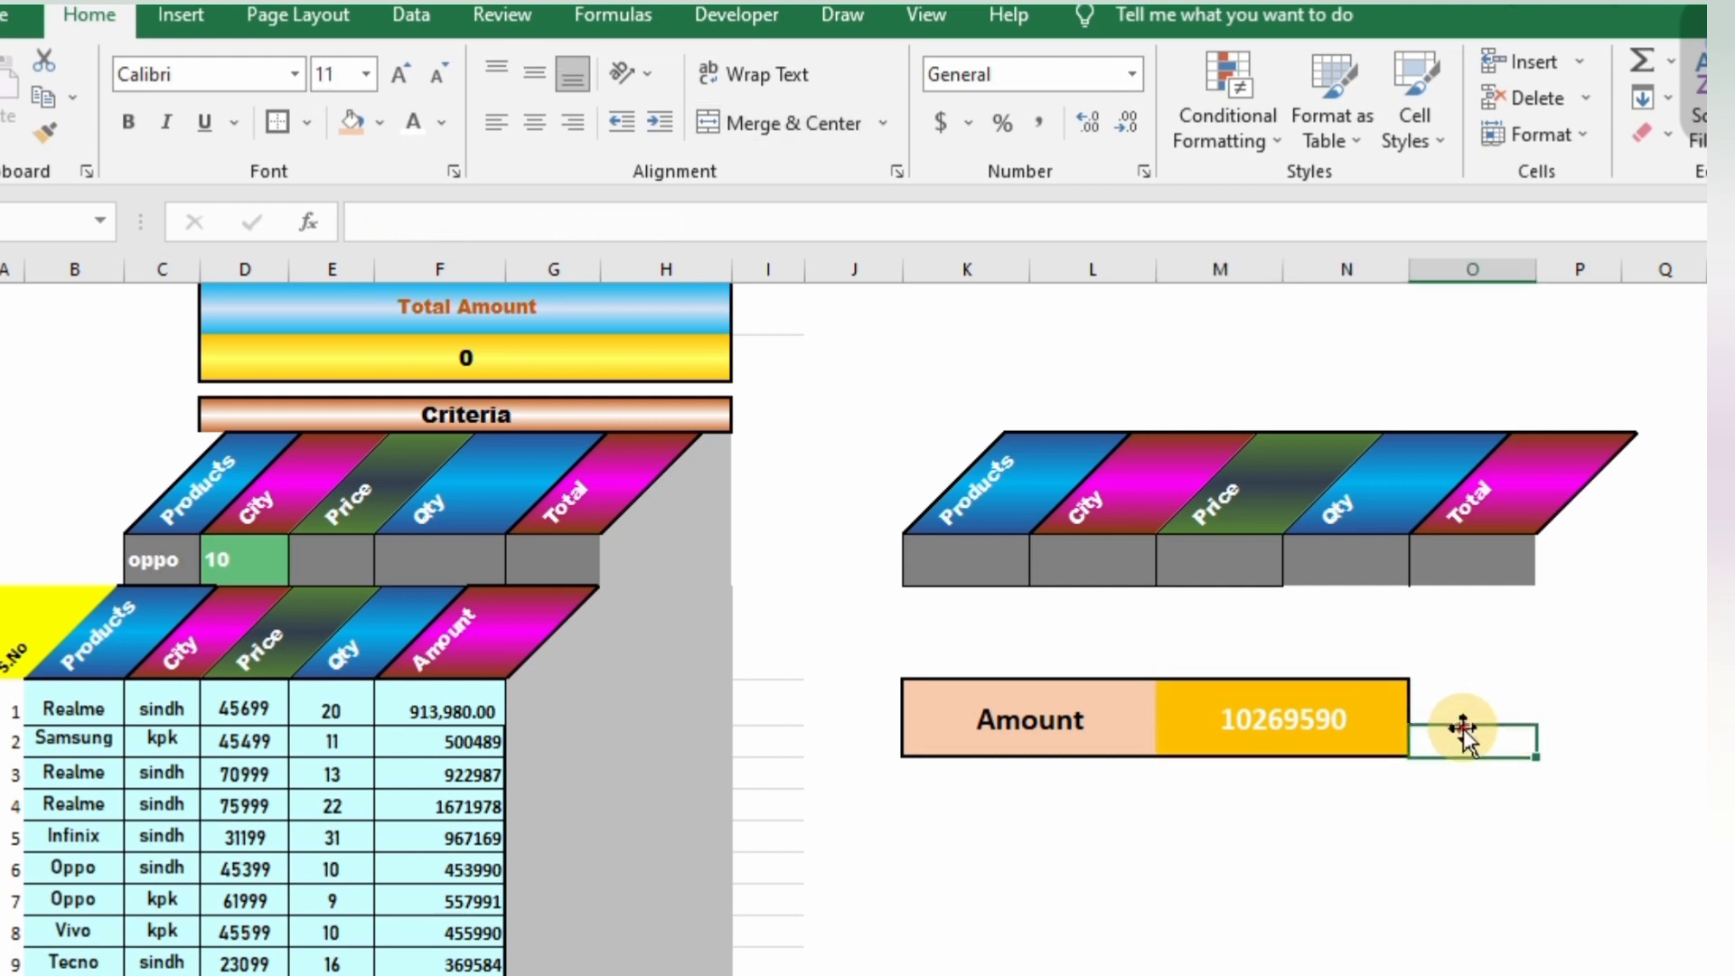
pyautogui.click(1367, 735)
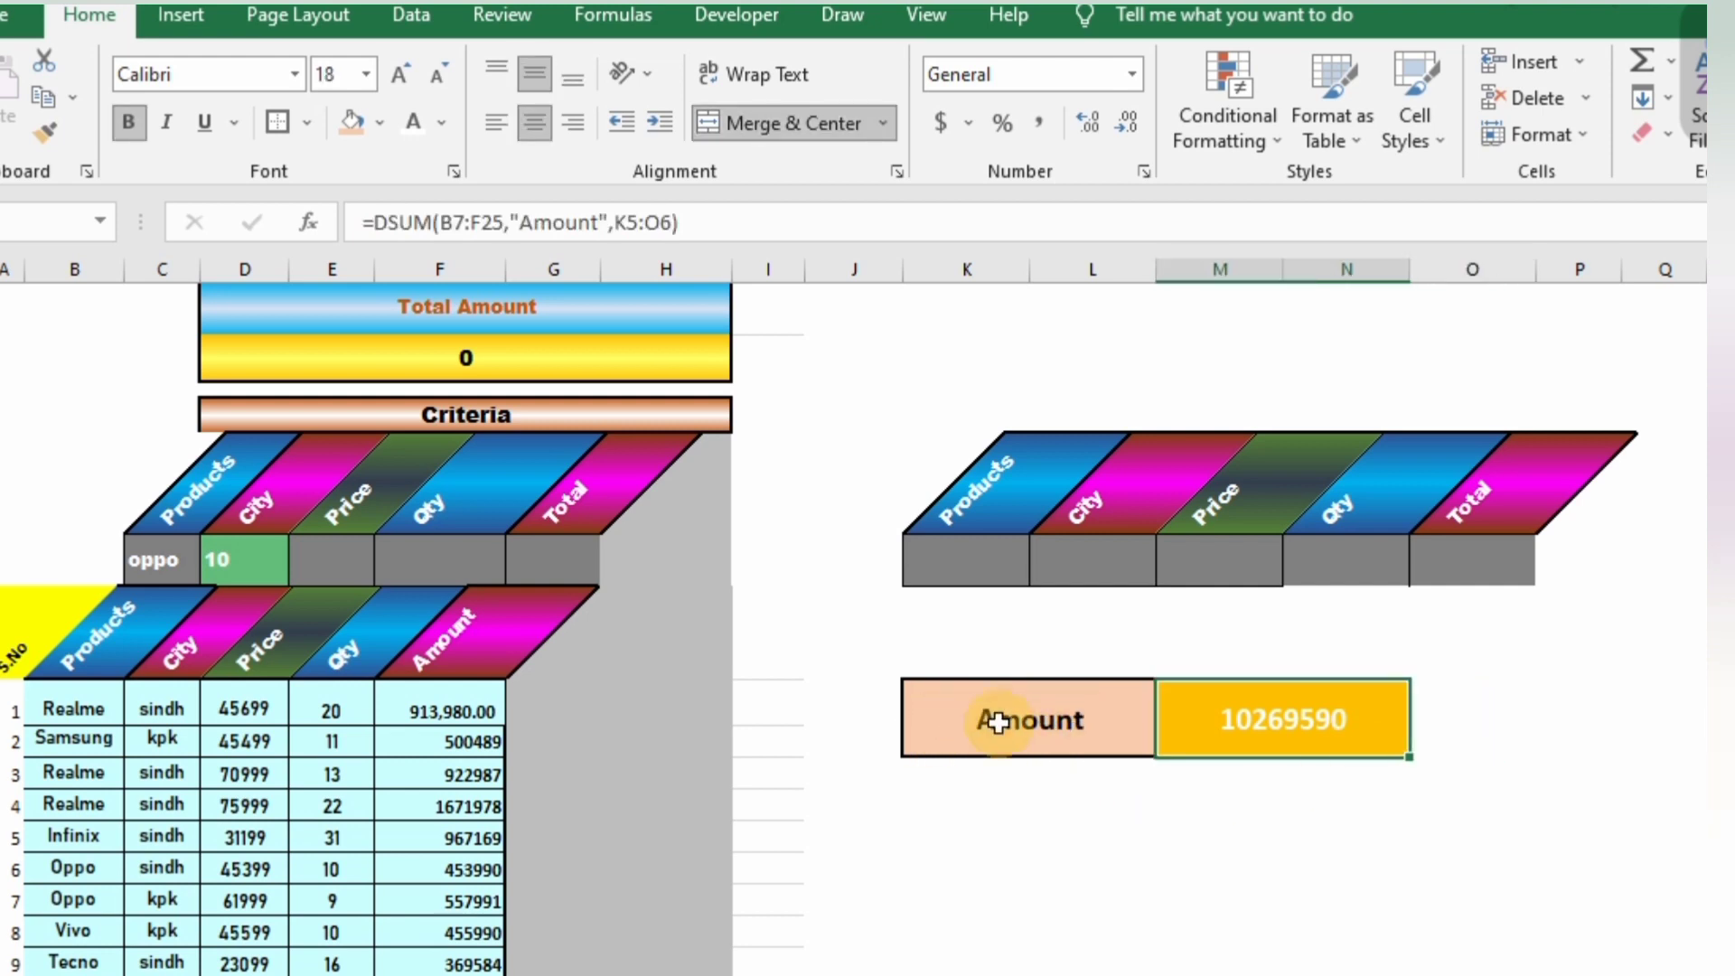
# Step: Enter Realme as the Products criterion in K6 and kpk as the City criterion in L6
pyautogui.click(963, 563)
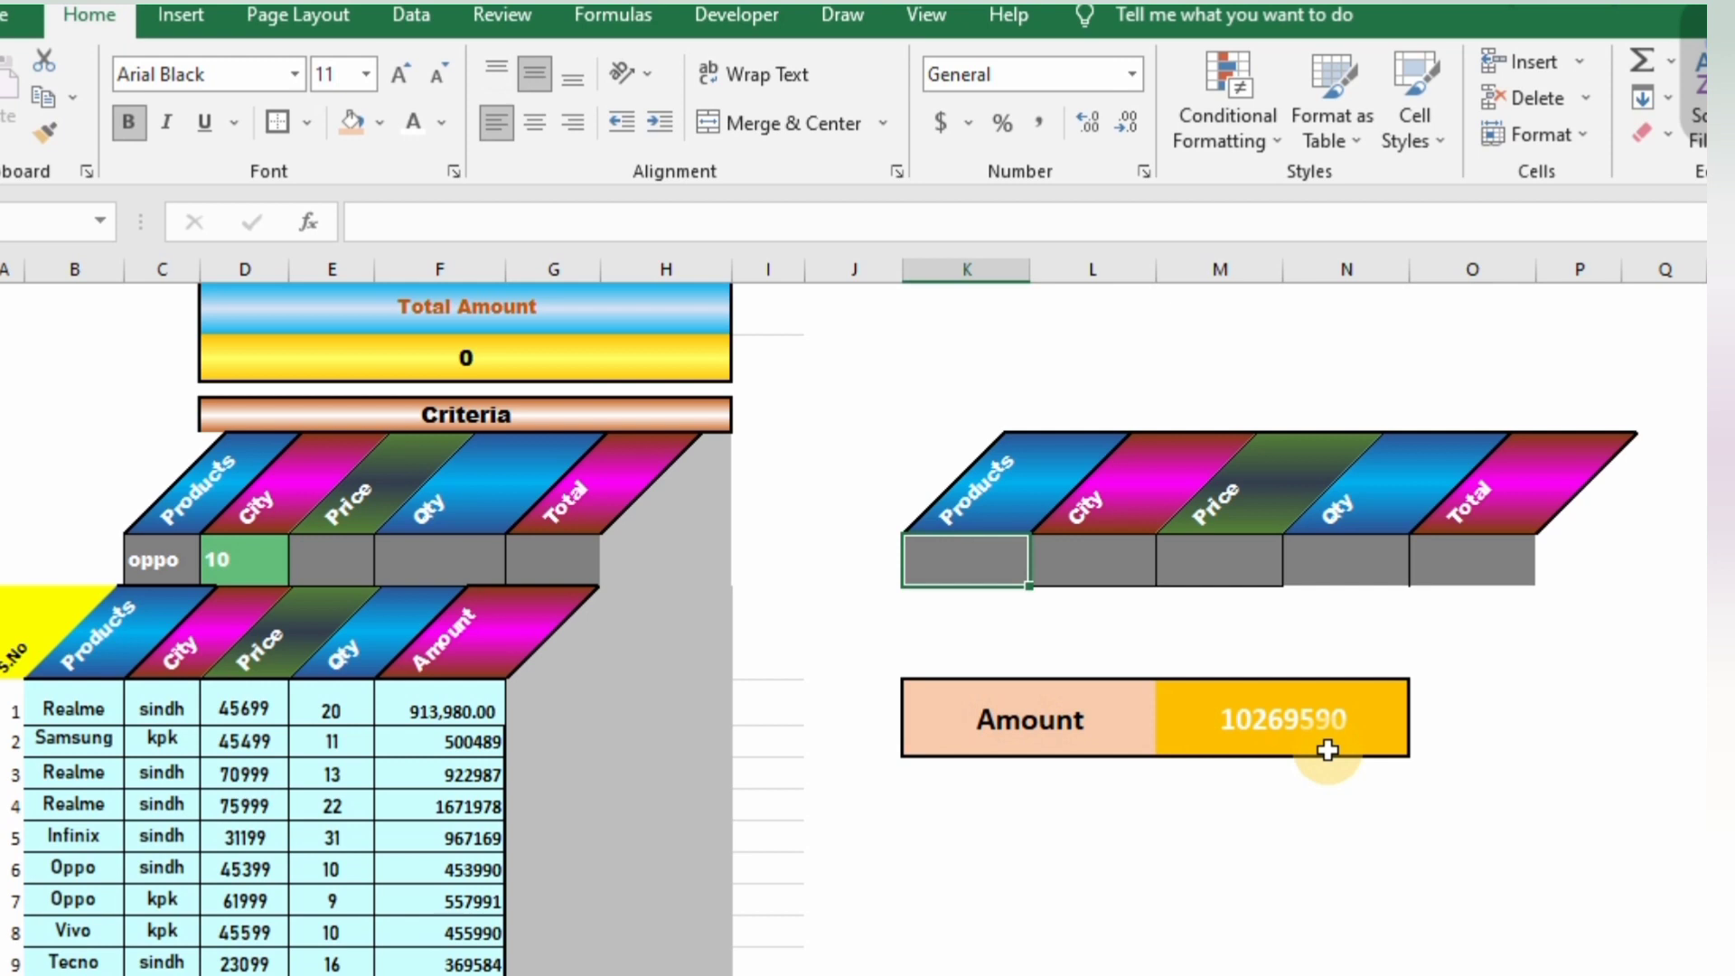
pyautogui.write('Re')
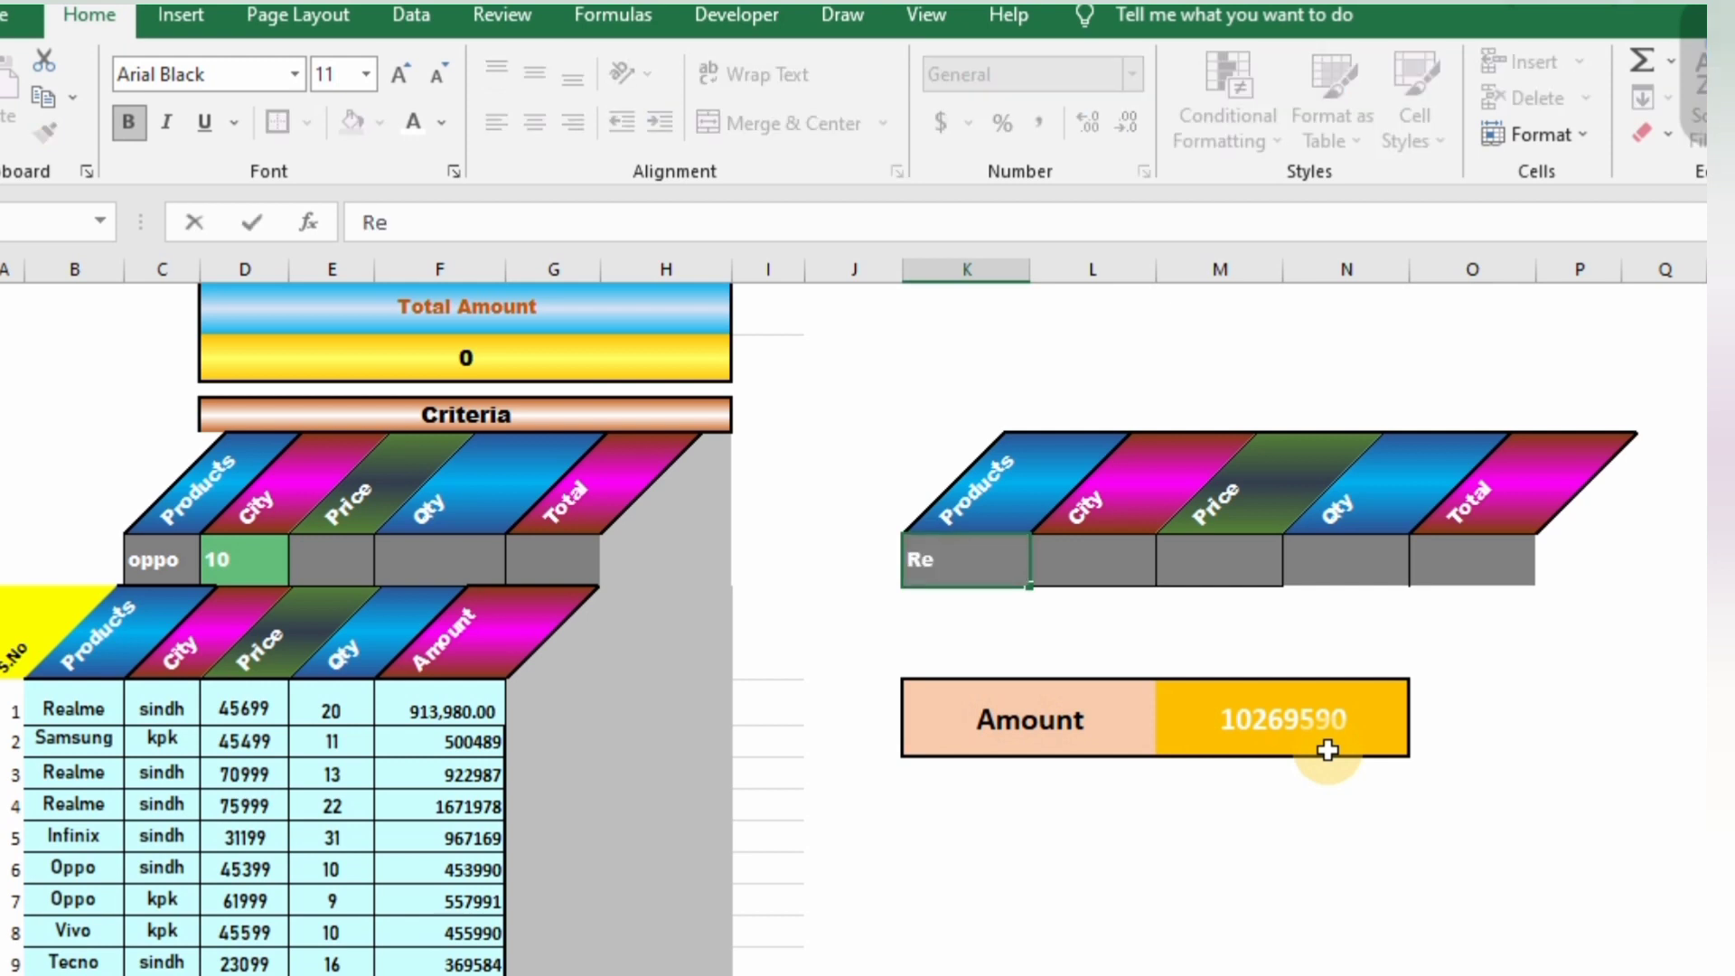
pyautogui.write('alme')
pyautogui.press('Return')
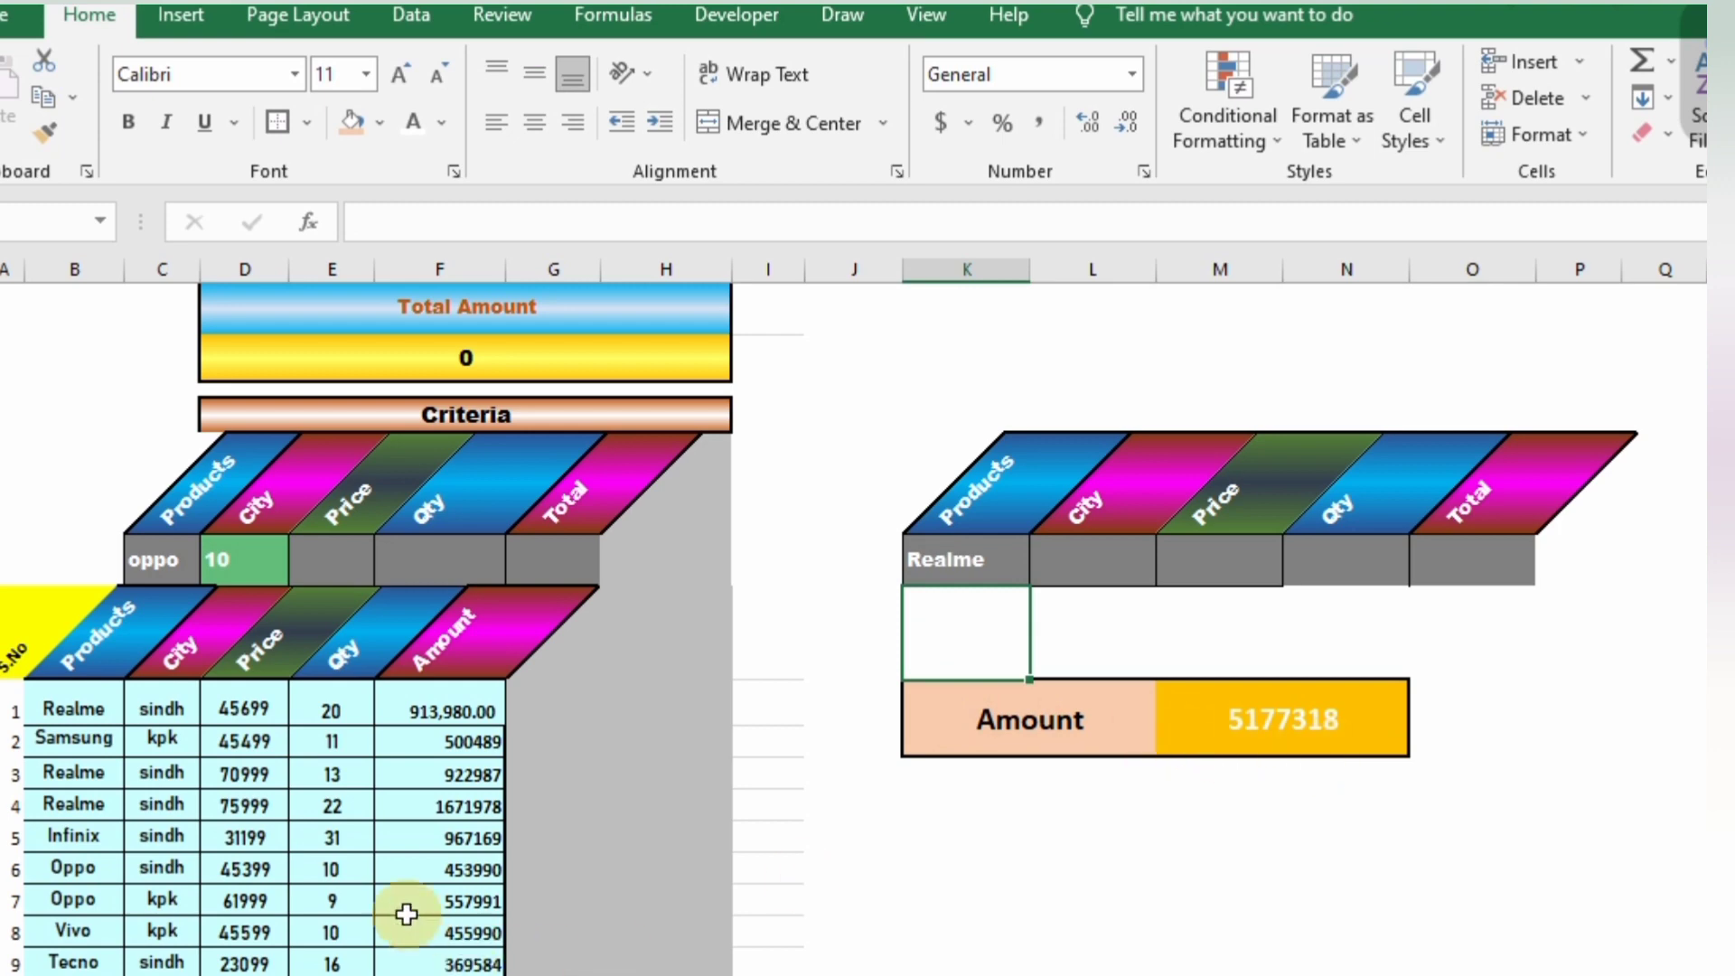
pyautogui.scroll(-2, 362, 868)
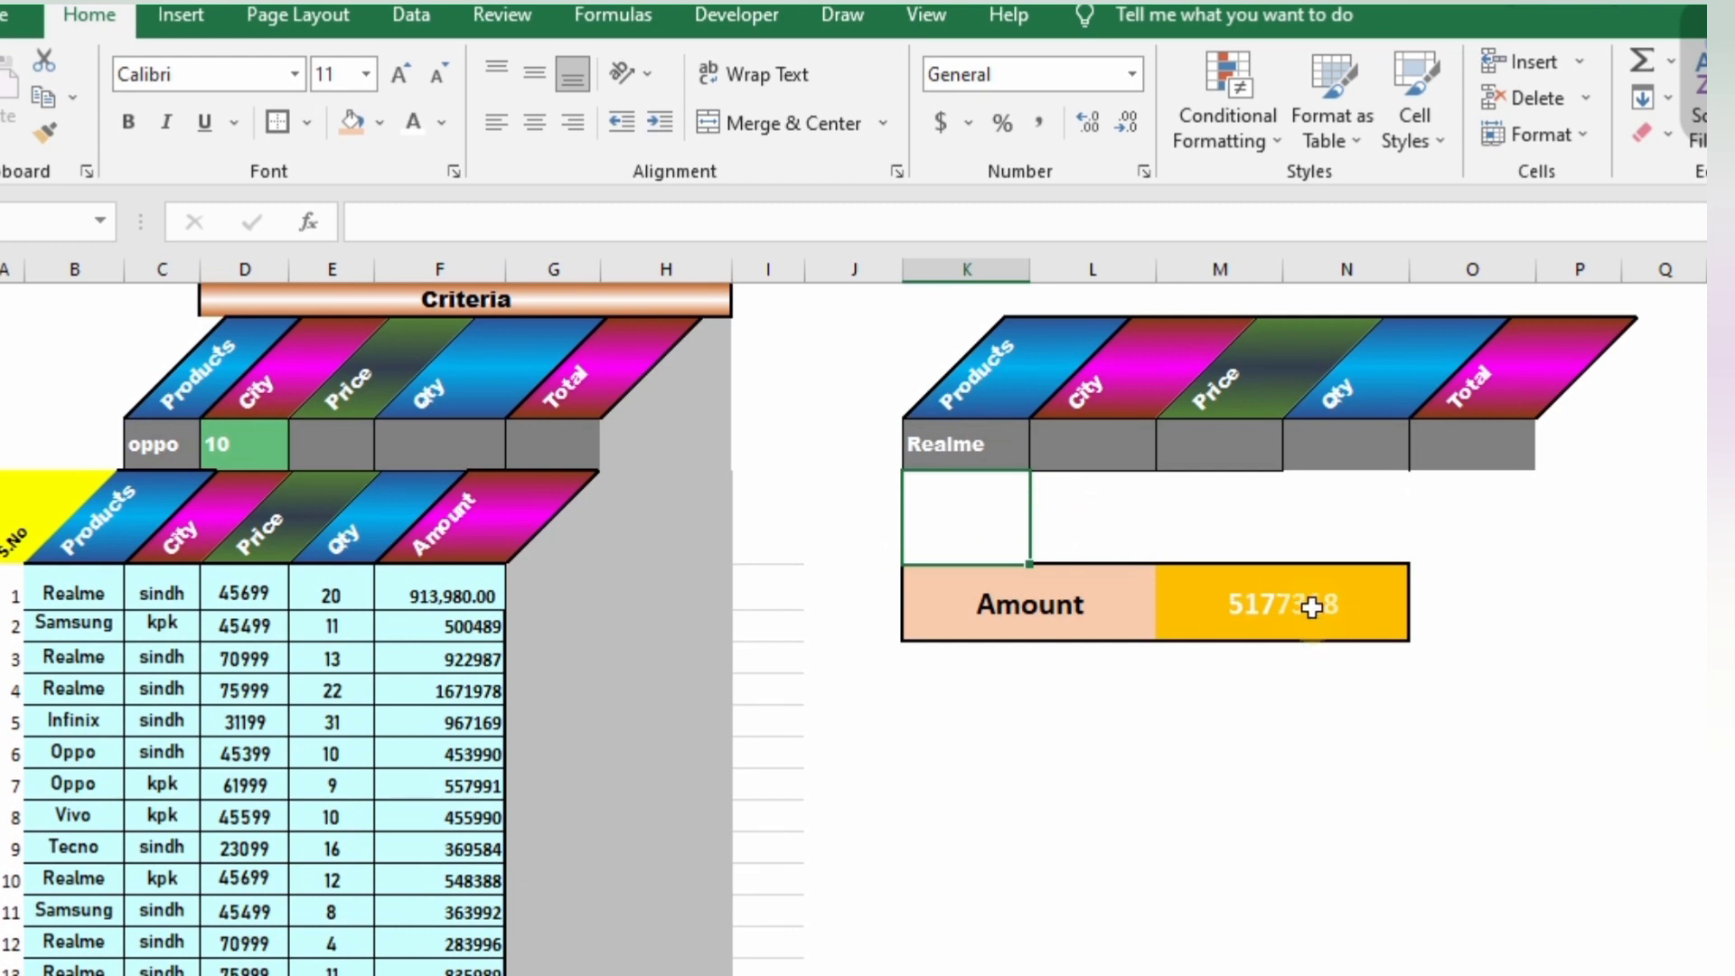
pyautogui.click(1076, 448)
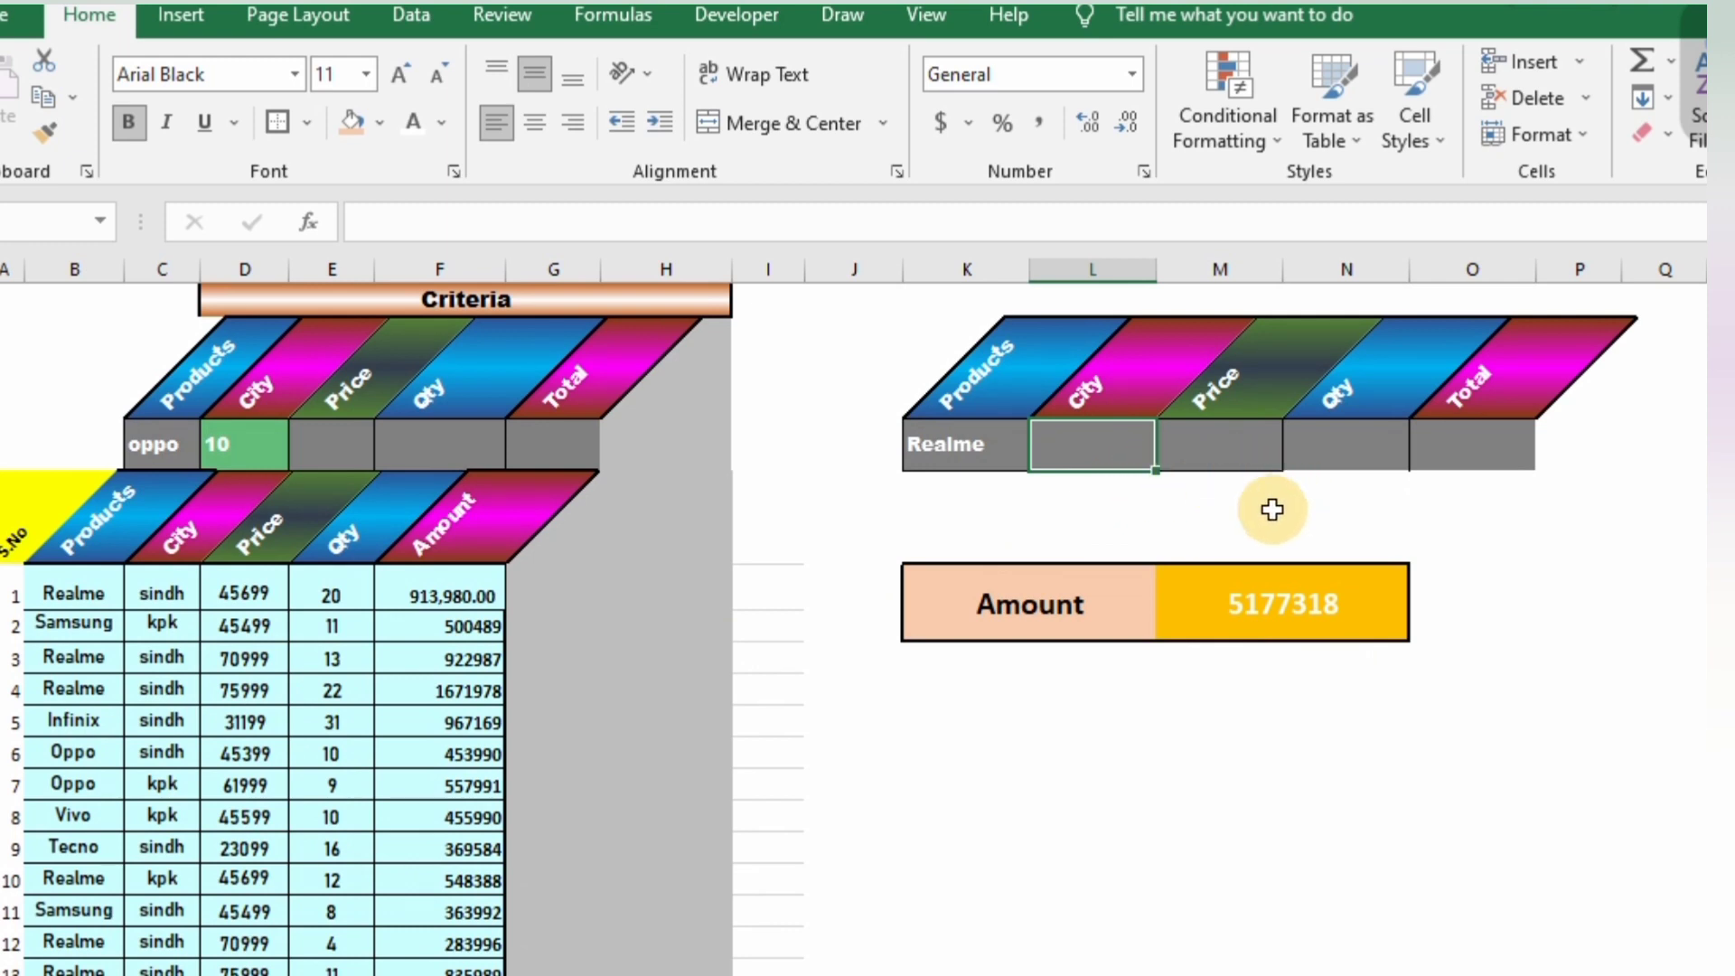
pyautogui.write('kpk')
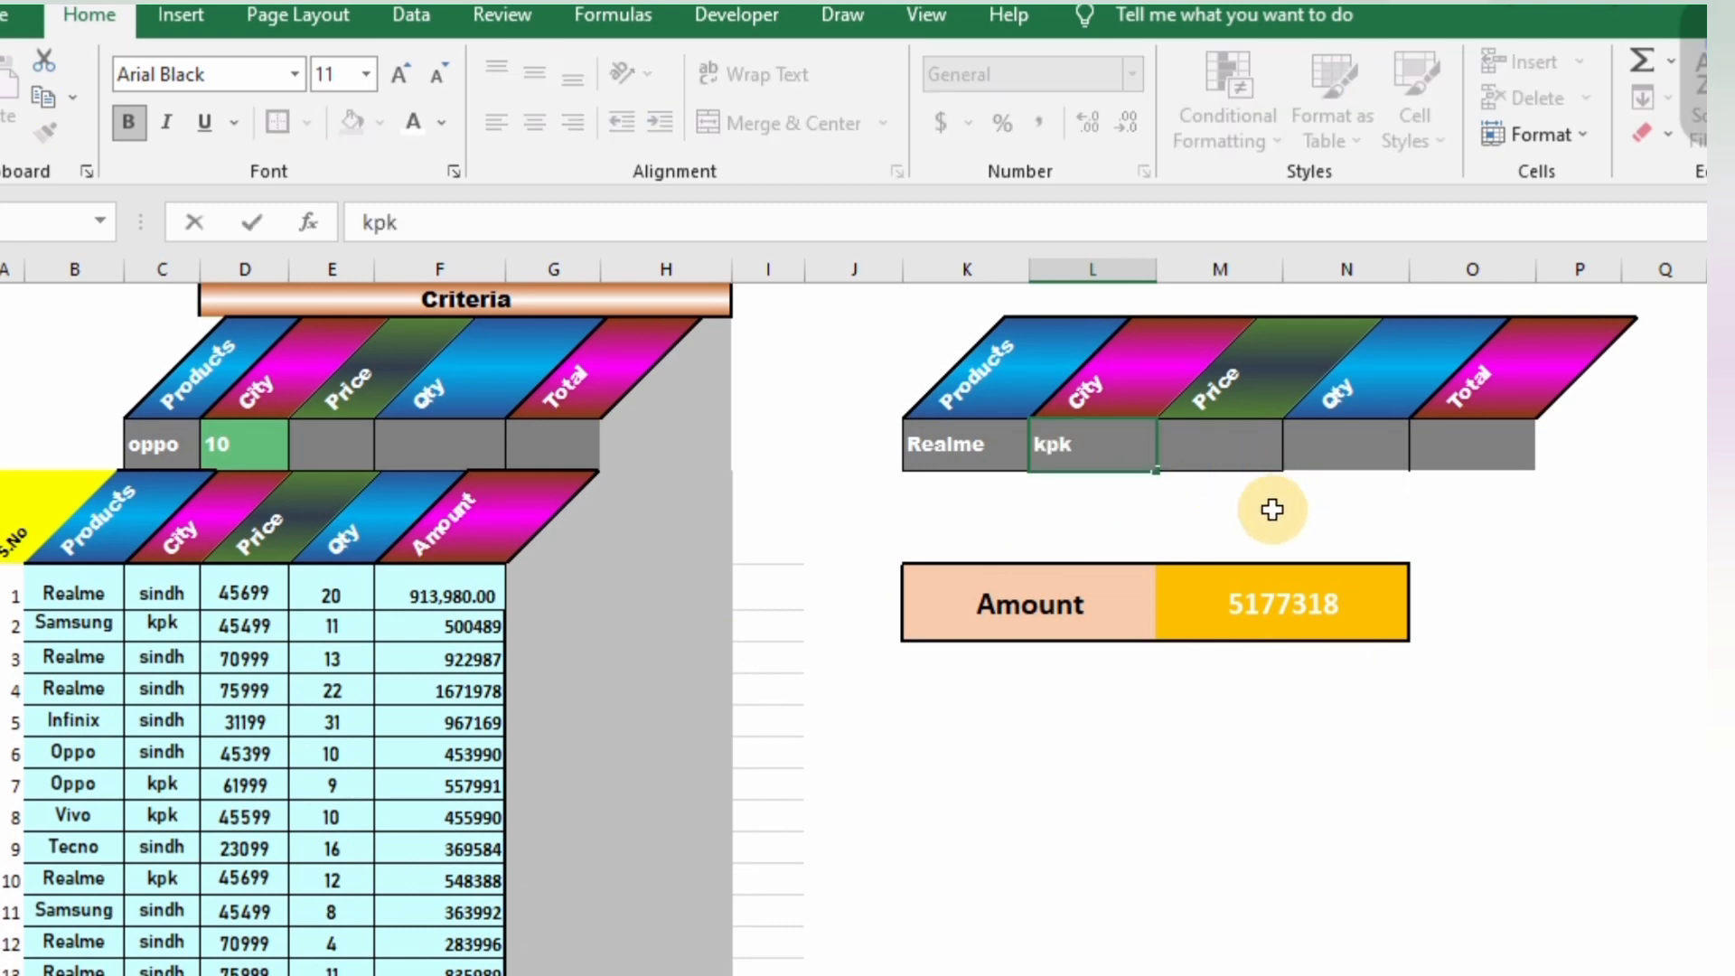
pyautogui.press('Return')
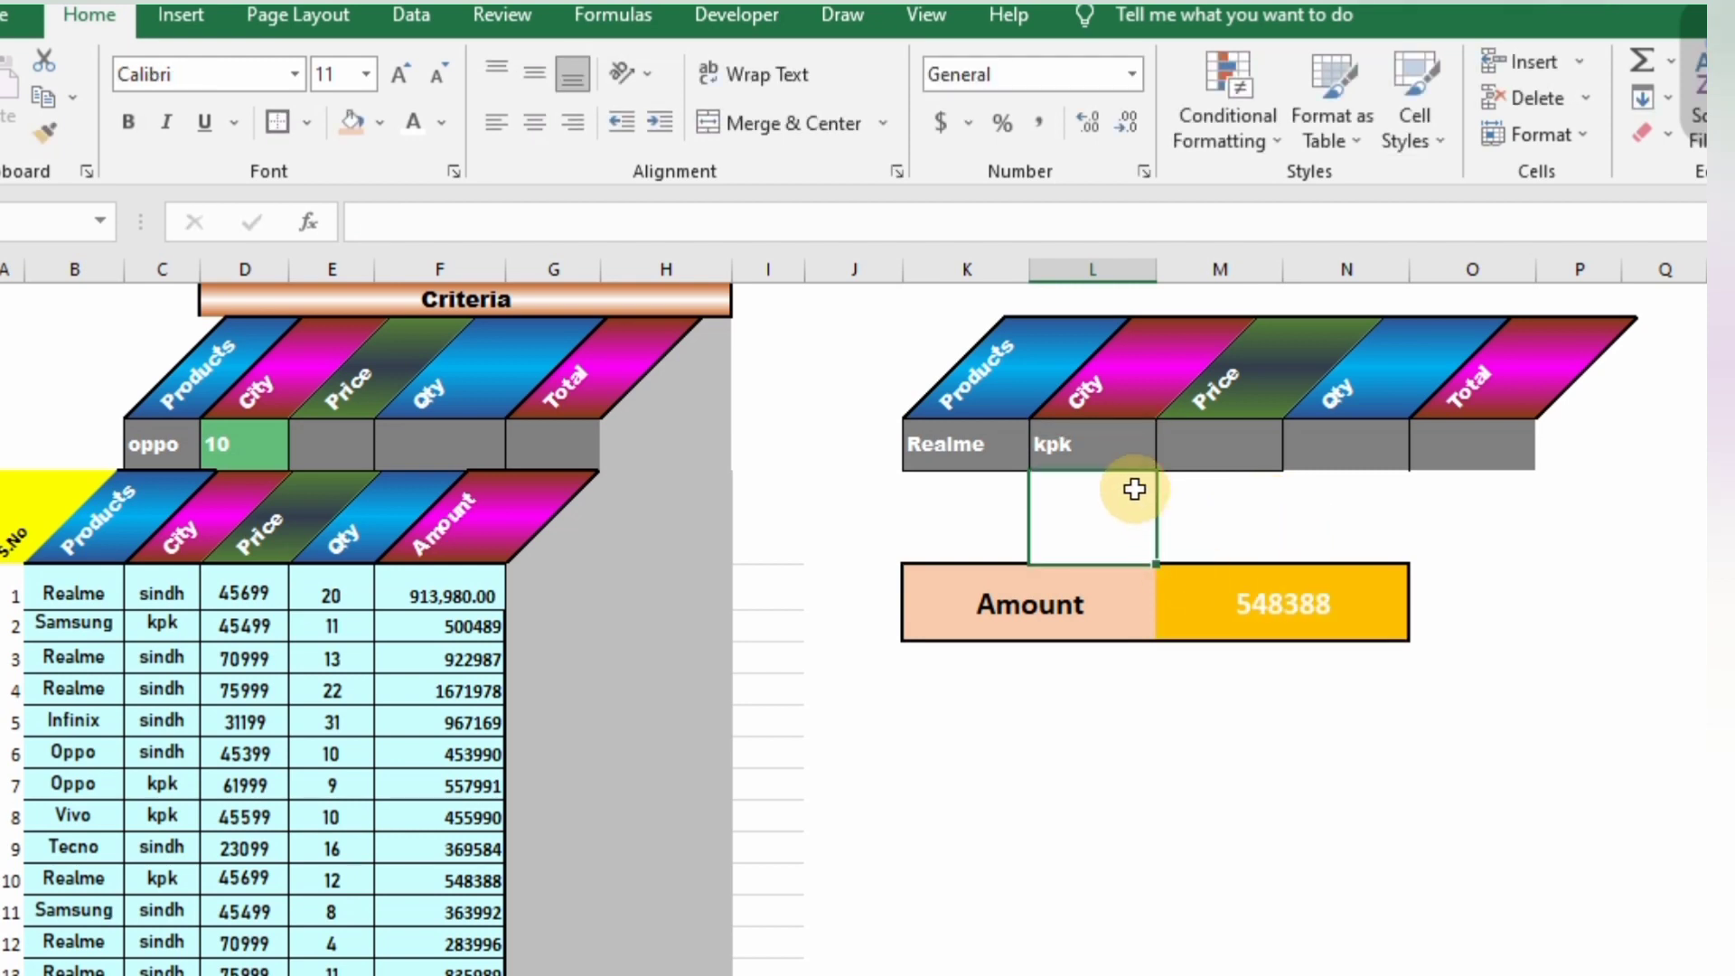
# Step: Change the City criterion in L6 to Sindh and check the Amount formula's result
pyautogui.click(1111, 445)
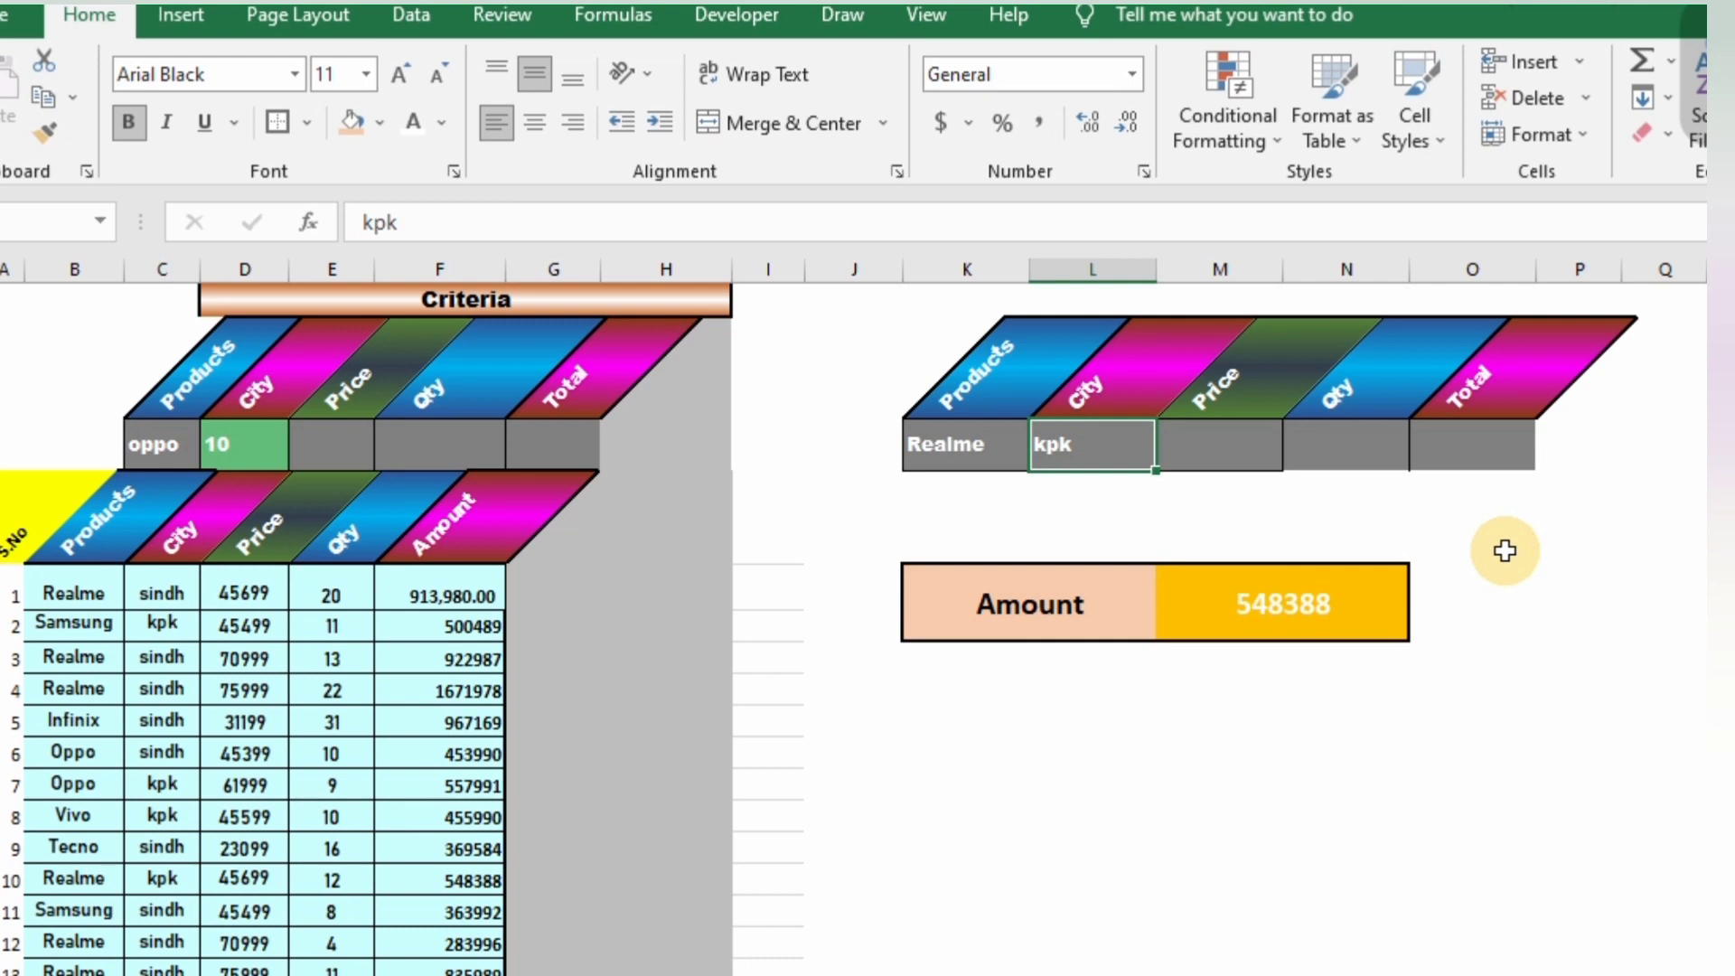
pyautogui.write('Sindh')
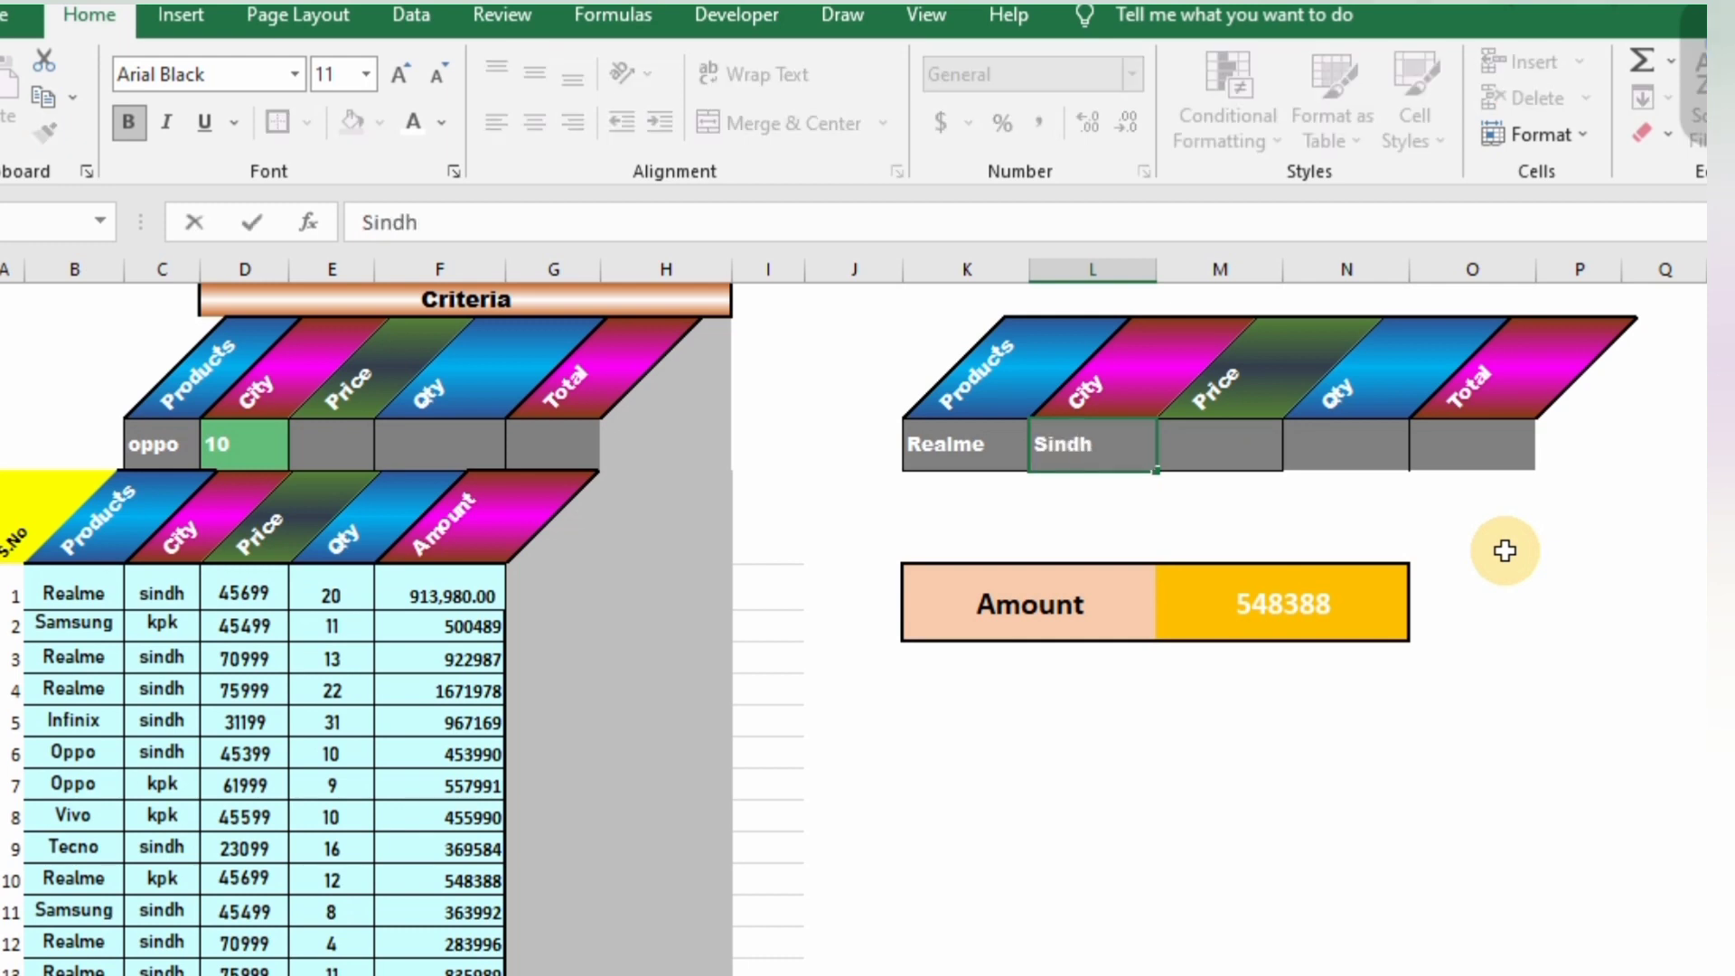
pyautogui.press('Return')
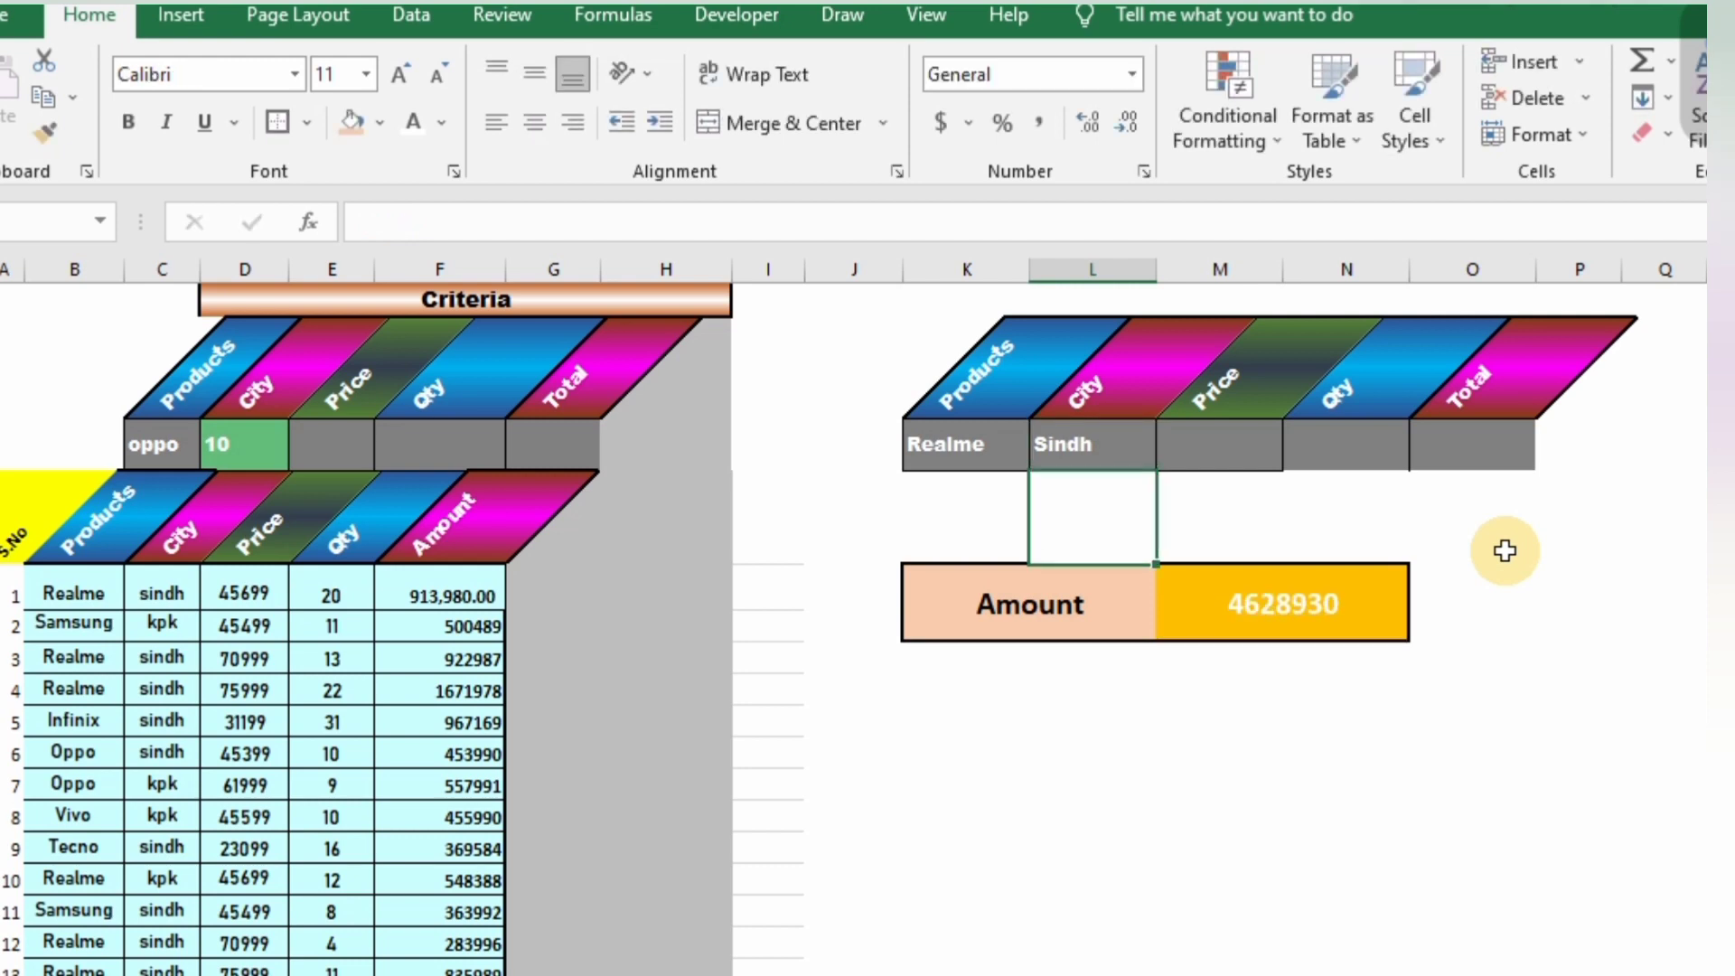
pyautogui.click(1270, 617)
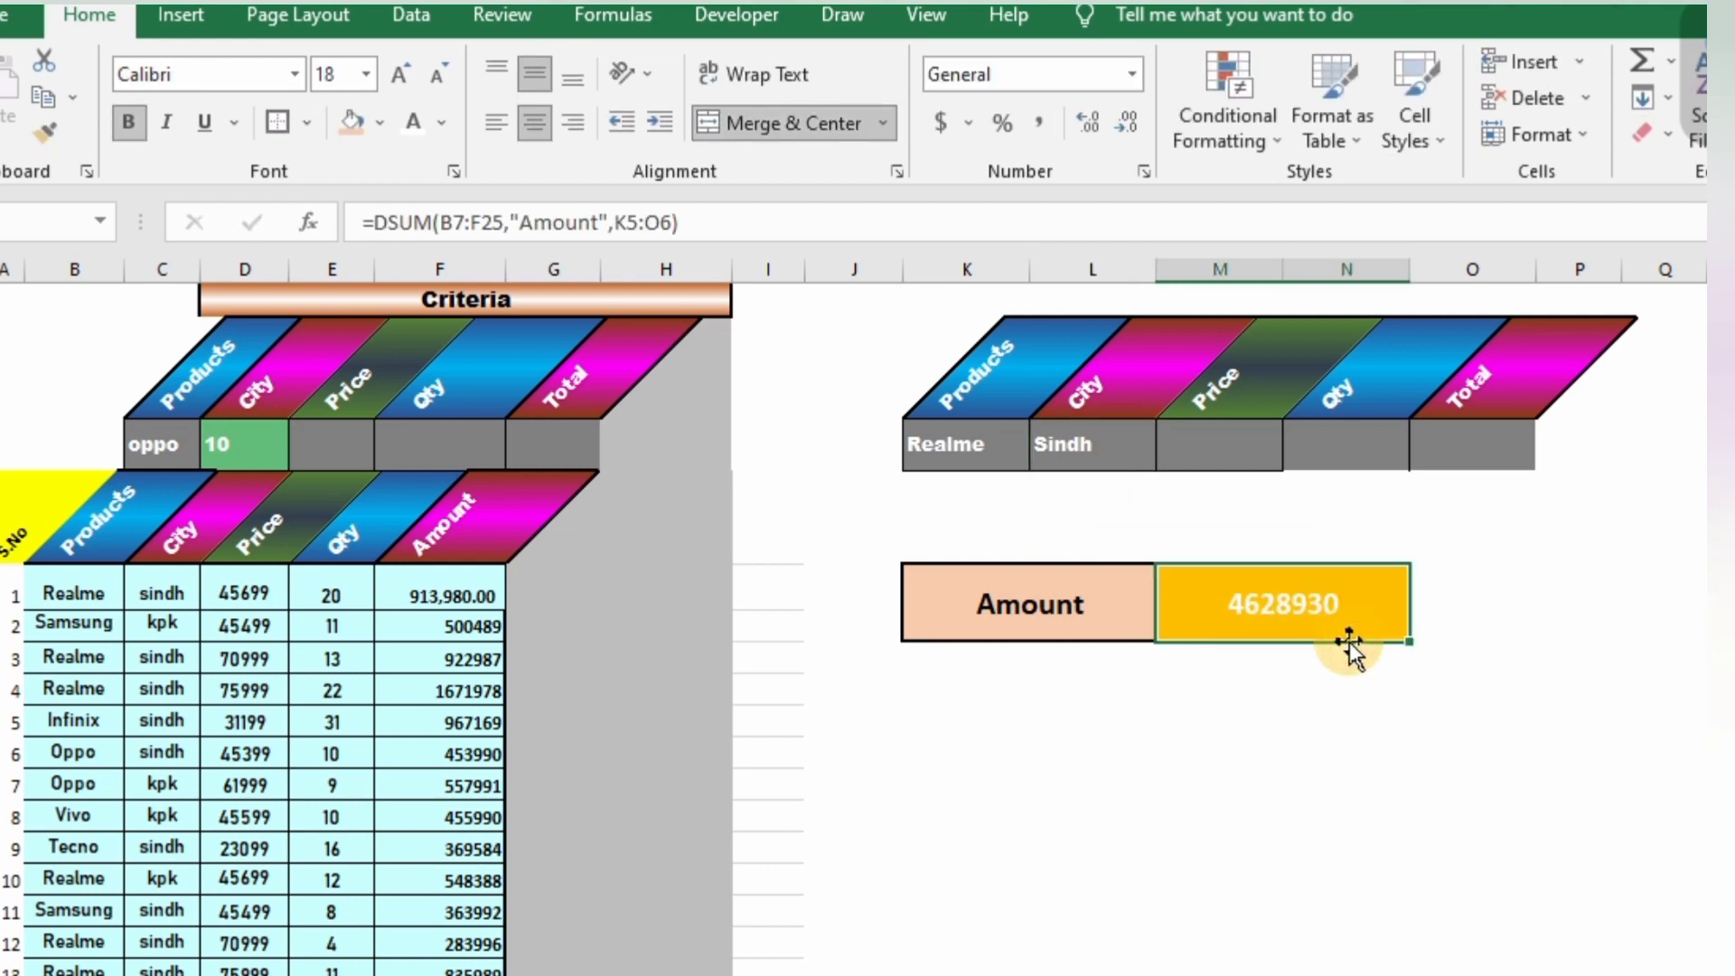
pyautogui.click(1212, 442)
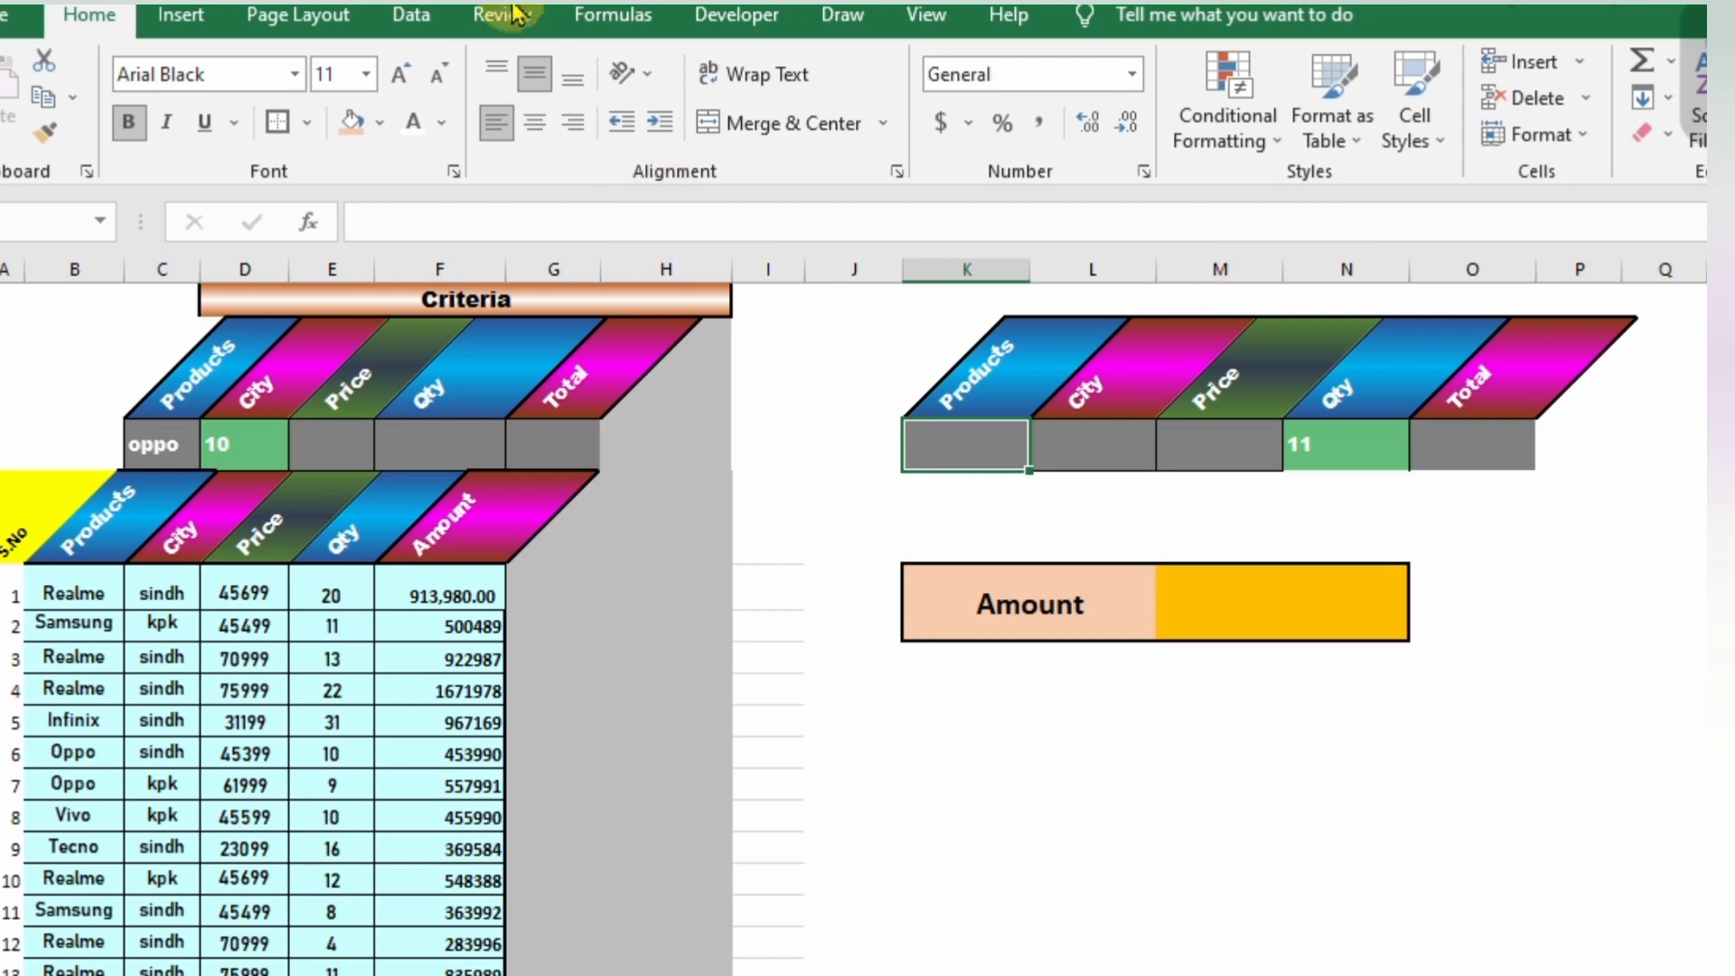
# Step: Add list data validation to Products criteria cell K6 with the source =$B$8:$B$25
pyautogui.click(417, 16)
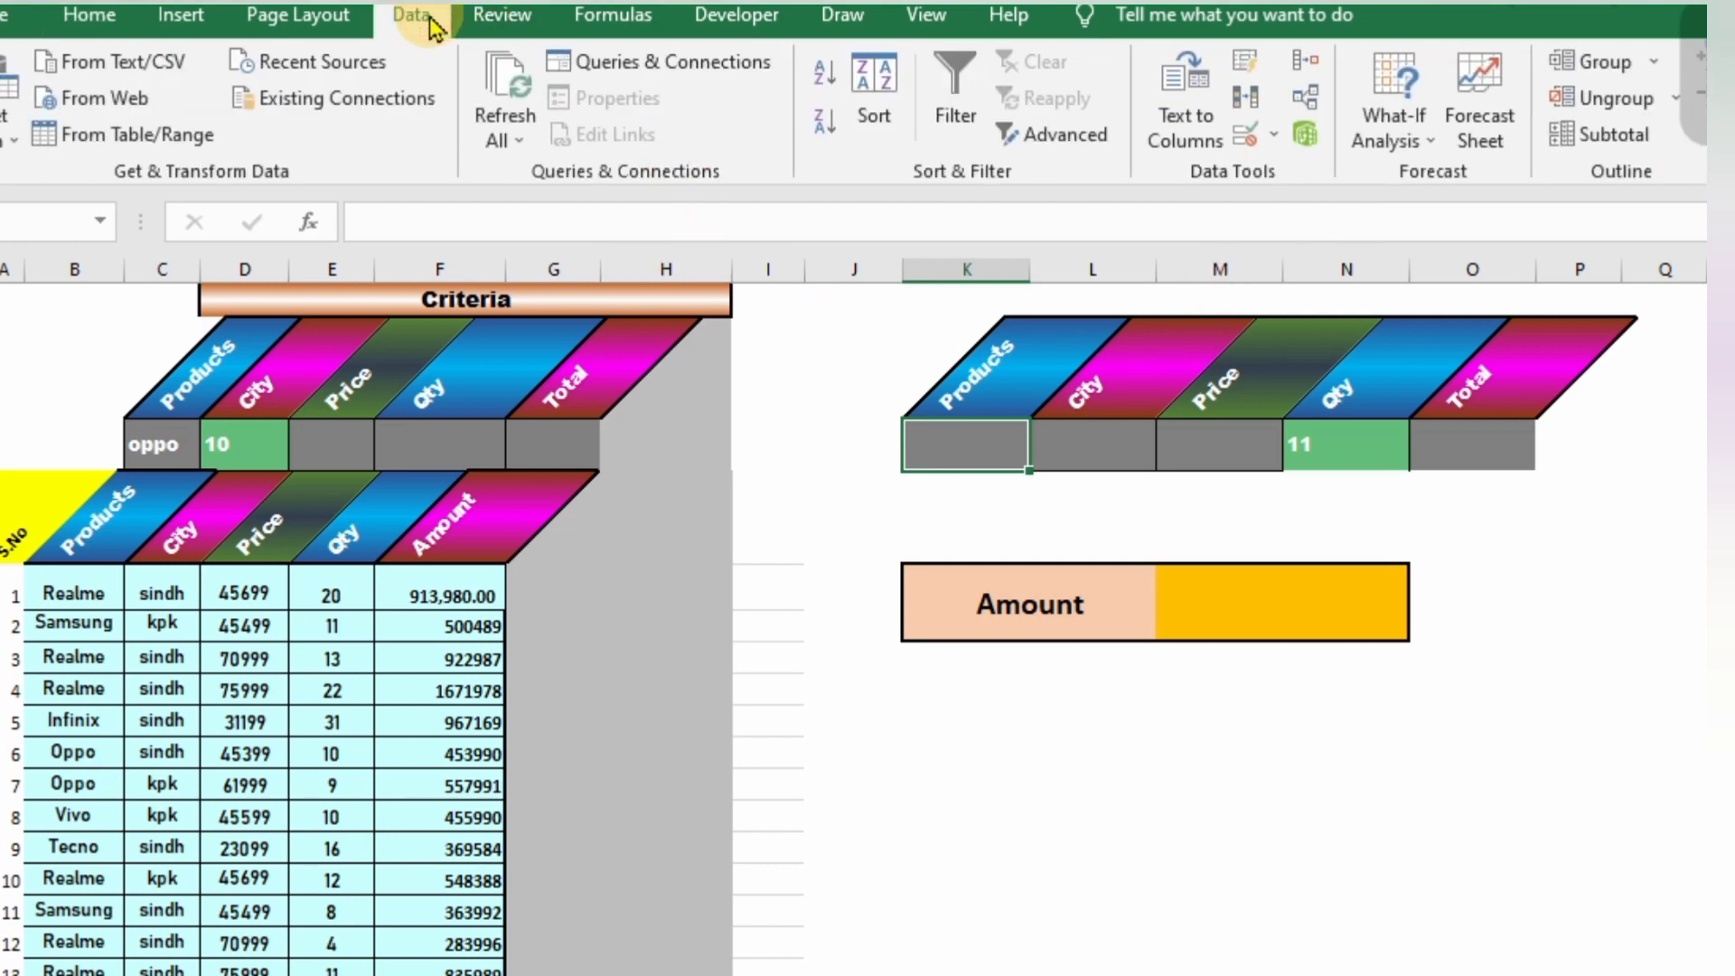
pyautogui.click(1271, 136)
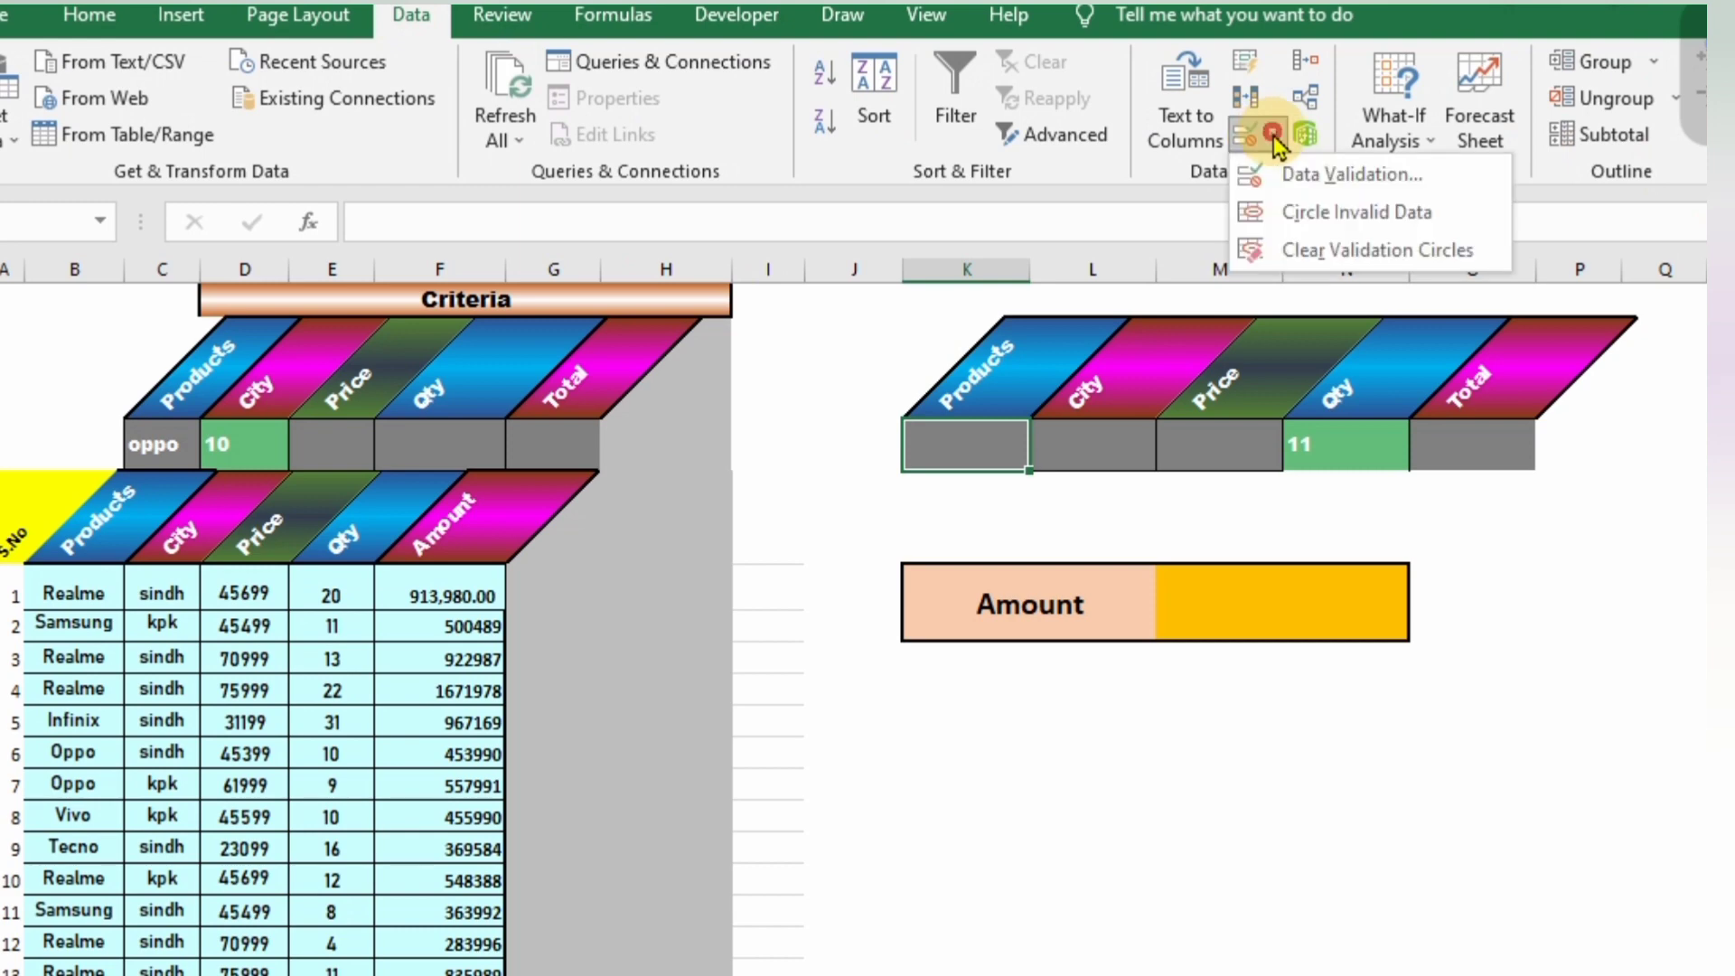
pyautogui.click(1320, 176)
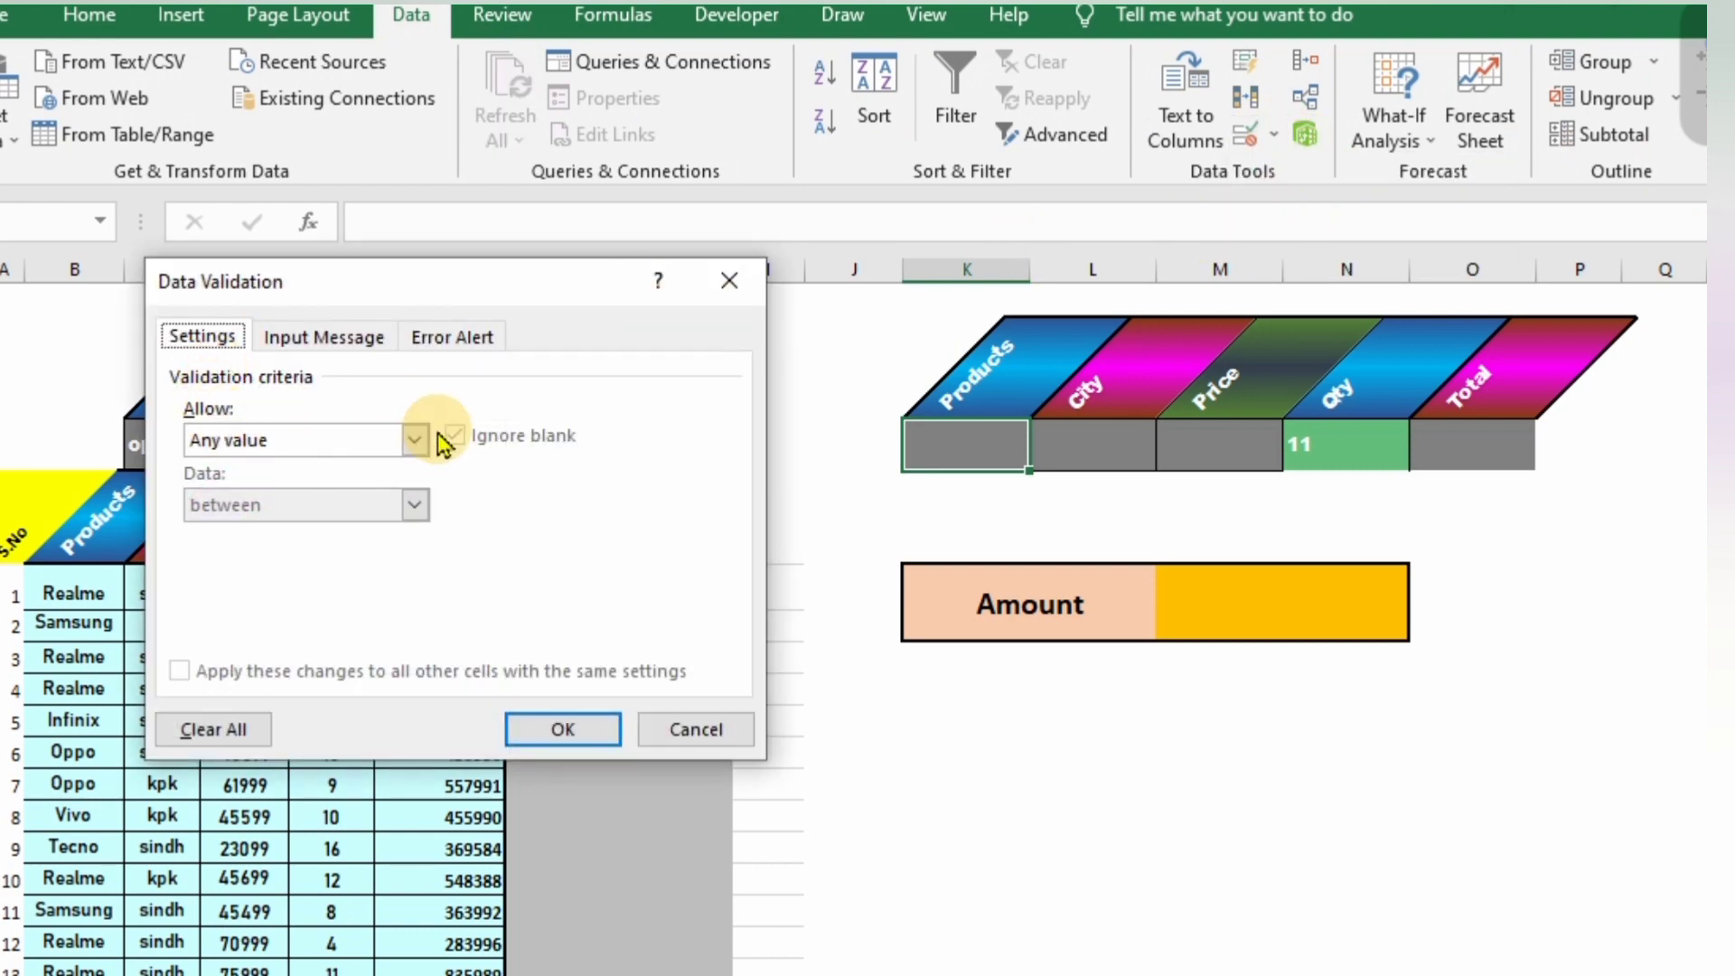
pyautogui.click(414, 440)
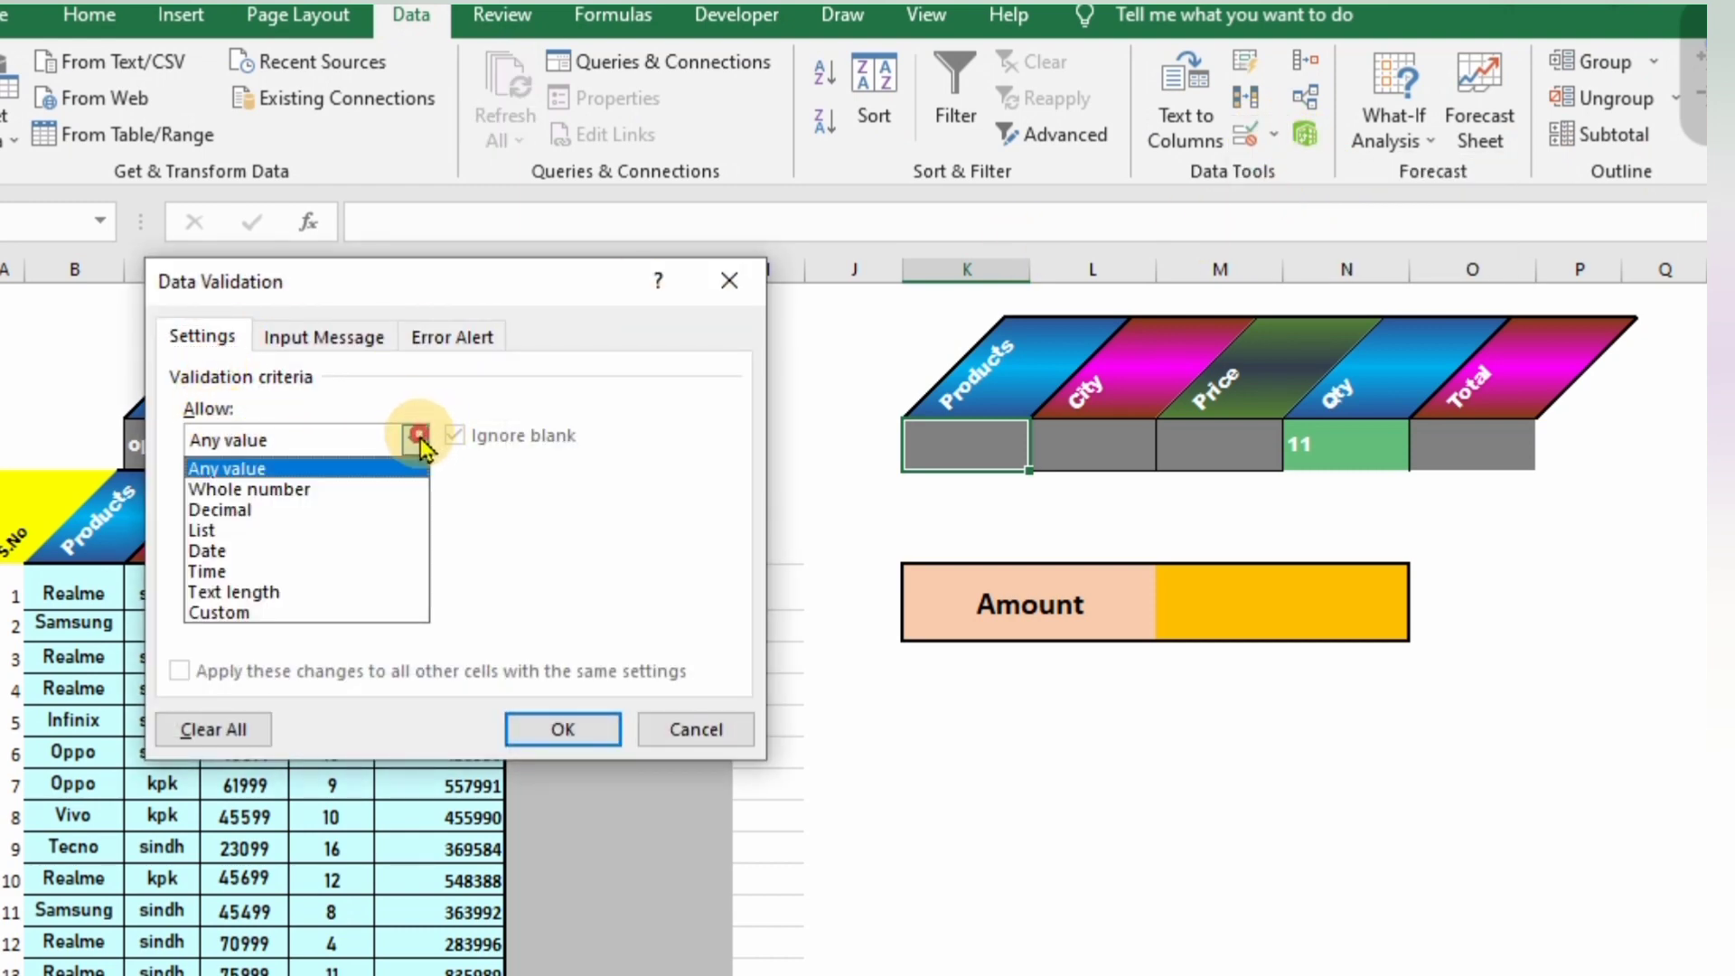
pyautogui.click(237, 531)
pyautogui.click(600, 565)
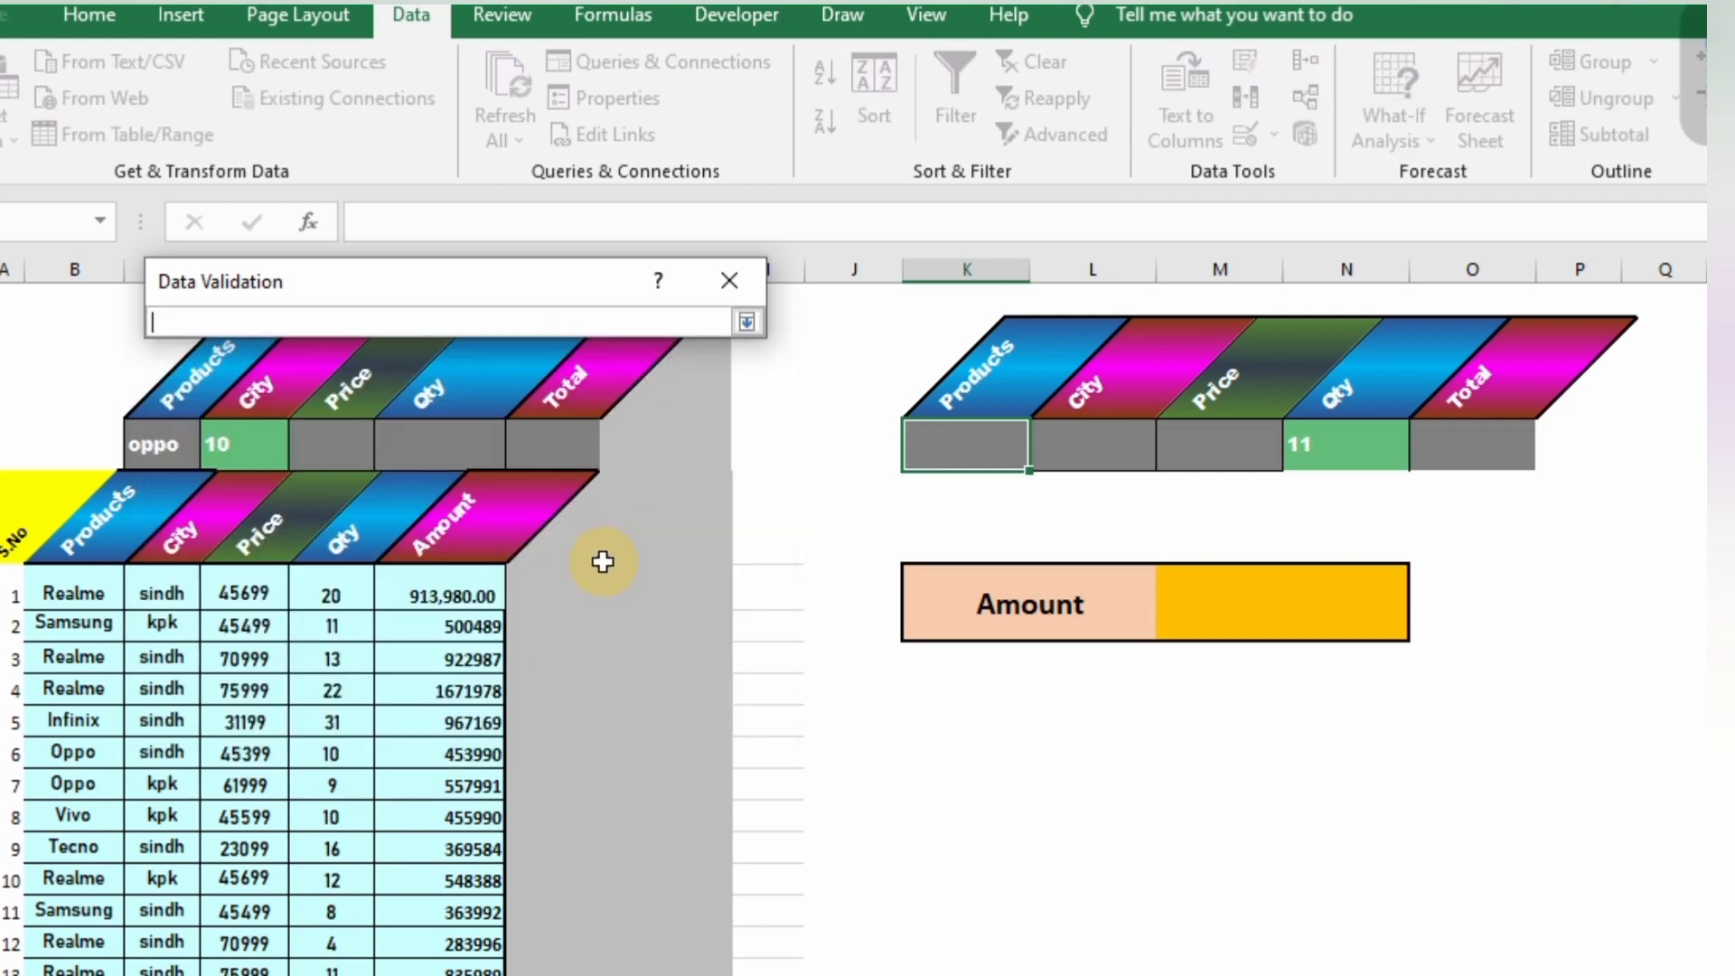
pyautogui.moveTo(72, 594); pyautogui.dragTo(129, 857)
pyautogui.click(750, 322)
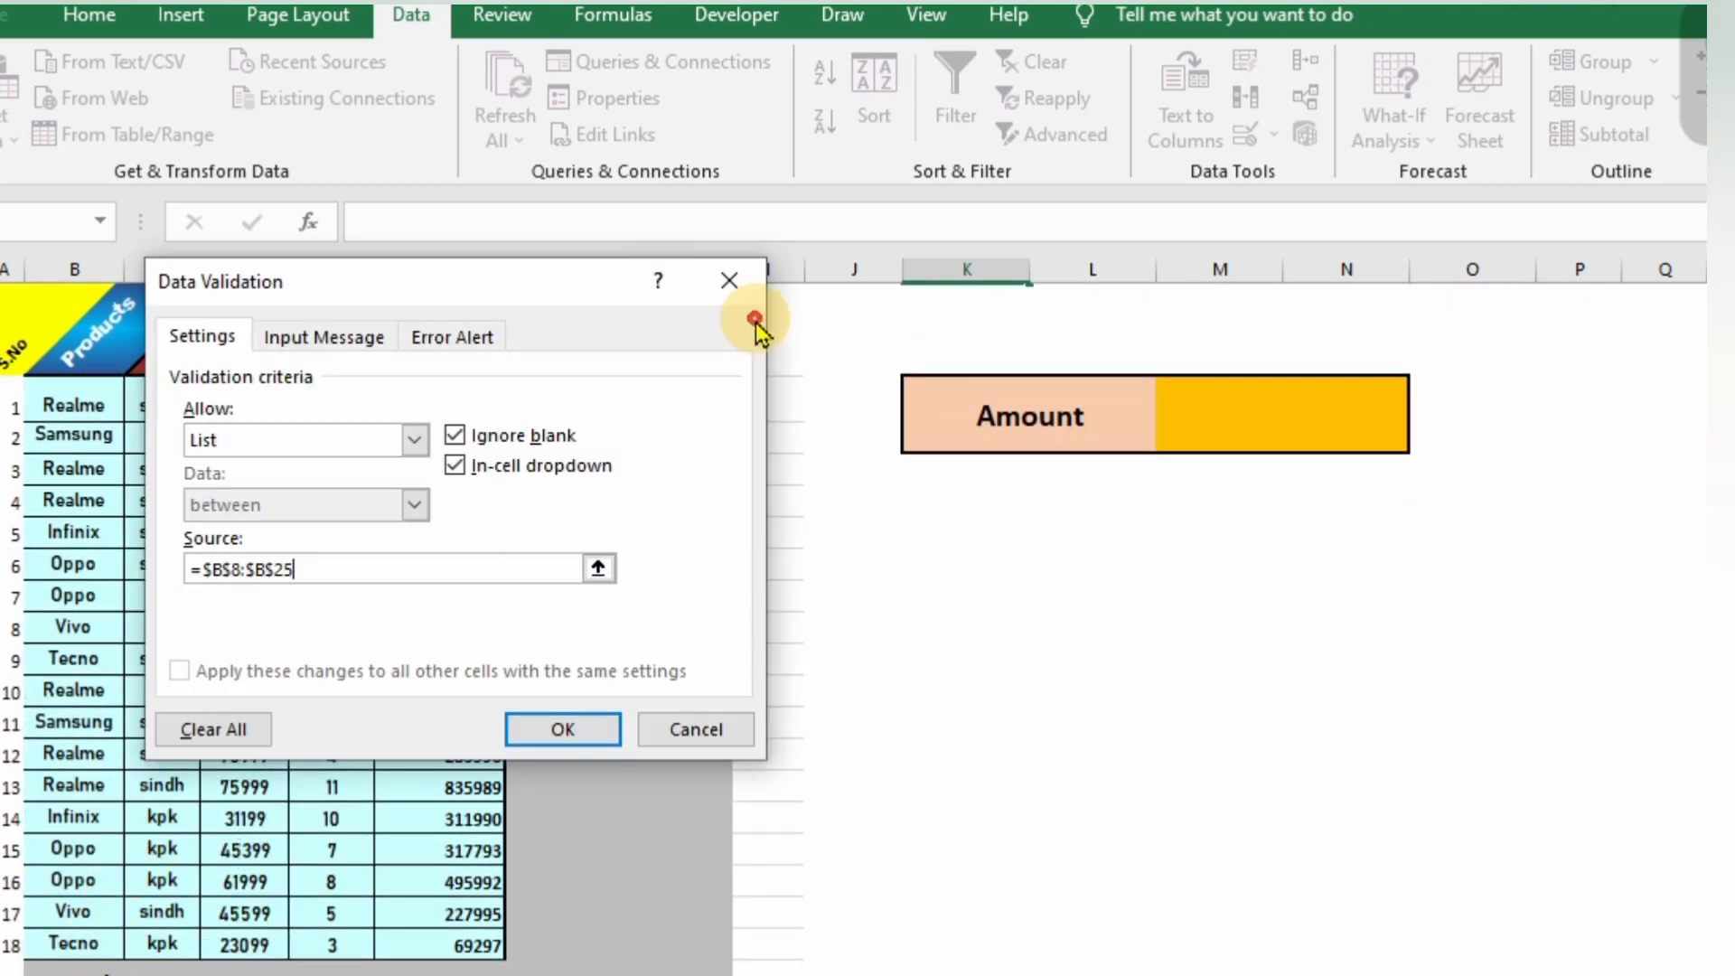
pyautogui.click(563, 729)
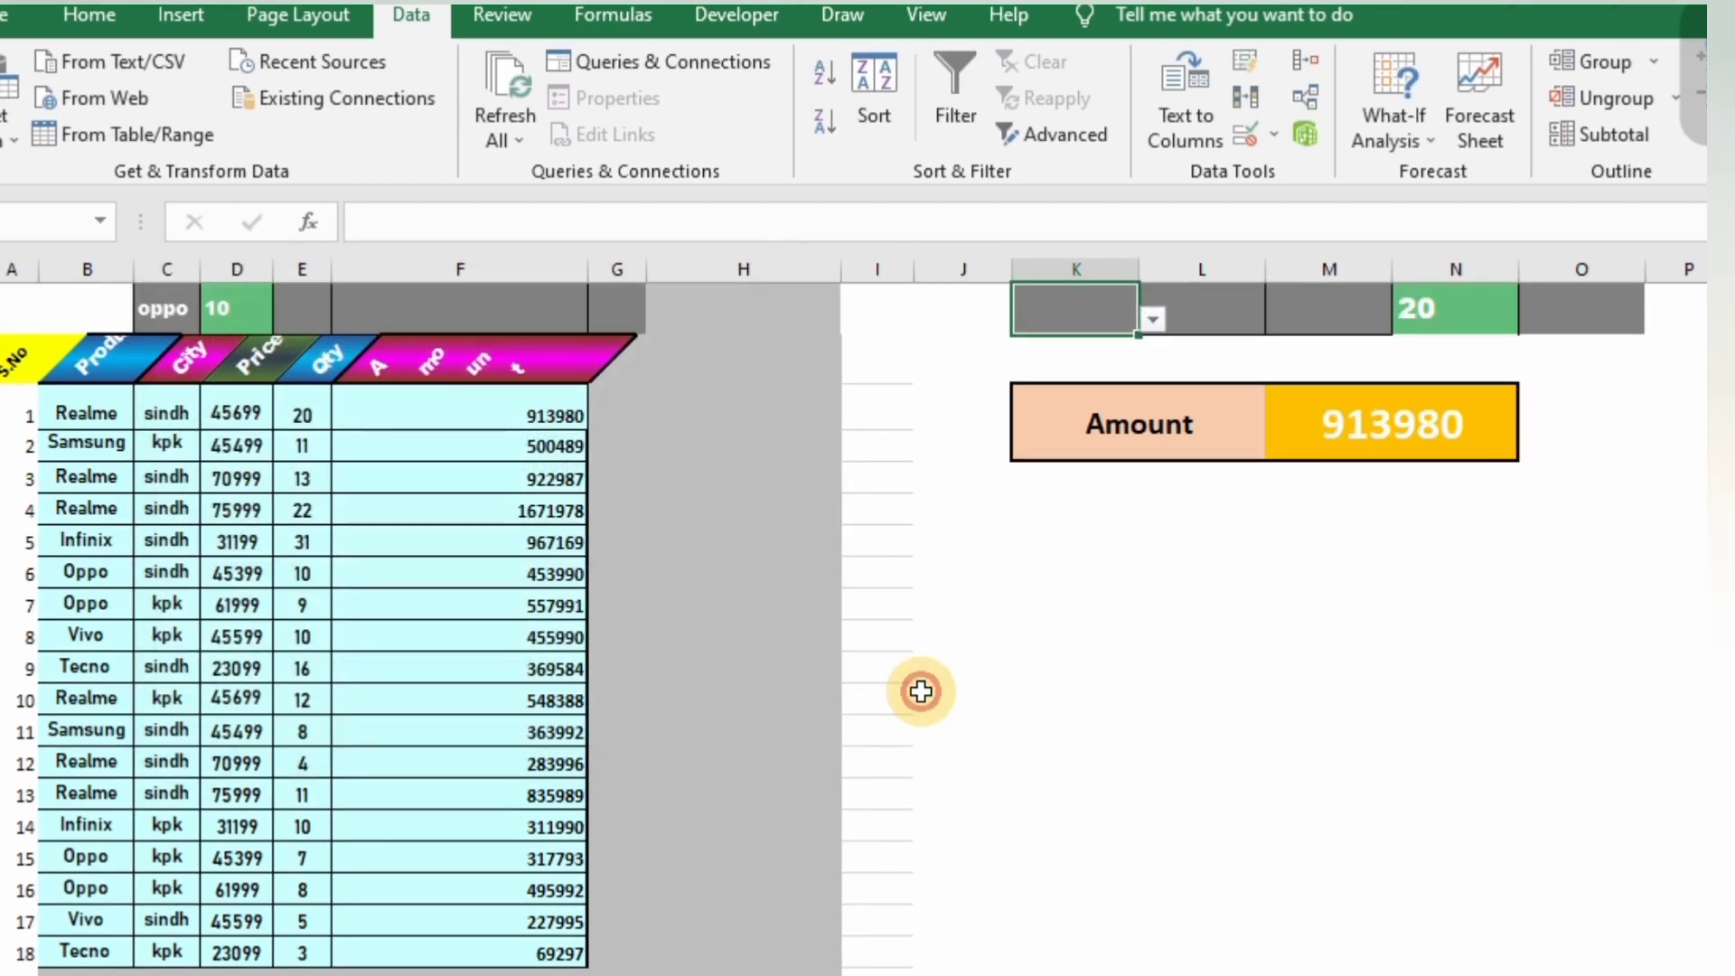
# Step: Choose Realme and then Oppo from the Products criterion list in K6 to test the Amount formula
pyautogui.scroll(3, 921, 691)
pyautogui.moveTo(840, 262); pyautogui.dragTo(12, 310)
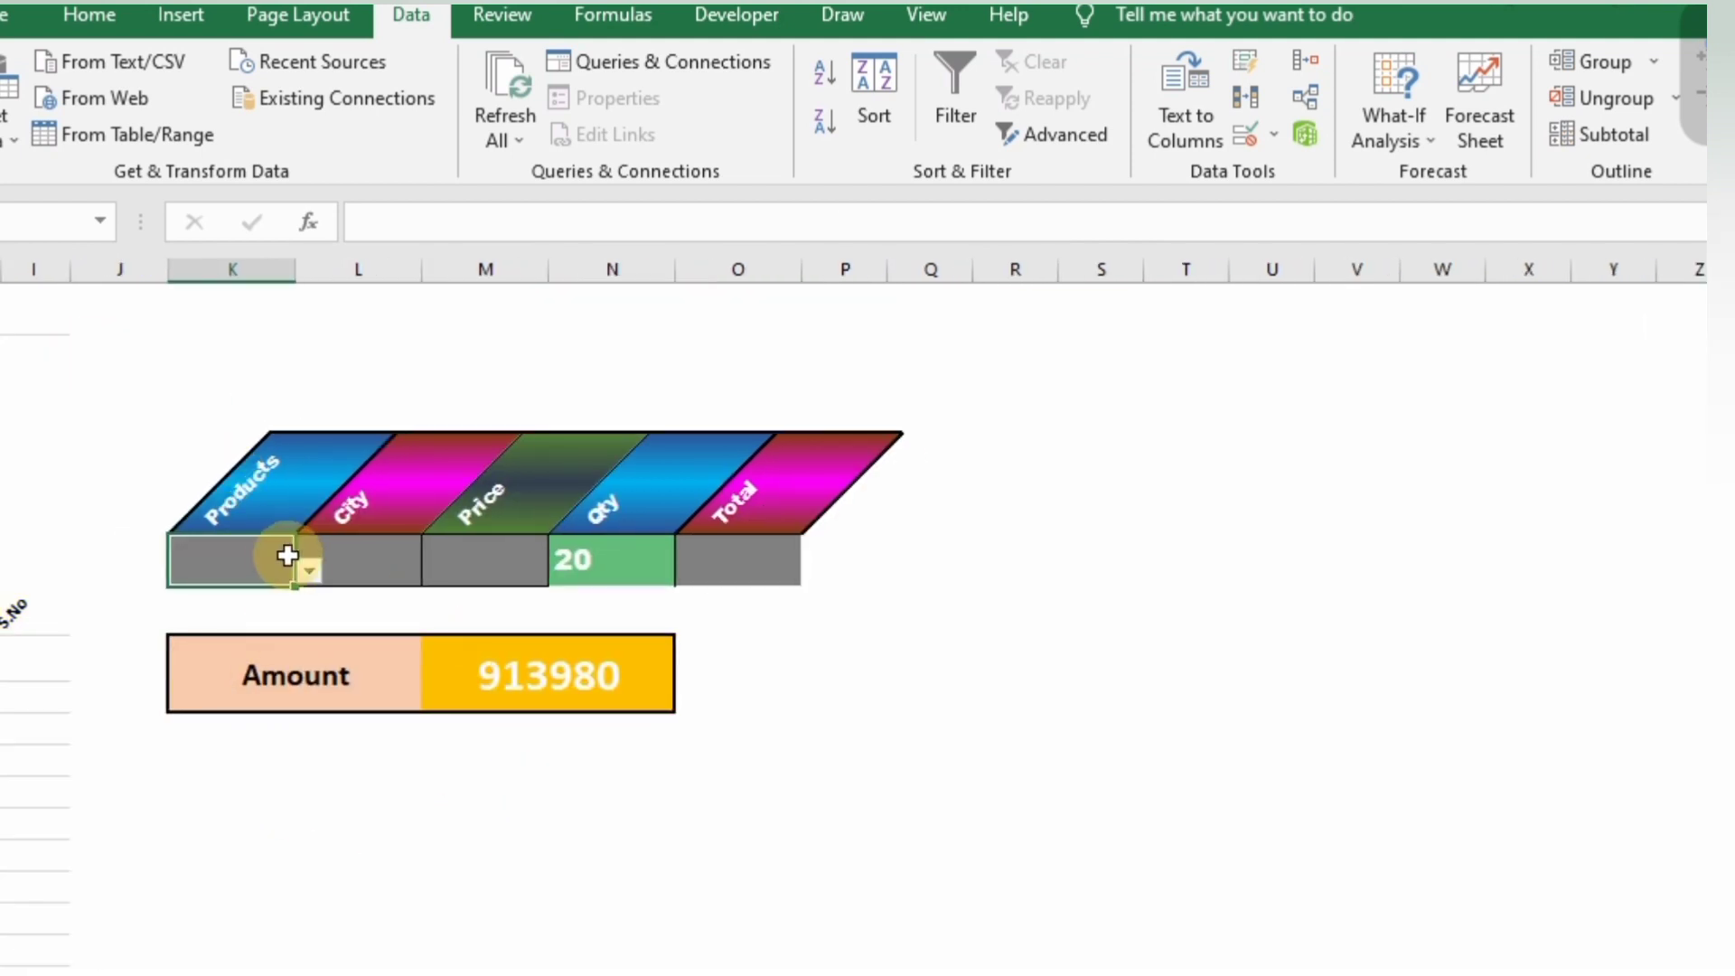
pyautogui.click(309, 568)
pyautogui.click(201, 669)
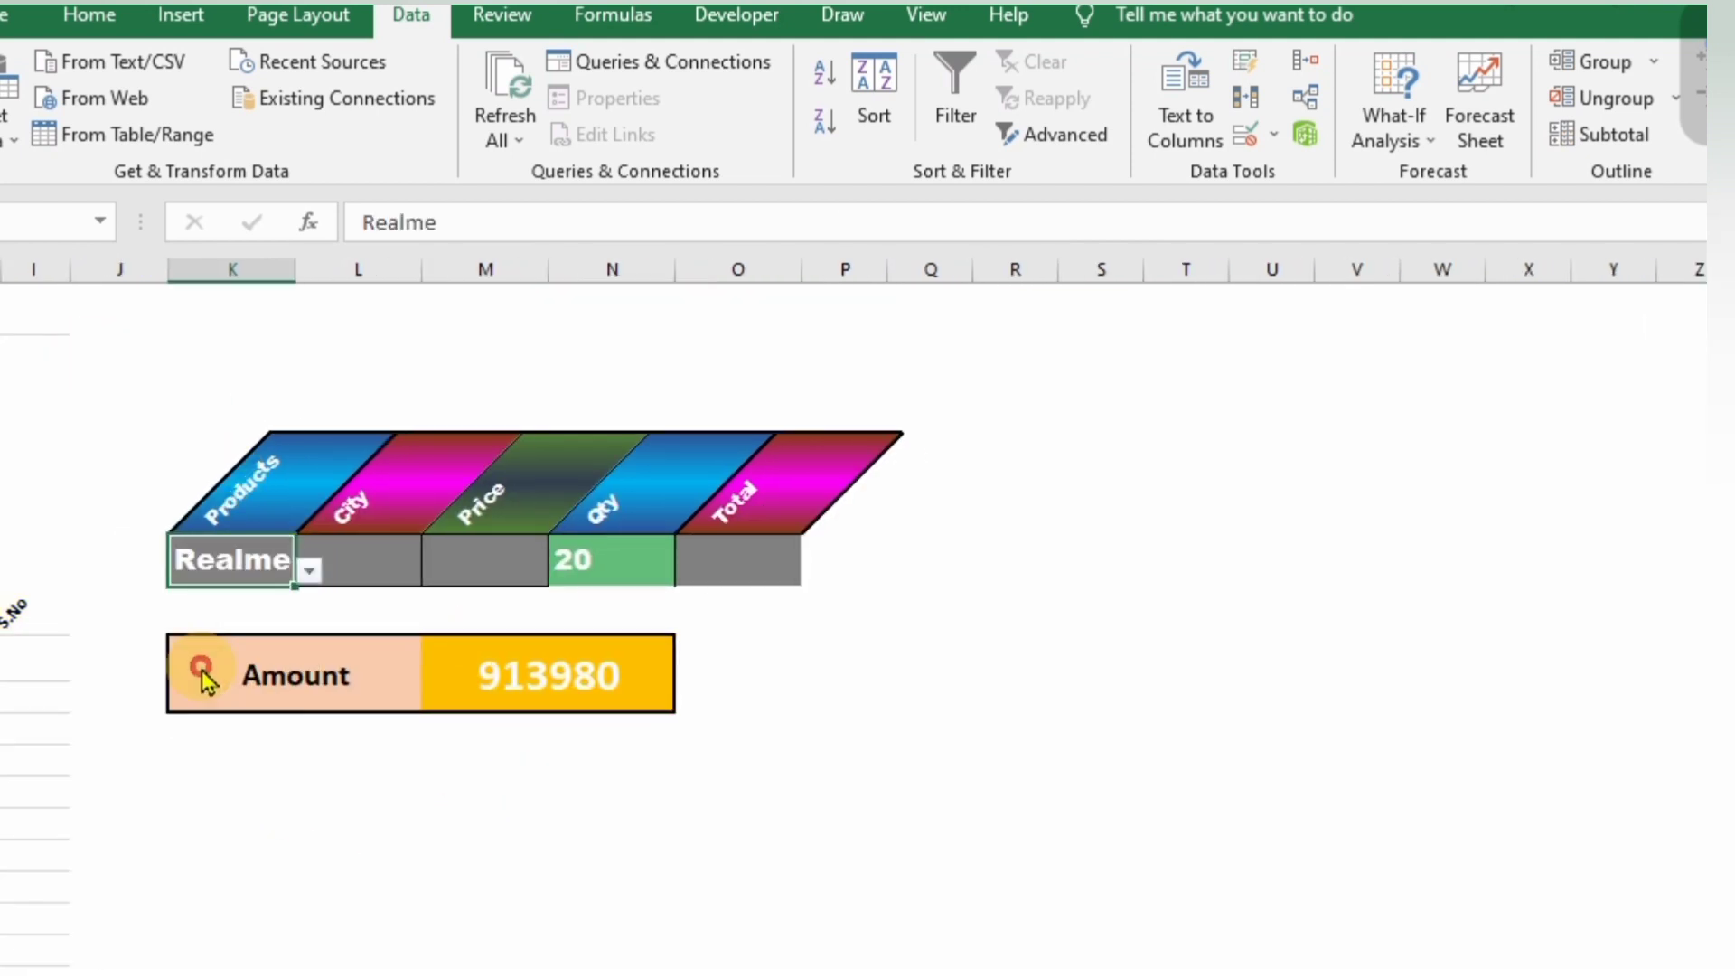
pyautogui.click(309, 569)
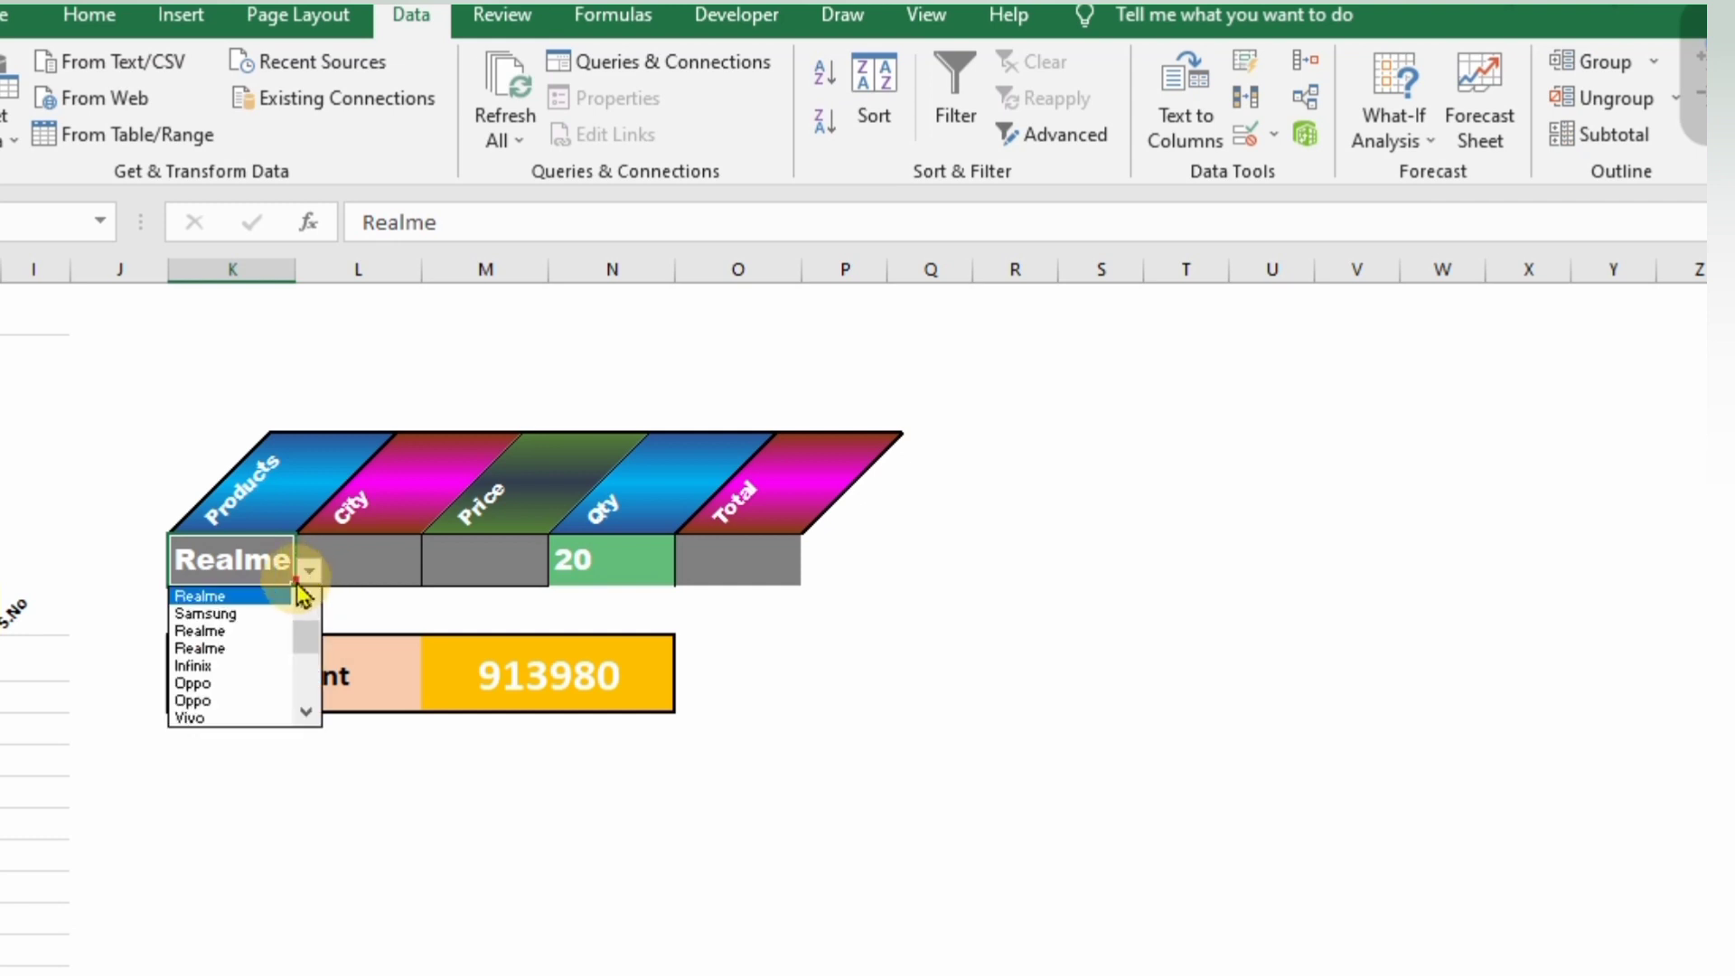
pyautogui.click(217, 707)
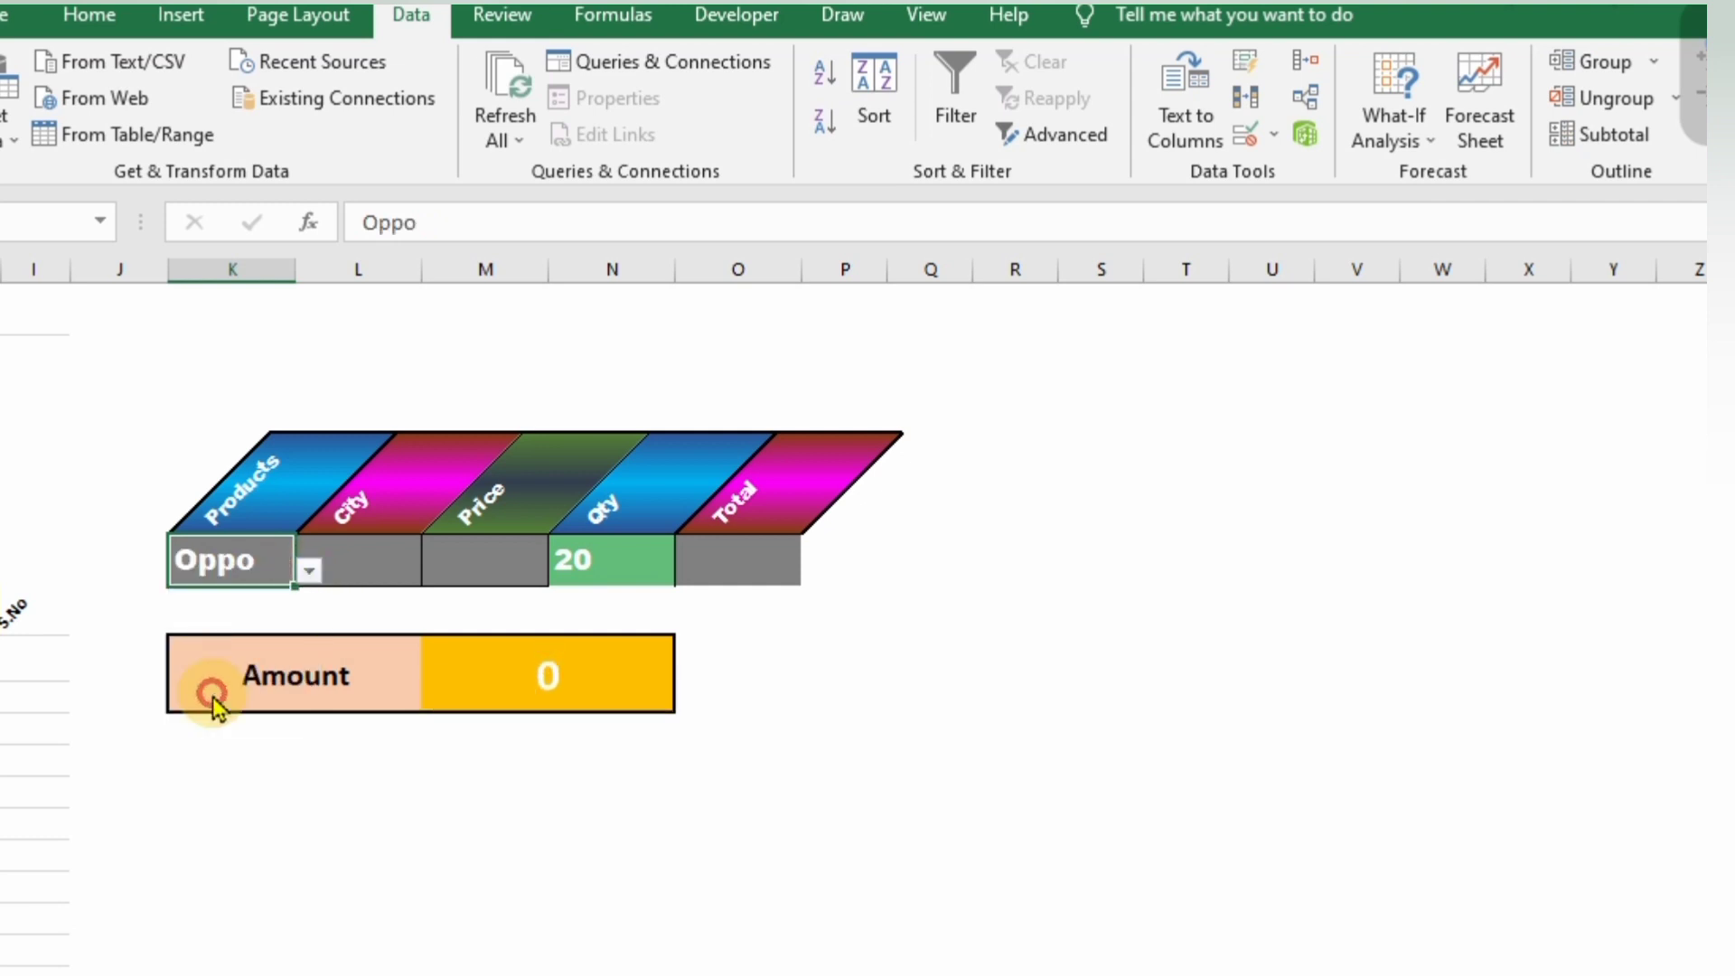
pyautogui.click(309, 570)
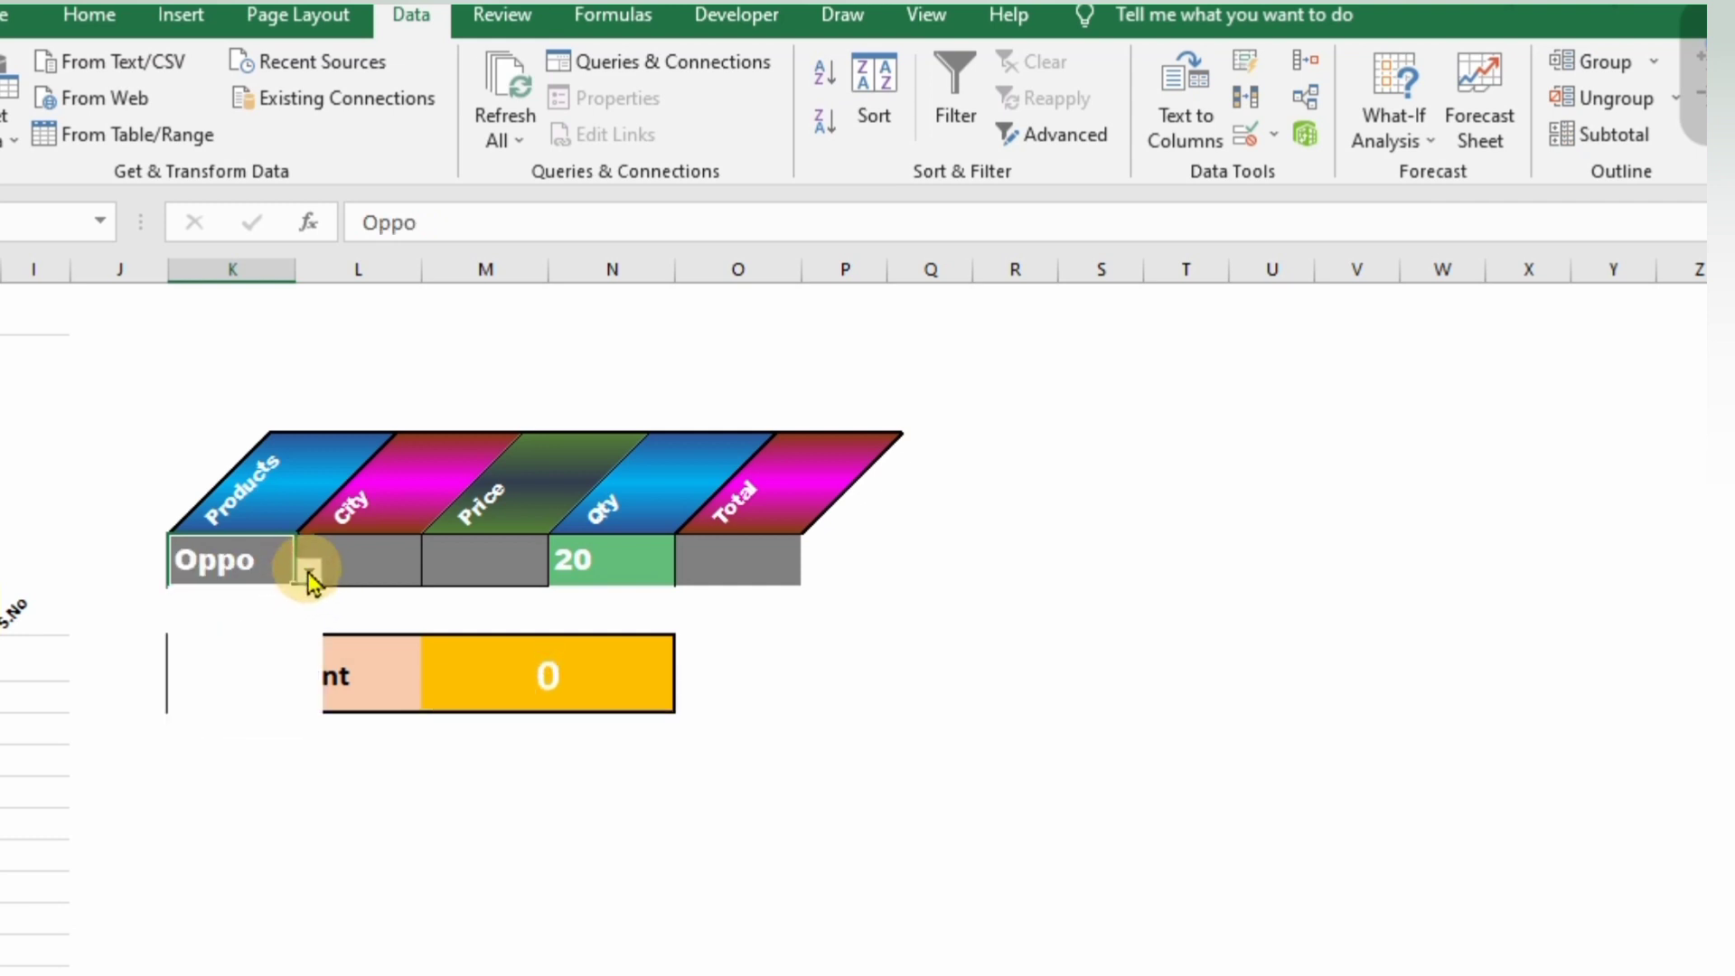
# Step: Clear the Qty criterion in N6
pyautogui.click(570, 558)
pyautogui.click(622, 563)
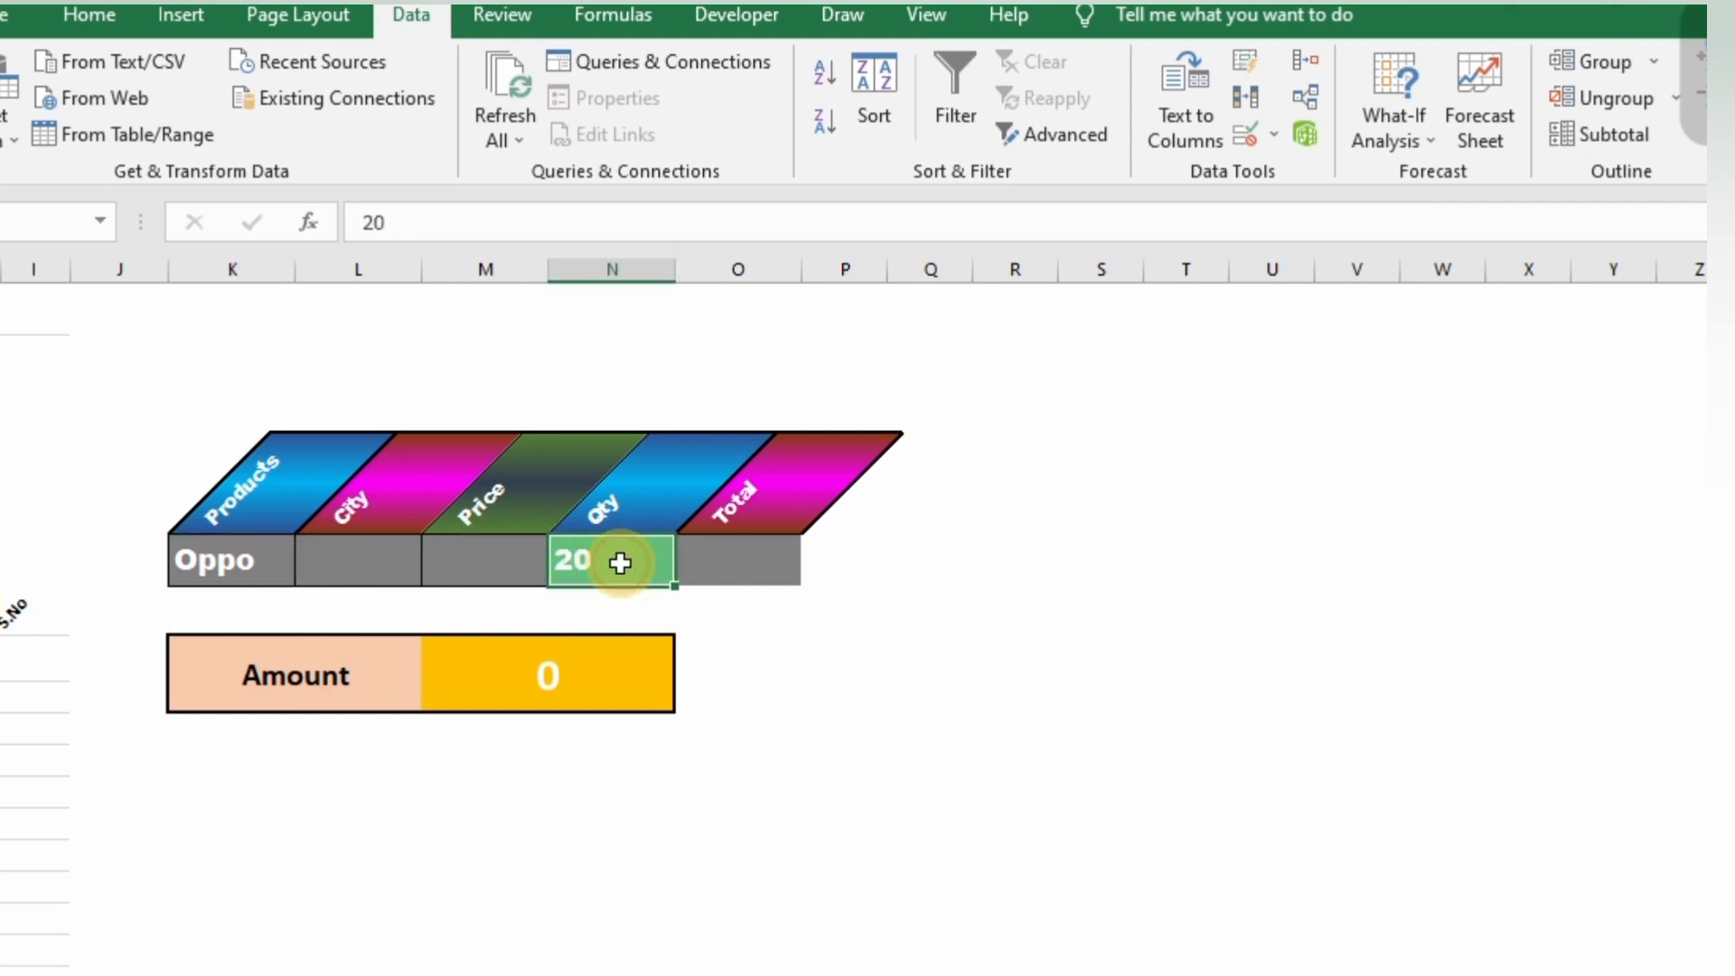
pyautogui.press('Delete')
# Step: Choose Vivo and then Infinix as the Products criterion from the list in K6
pyautogui.click(278, 569)
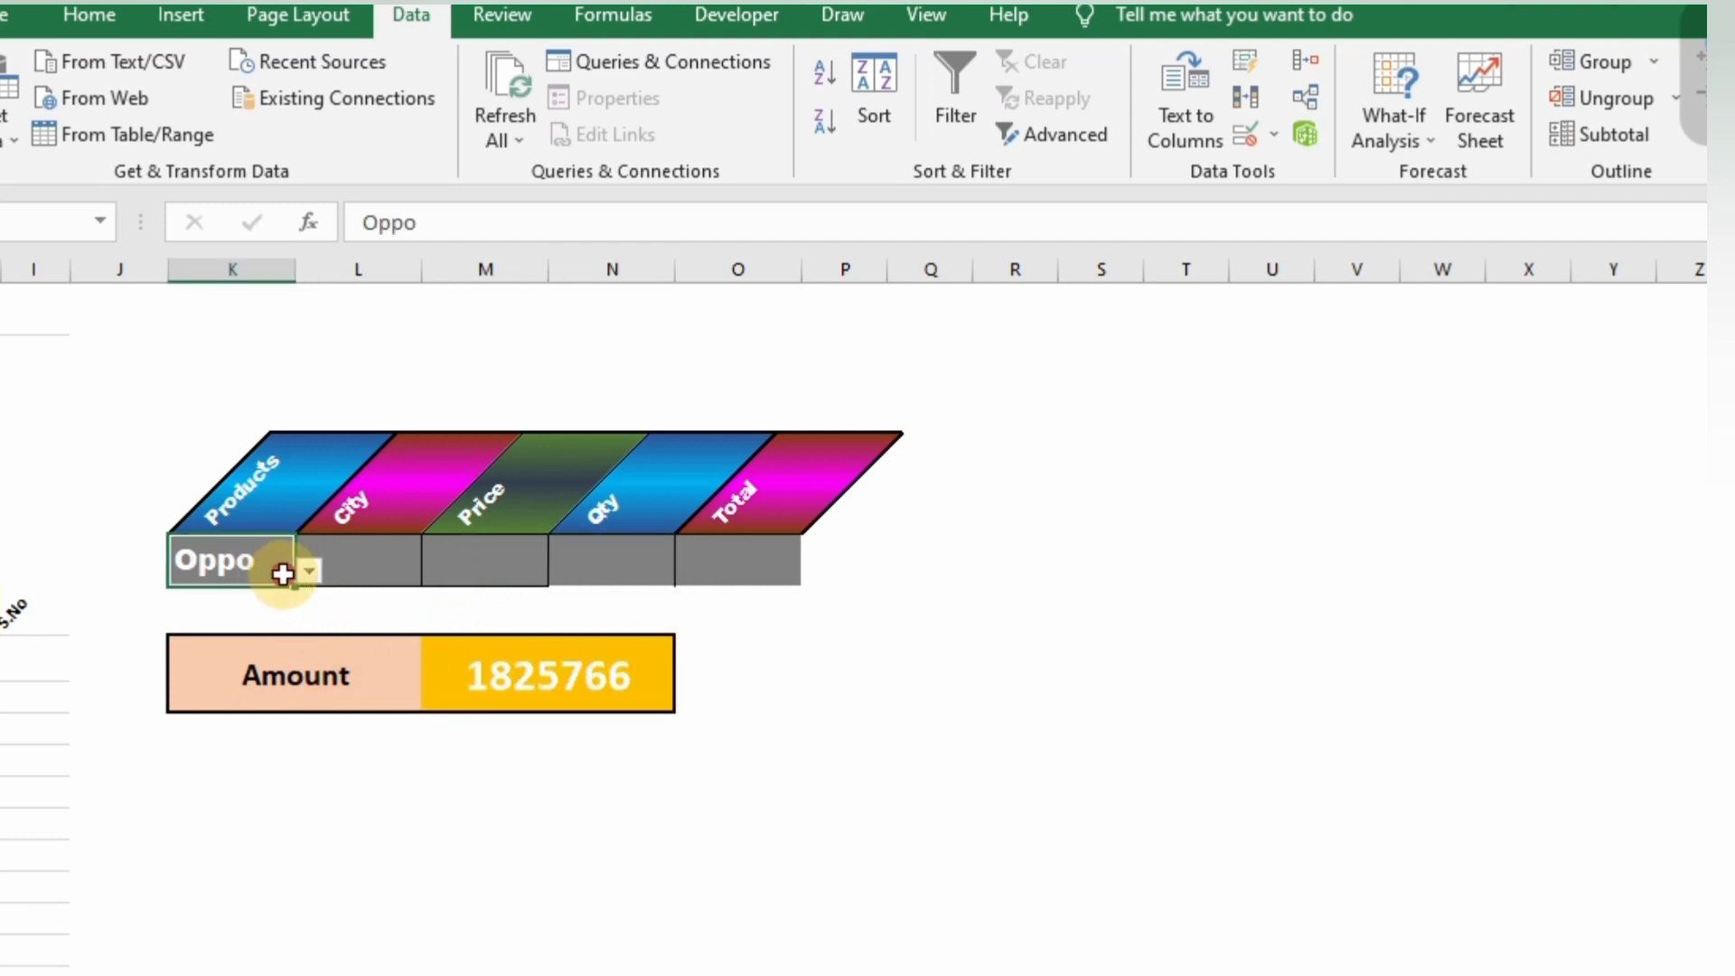
pyautogui.click(309, 569)
pyautogui.click(237, 629)
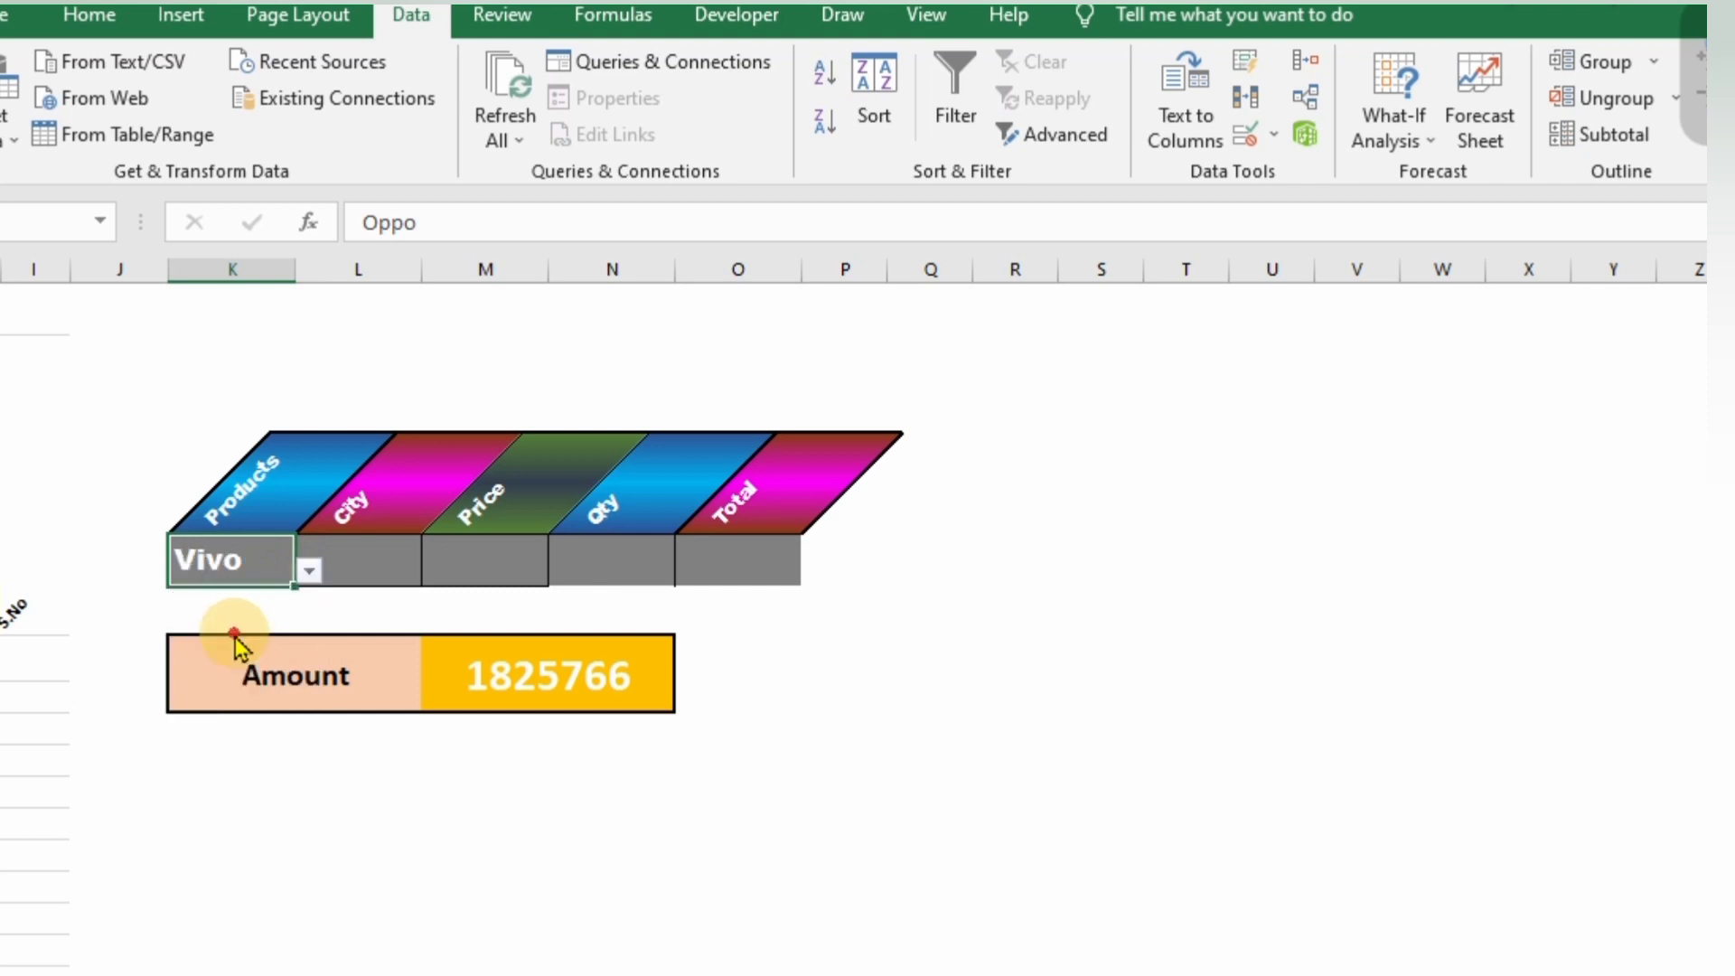
pyautogui.click(309, 569)
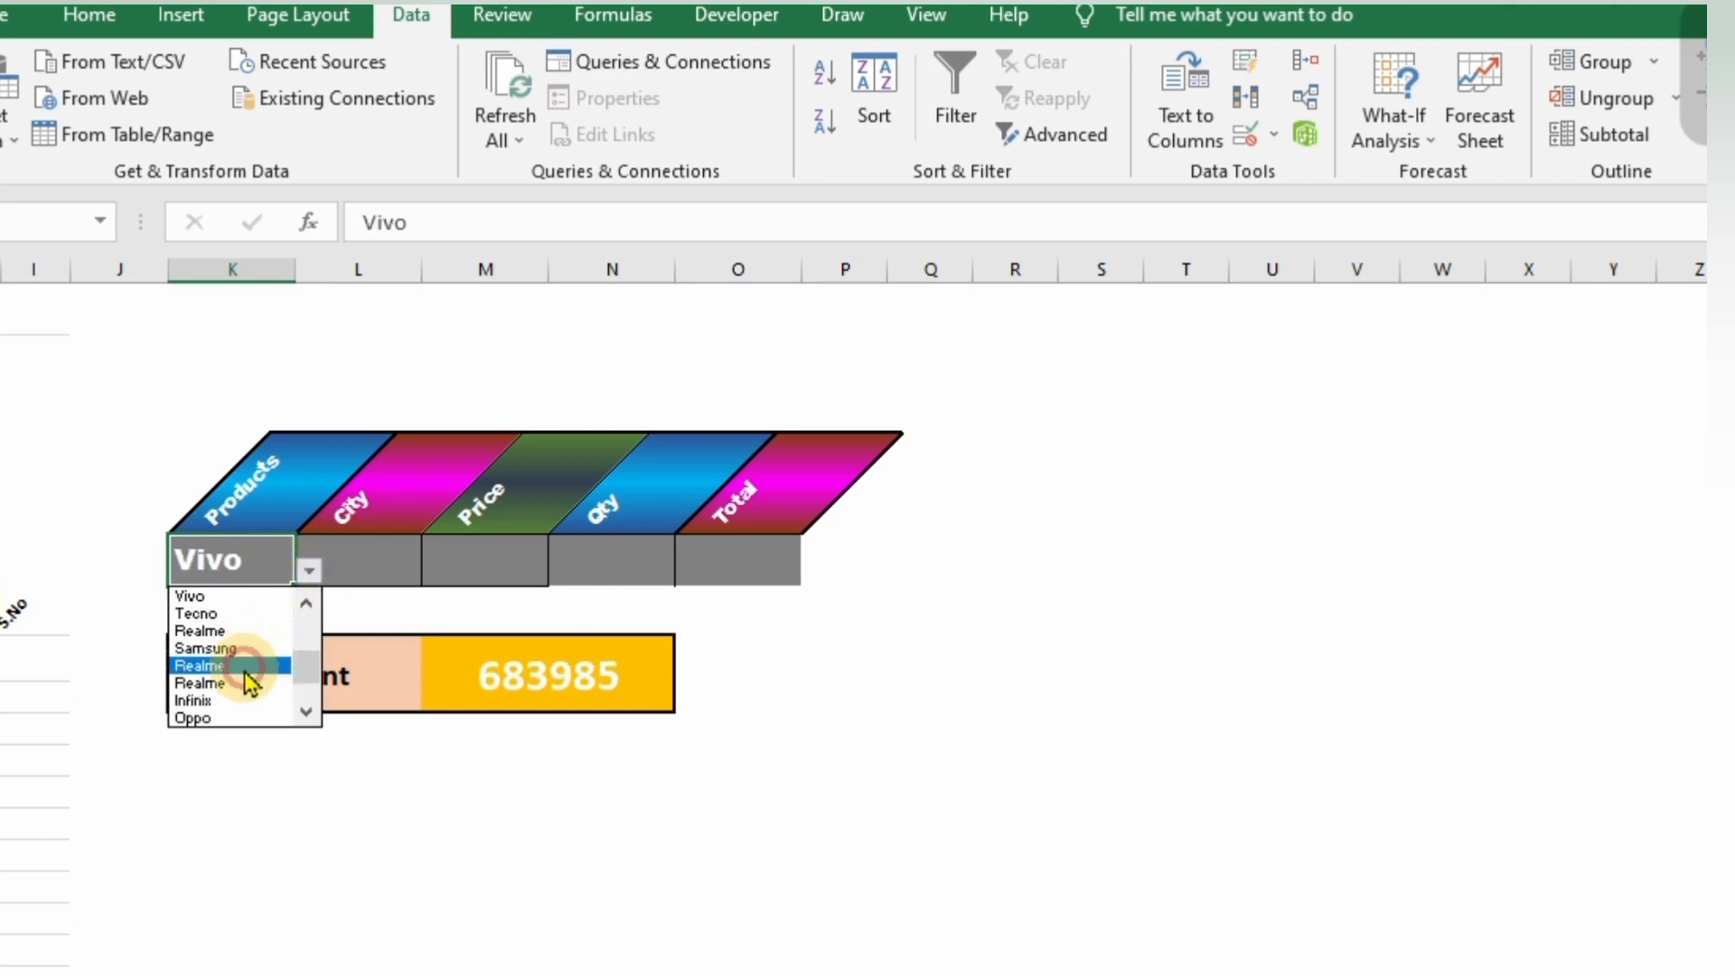
pyautogui.click(198, 700)
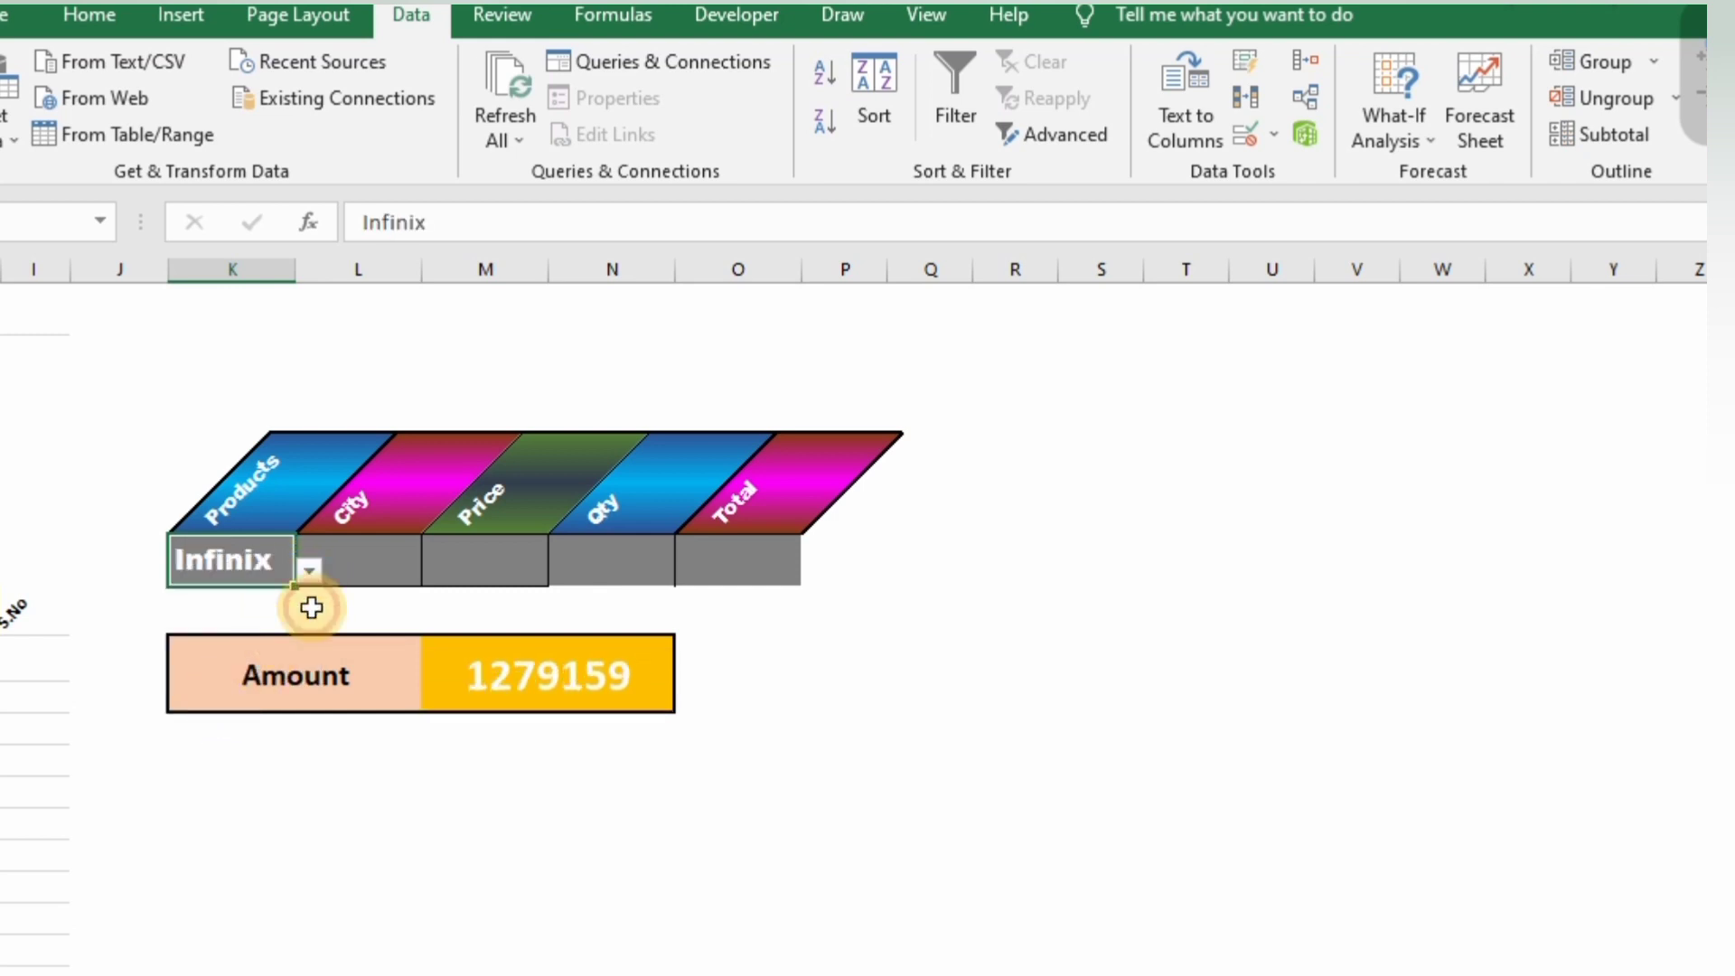
# Step: Change the Products criterion in K6 to Tecno using its validation list
pyautogui.click(361, 569)
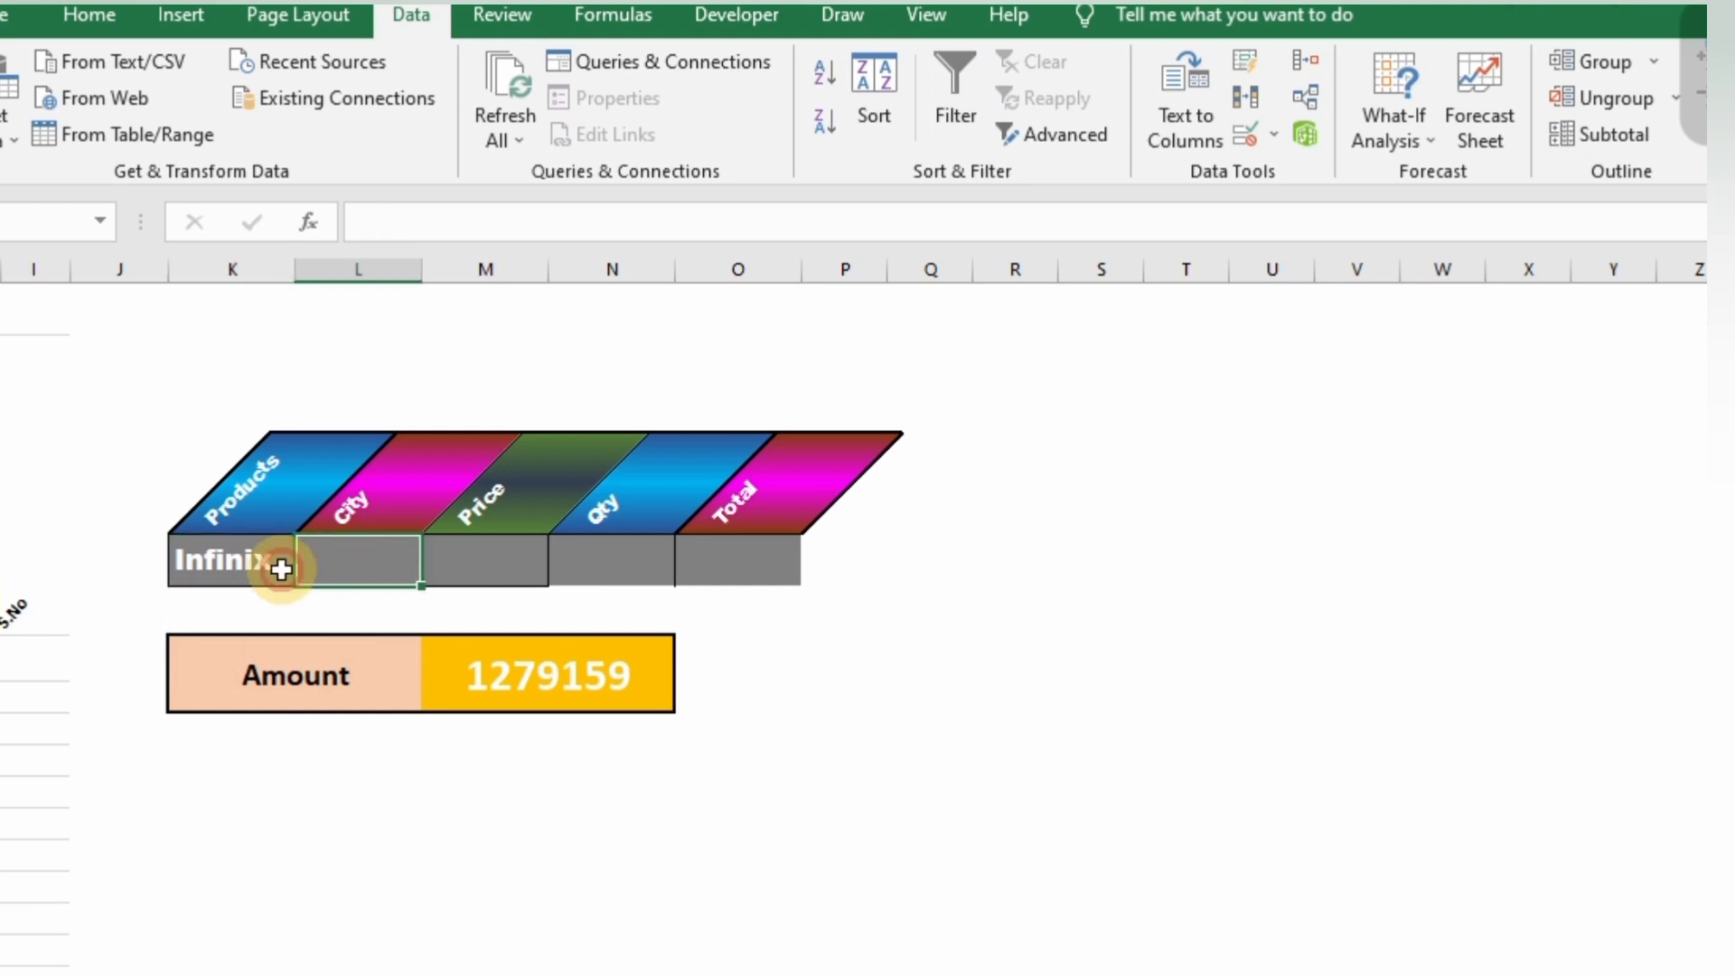
pyautogui.click(281, 570)
pyautogui.click(308, 571)
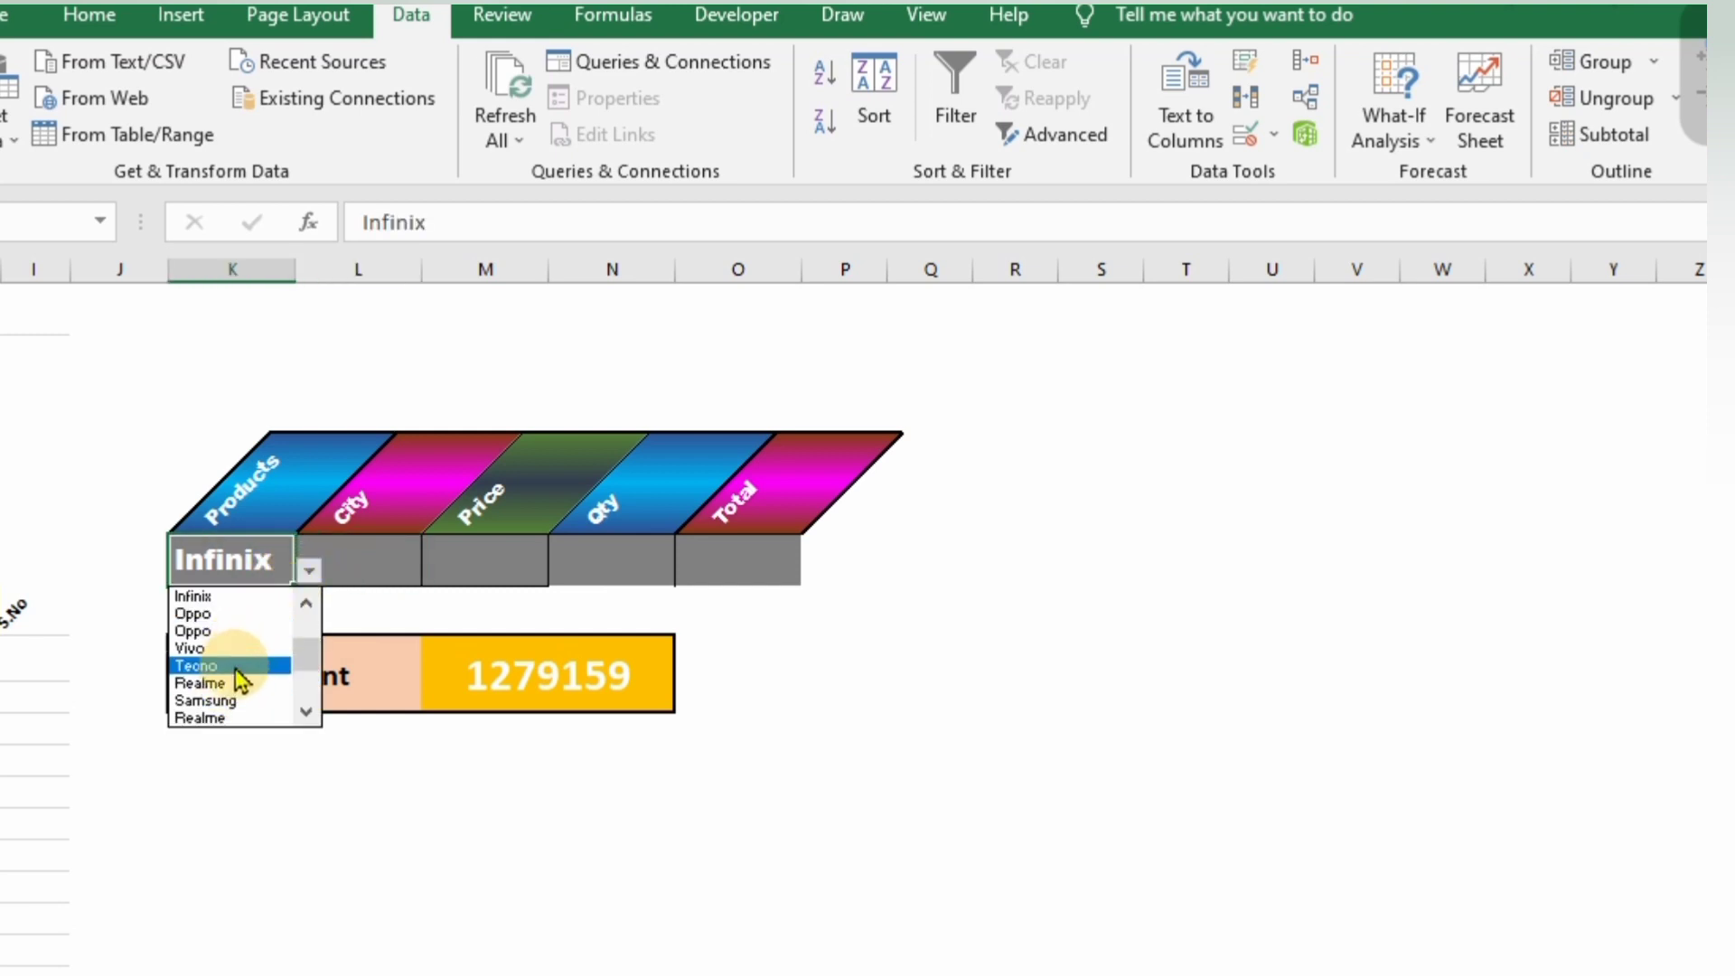
pyautogui.click(233, 666)
# Step: Enter sindh as the City criterion in L6
pyautogui.click(384, 562)
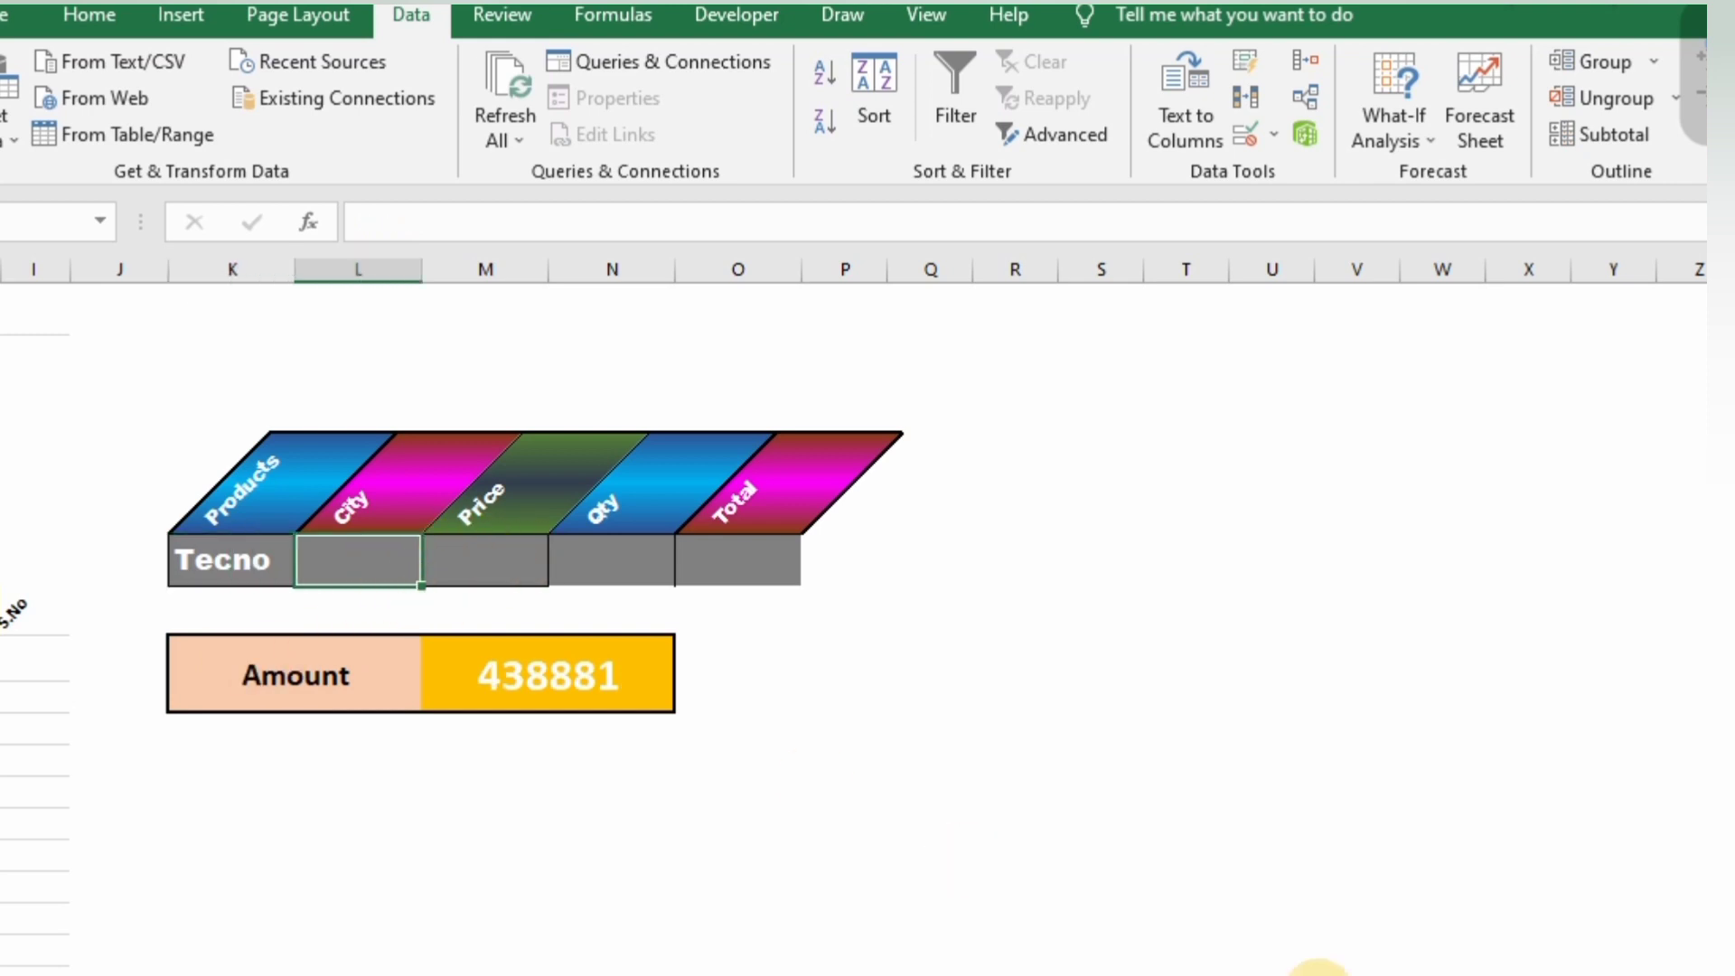
pyautogui.write('s')
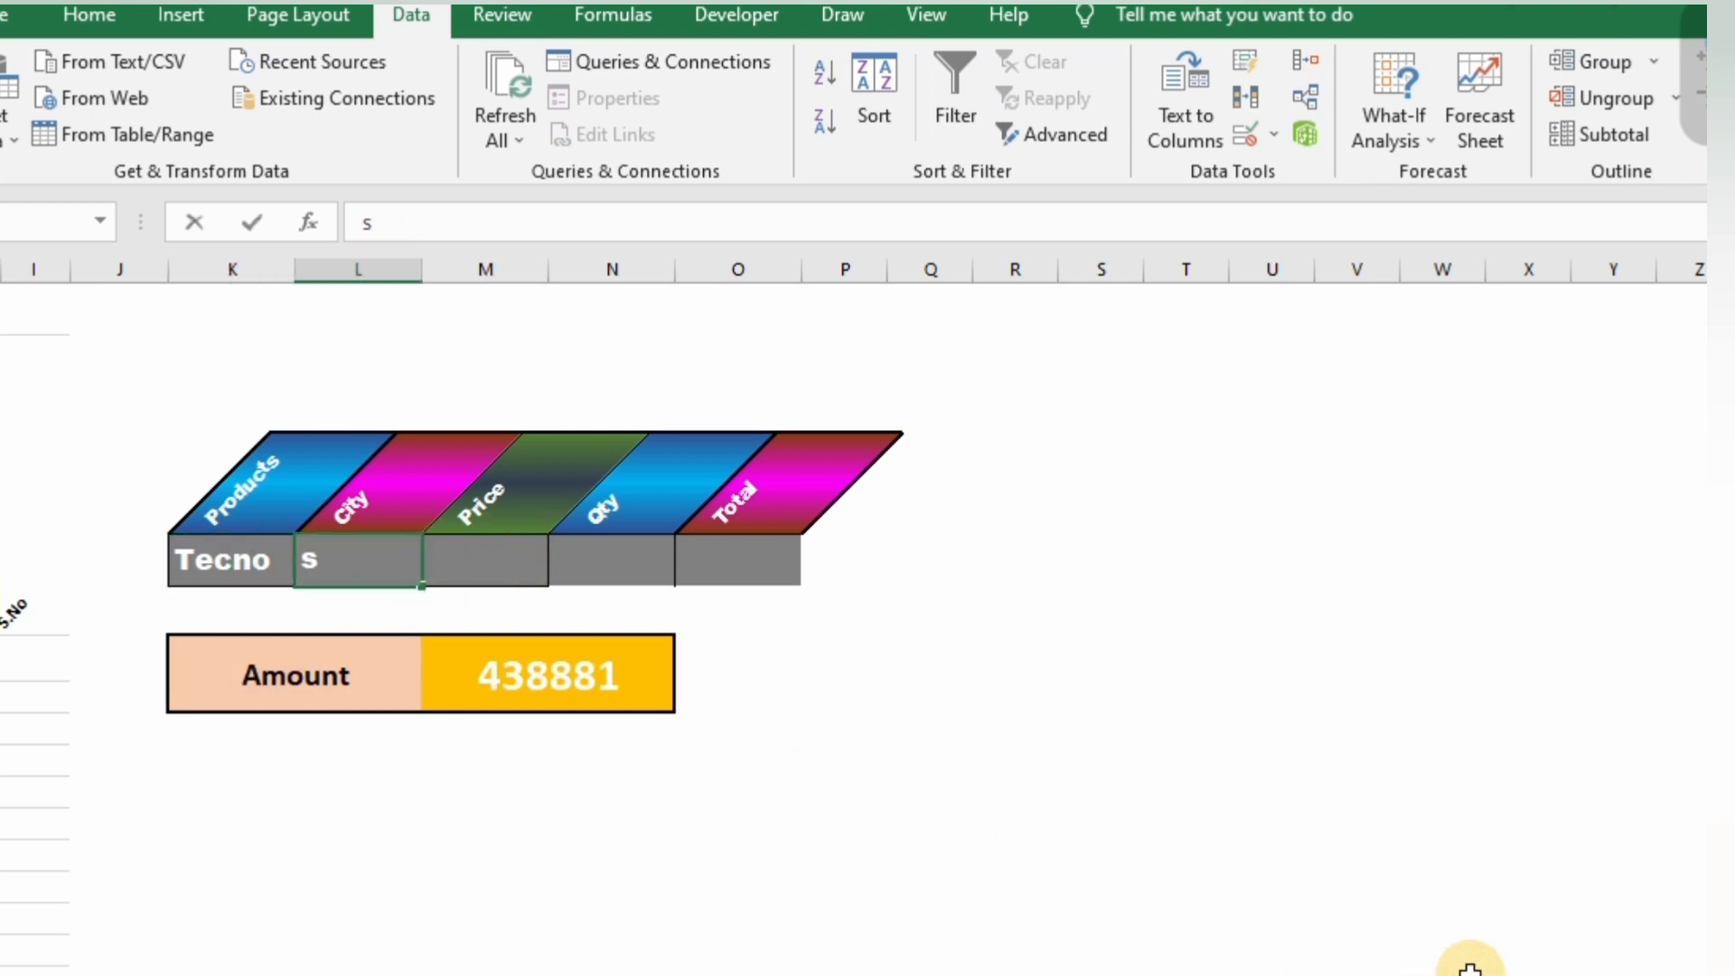
pyautogui.write('indh')
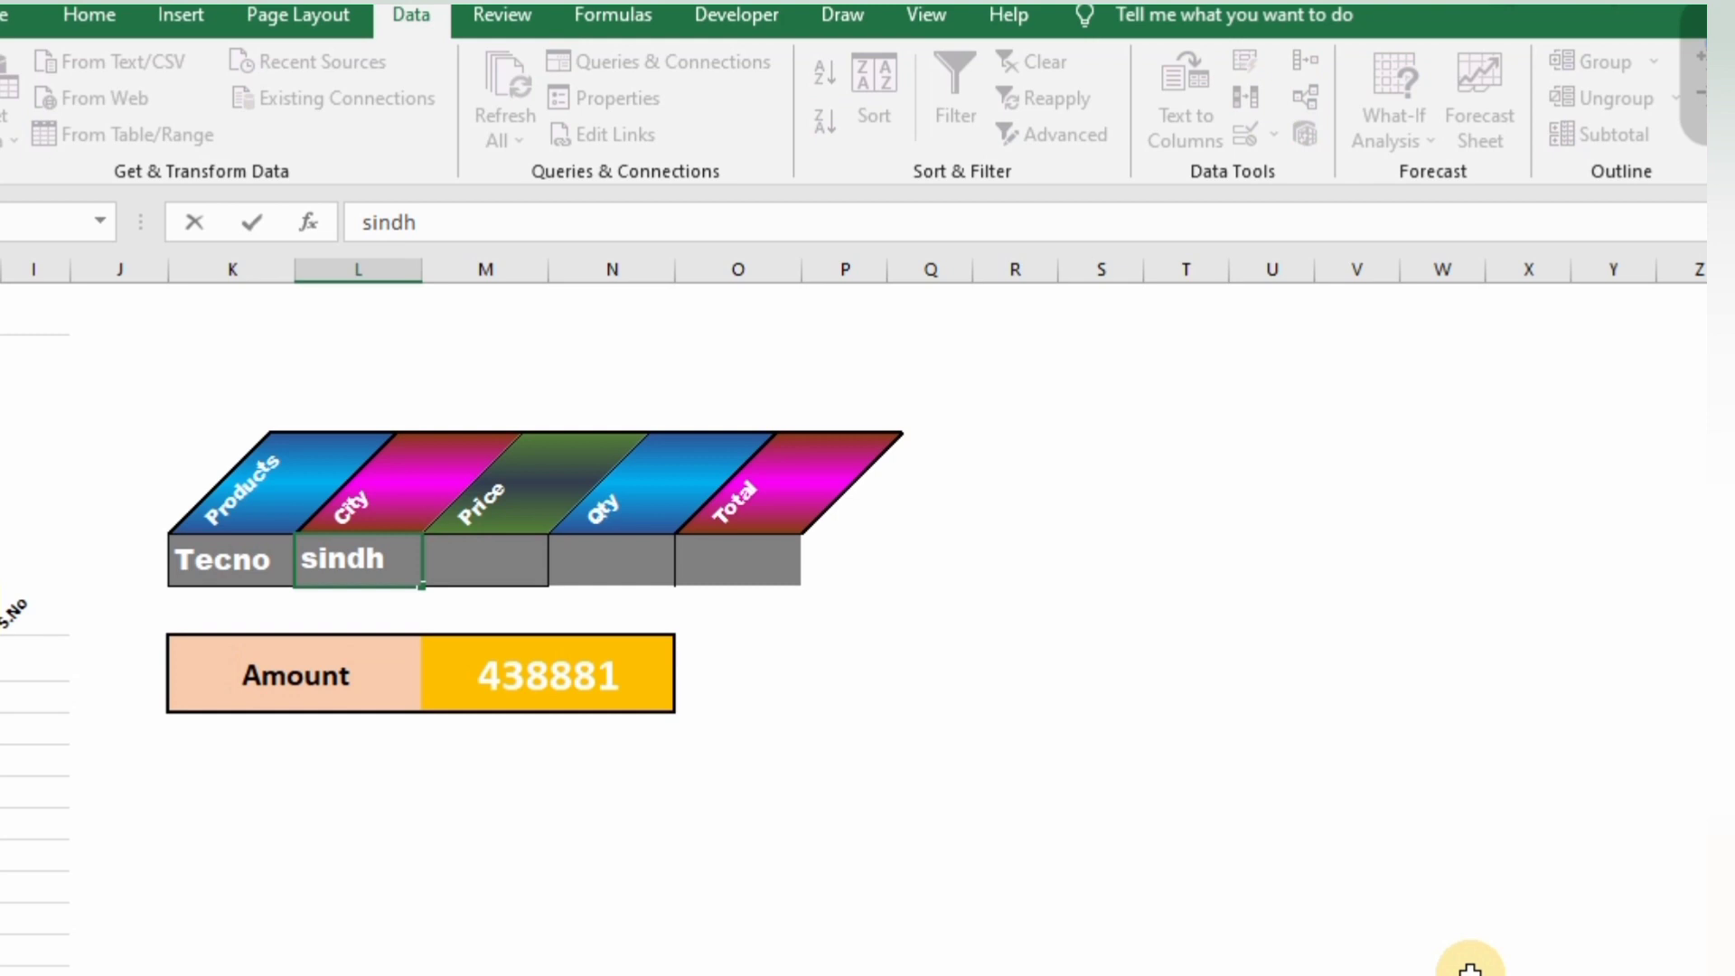
pyautogui.press('Return')
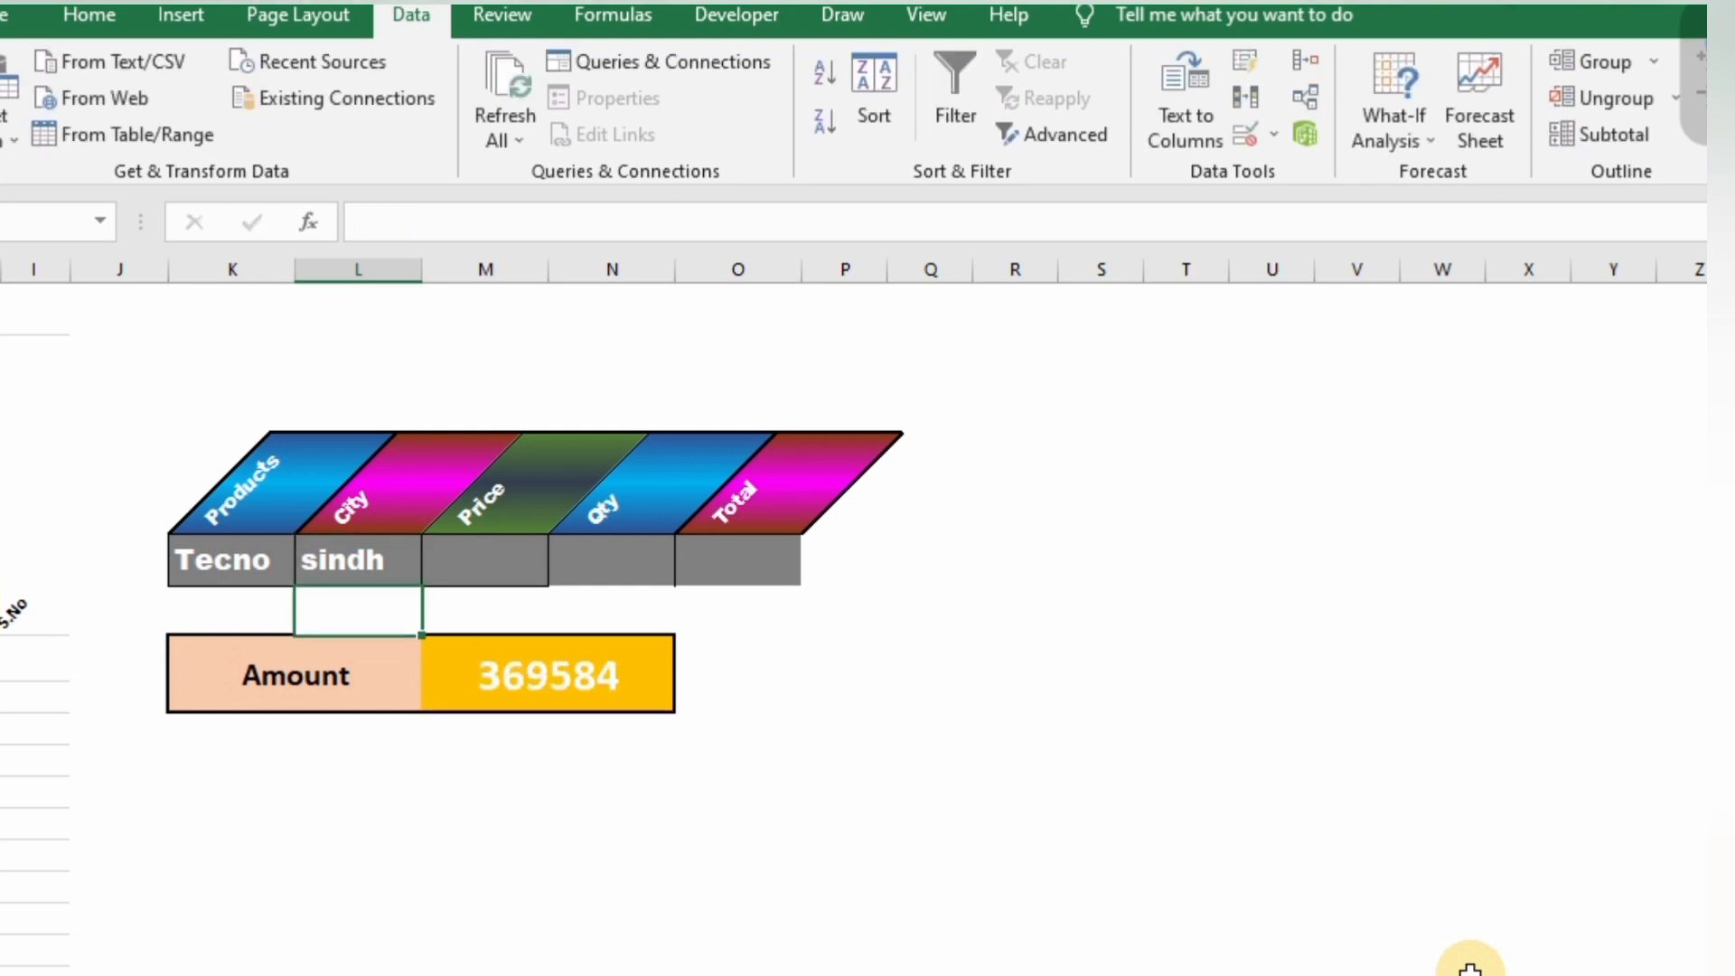
# Step: Change the City criterion in L6 to kpk
pyautogui.press('Up')
pyautogui.write('kpk')
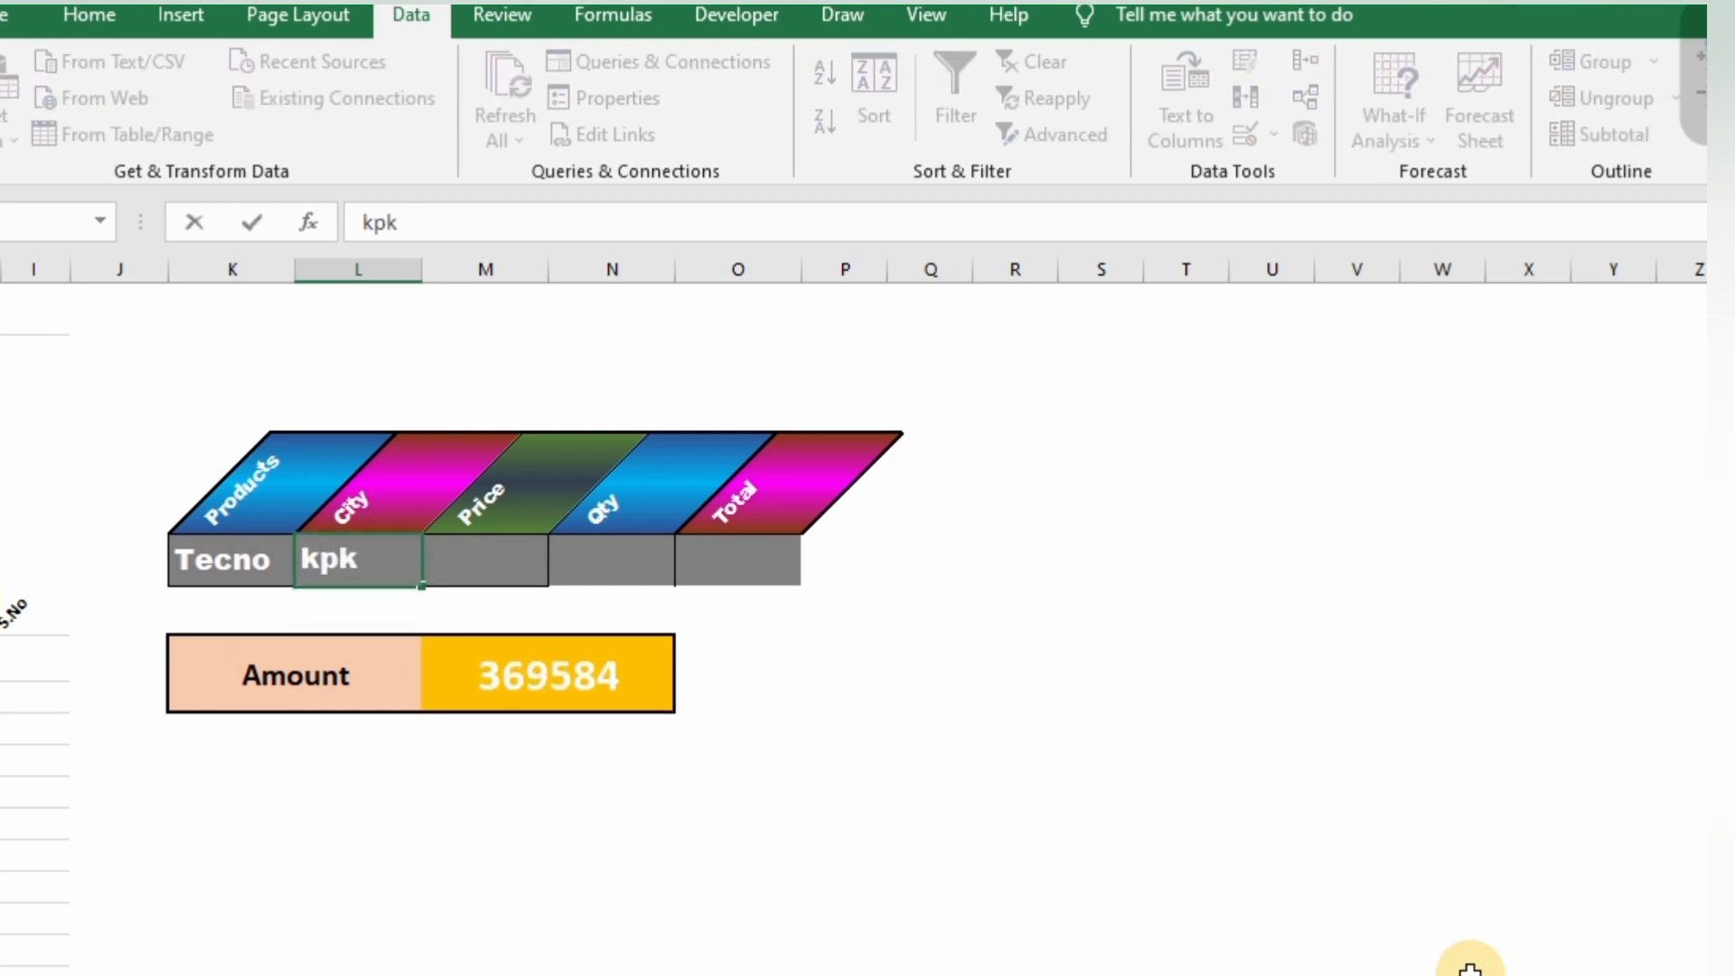
pyautogui.press('Return')
pyautogui.press('Up')
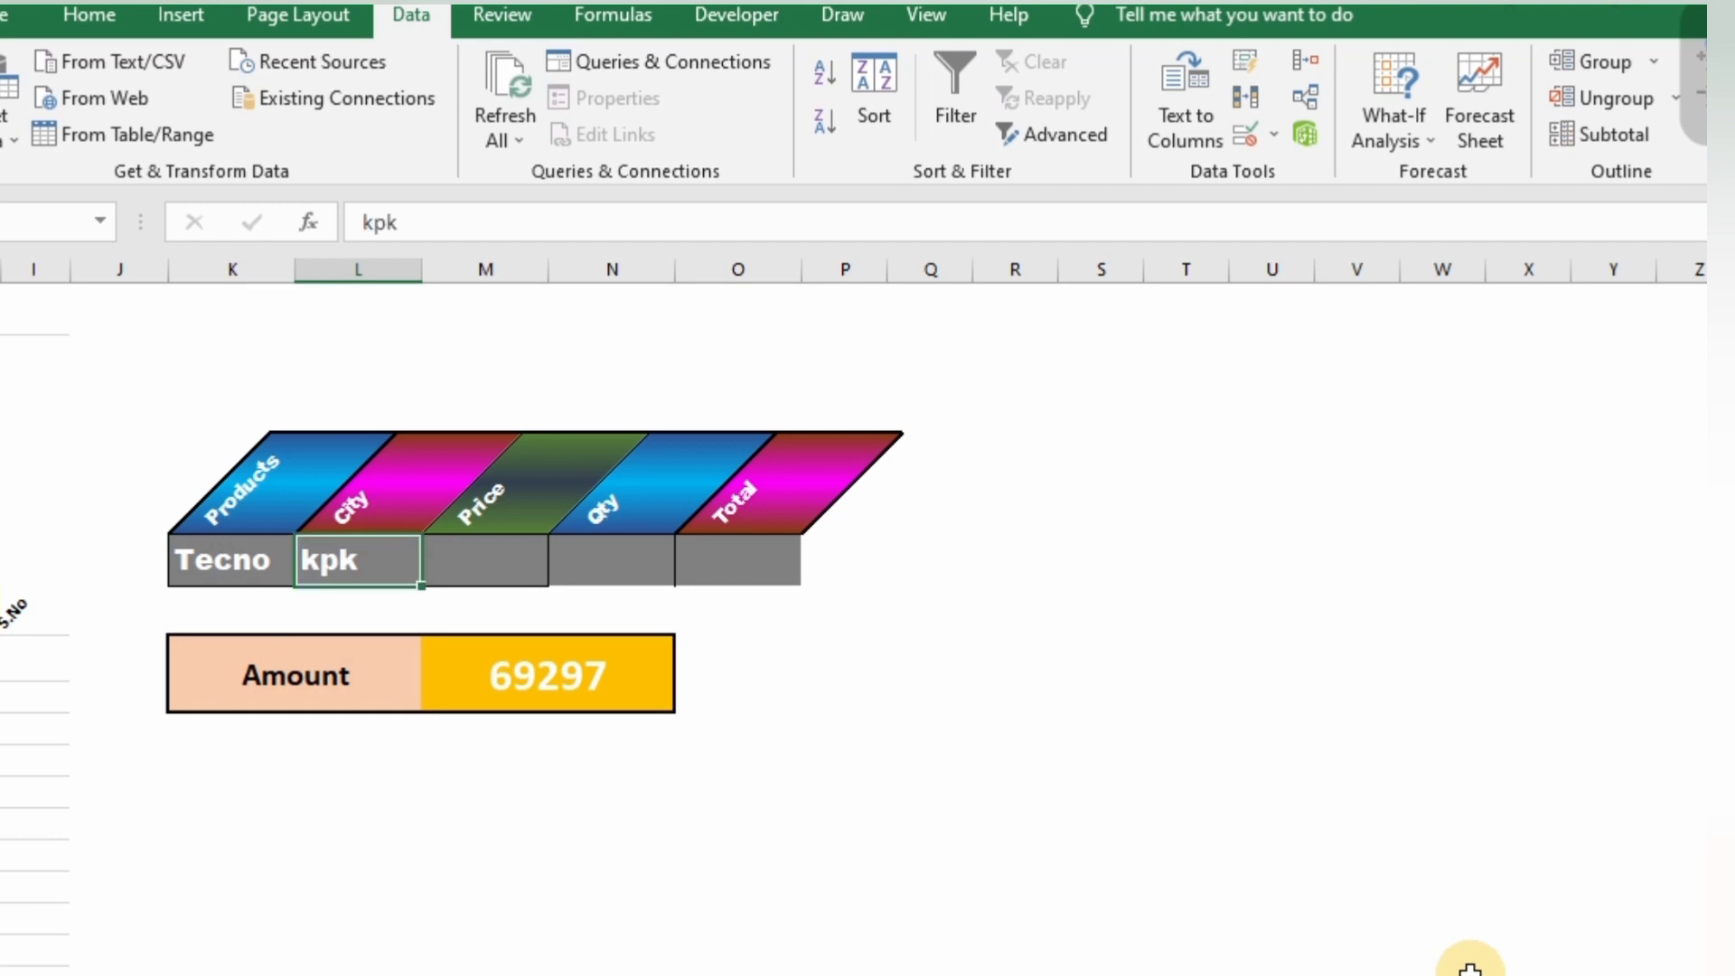
# Step: Clear the City criterion in L6 and enter 11 as the Qty criterion in N6
pyautogui.press('Delete')
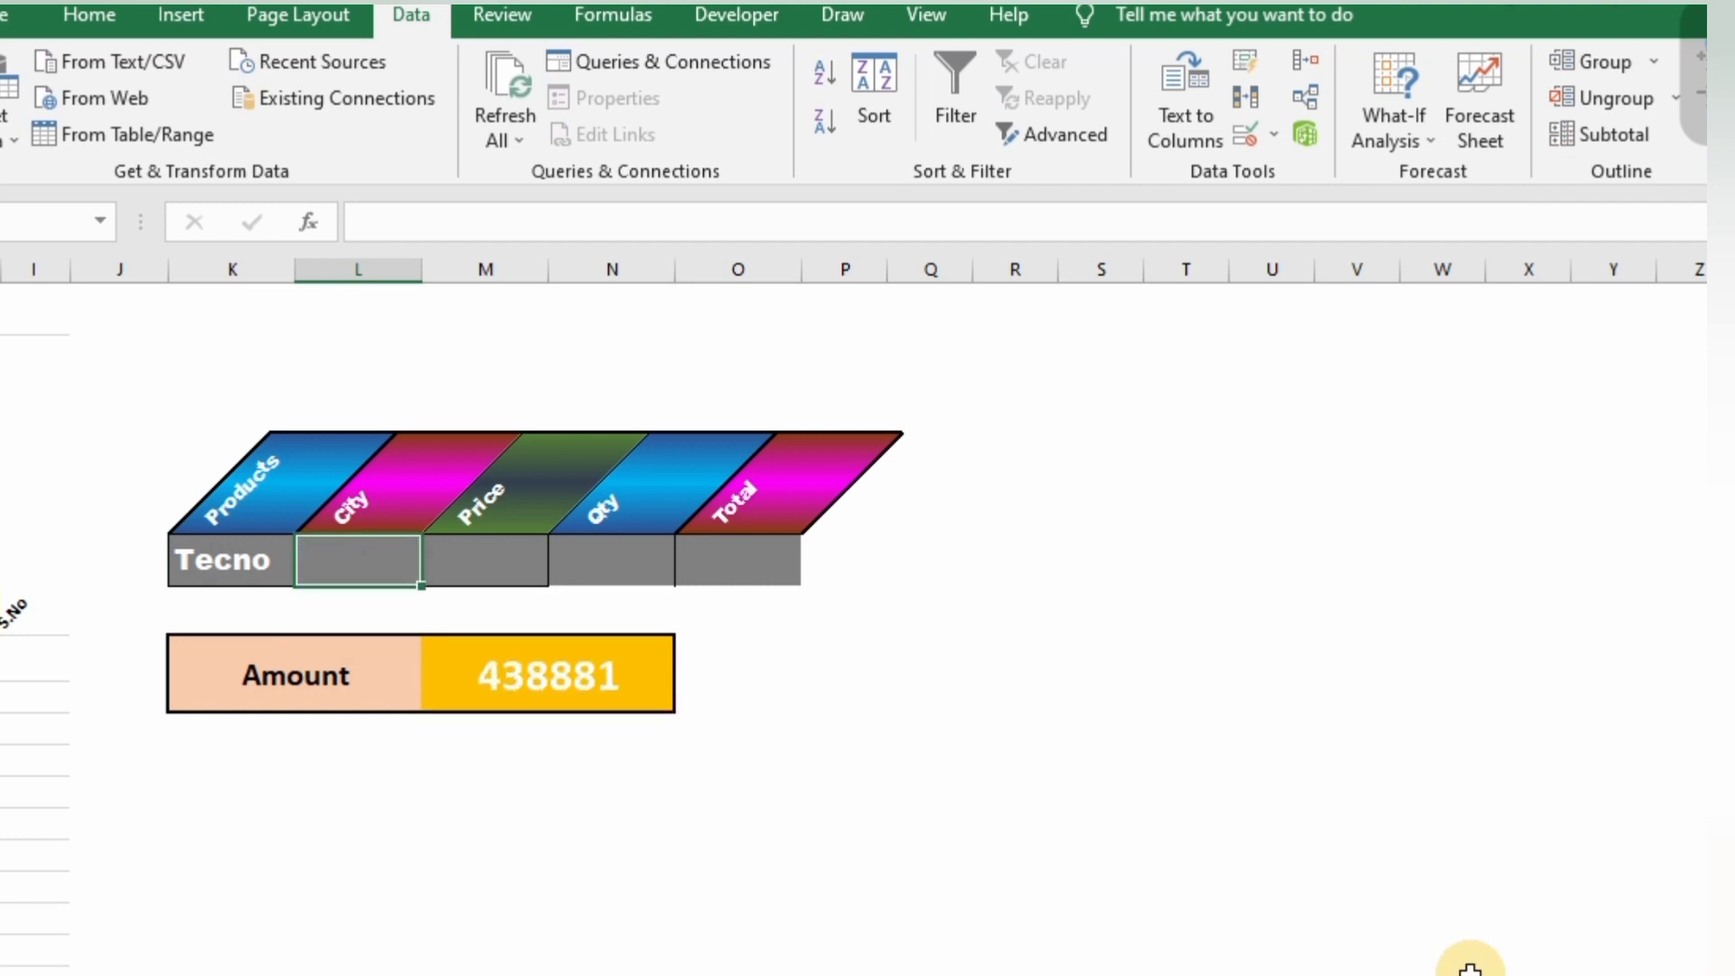
pyautogui.press('Right')
pyautogui.press('Right')
pyautogui.press('Right')
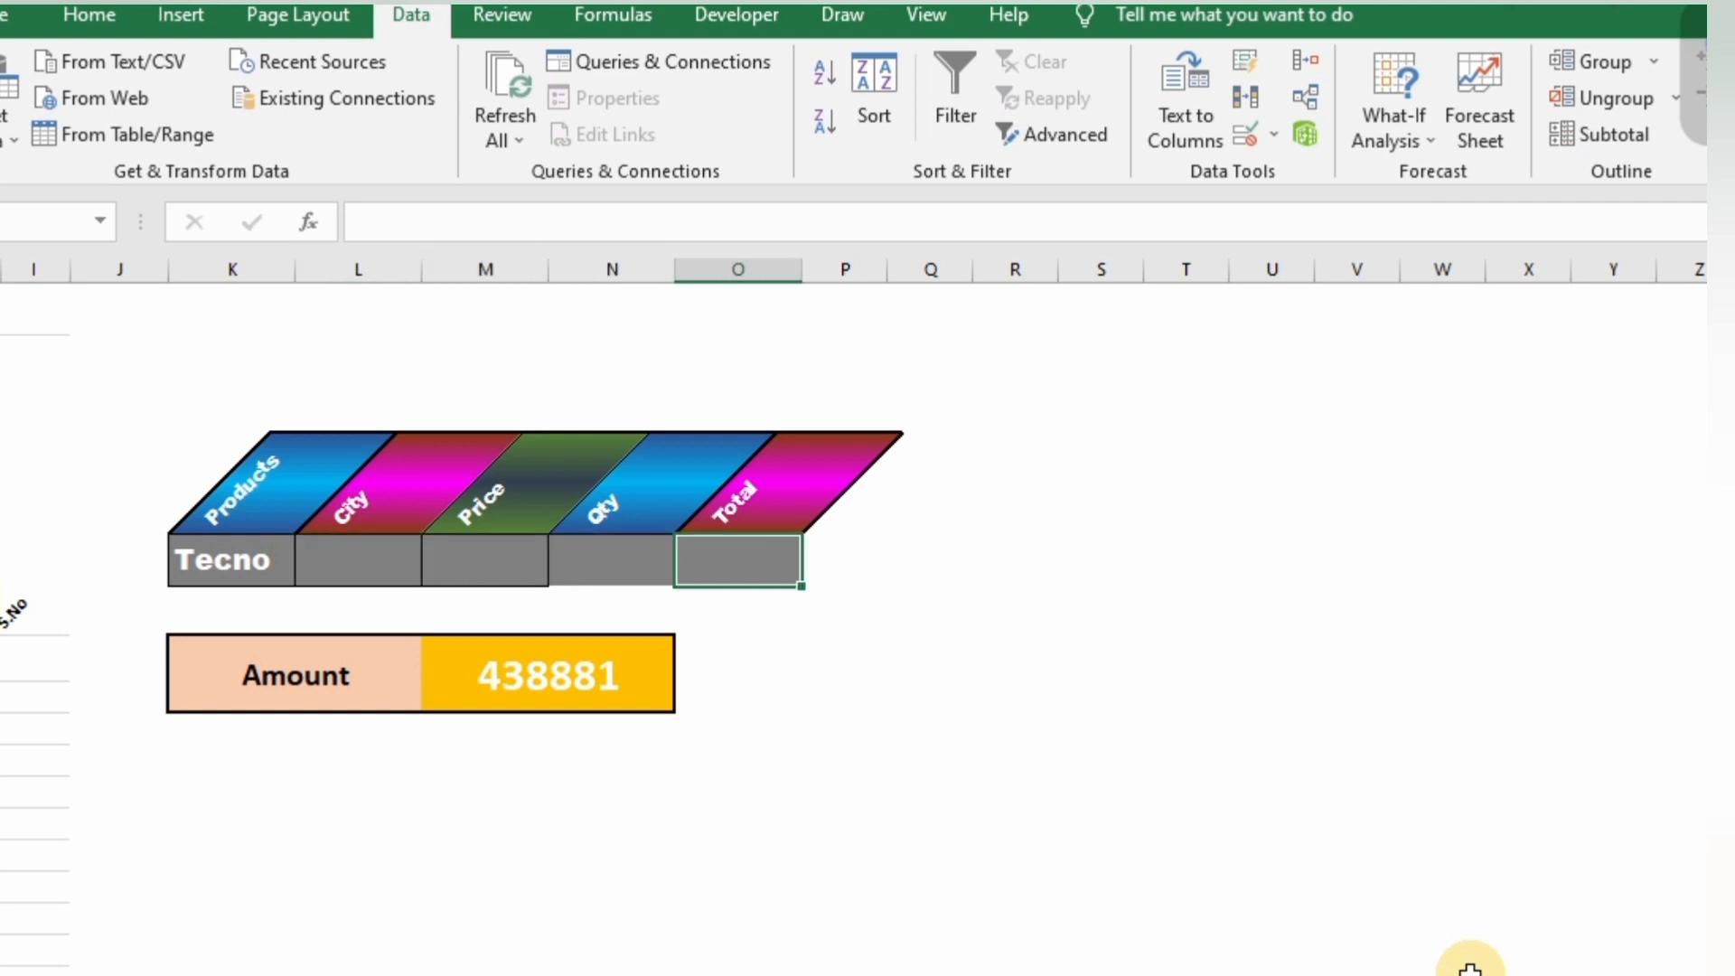
pyautogui.press('Left')
pyautogui.write('11')
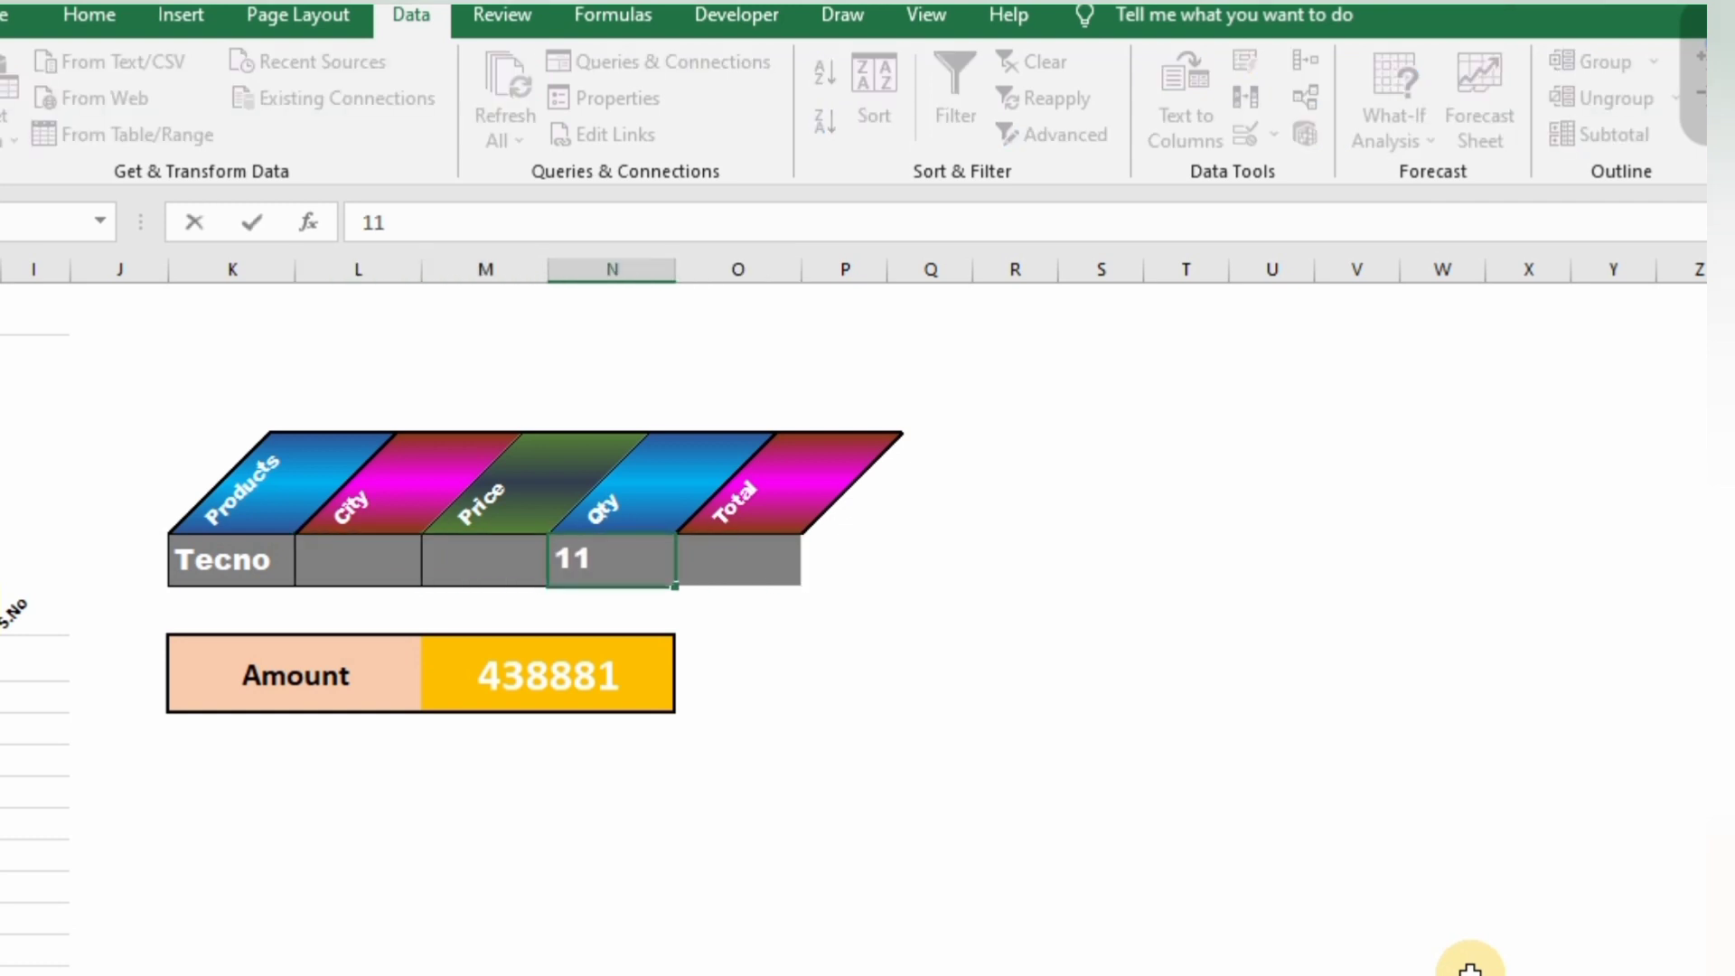
pyautogui.press('Return')
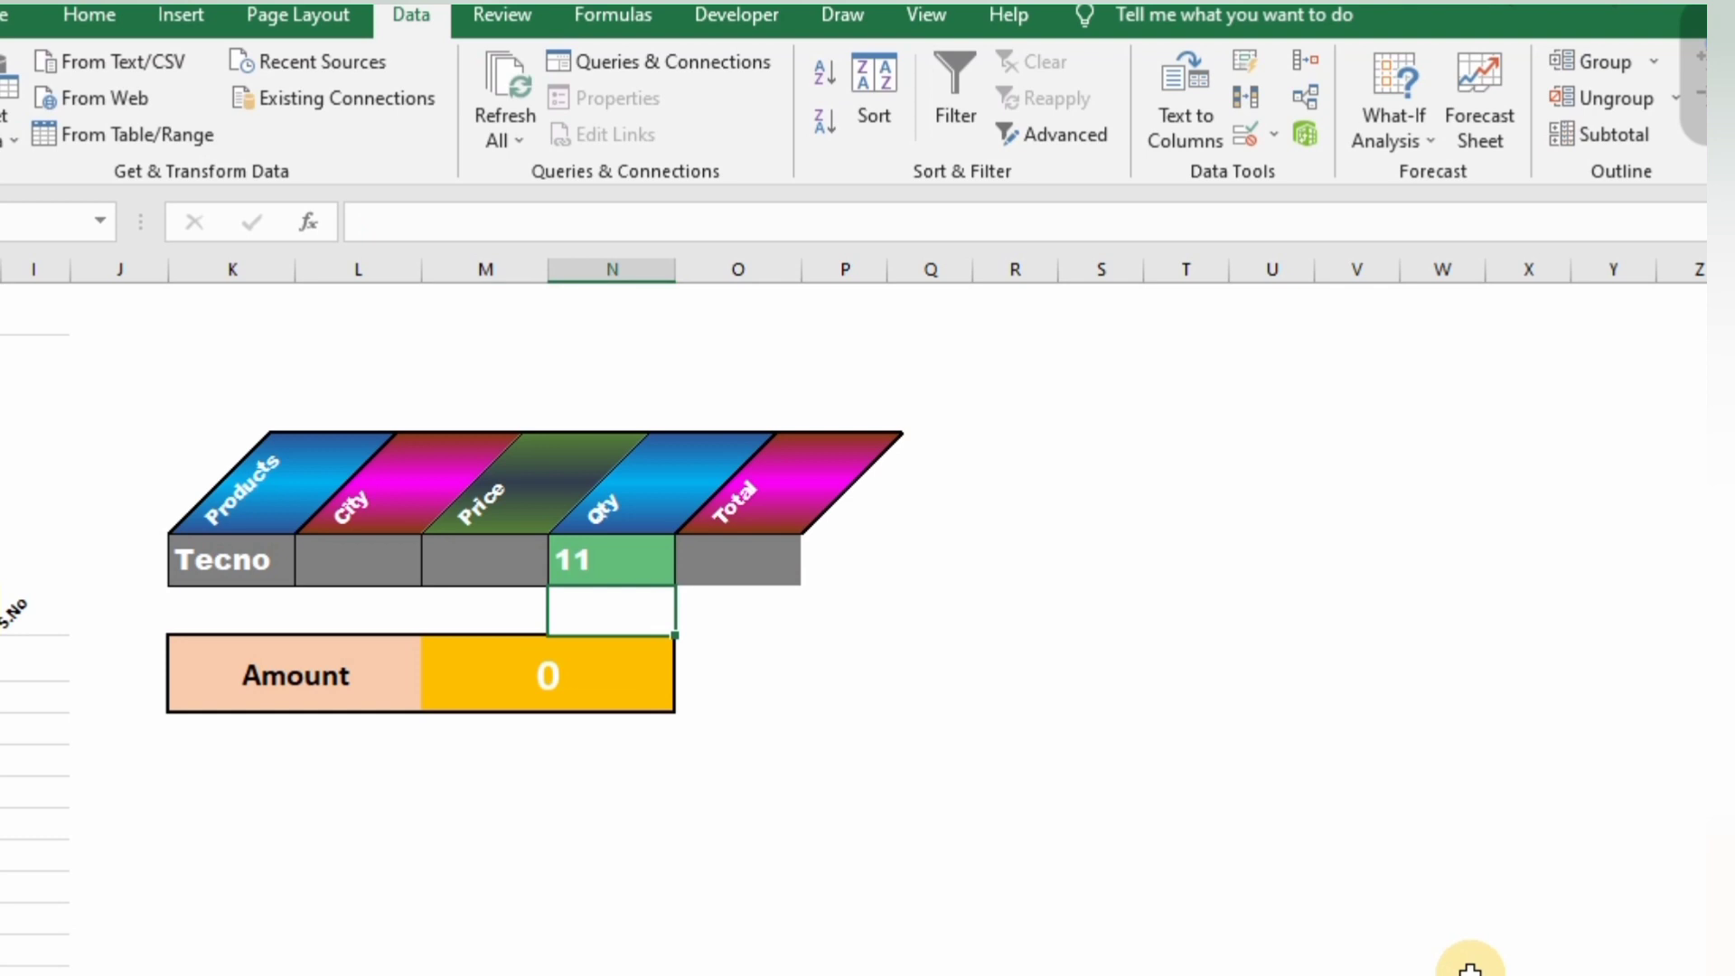
# Step: Choose Realme from the Products criterion list in K6
pyautogui.press('Up')
pyautogui.press('Left')
pyautogui.press('Left')
pyautogui.press('Left')
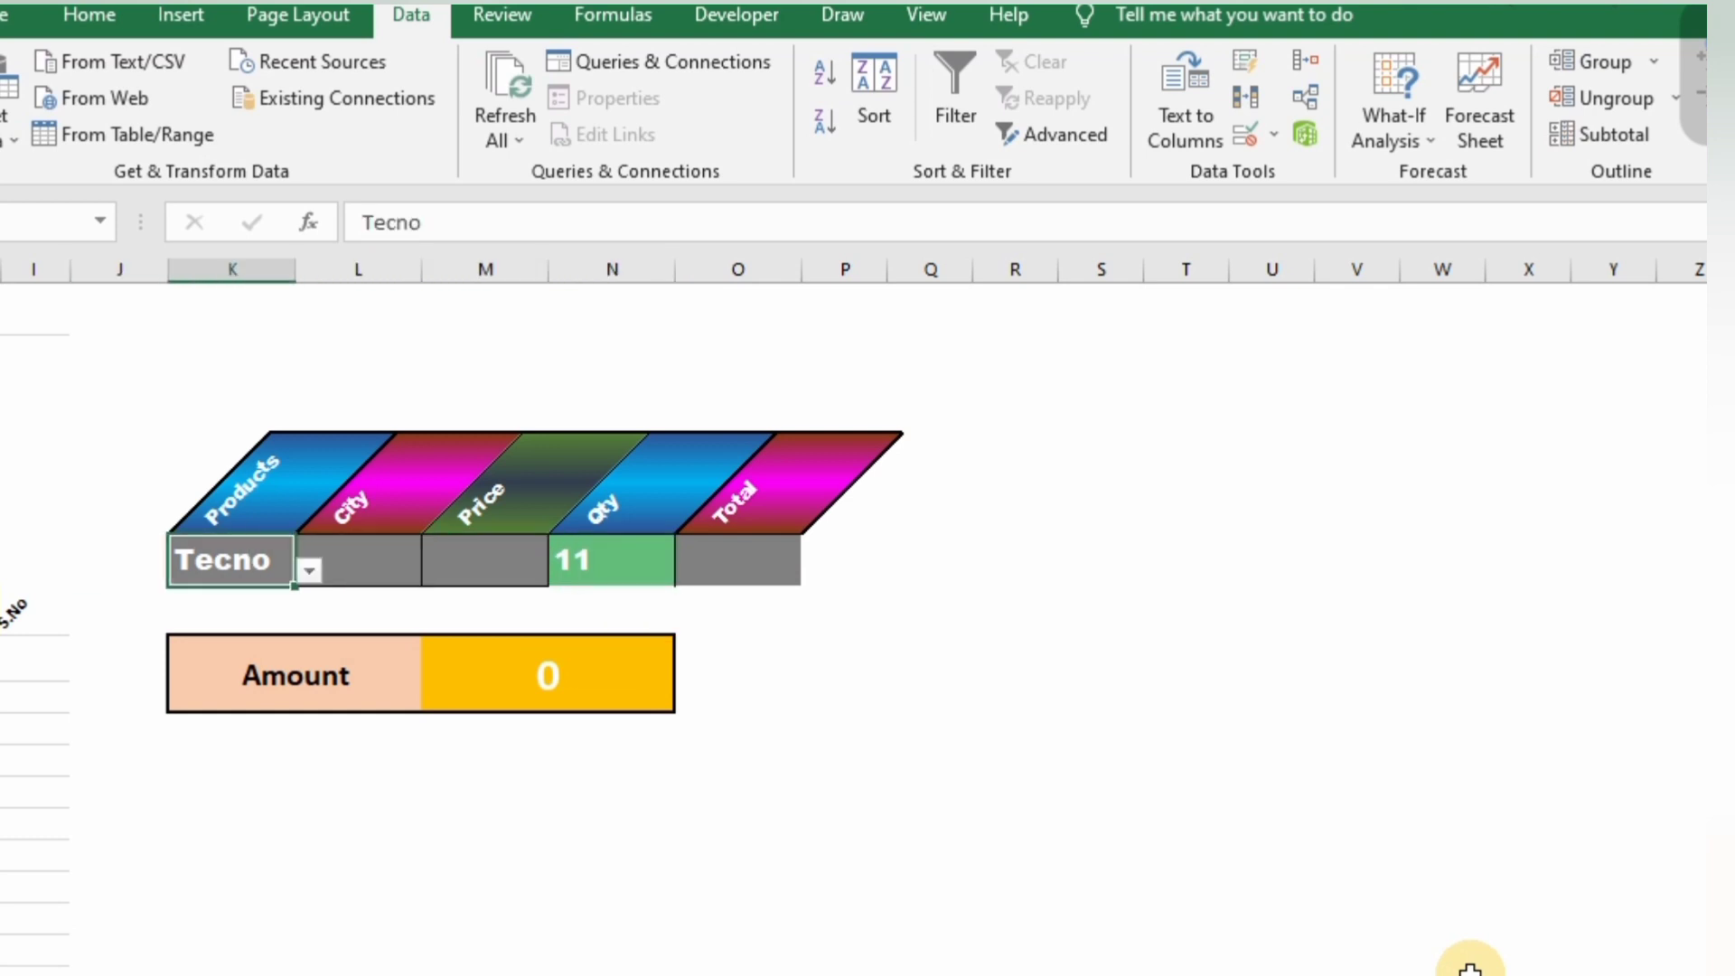
pyautogui.hotkey('alt', 'Down')
pyautogui.press('Down')
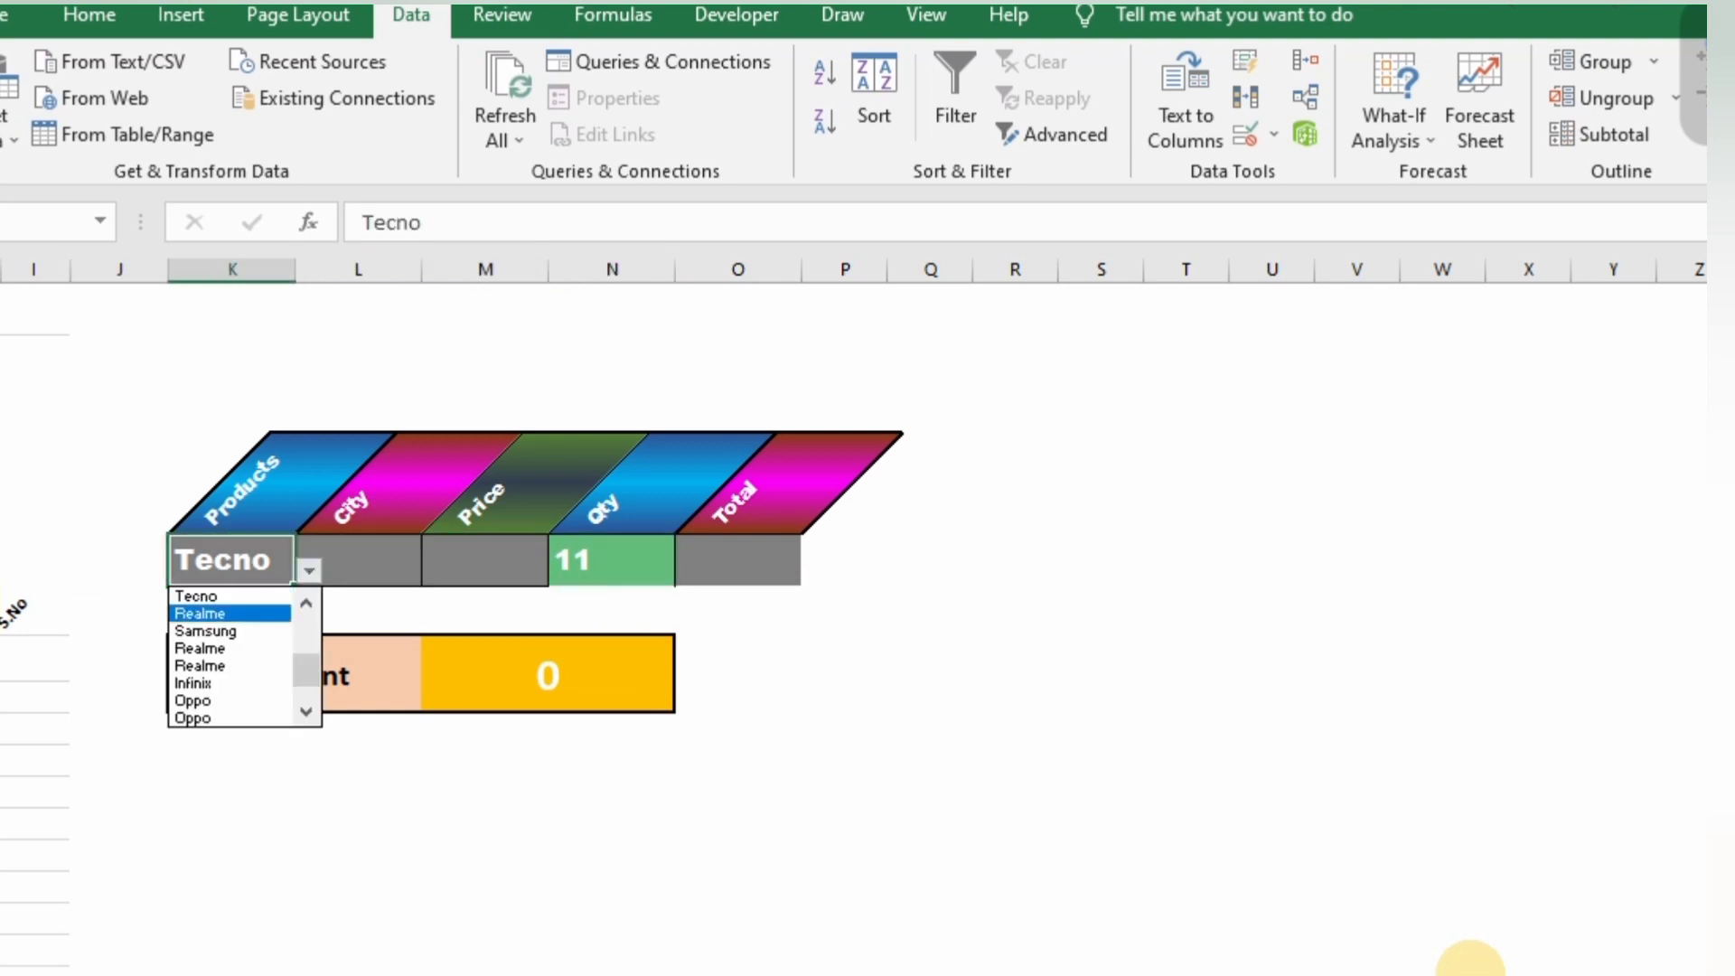
pyautogui.press('Return')
# Step: Delete the Qty criterion from N6, leaving the product as the only criterion
pyautogui.press('Right')
pyautogui.press('Right')
pyautogui.press('Right')
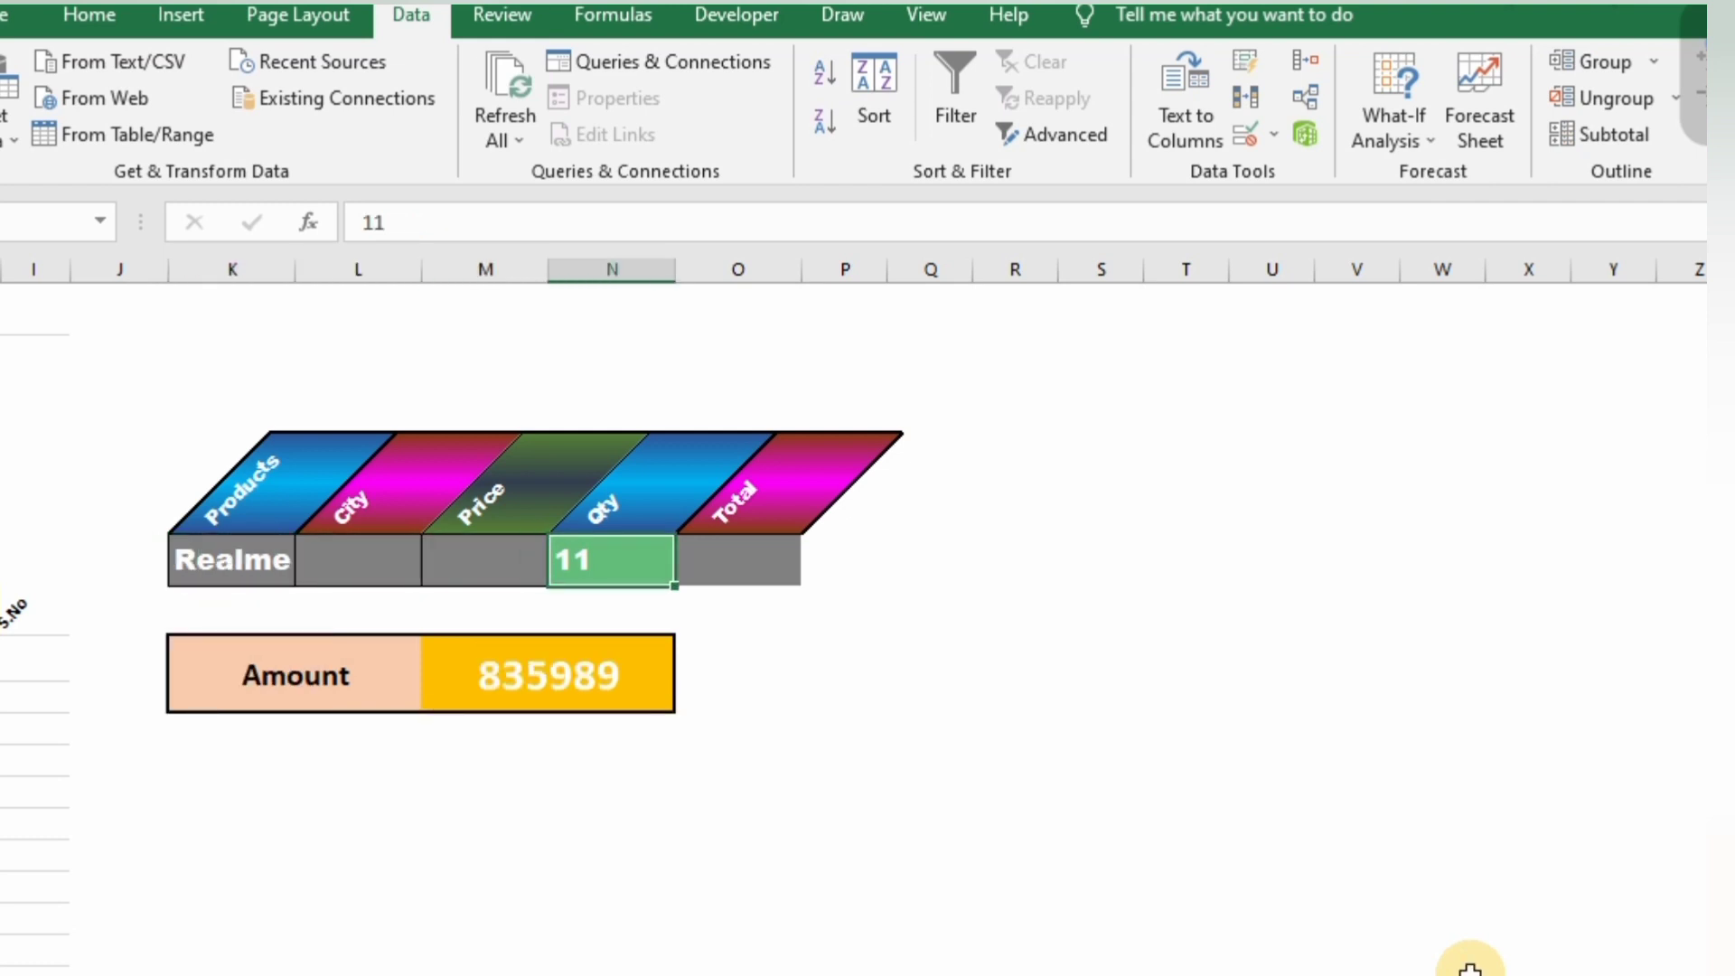
pyautogui.press('Delete')
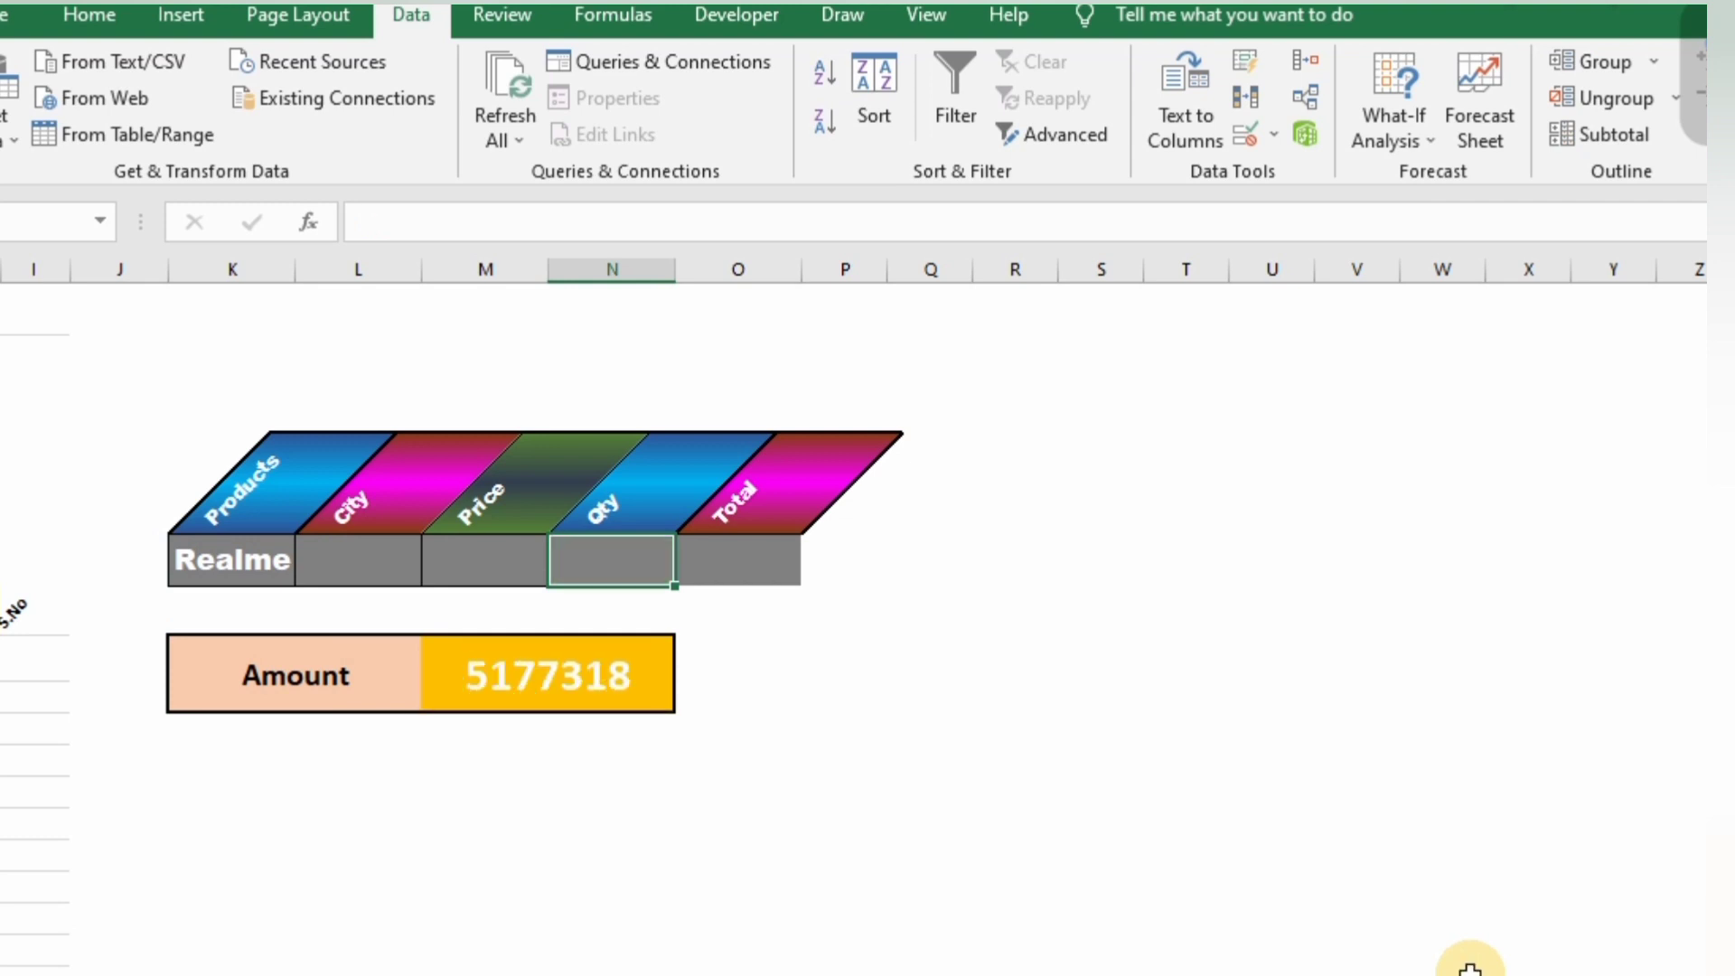
pyautogui.press('Right')
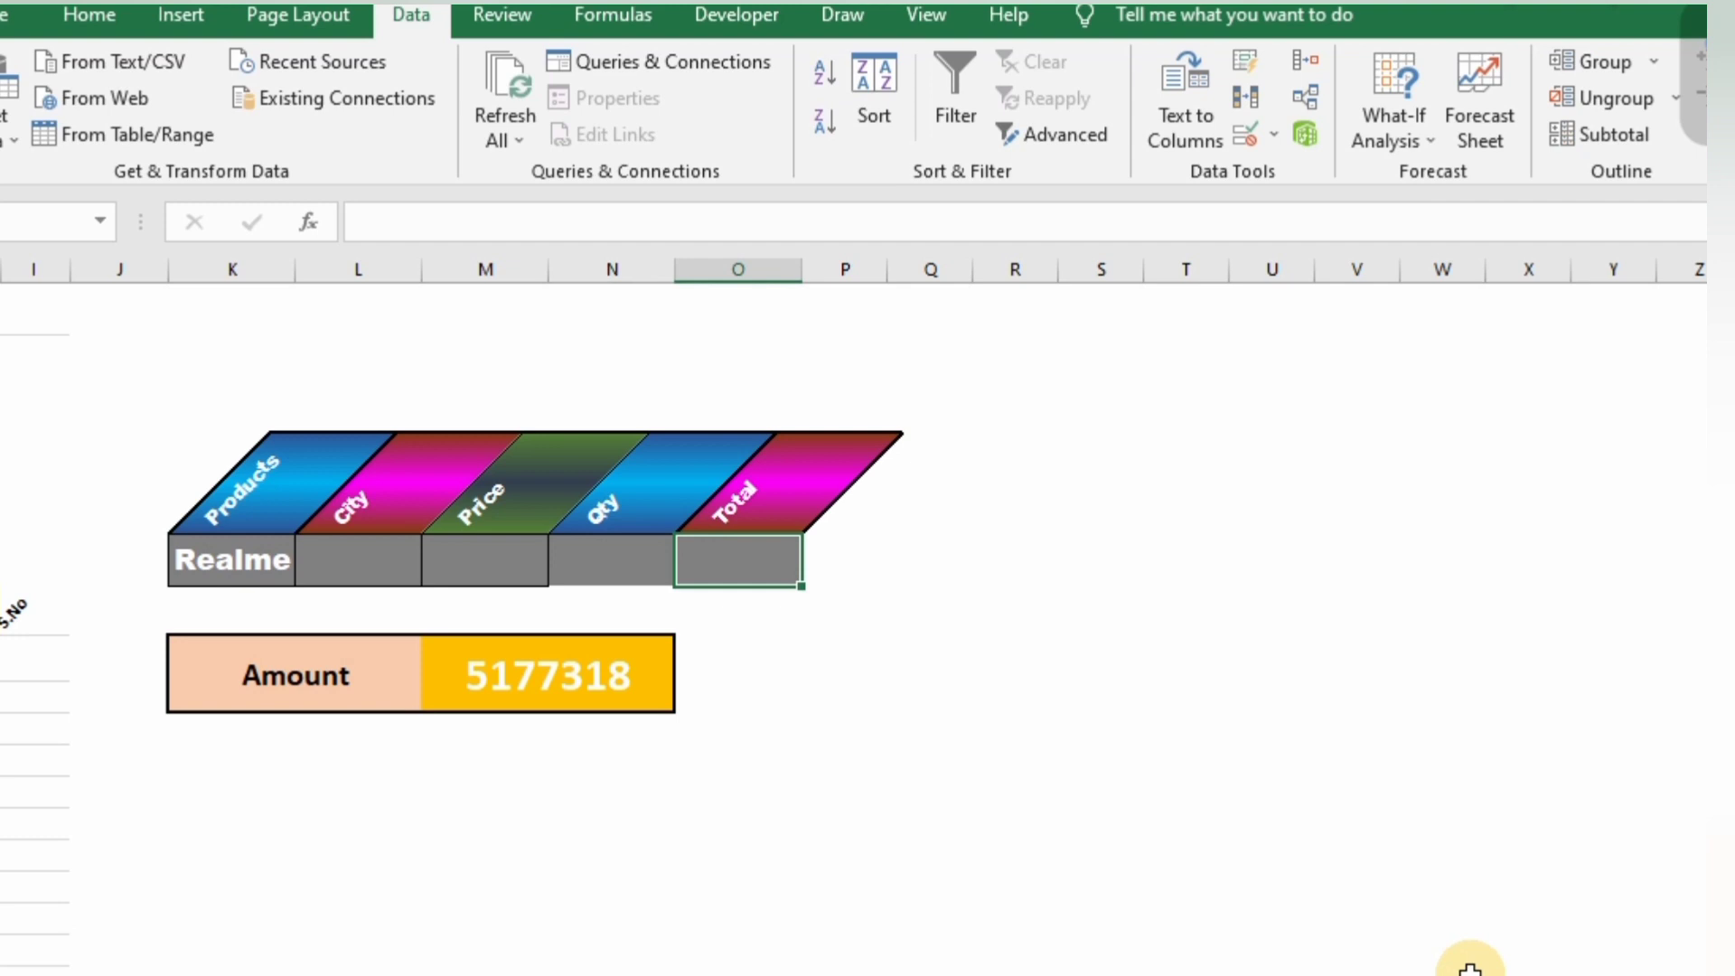
pyautogui.press('Left')
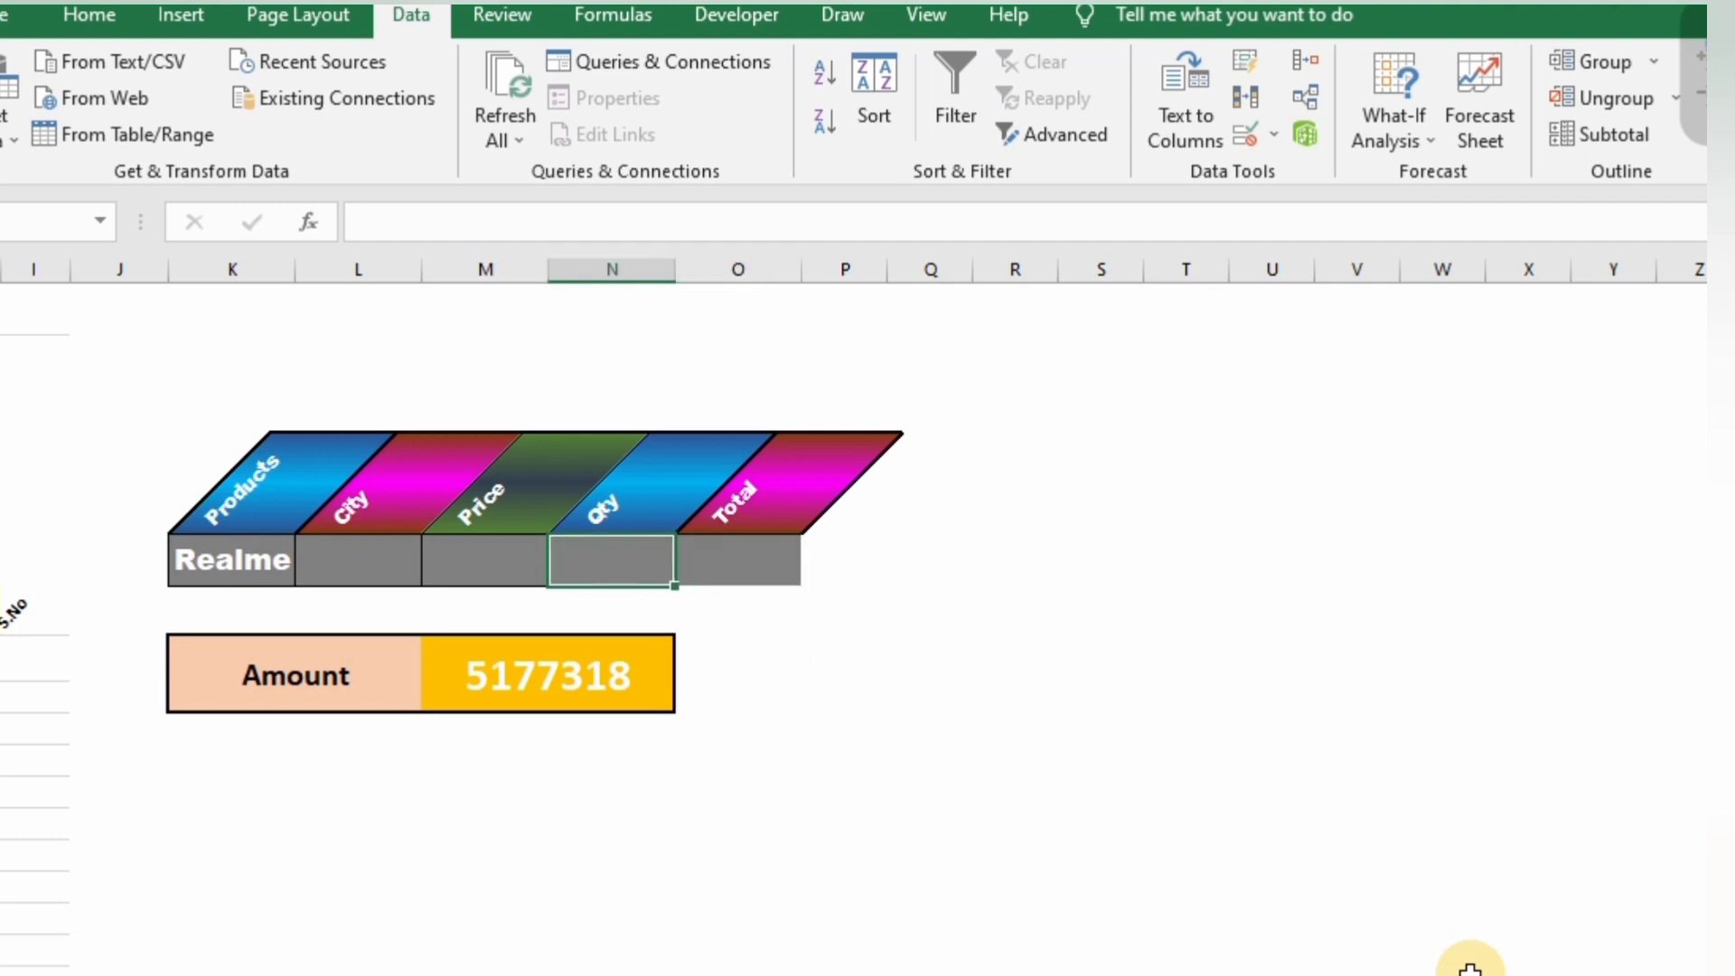
pyautogui.press('Left')
pyautogui.press('Left')
pyautogui.press('Left')
pyautogui.press('Left')
pyautogui.press('Left')
pyautogui.press('Left')
pyautogui.press('Right')
pyautogui.press('Right')
pyautogui.press('Right')
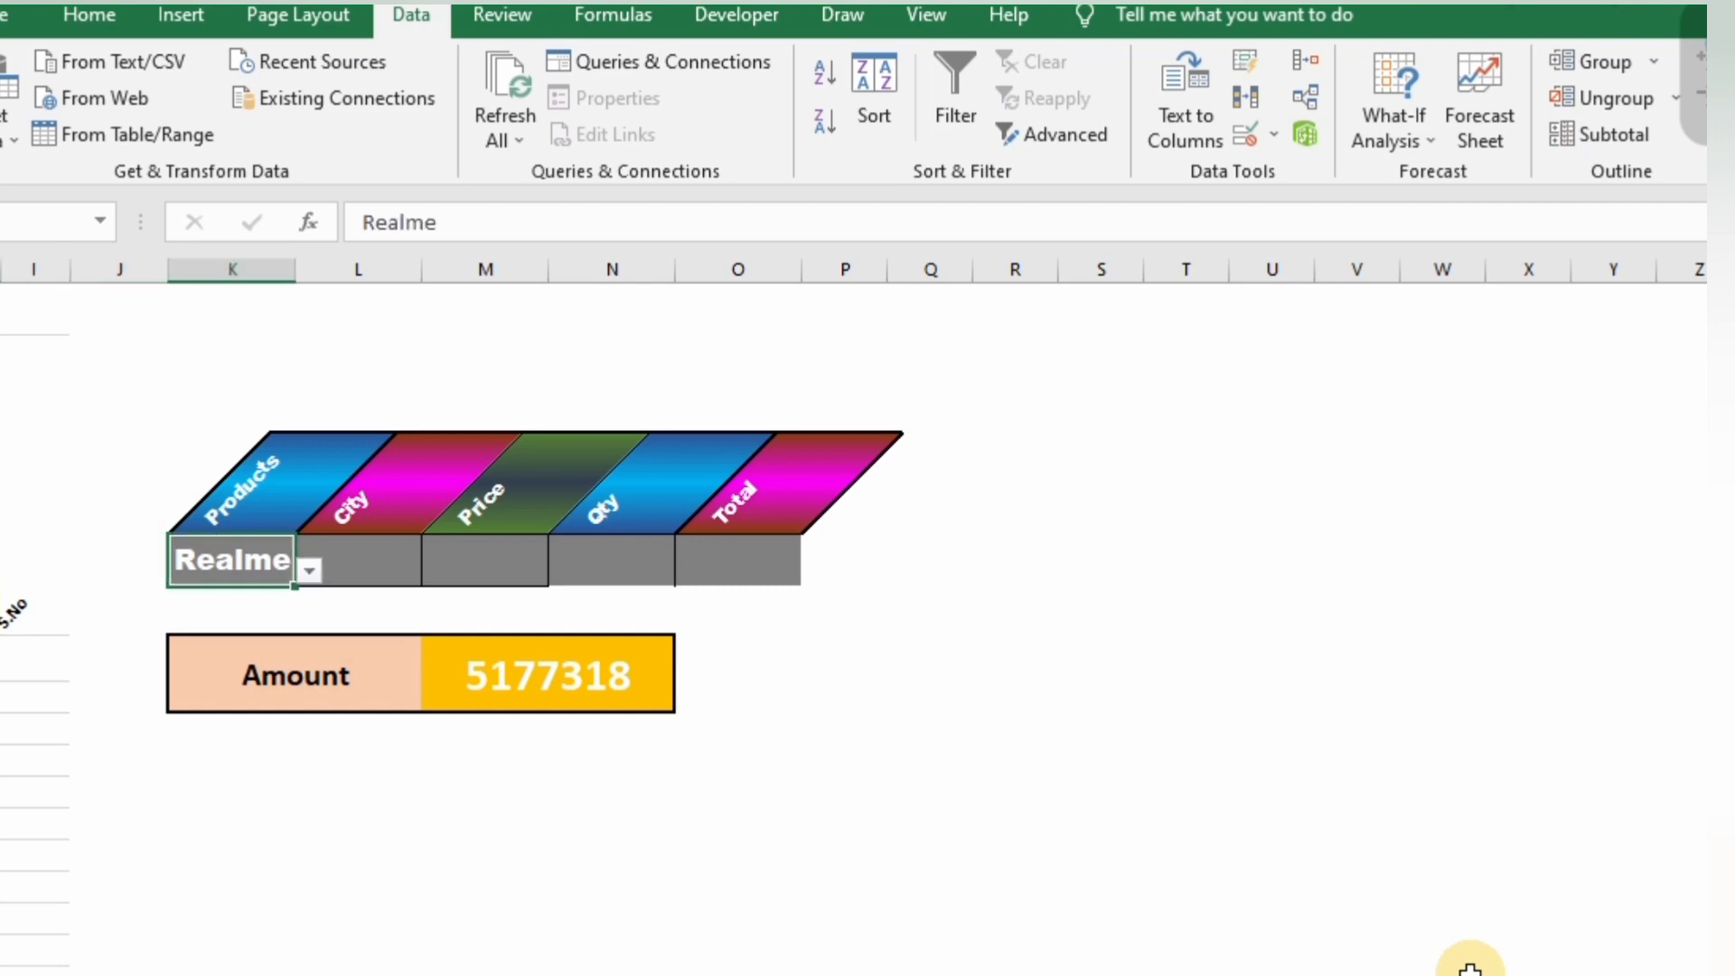